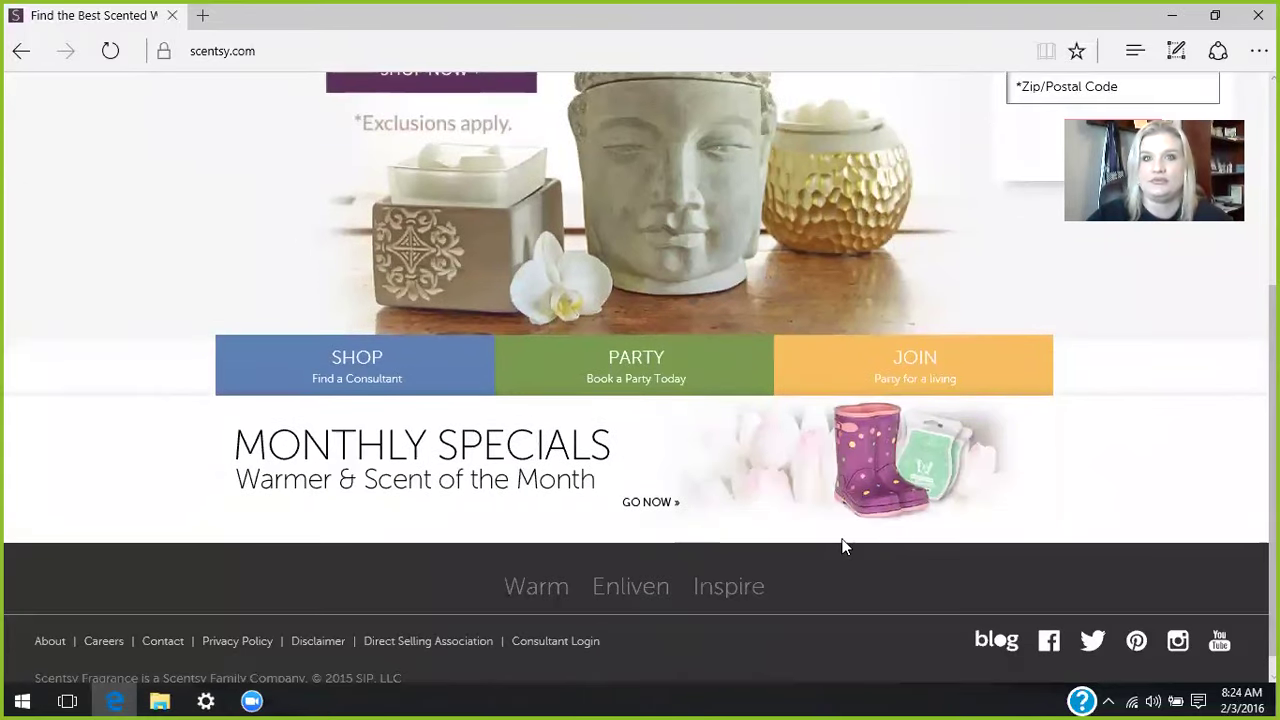
- Open the Consultant Login page from the scentsy.com footer in a new tab
click(531, 648)
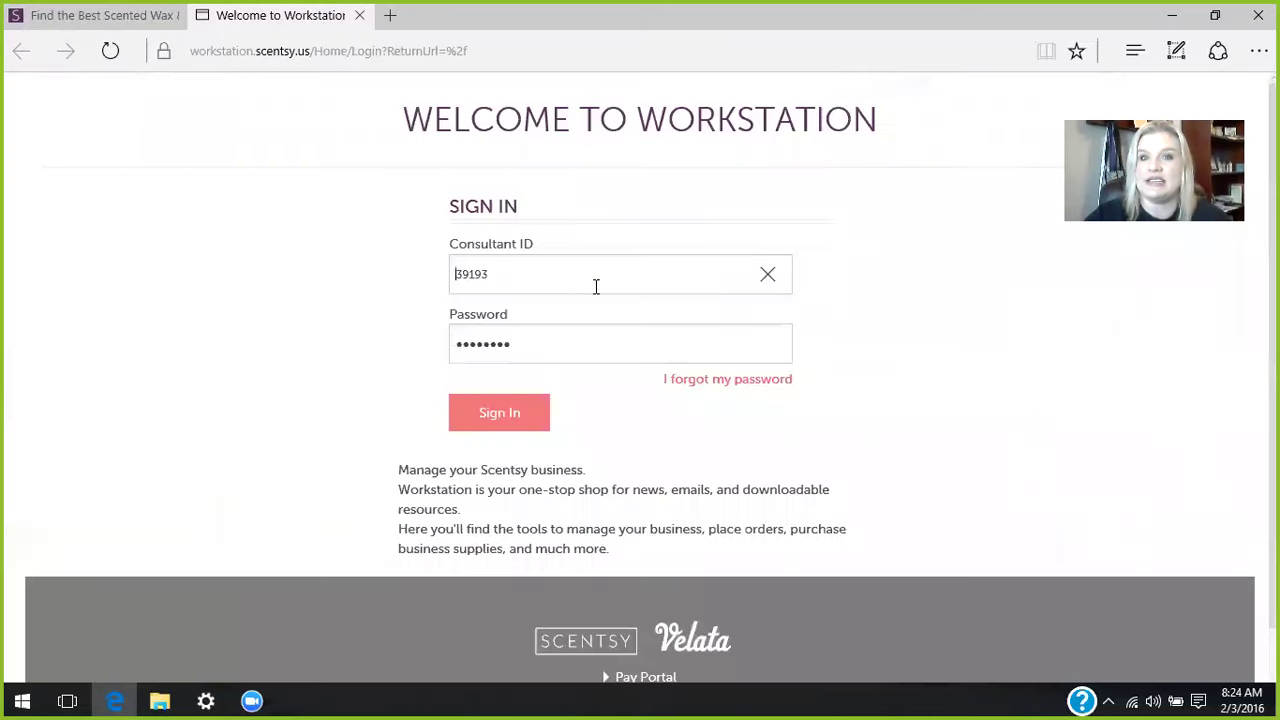
- Sign in to Workstation, go to Orders, and start a new Scentsy party order
click(487, 418)
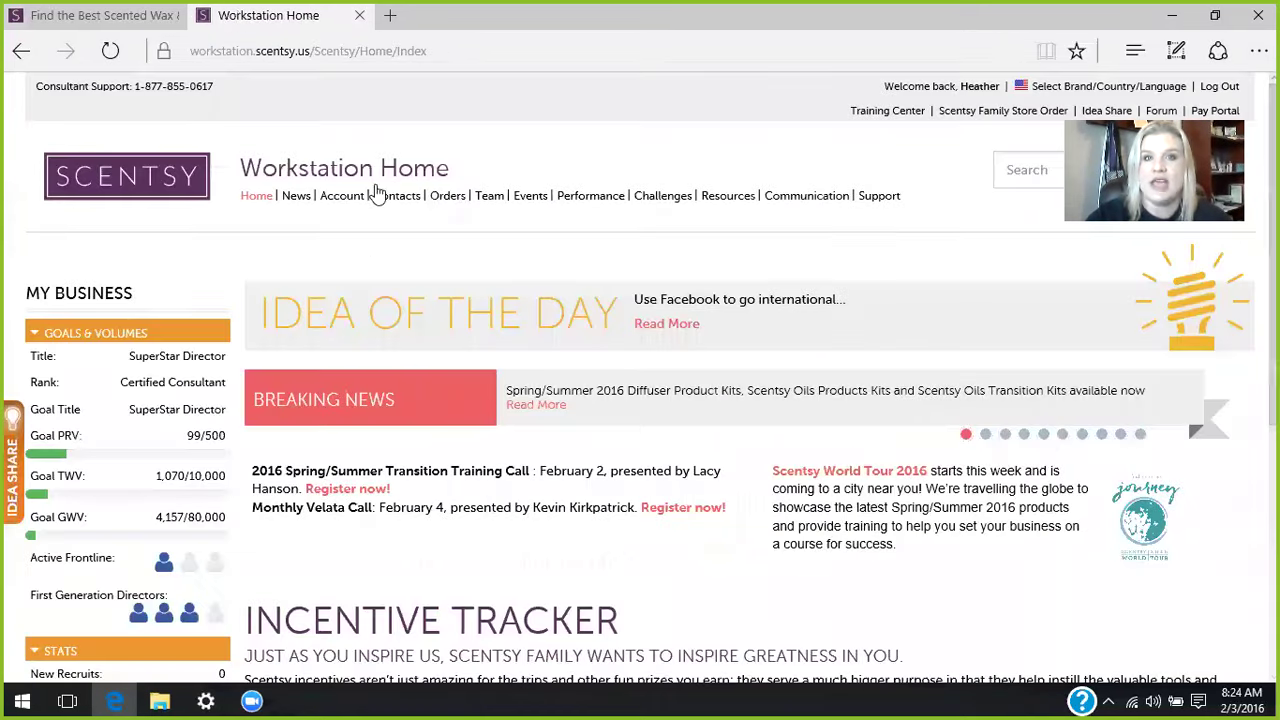
click(441, 204)
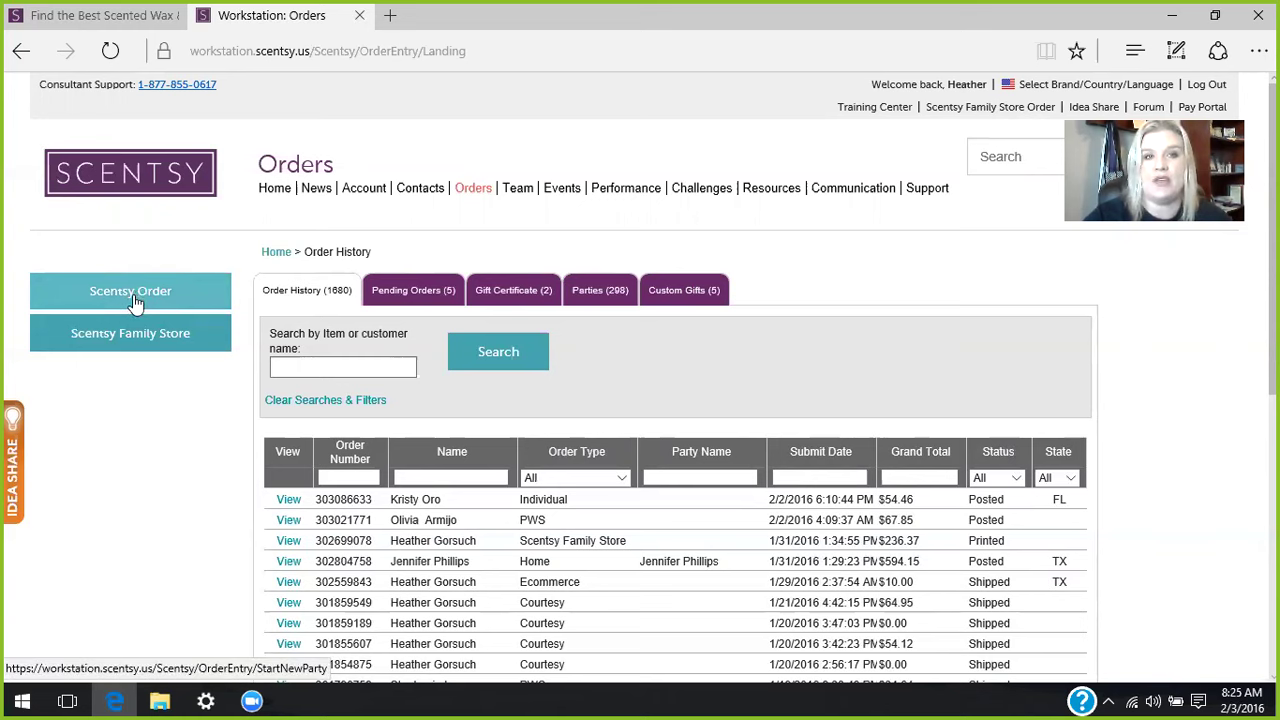
click(135, 302)
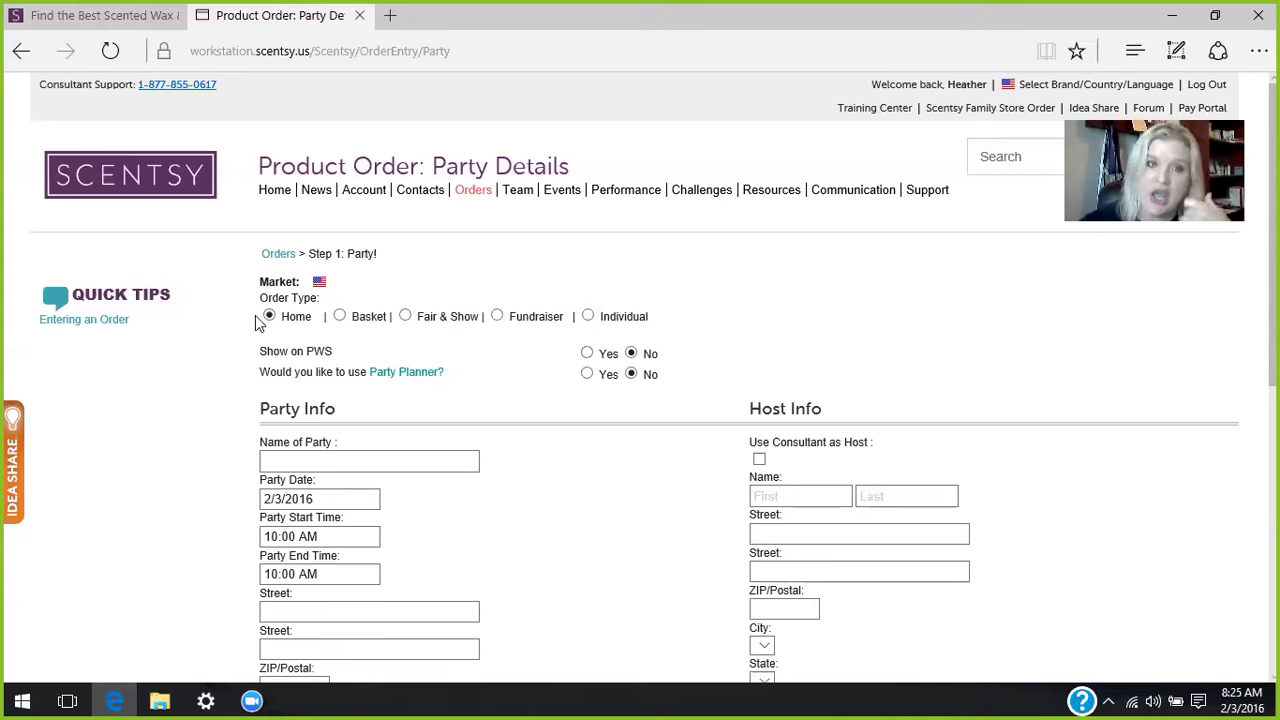
- Zoom the page out with Ctrl+minus so more of the Party Details form fits
key(ctrl+minus)
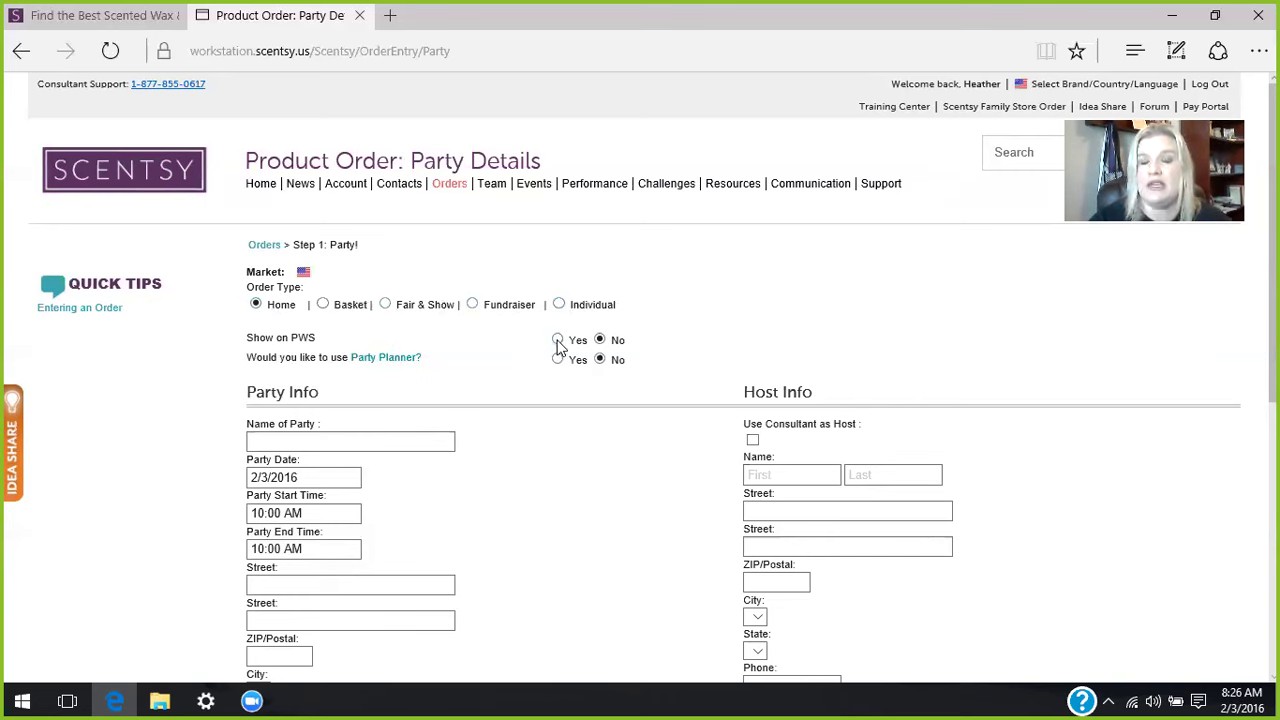
- Set Show on PWS to Yes on the party order form
click(558, 341)
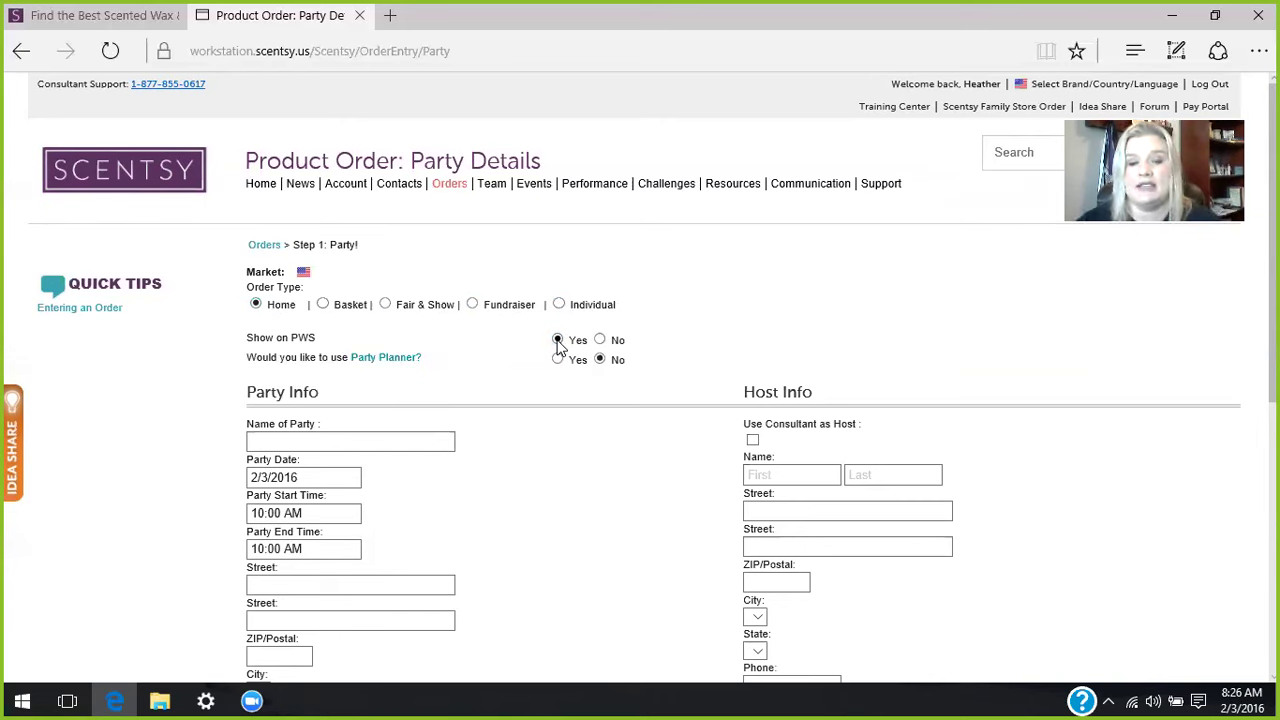
mouse_move(405, 368)
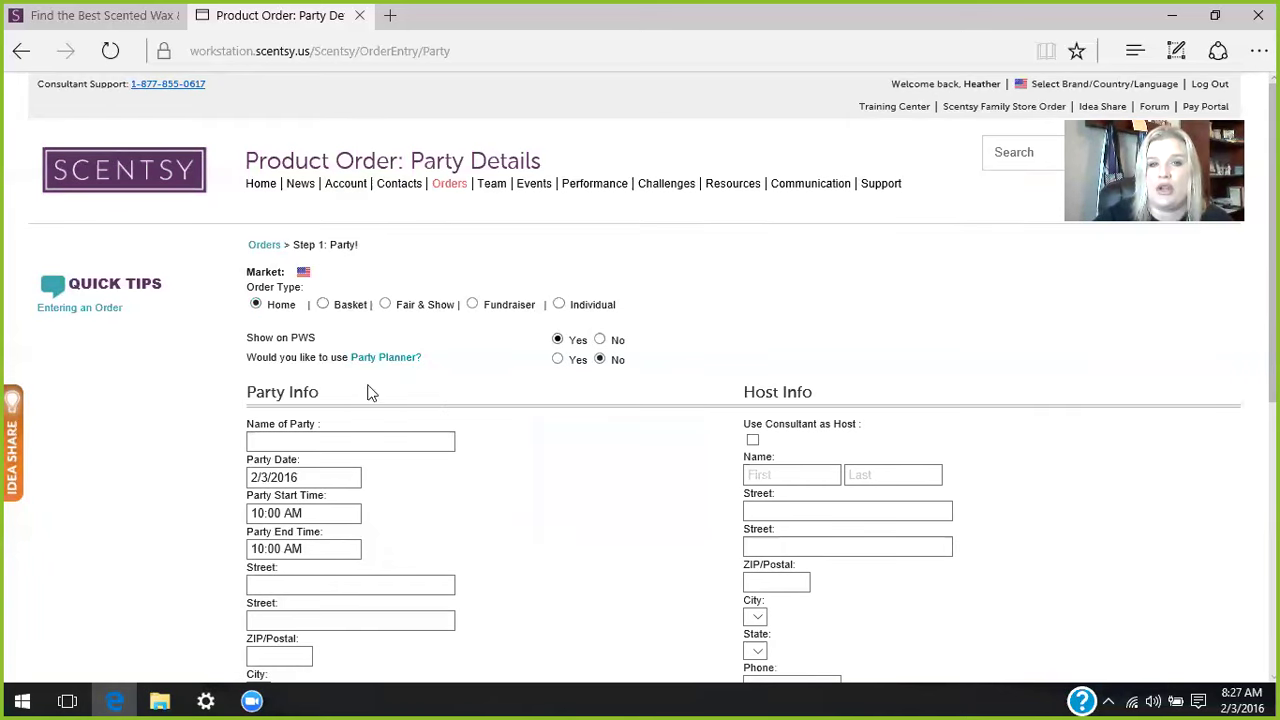
- Enter the party name: the consultant's first name followed by 'Launch Party'
click(297, 436)
click(297, 436)
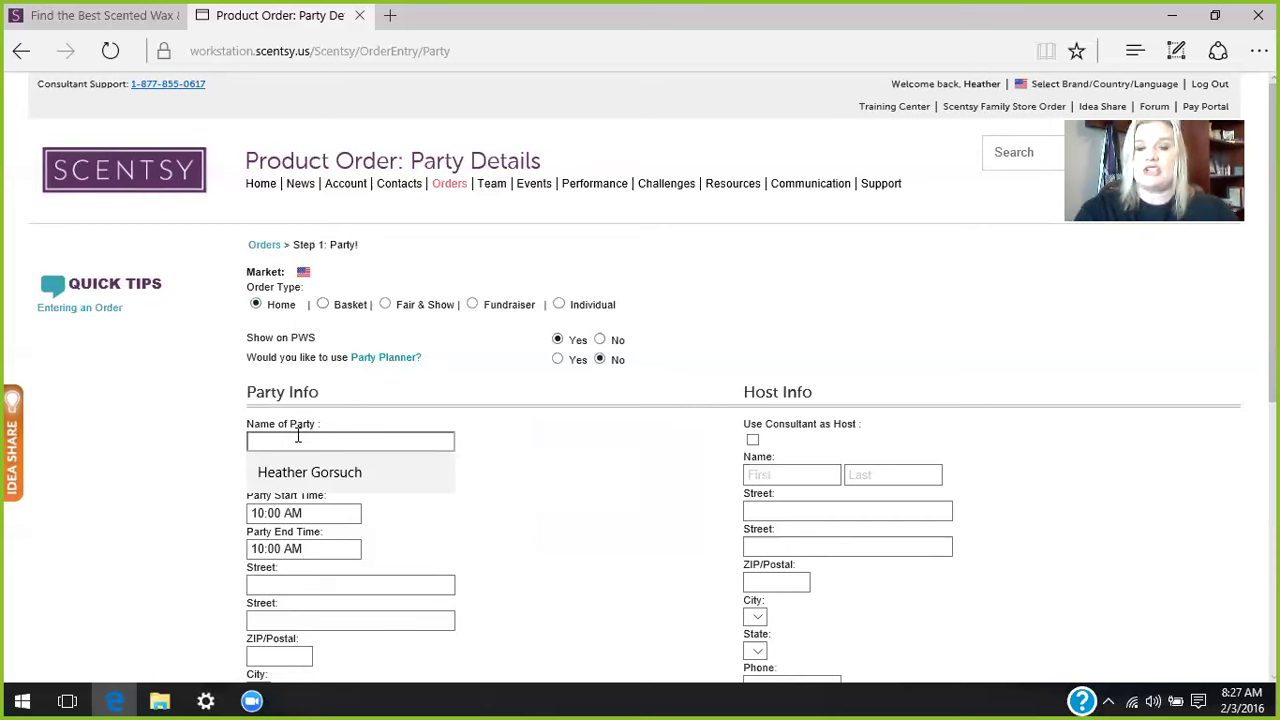
text(Heather)
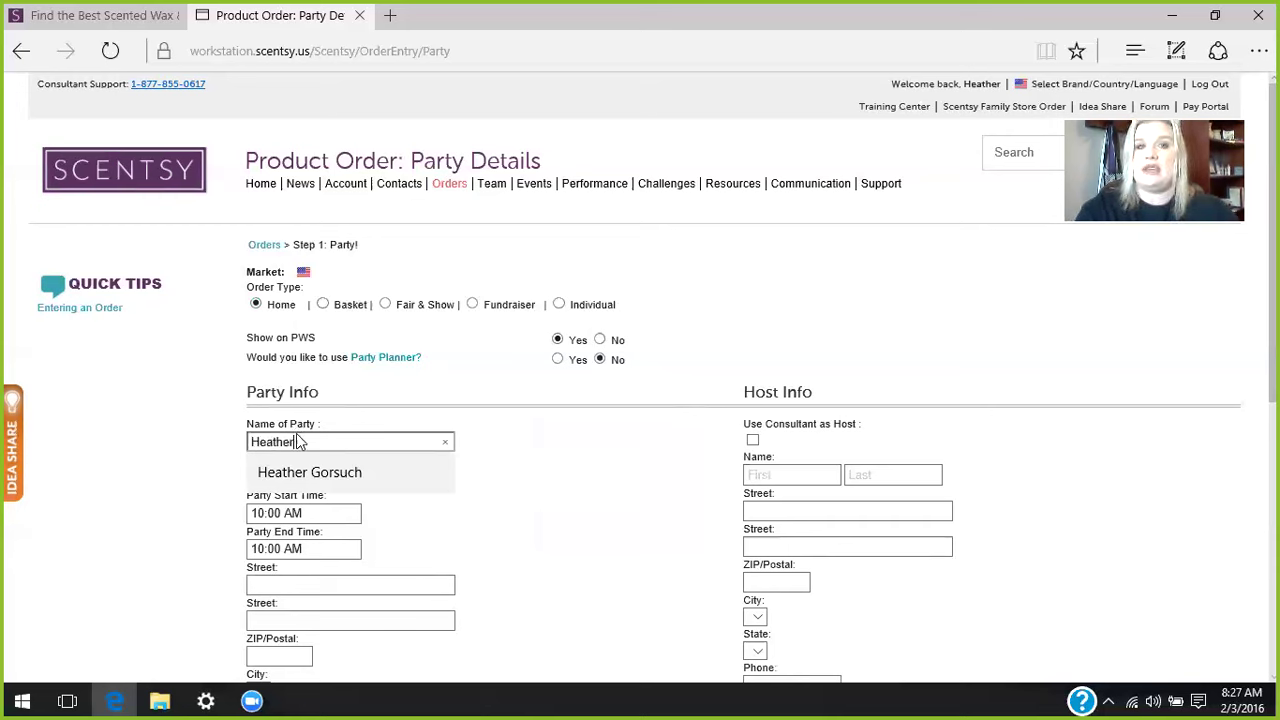
text('s Laun)
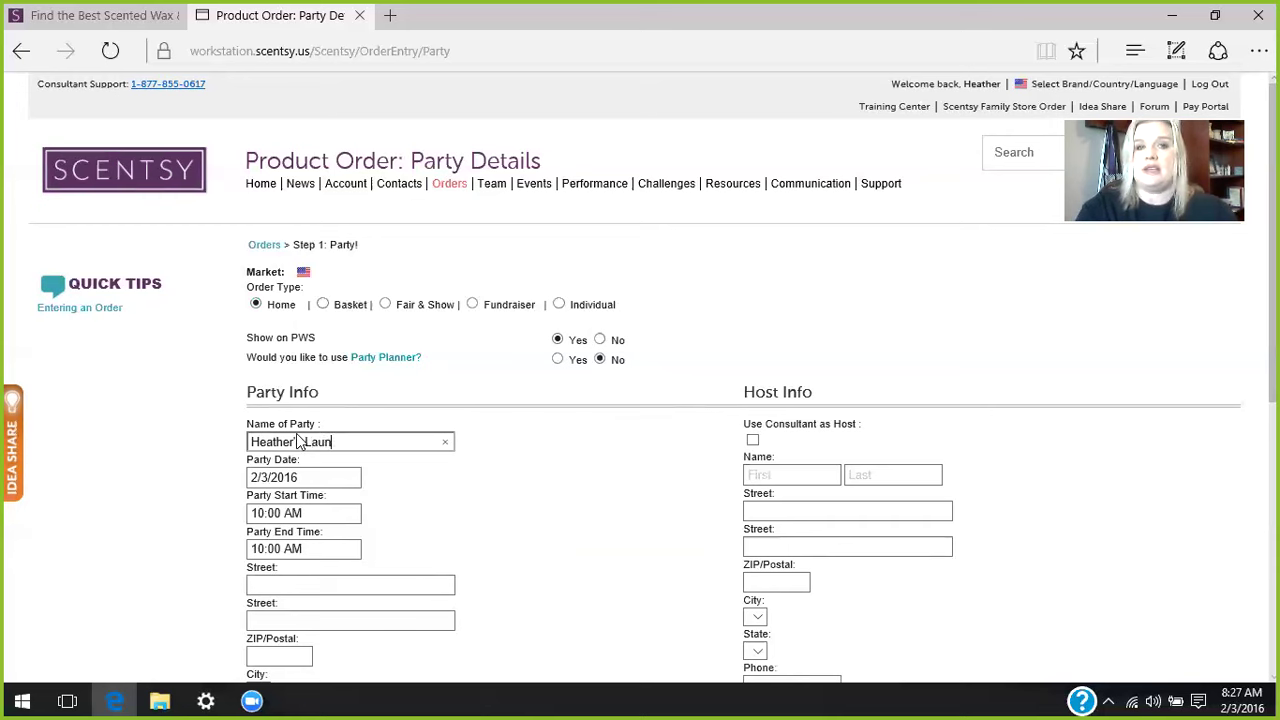
text(ch Party)
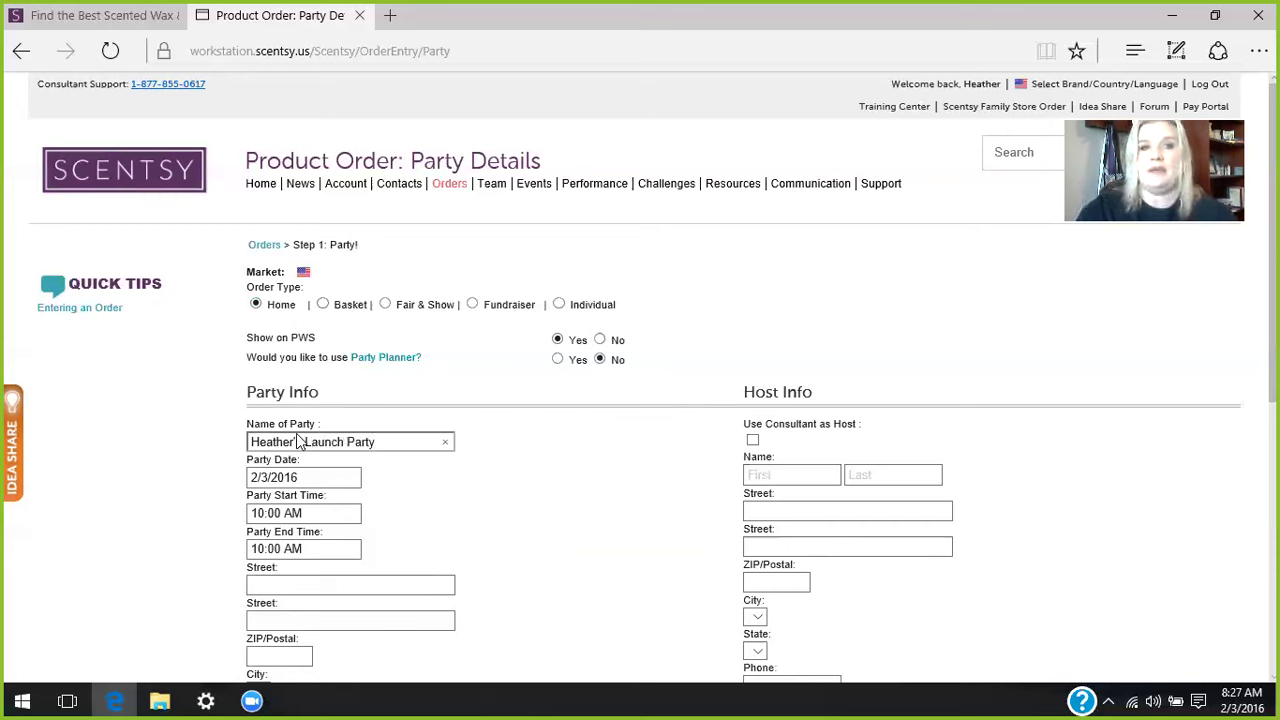
click(326, 476)
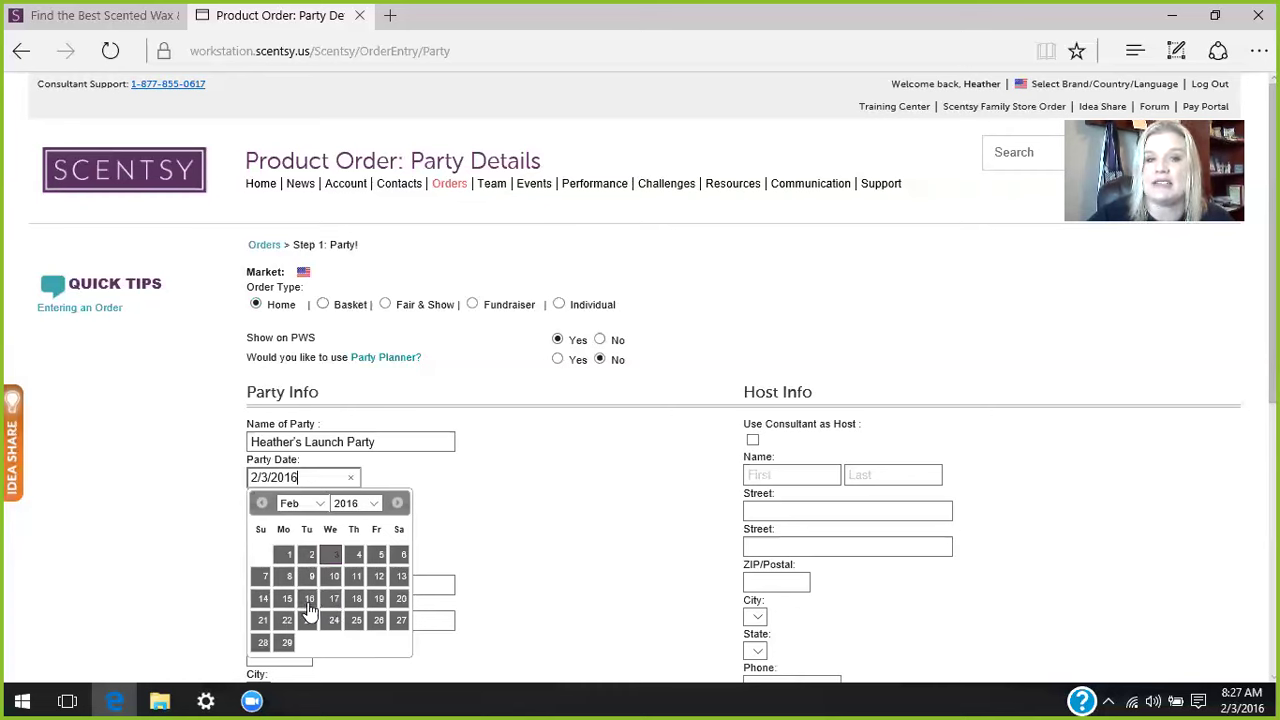
- Pick the 16th as the party date and set it to run 6:00 PM to 8:00 PM
click(310, 600)
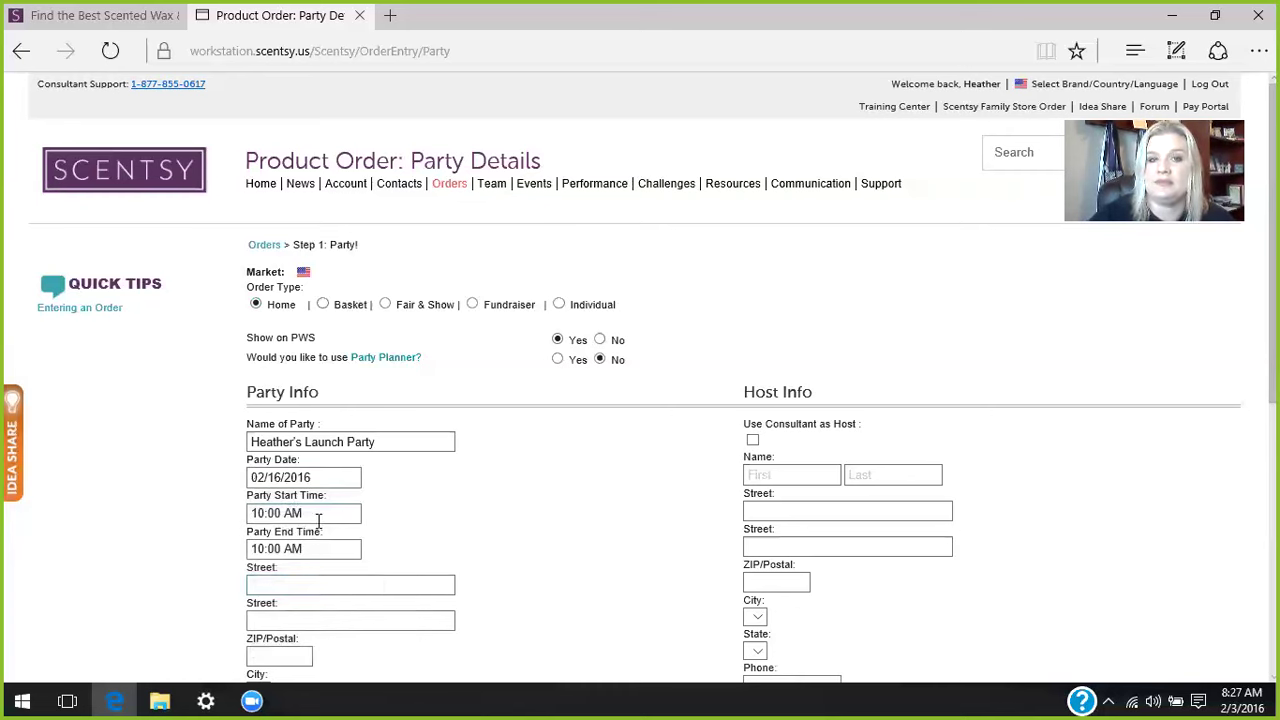
click(324, 513)
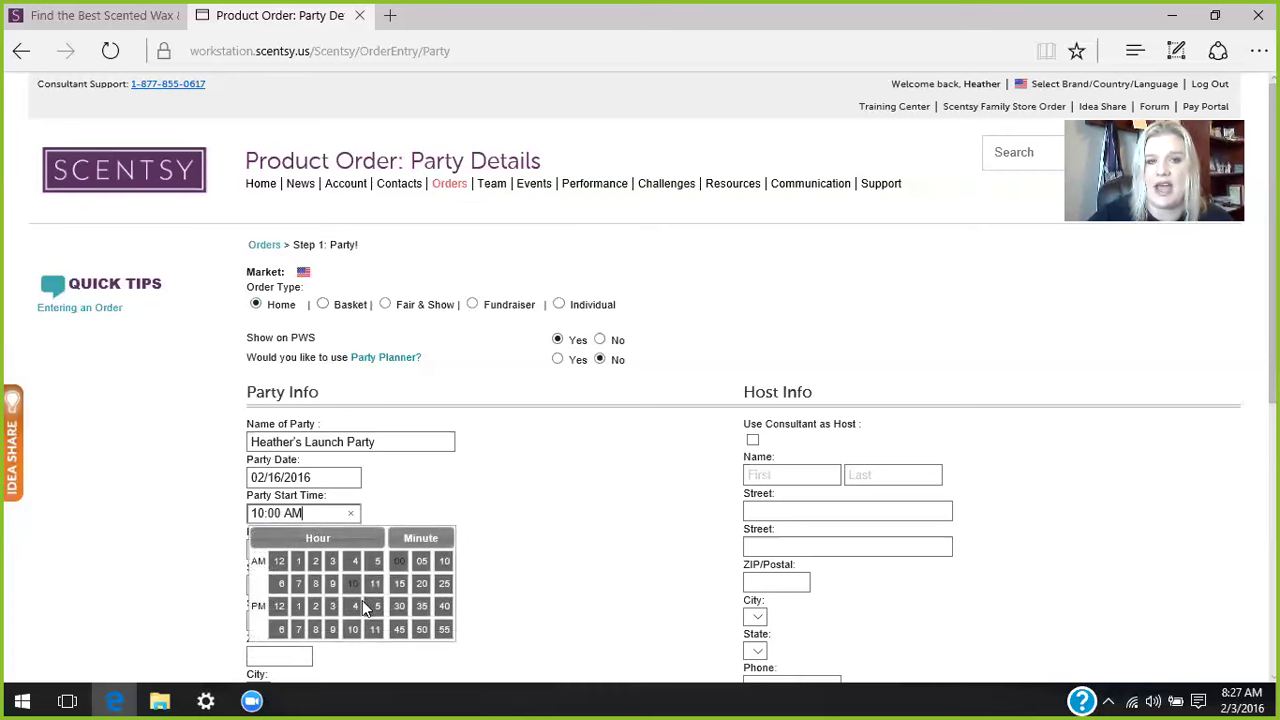
click(281, 628)
click(494, 590)
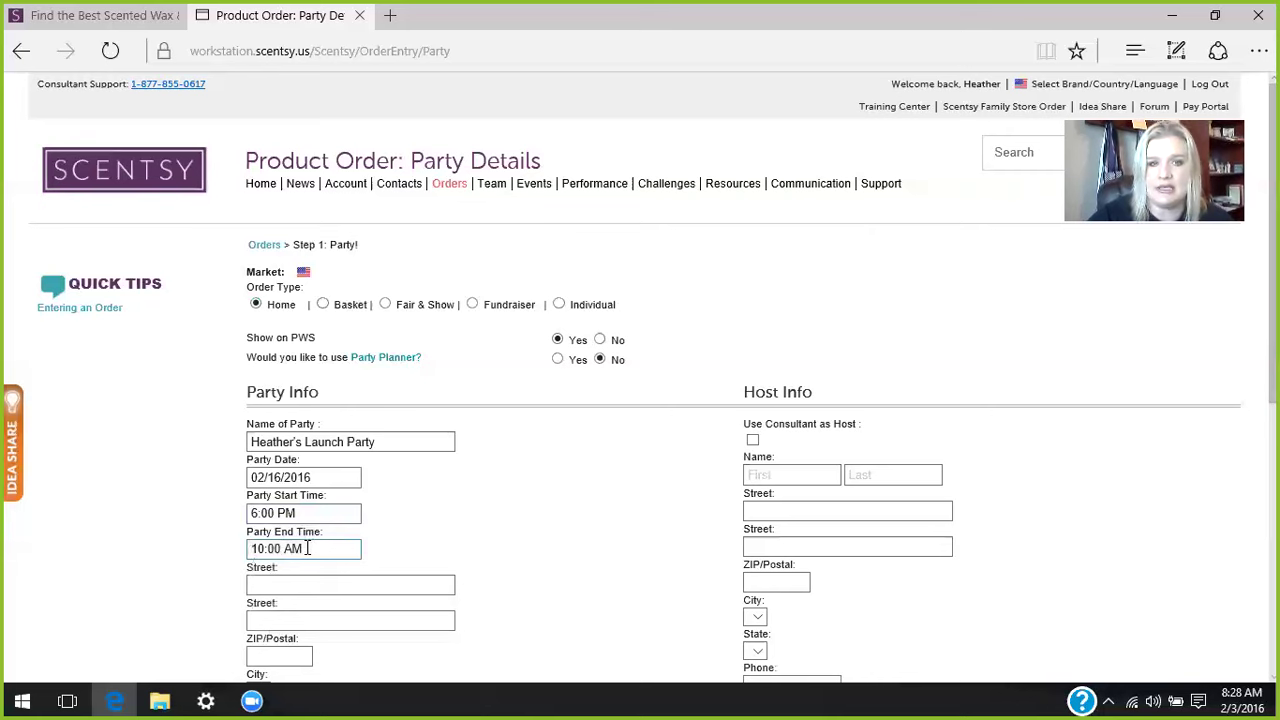
click(307, 548)
click(317, 667)
click(513, 538)
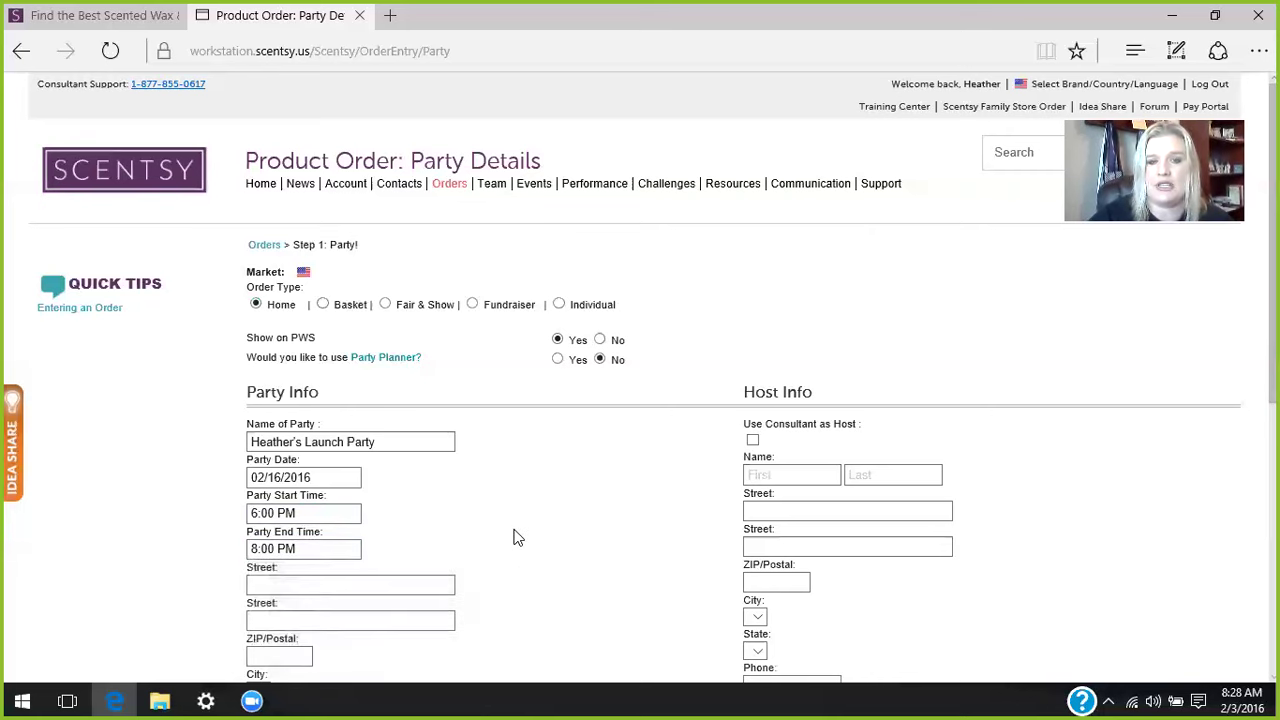
- Enter the party's street address, correcting a typo, then the ZIP code so city and state fill in
click(334, 585)
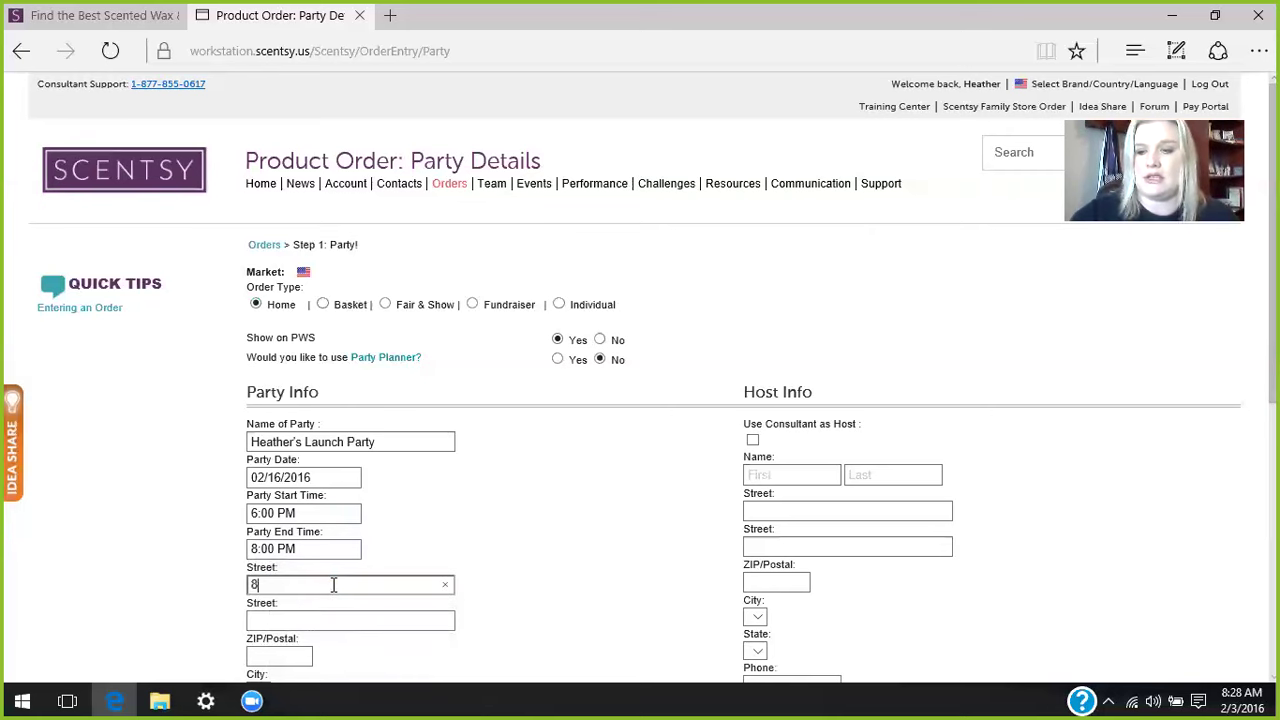
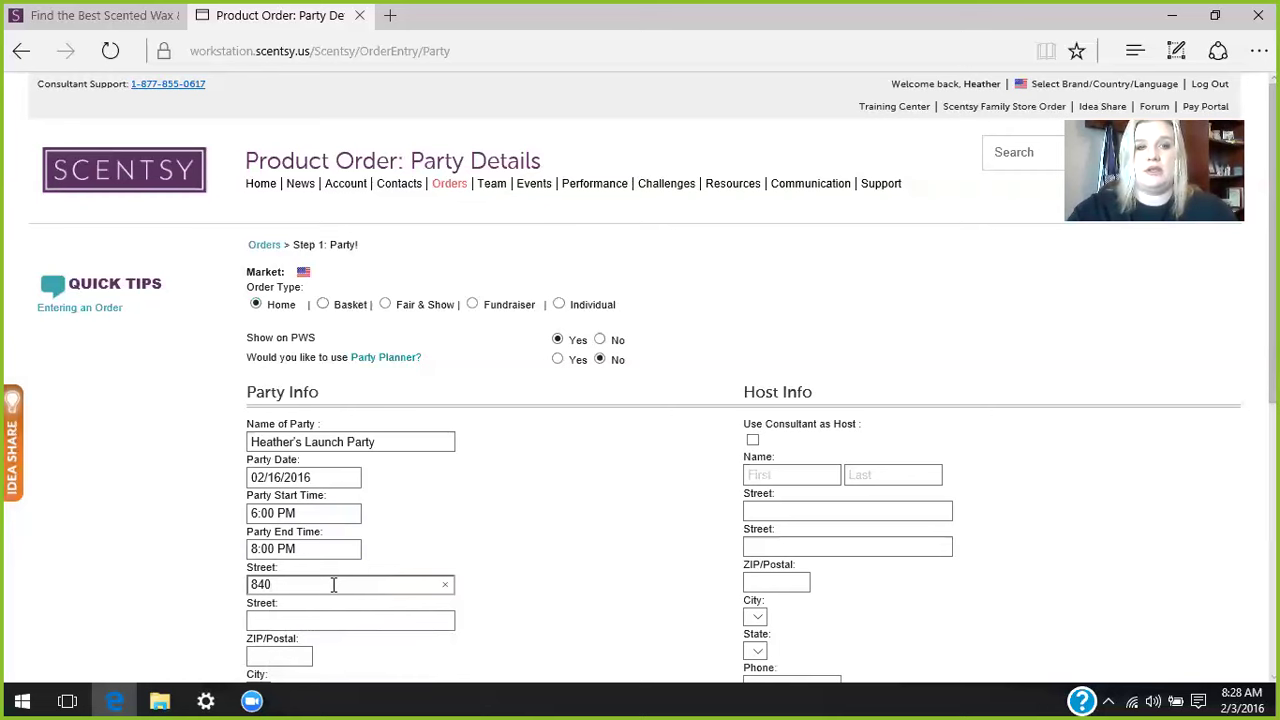
key(Tab)
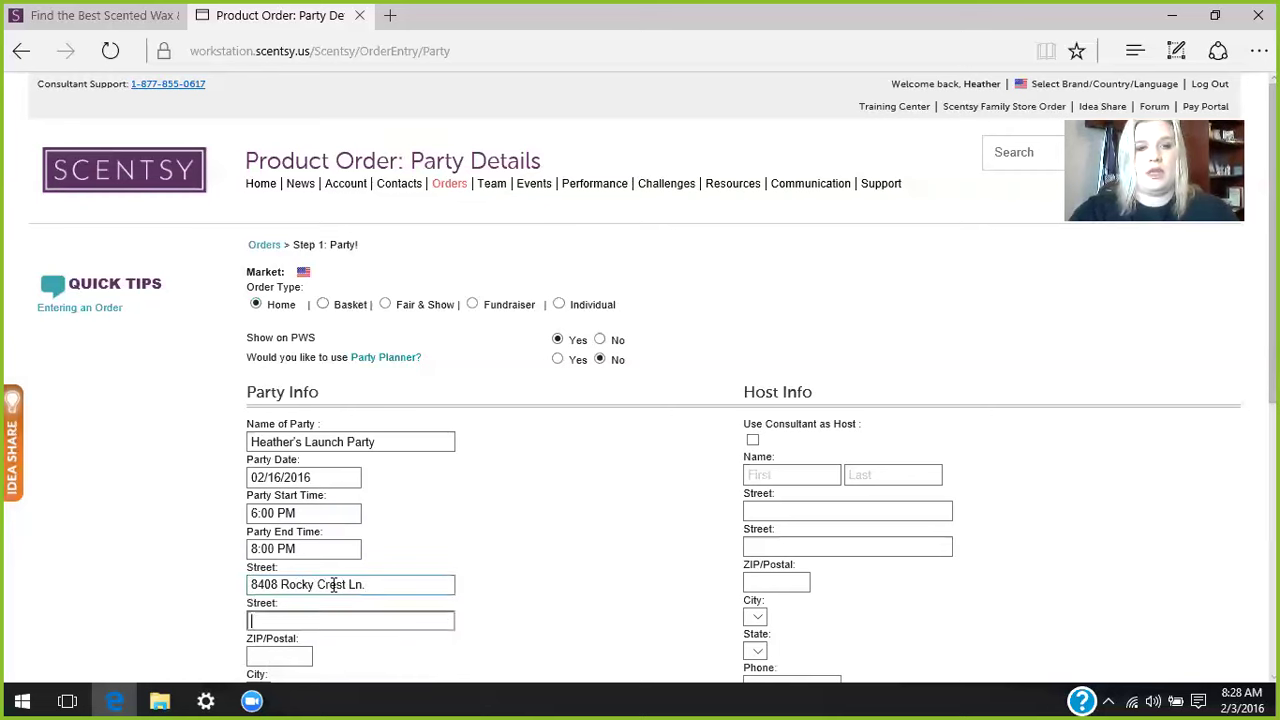
key(Tab)
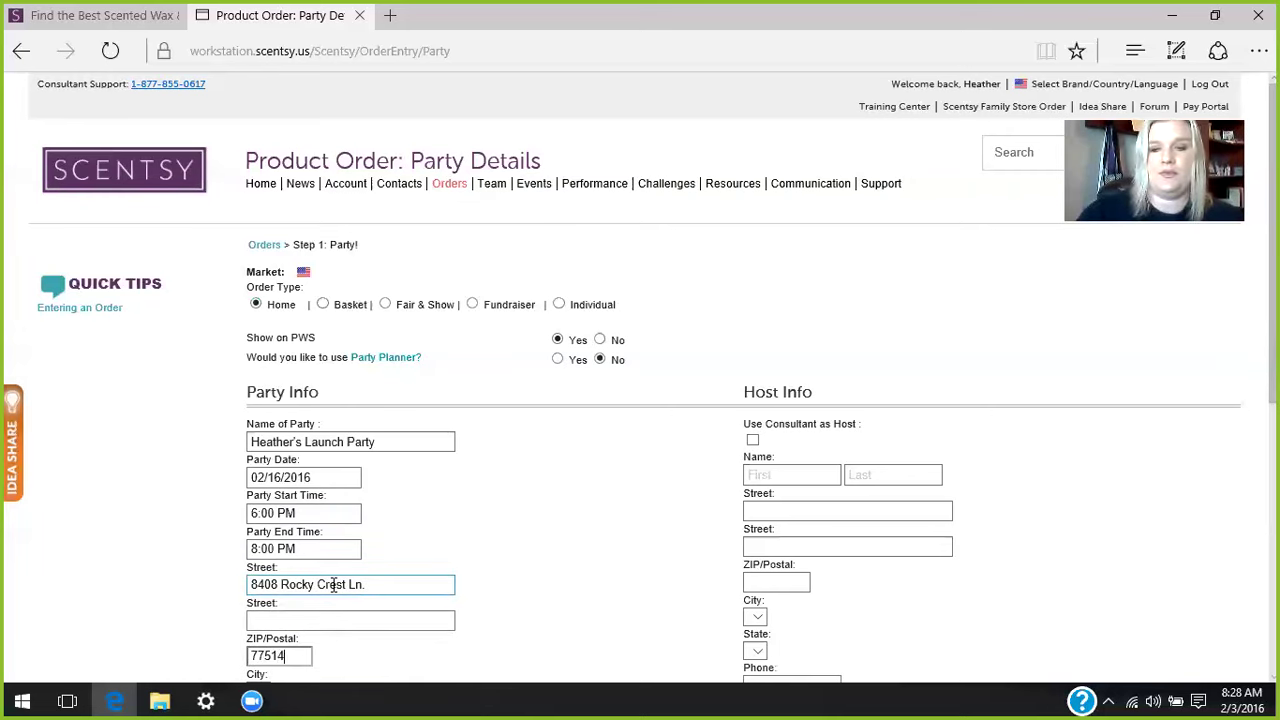
click(360, 661)
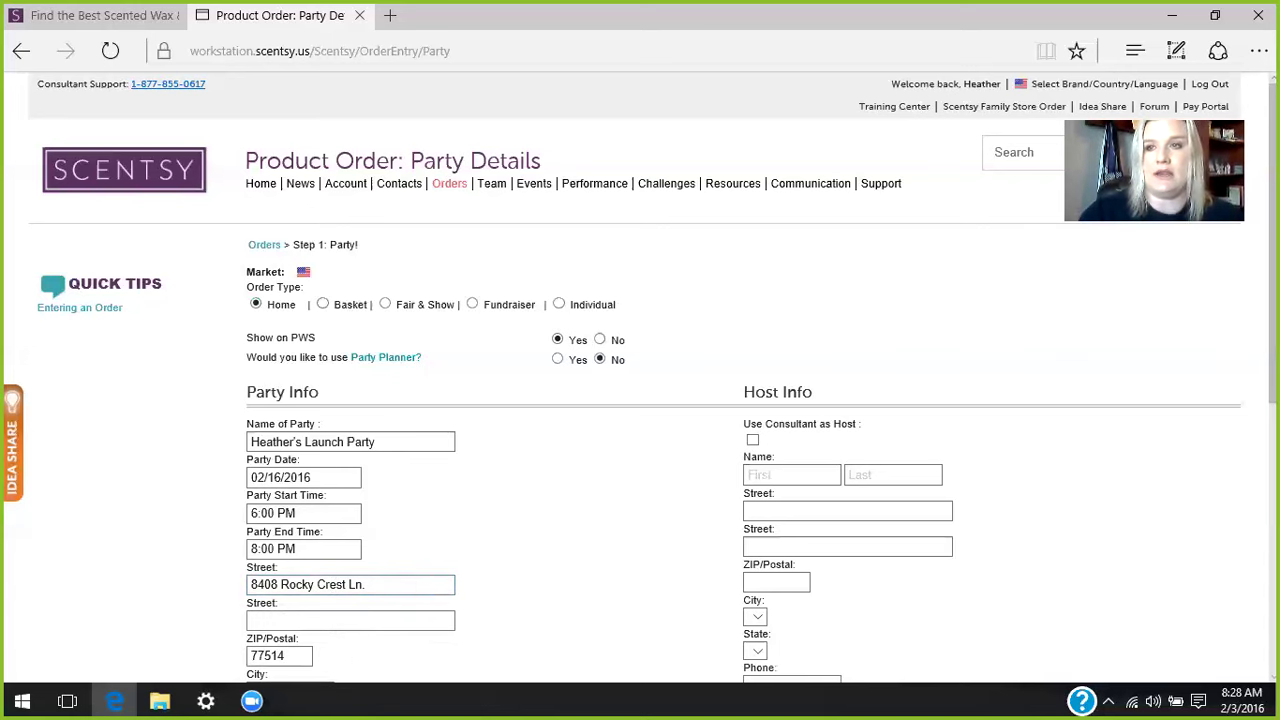
scroll(343, 149, down, 1)
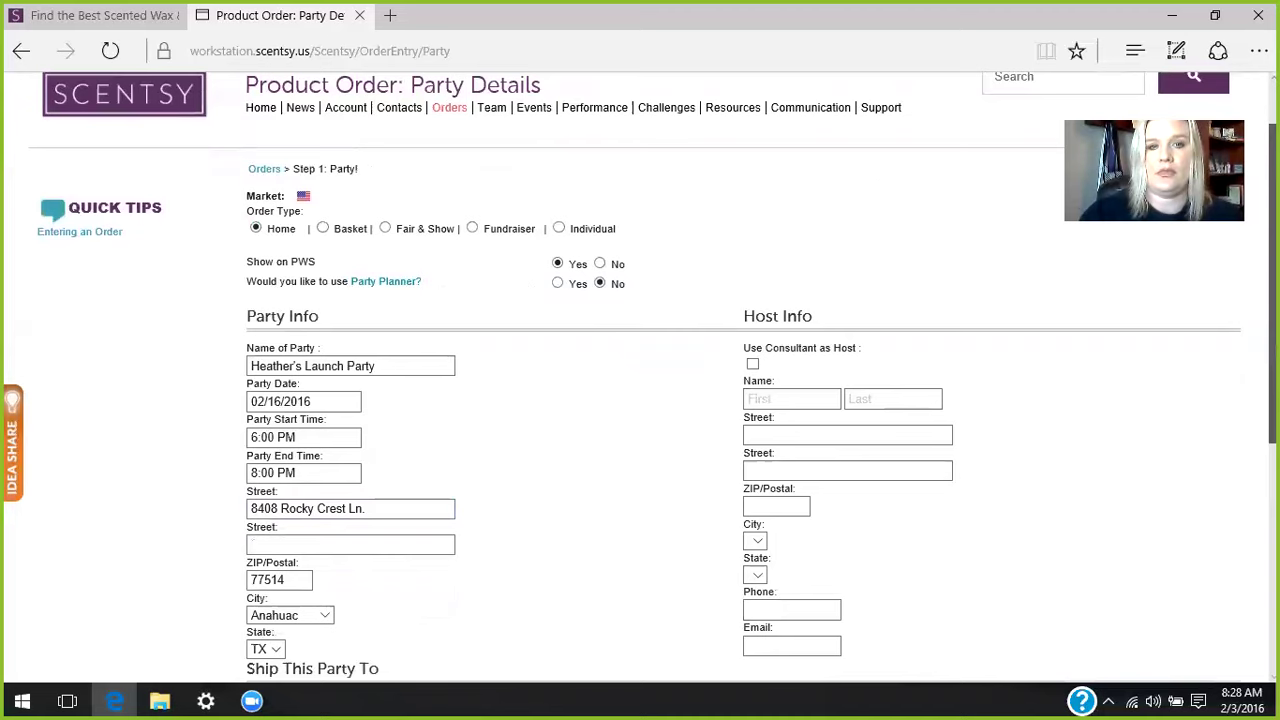
scroll(632, 380, down, 1)
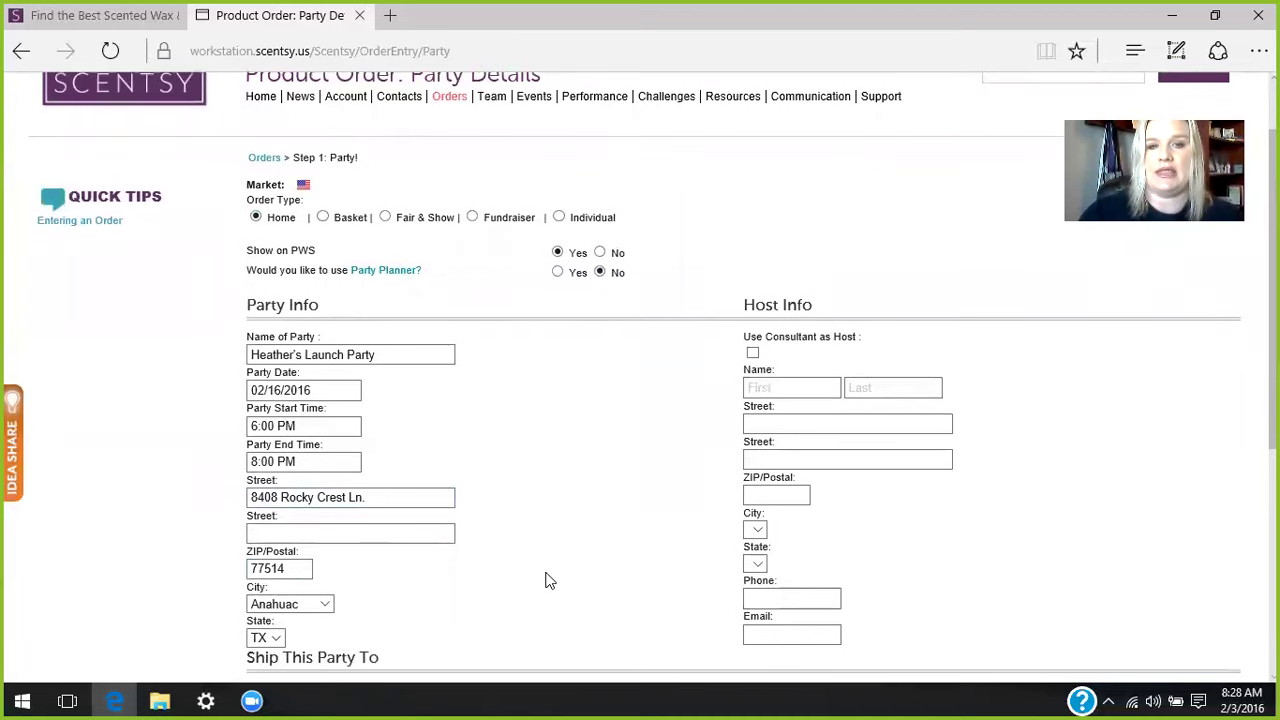
click(759, 387)
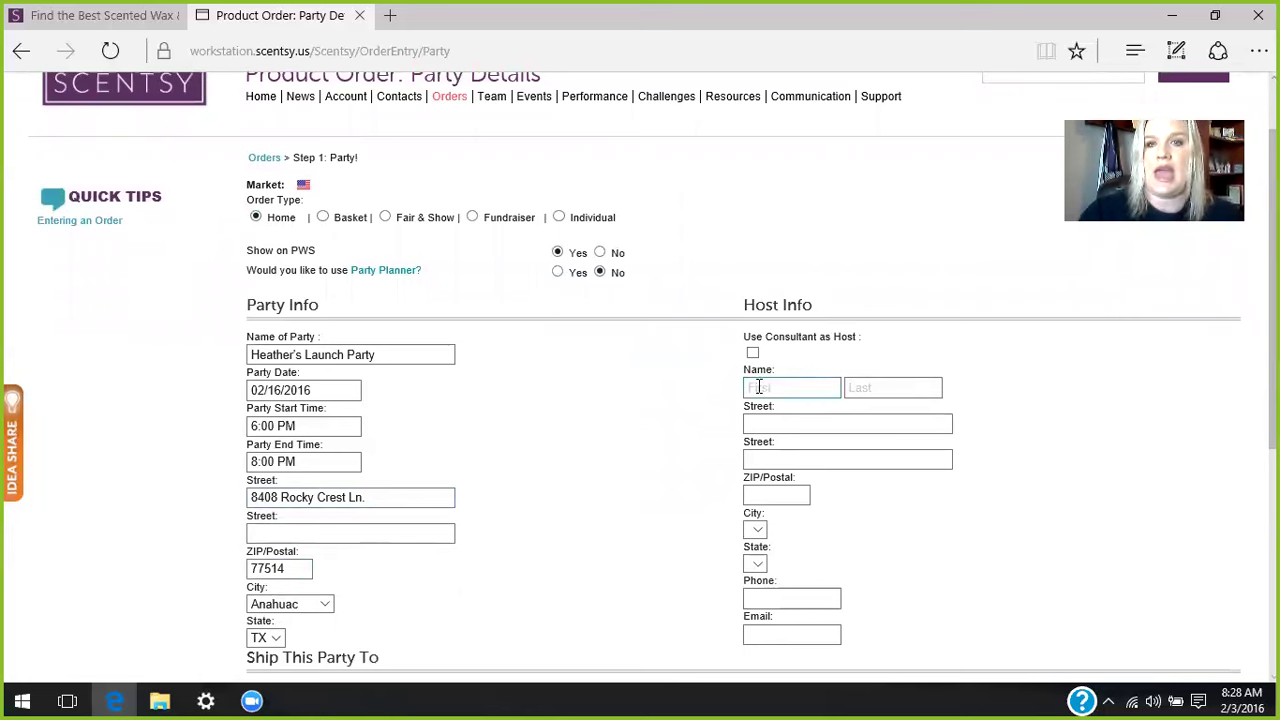
click(757, 387)
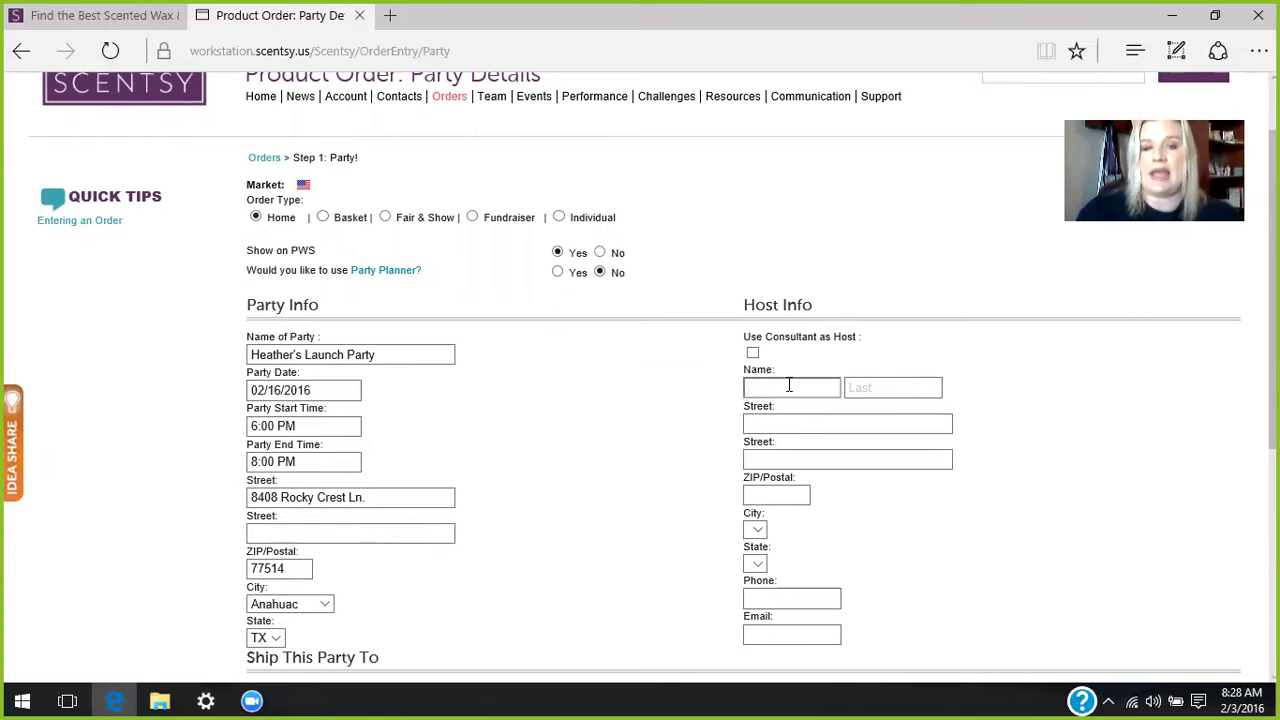
key(Tab)
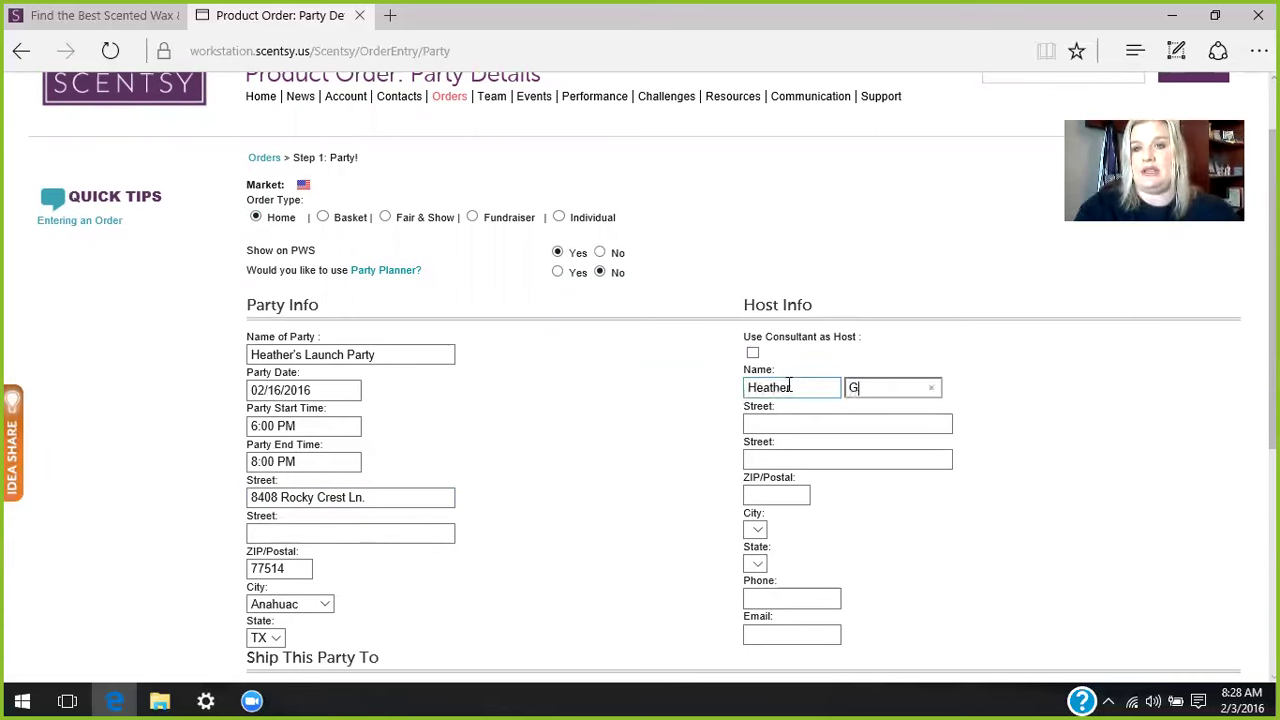
key(Tab)
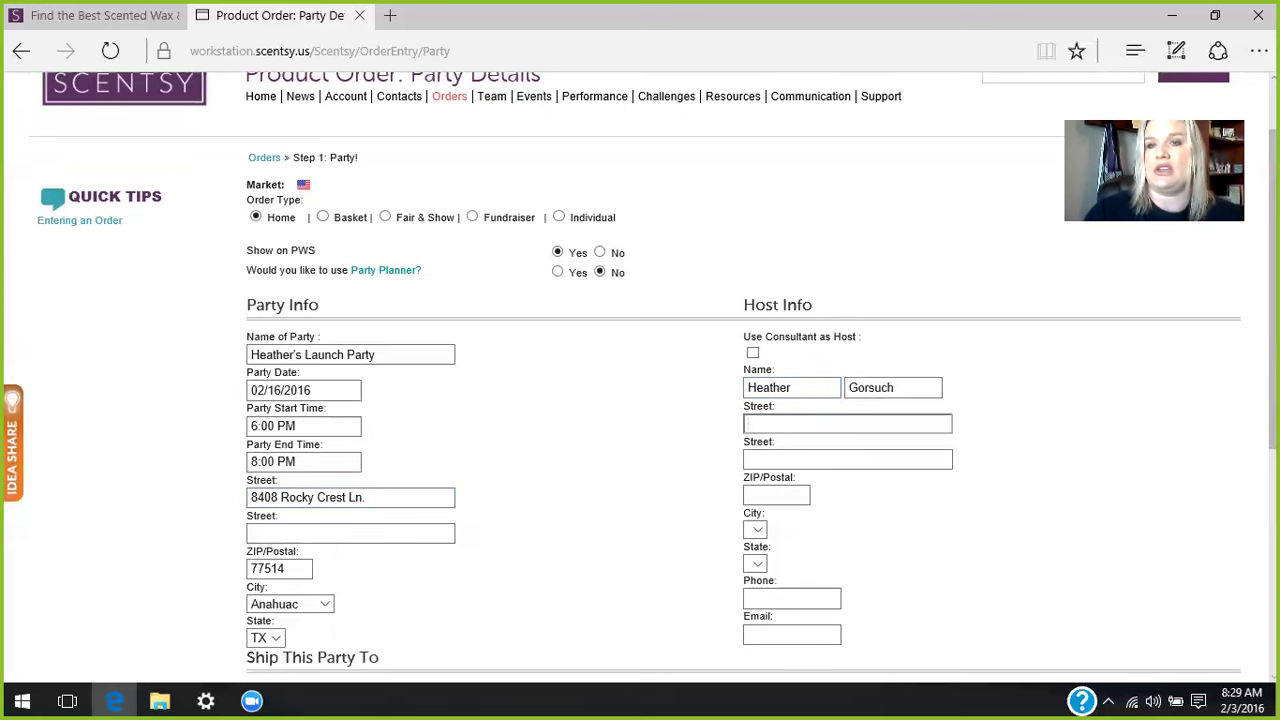
double_click(757, 369)
scroll(943, 330, down, 1)
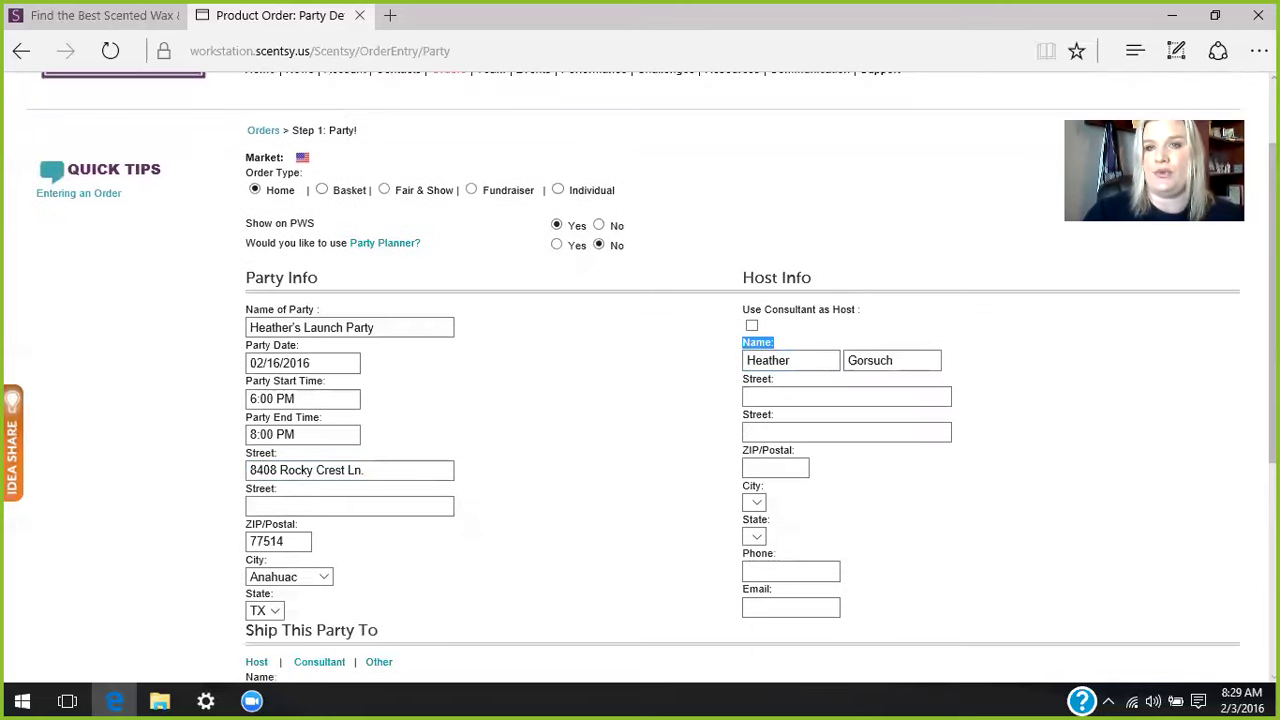
click(751, 327)
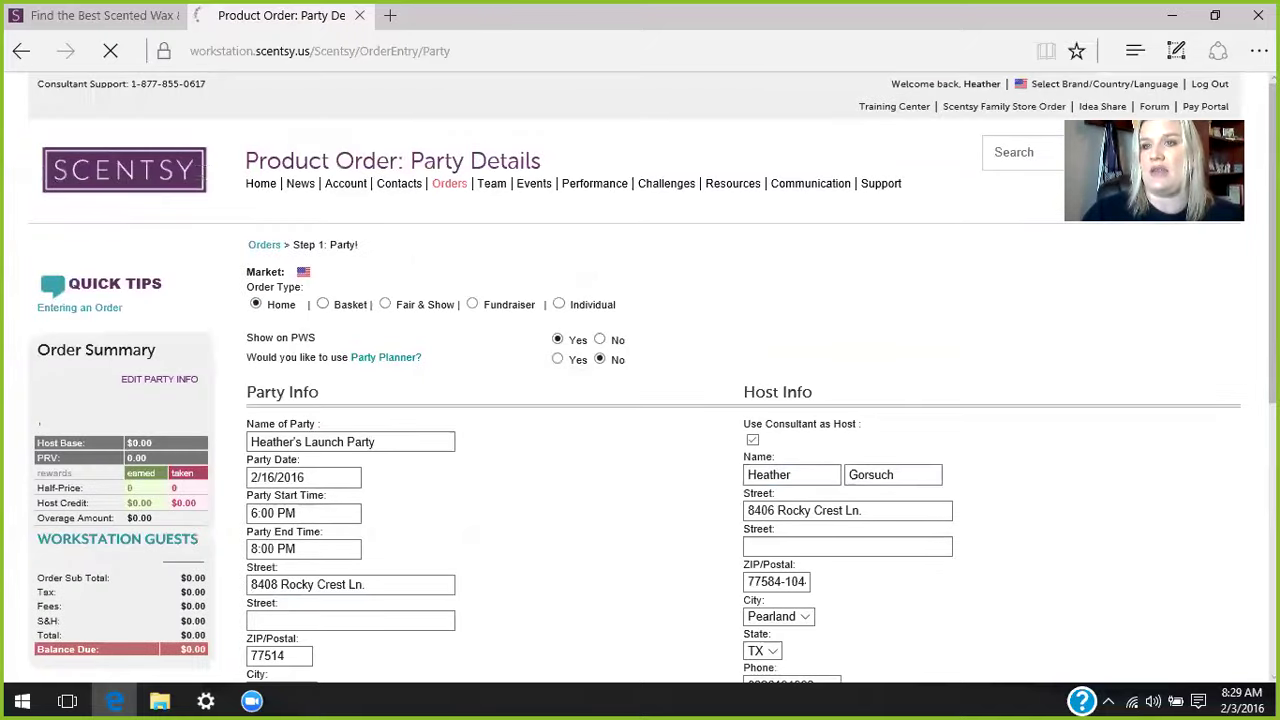
- Scroll down to the Ship This Party To section
scroll(679, 359, down, 5)
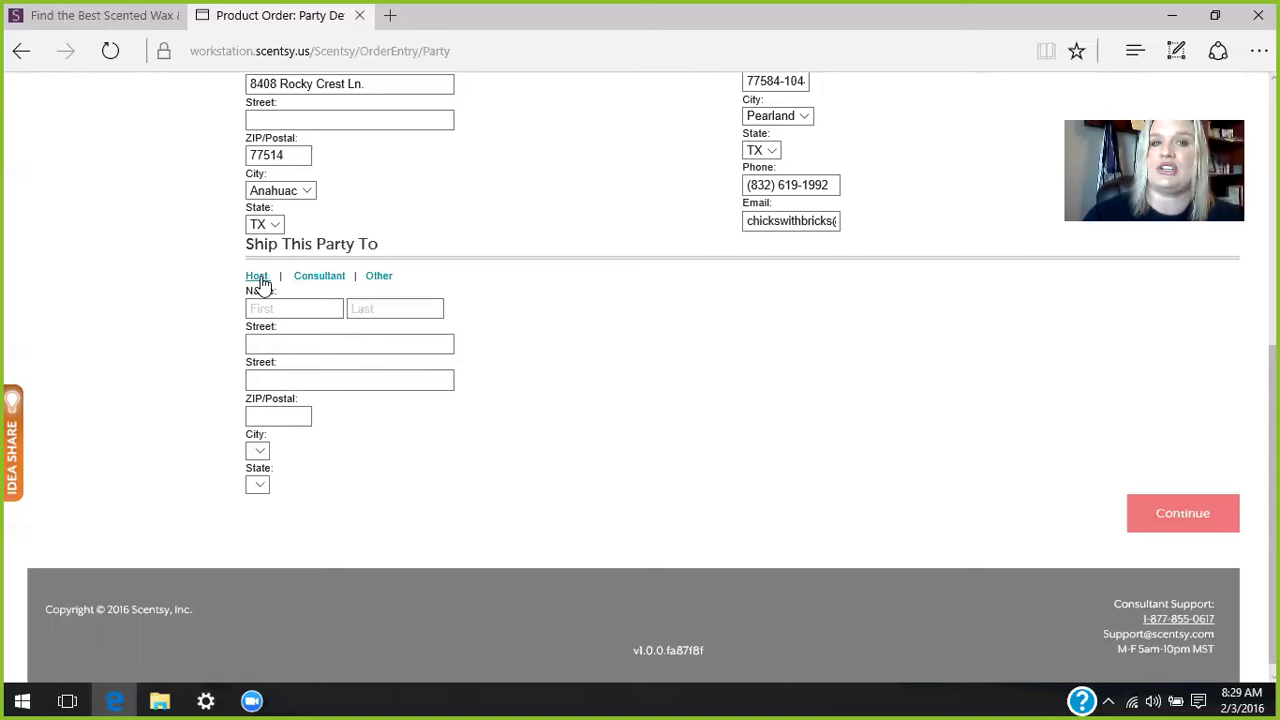
- Choose the consultant's address for shipping and continue to Guest Details
click(260, 281)
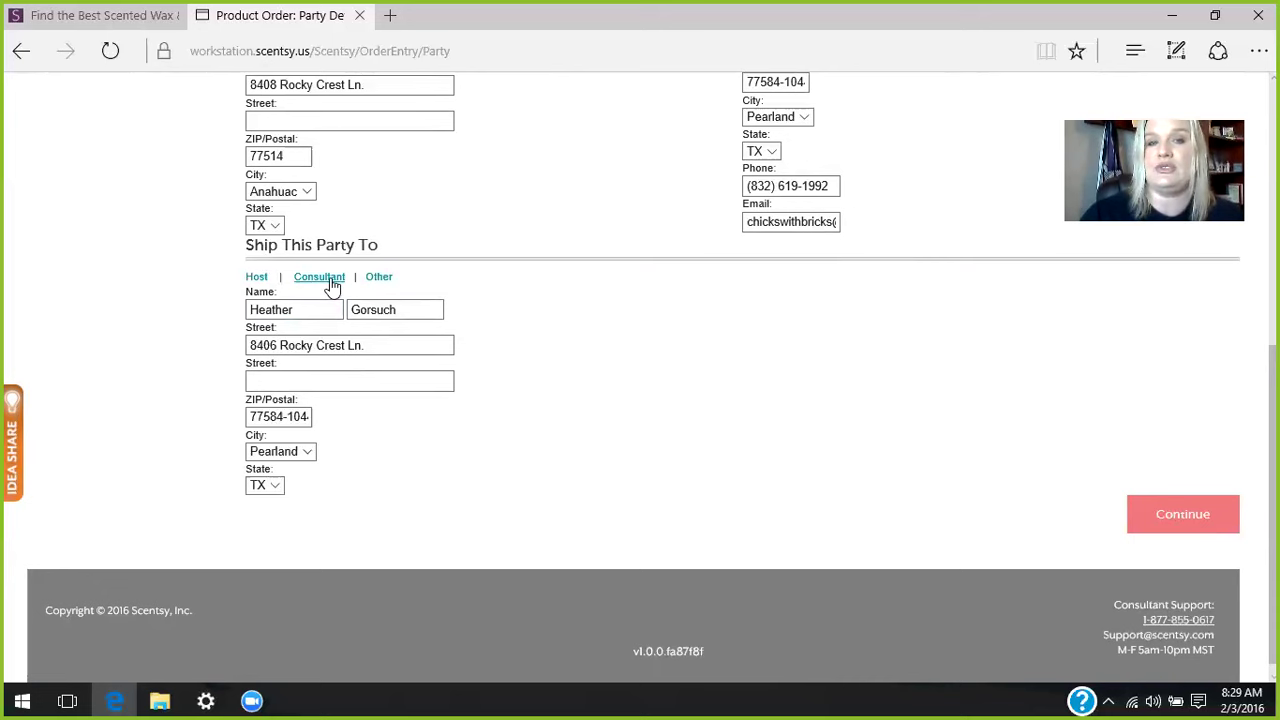
click(331, 286)
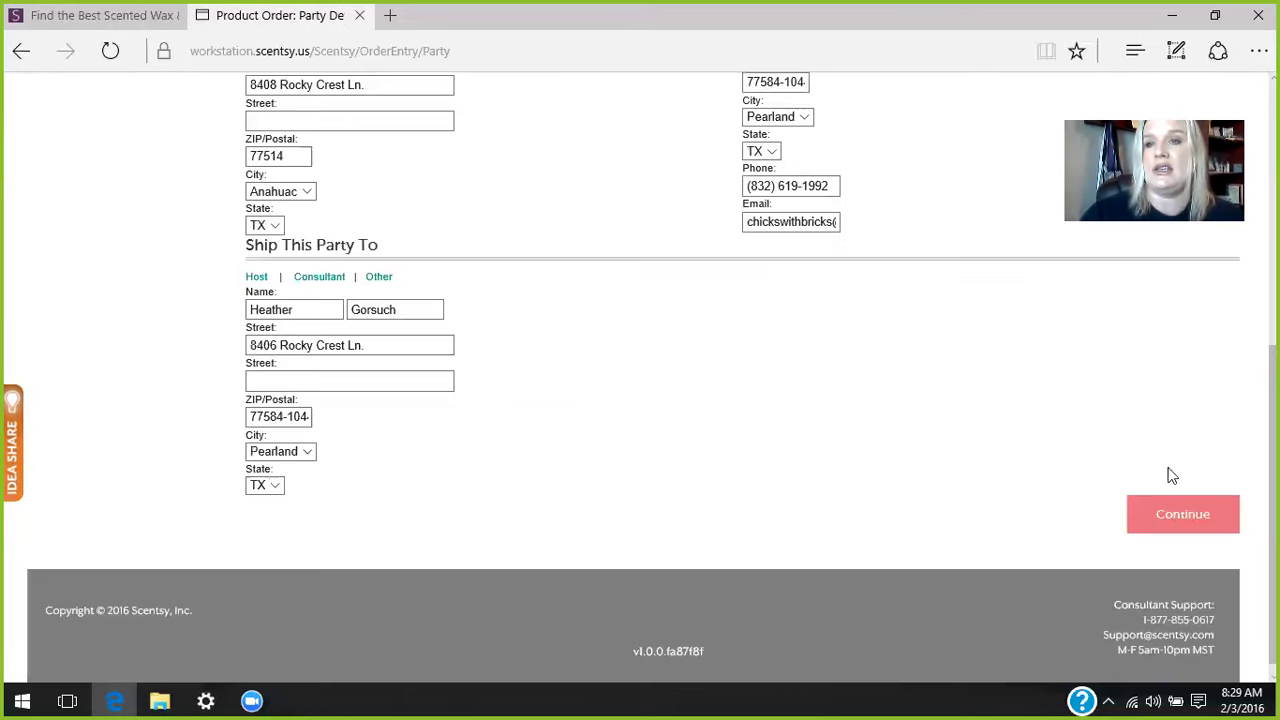
click(1152, 527)
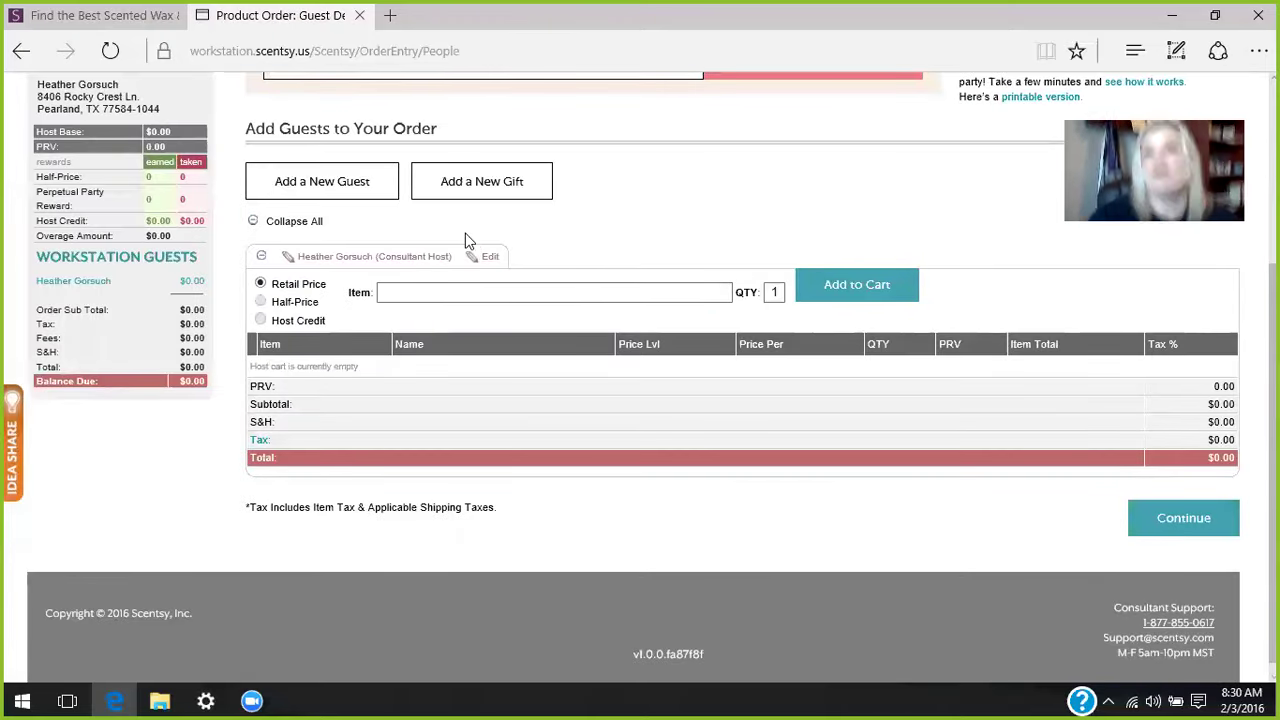
- Bring up the empty Add a New Guest form on the Add Guests page
click(288, 180)
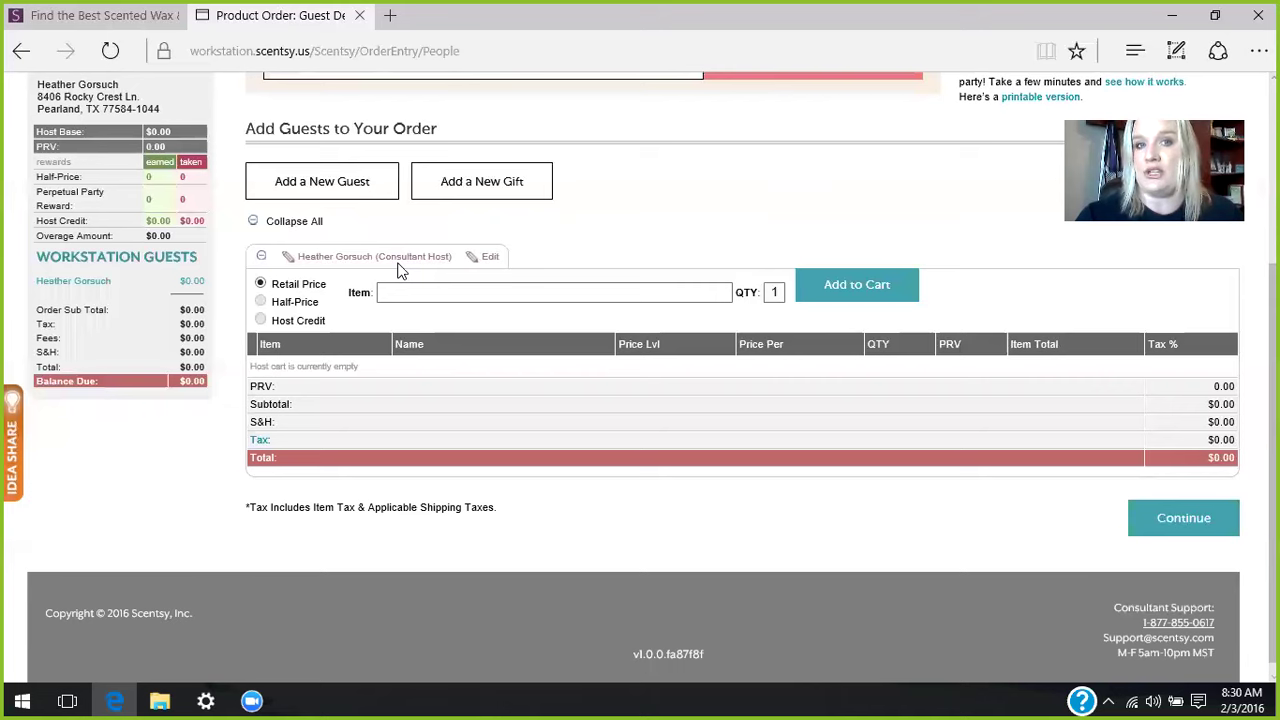
click(320, 190)
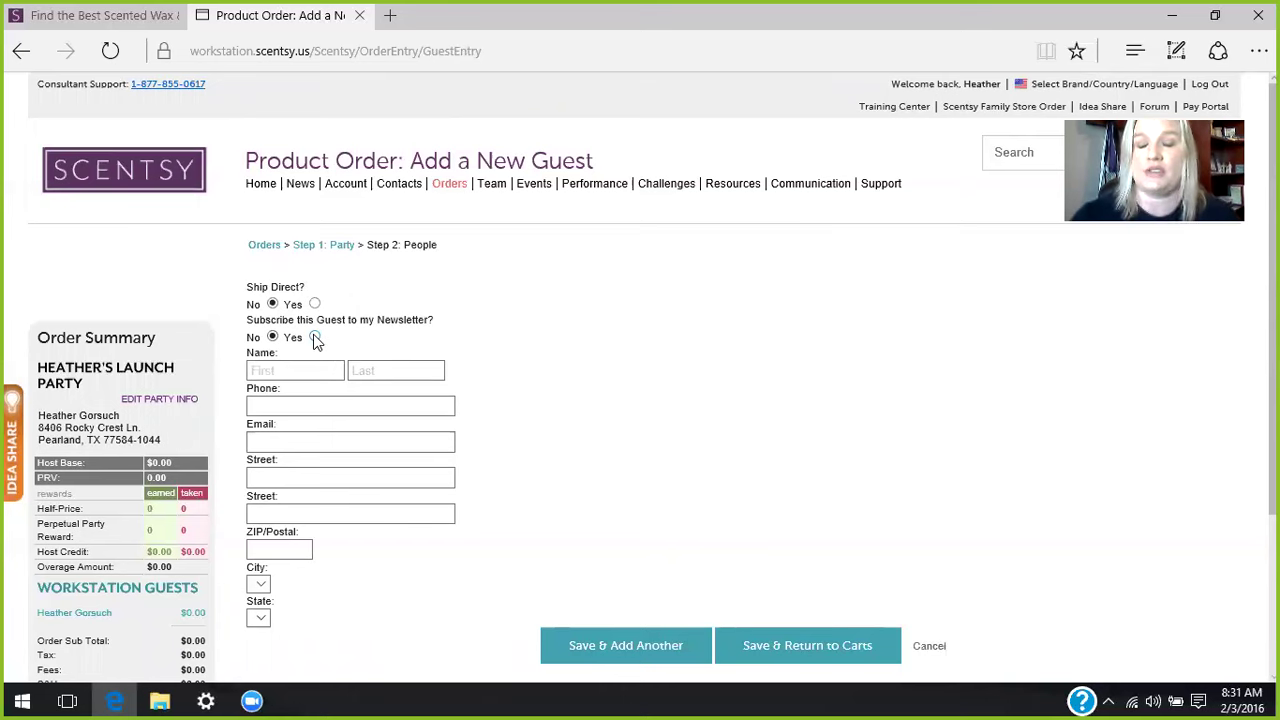
- Opt the guest into the newsletter and fill her name, email and address from the matching existing contact
click(314, 337)
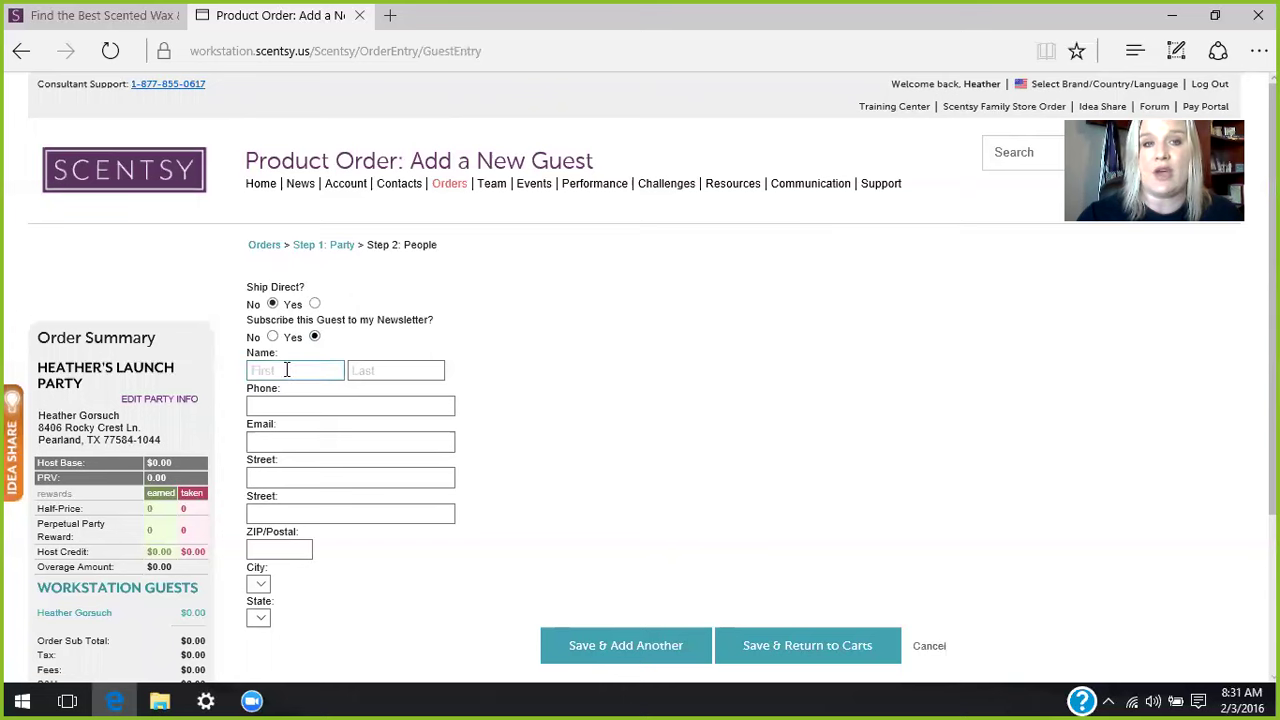
click(287, 370)
text(Heath)
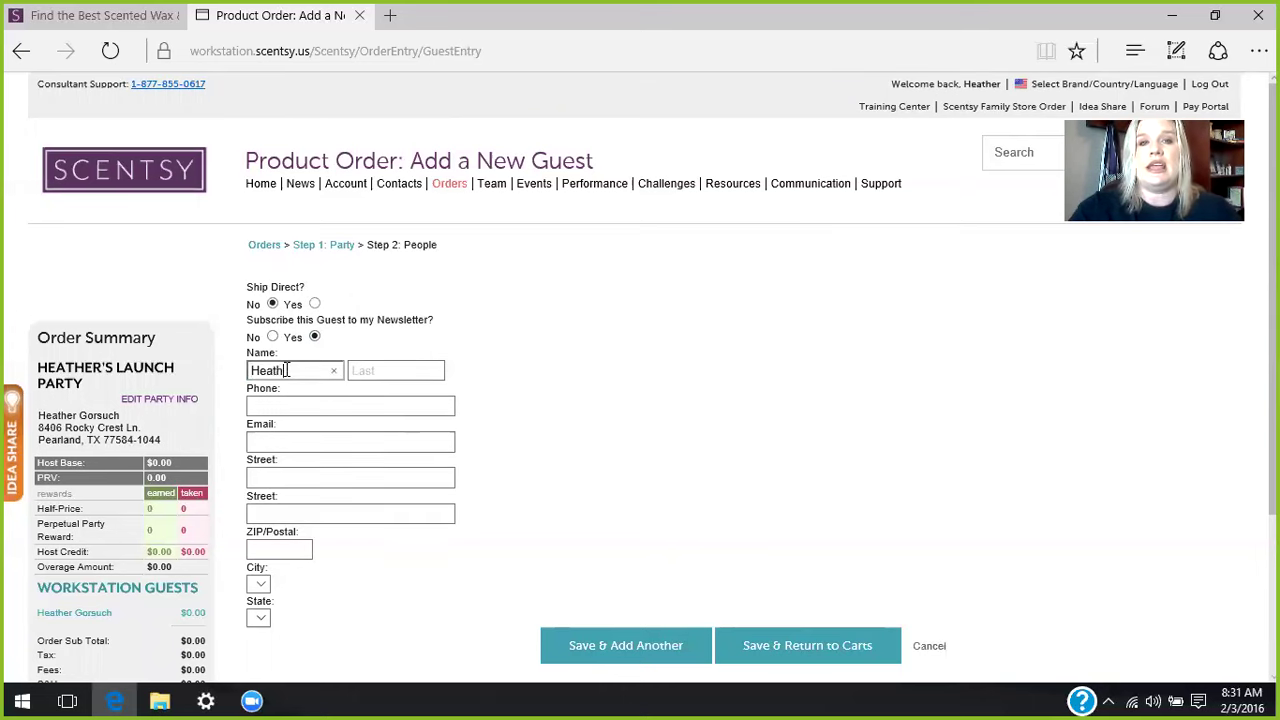
key(BackSpace)
key(BackSpace)
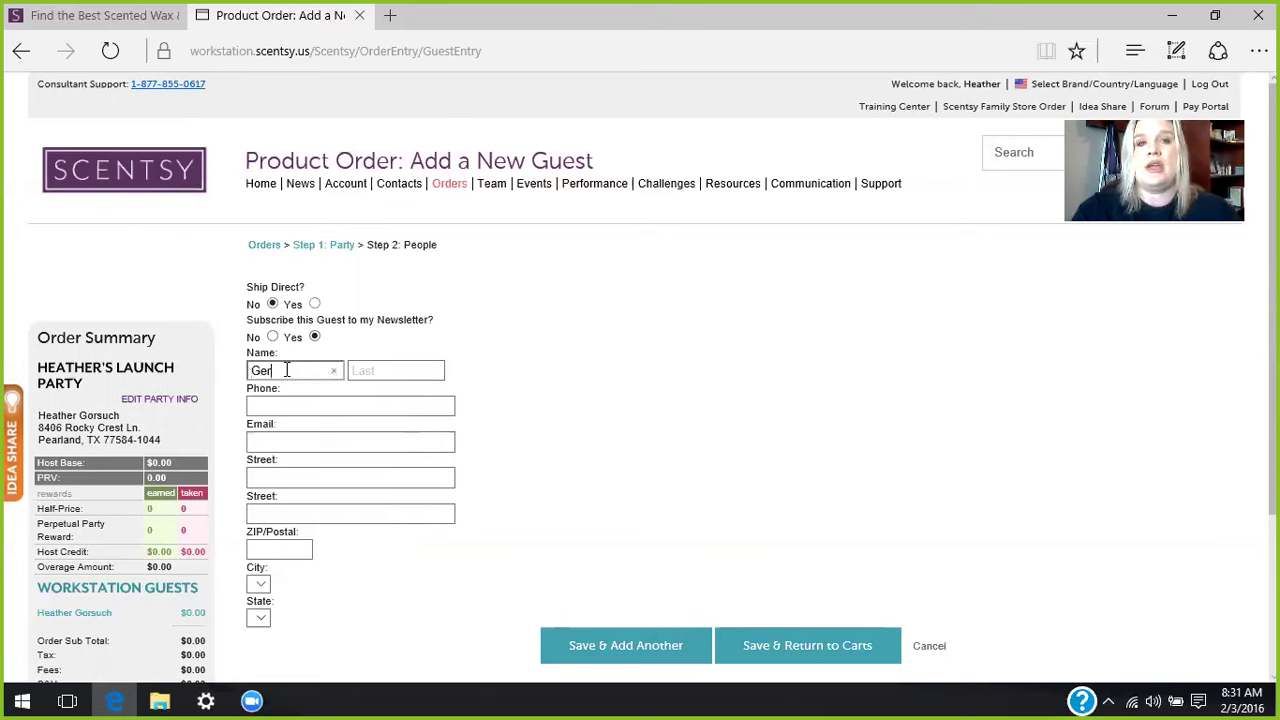
text(d)
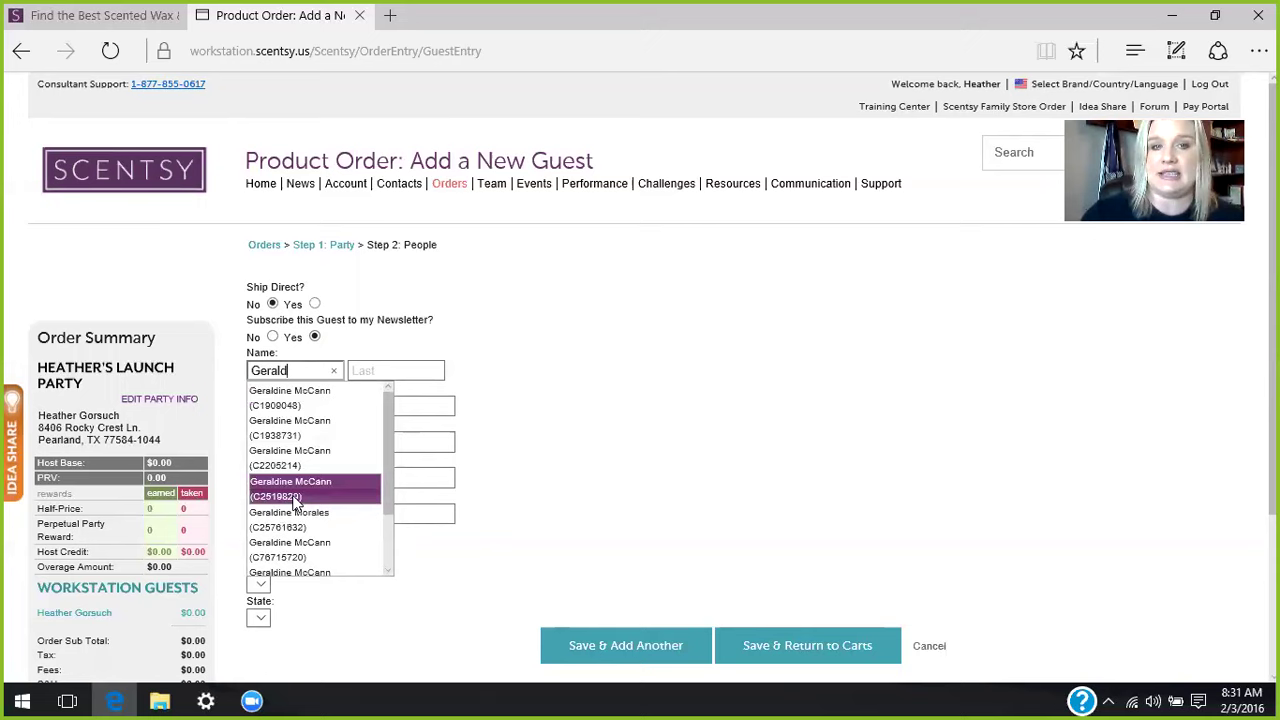
click(295, 489)
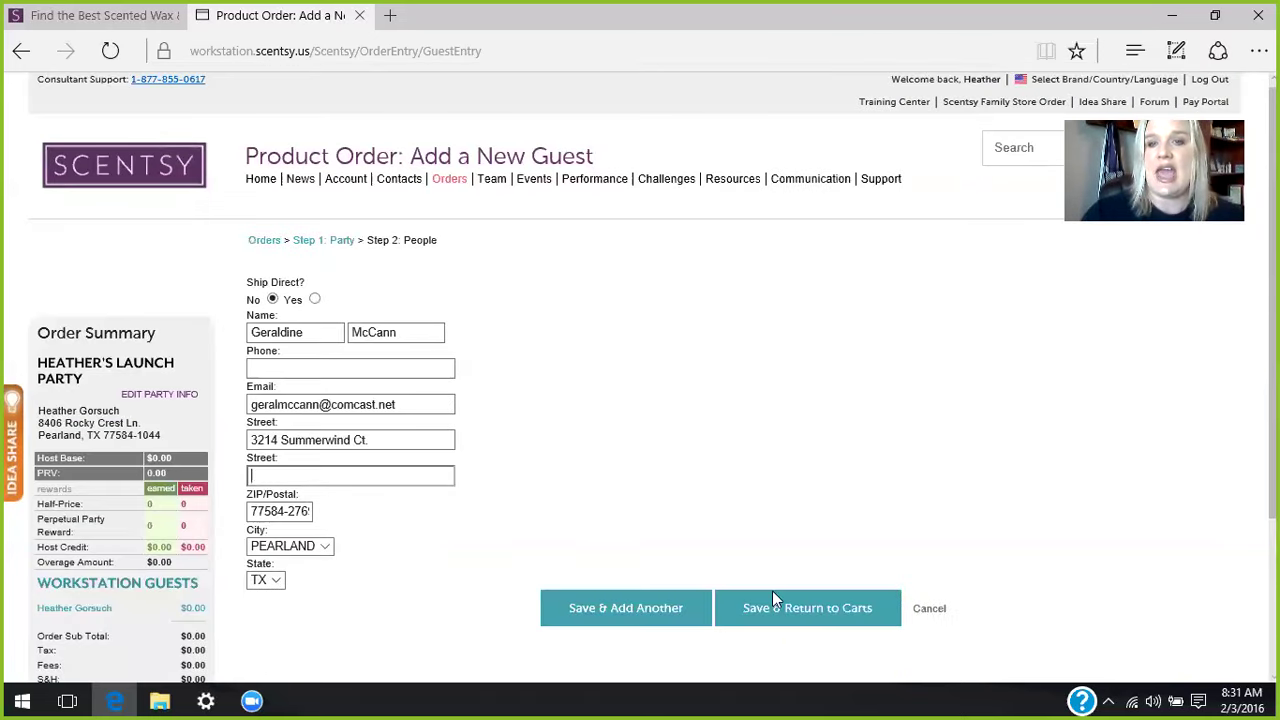
- Save the guest with 'Save & Return to Carts' and go to the Item field of her empty cart
click(772, 612)
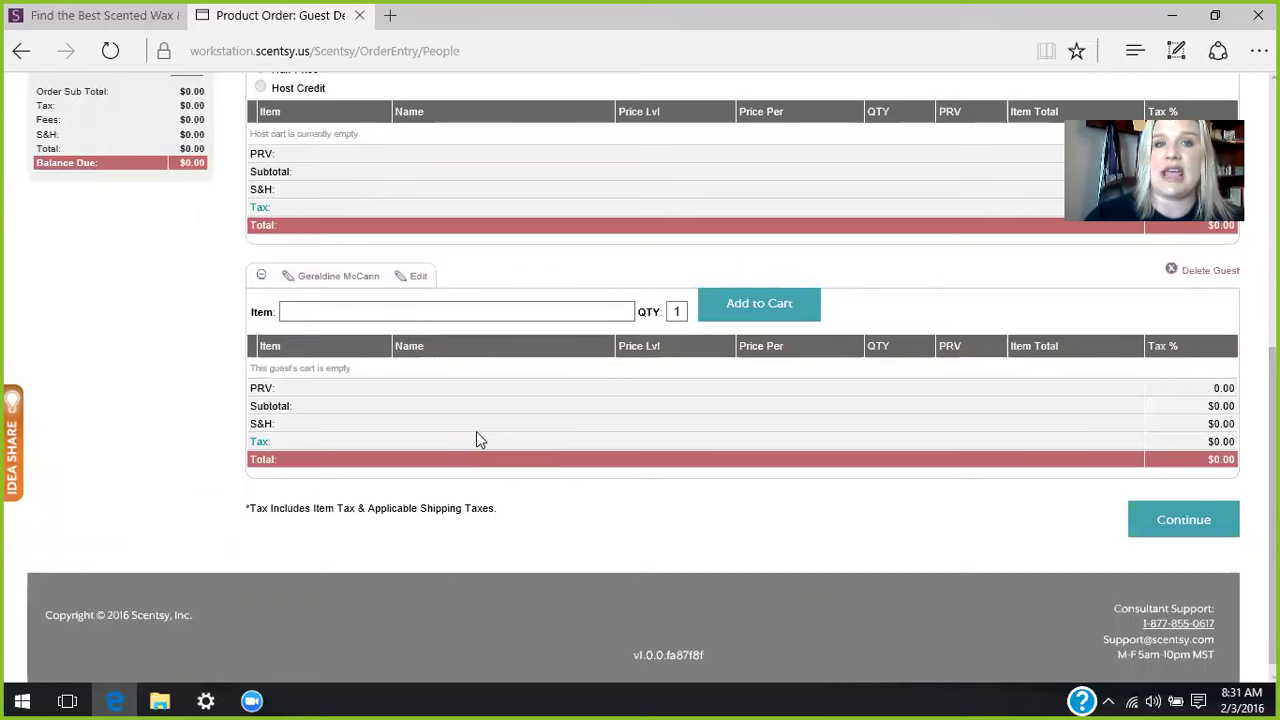
click(349, 313)
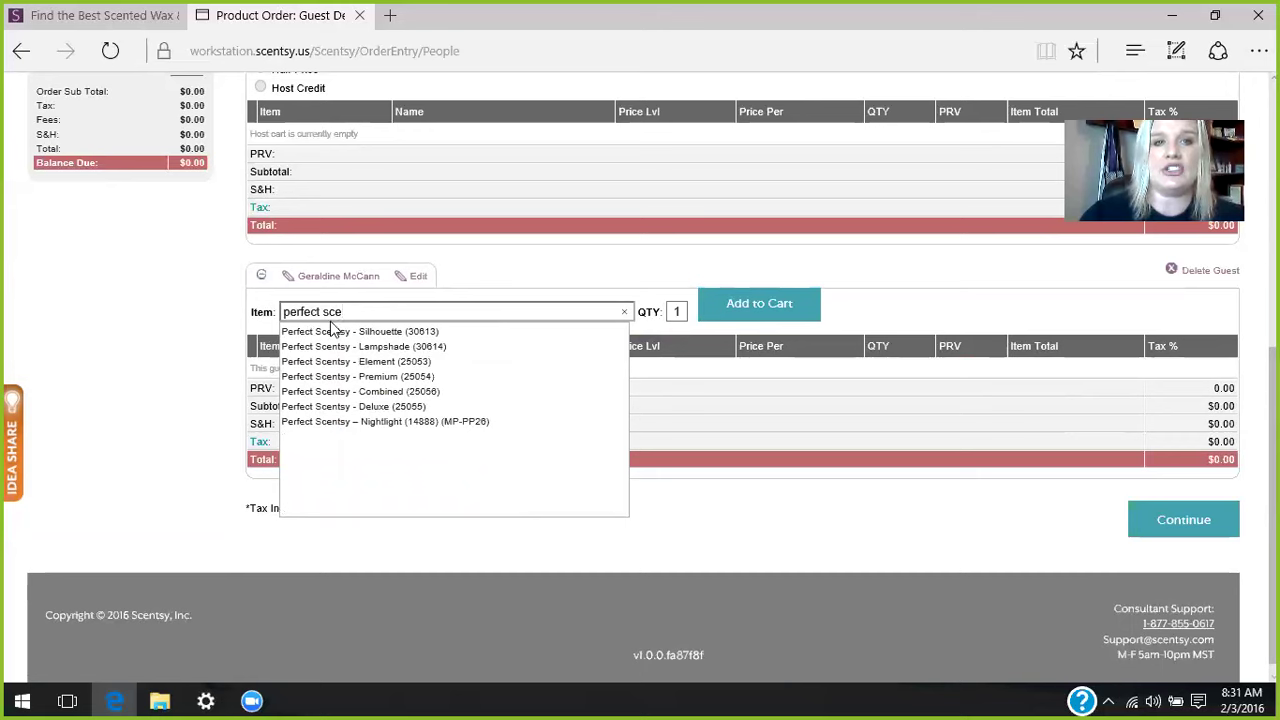
- Add the Perfect Scentsy - Premium (25054) bundle to the guest's cart
click(325, 386)
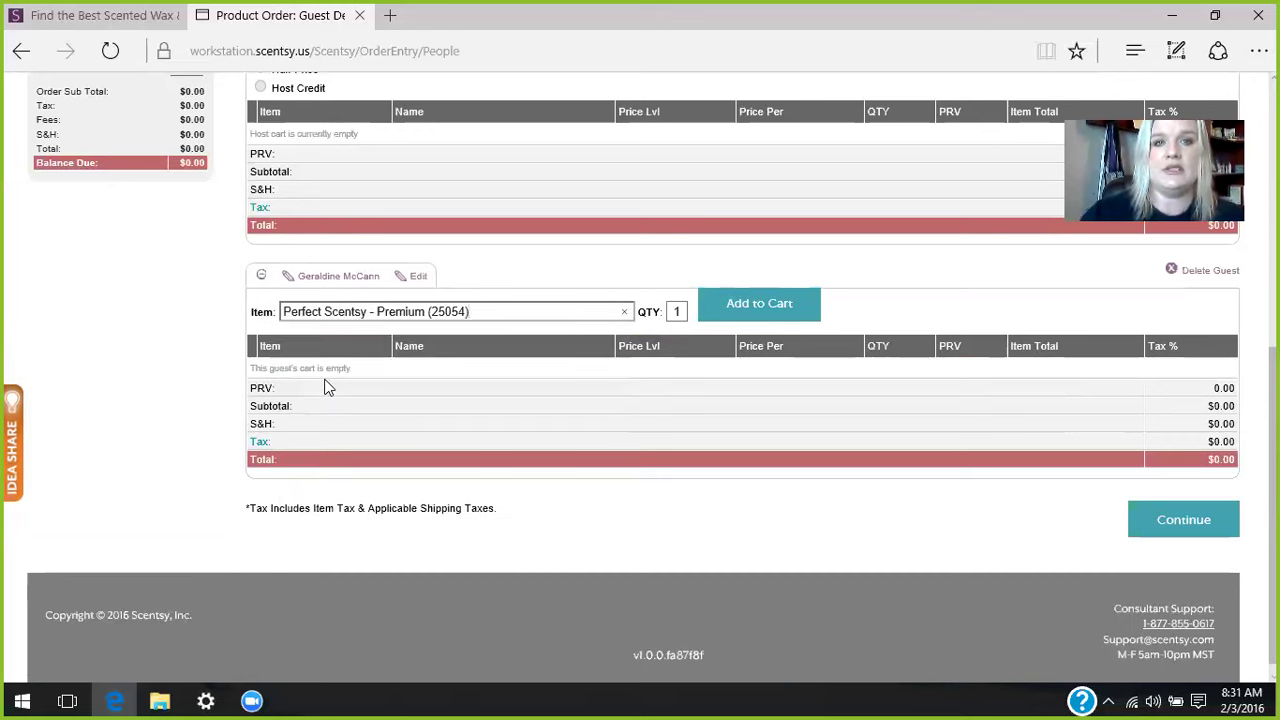
click(759, 304)
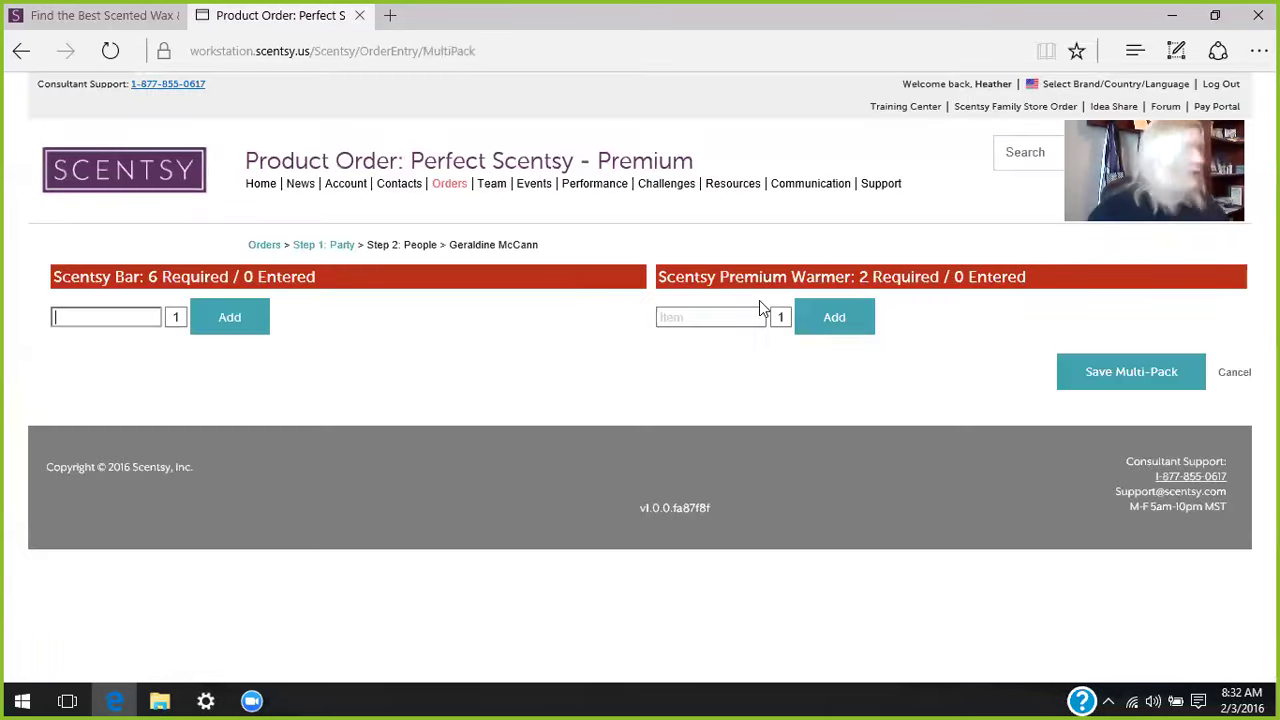
- Add the Jane (DSW-JANE) and Wrangler (DSW-WRAN) premium warmers to the bundle
click(710, 321)
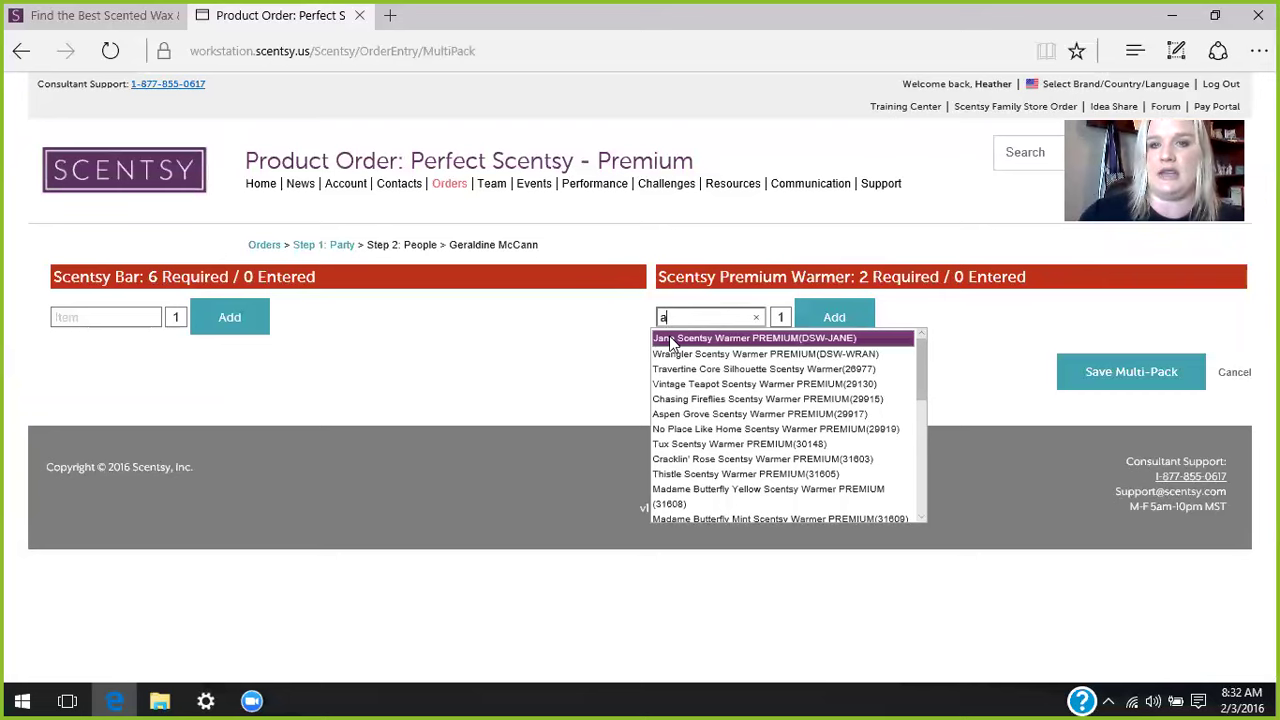
key(BackSpace)
text(jane)
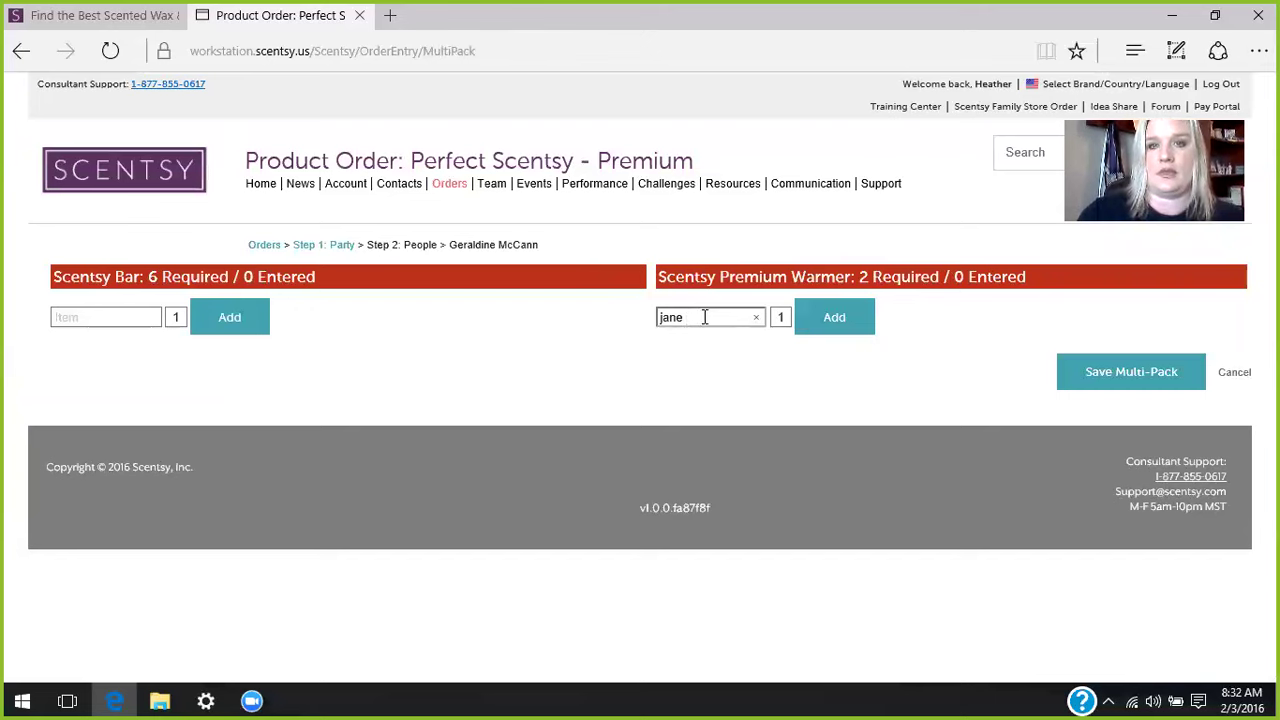
key(BackSpace)
key(BackSpace)
key(BackSpace)
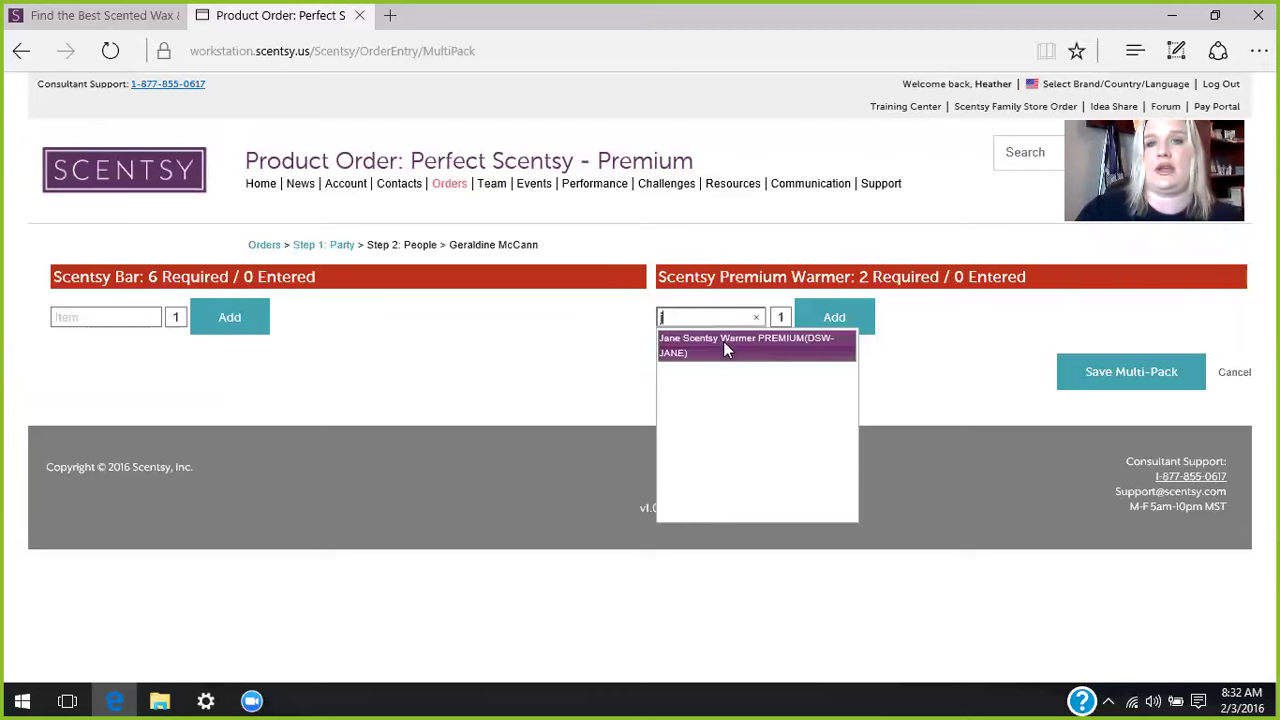
click(723, 341)
click(832, 316)
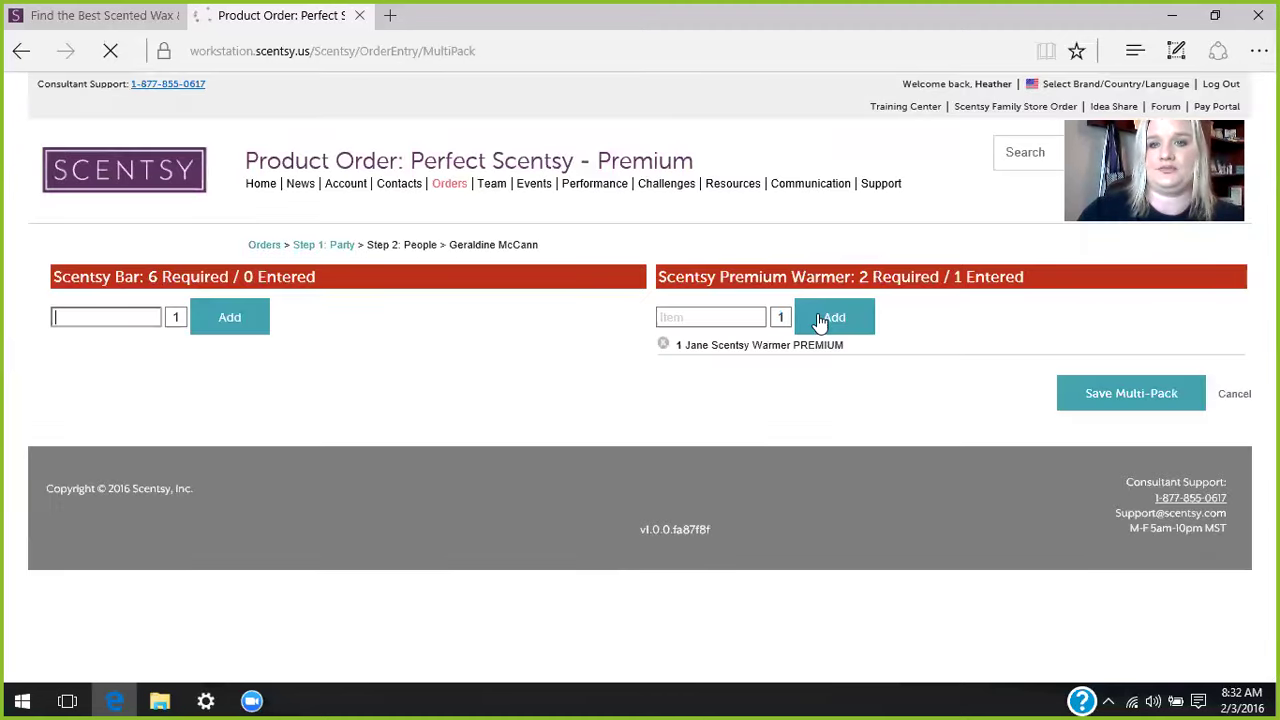
click(727, 319)
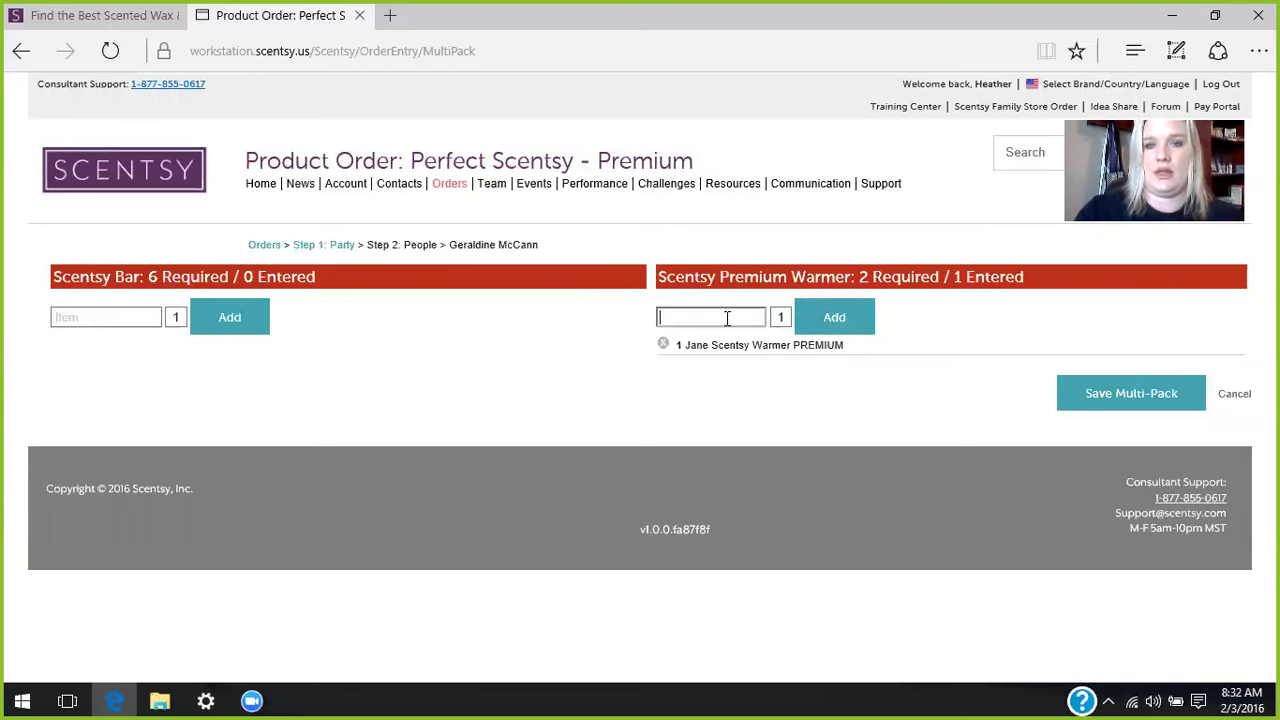
text(wra)
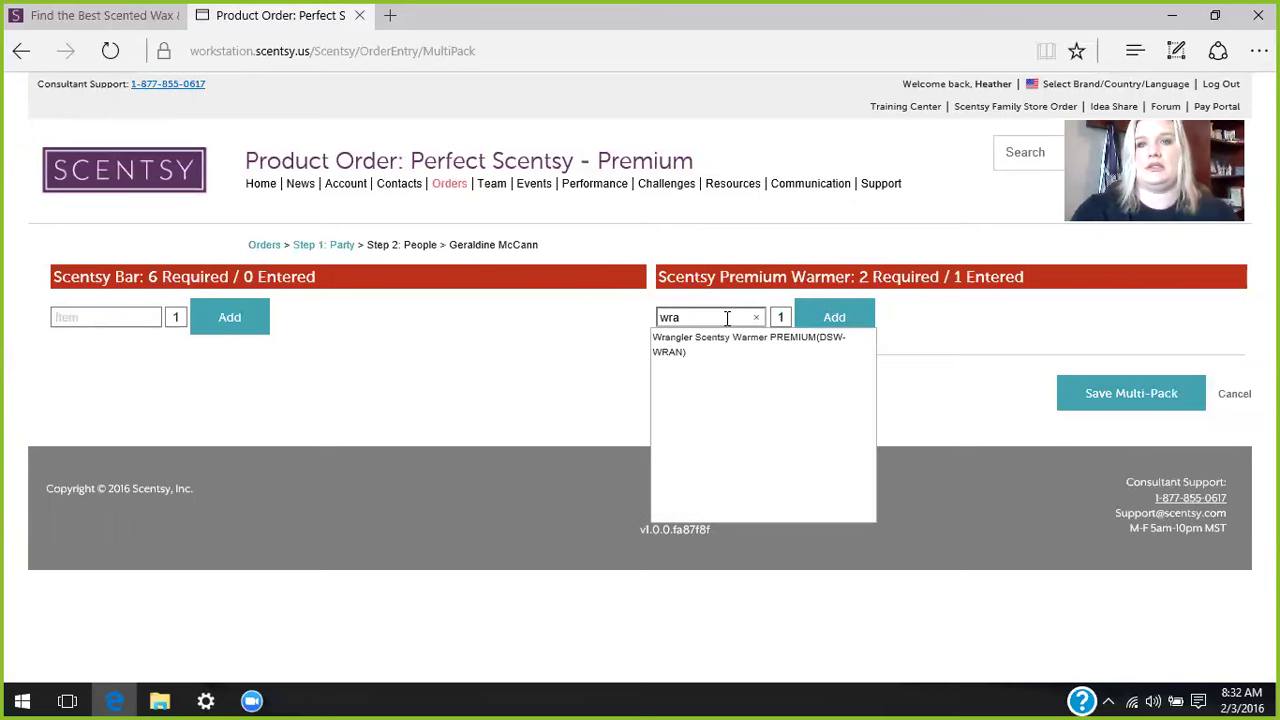
click(718, 340)
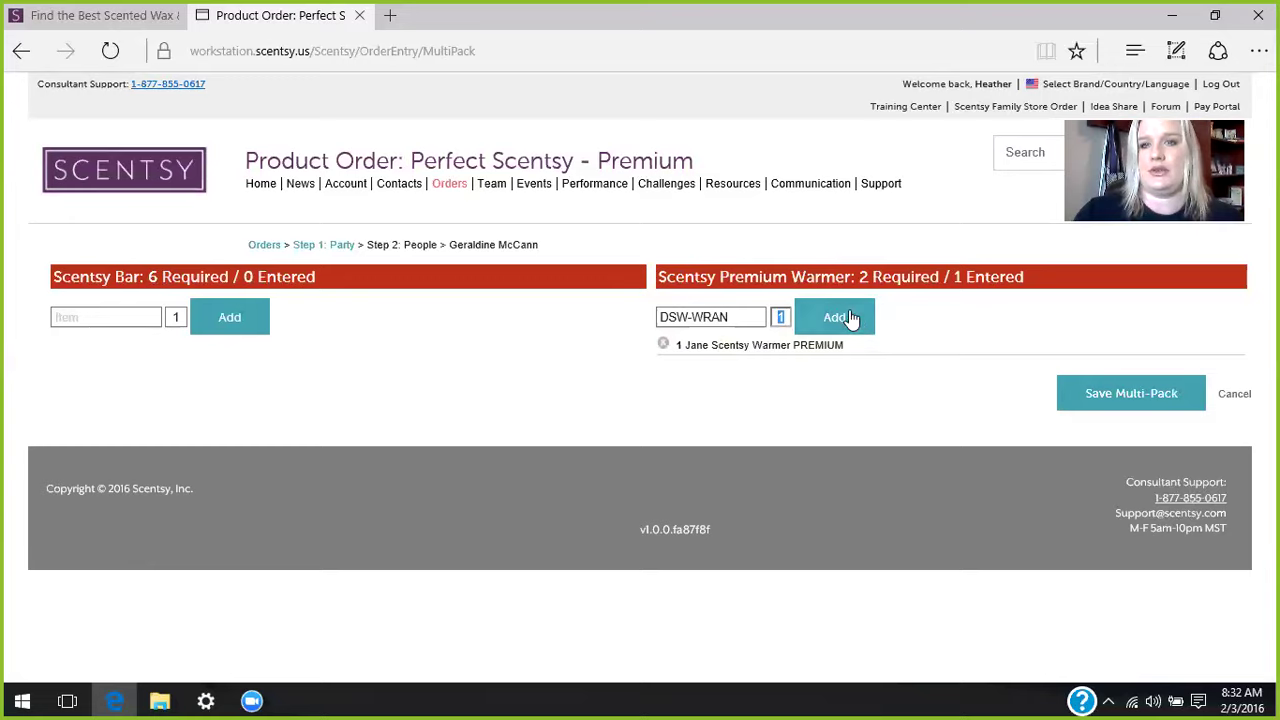
click(817, 317)
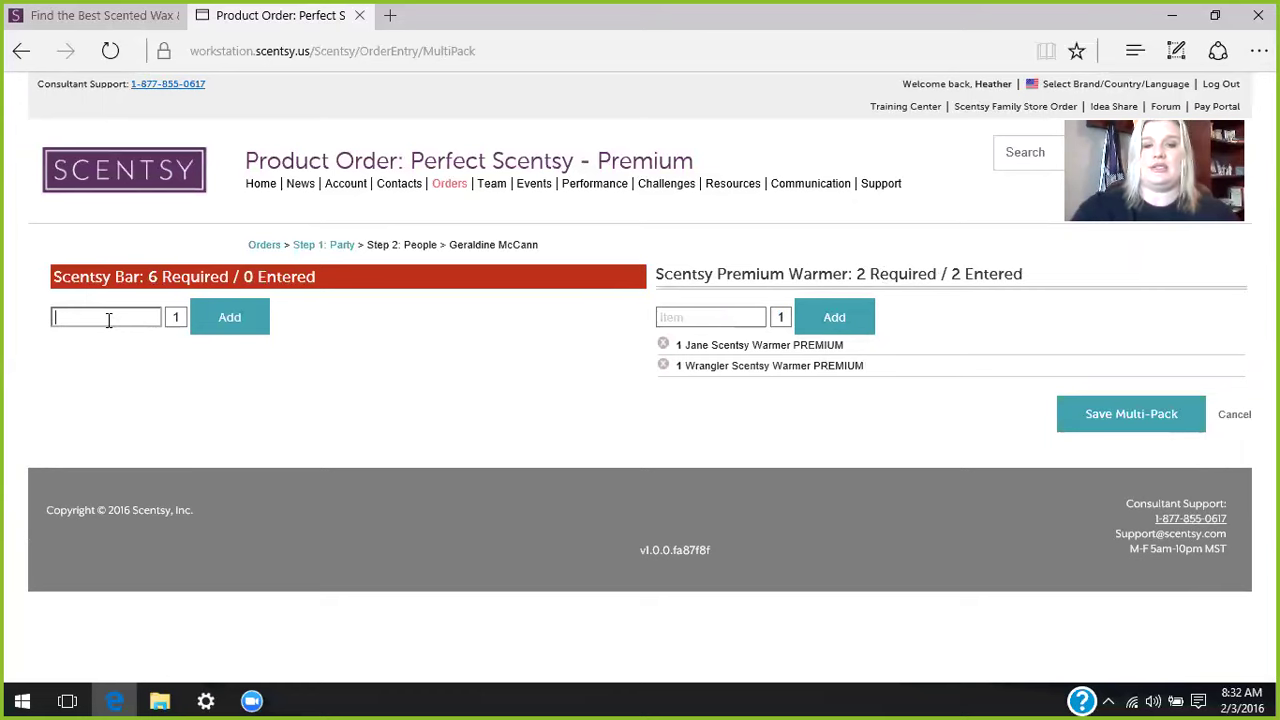
- Add 1 Coconut Lemongrass and 3 Clean Breeze (SB-CLE) Scentsy Bars to the pack's bar picks
text(e)
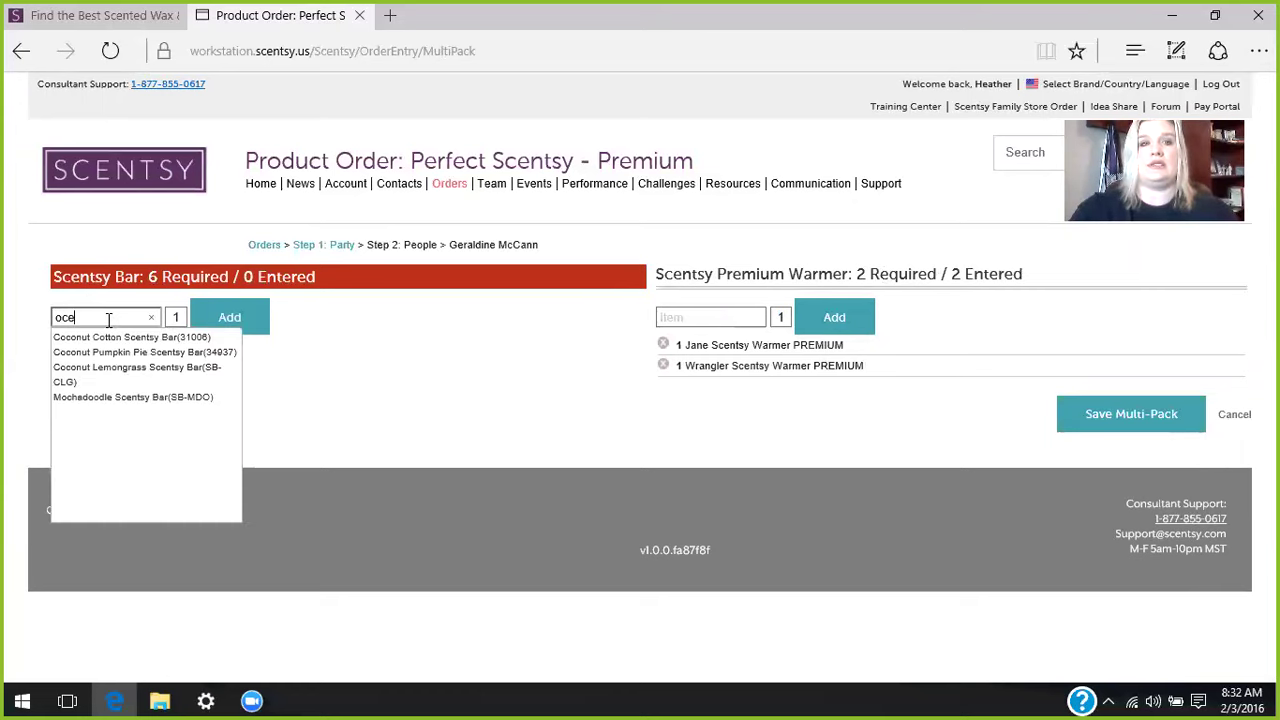
key(BackSpace)
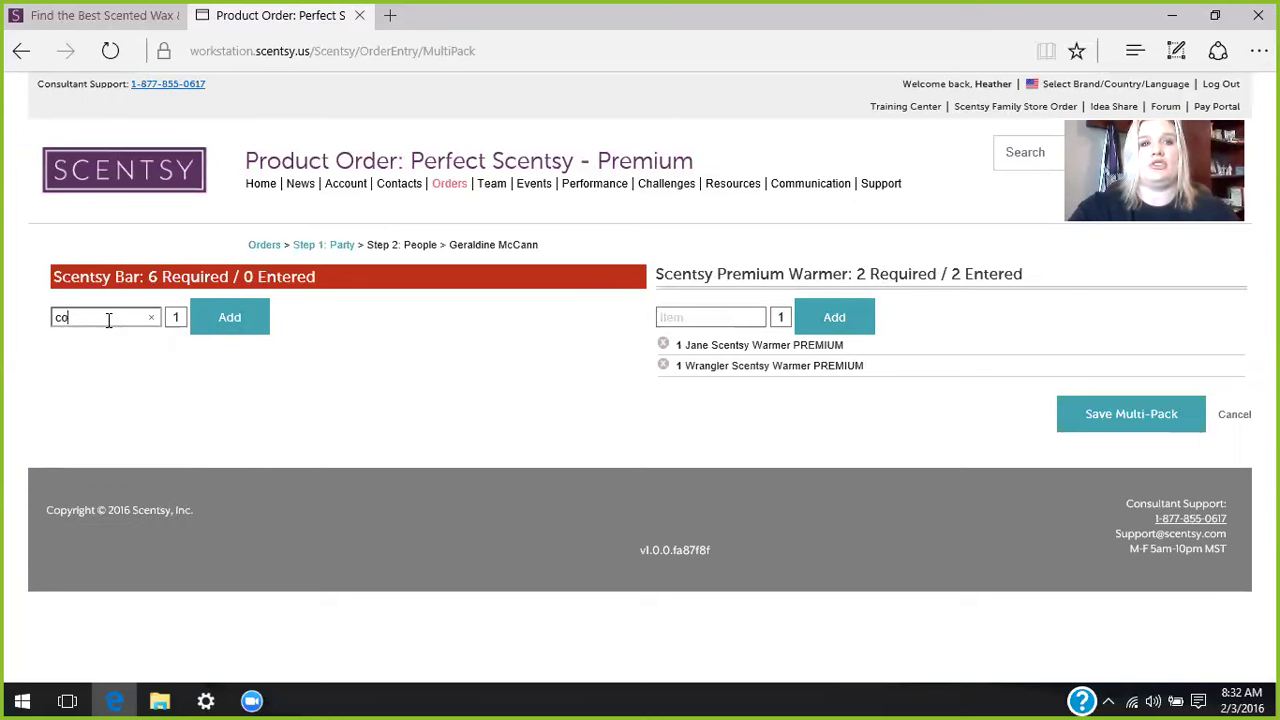
text(conut)
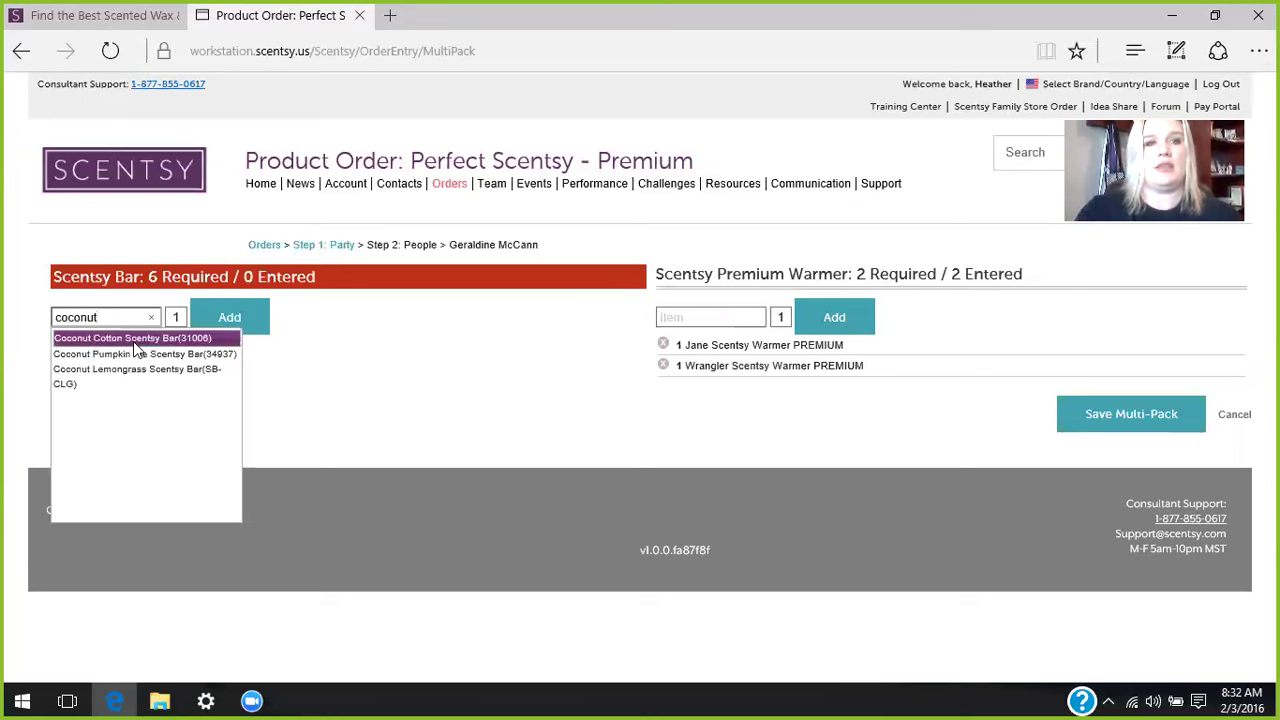
click(124, 370)
click(207, 318)
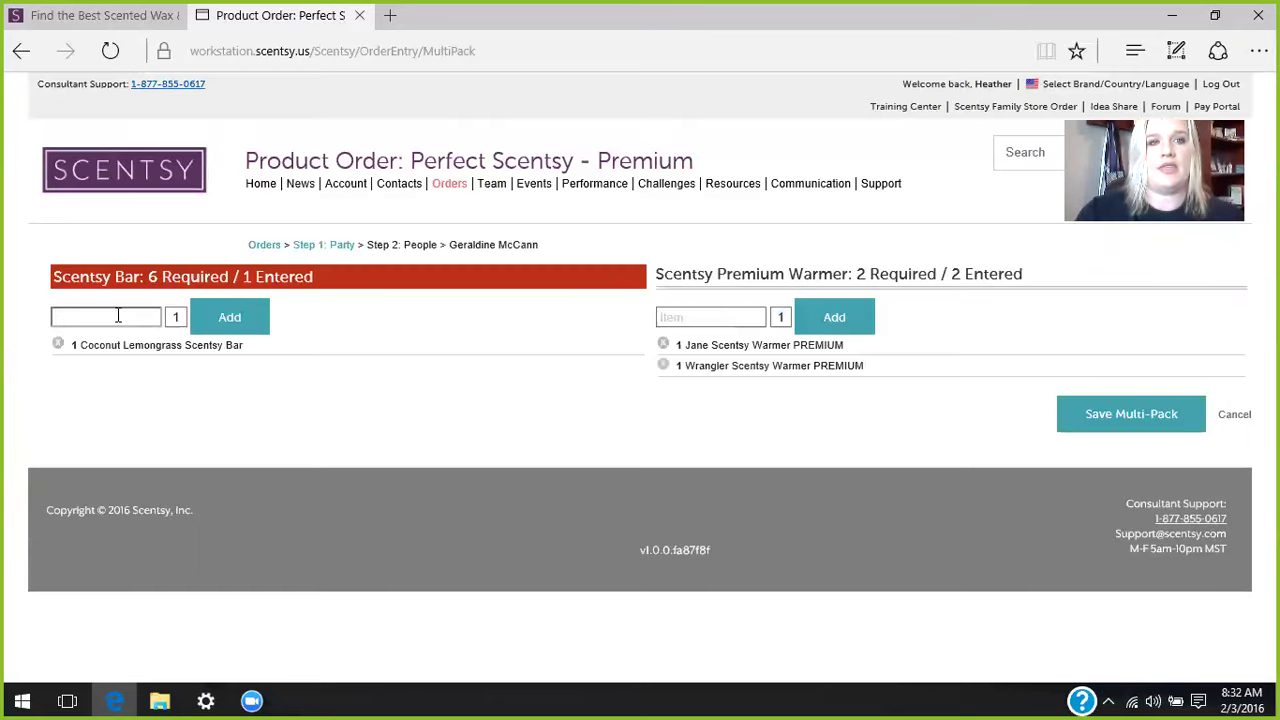
text(clean b)
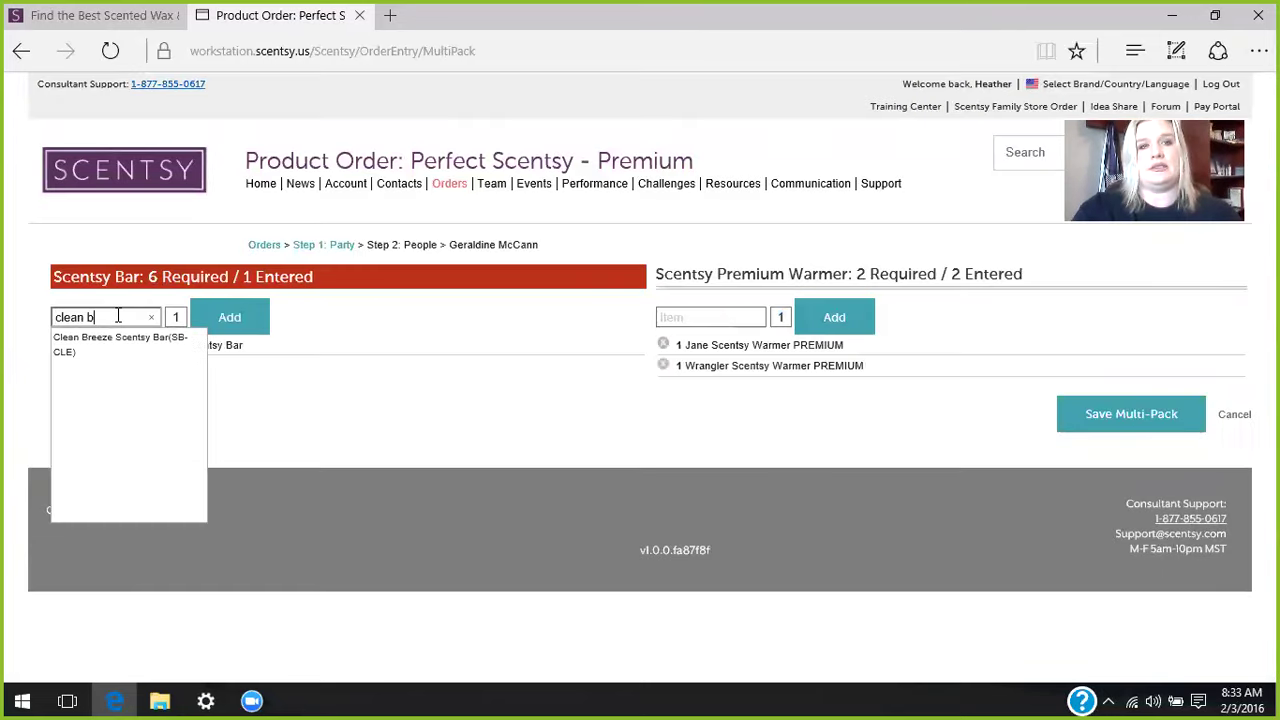
text(r)
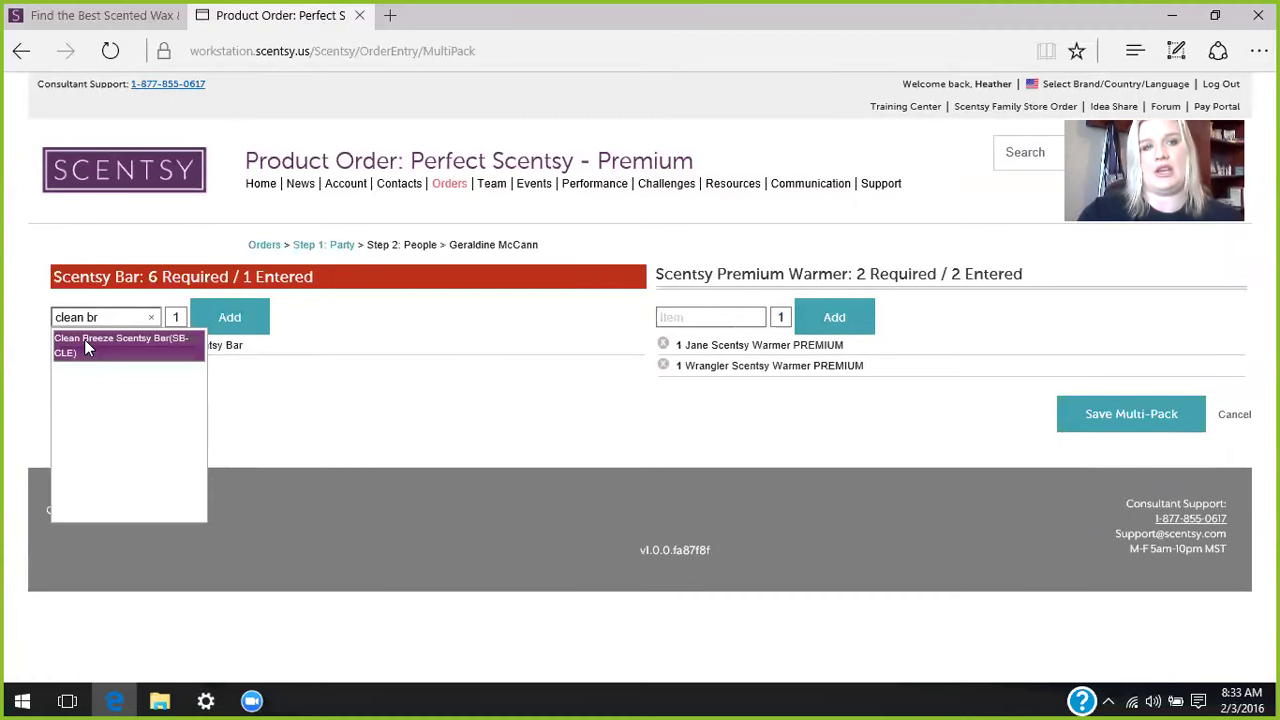
click(84, 339)
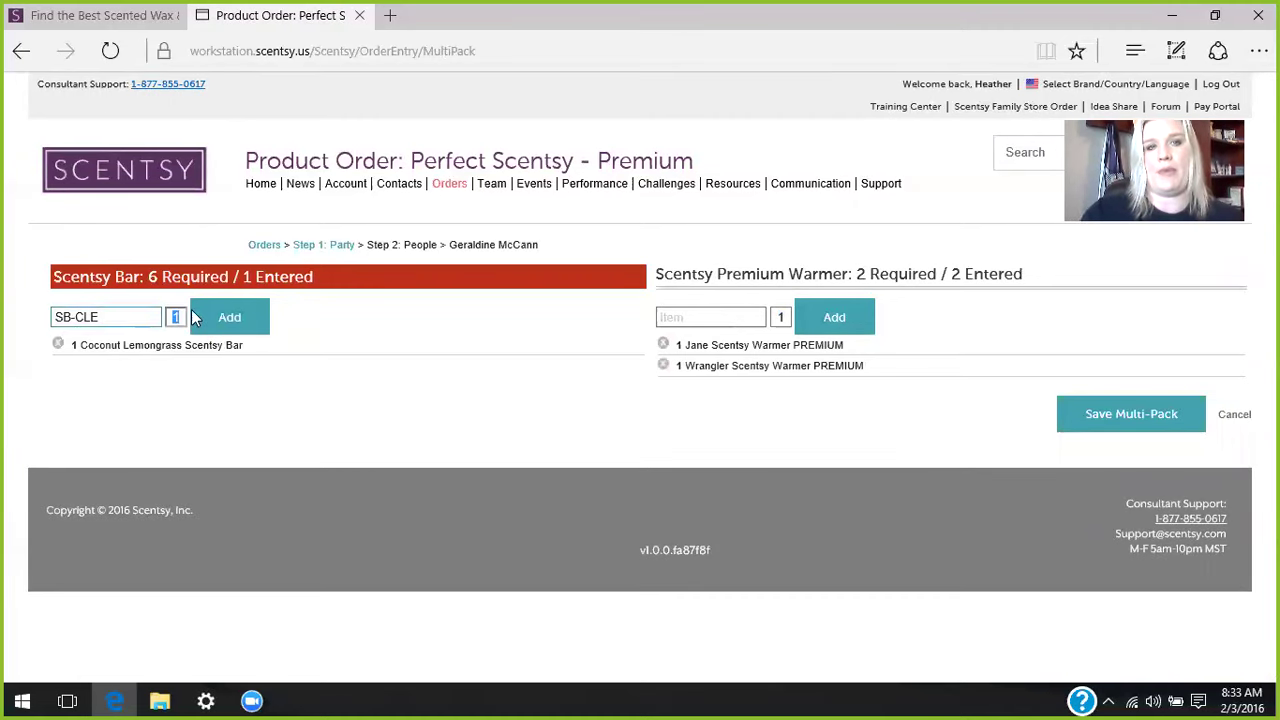
text(3)
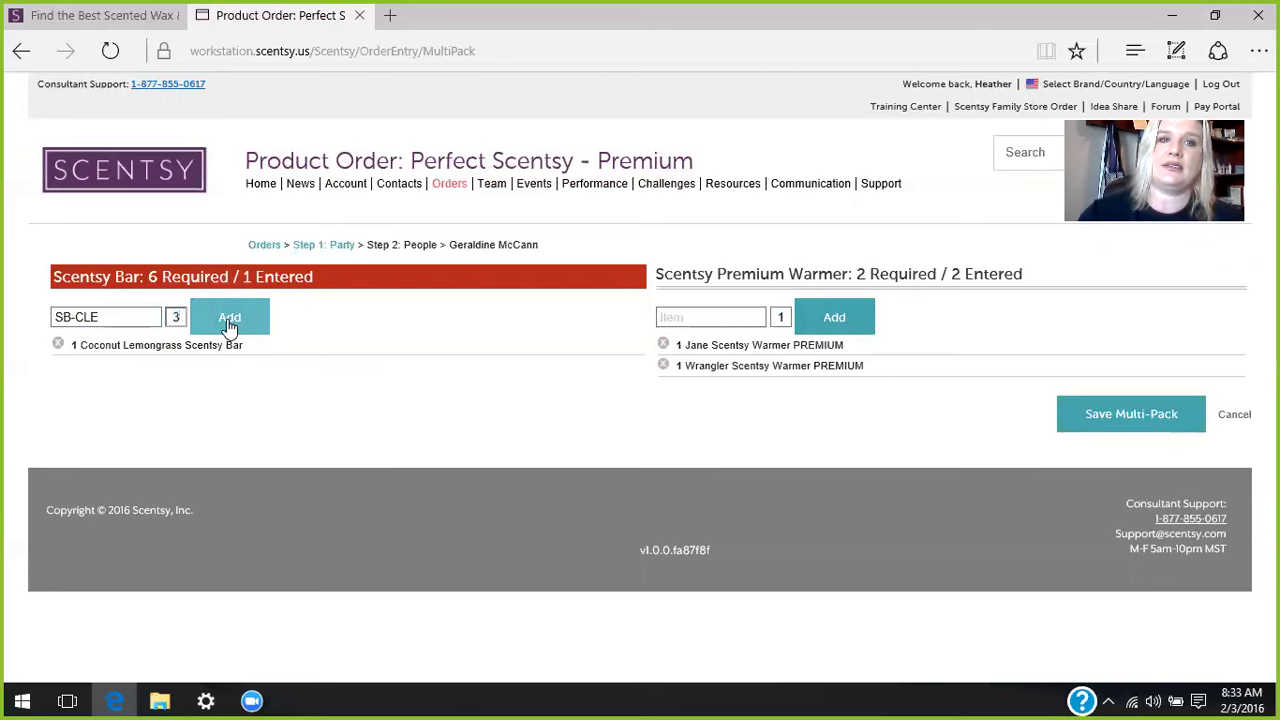
click(231, 324)
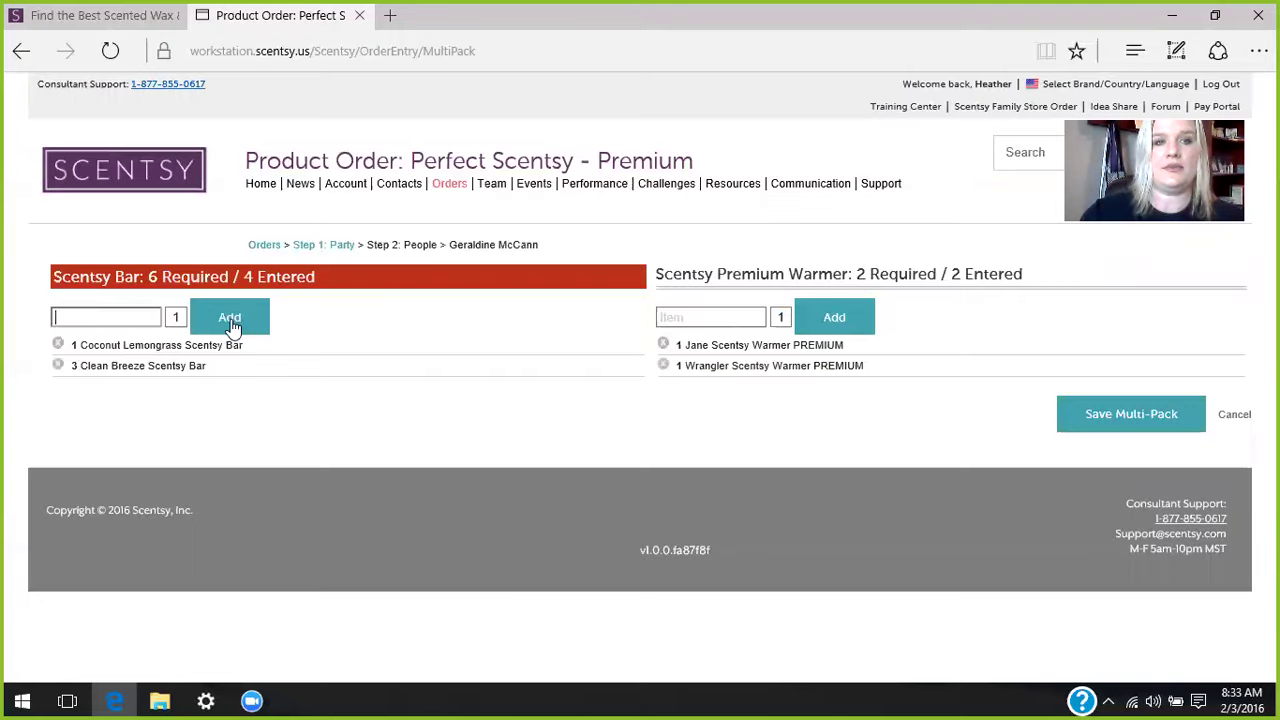
key(ctrl+minus)
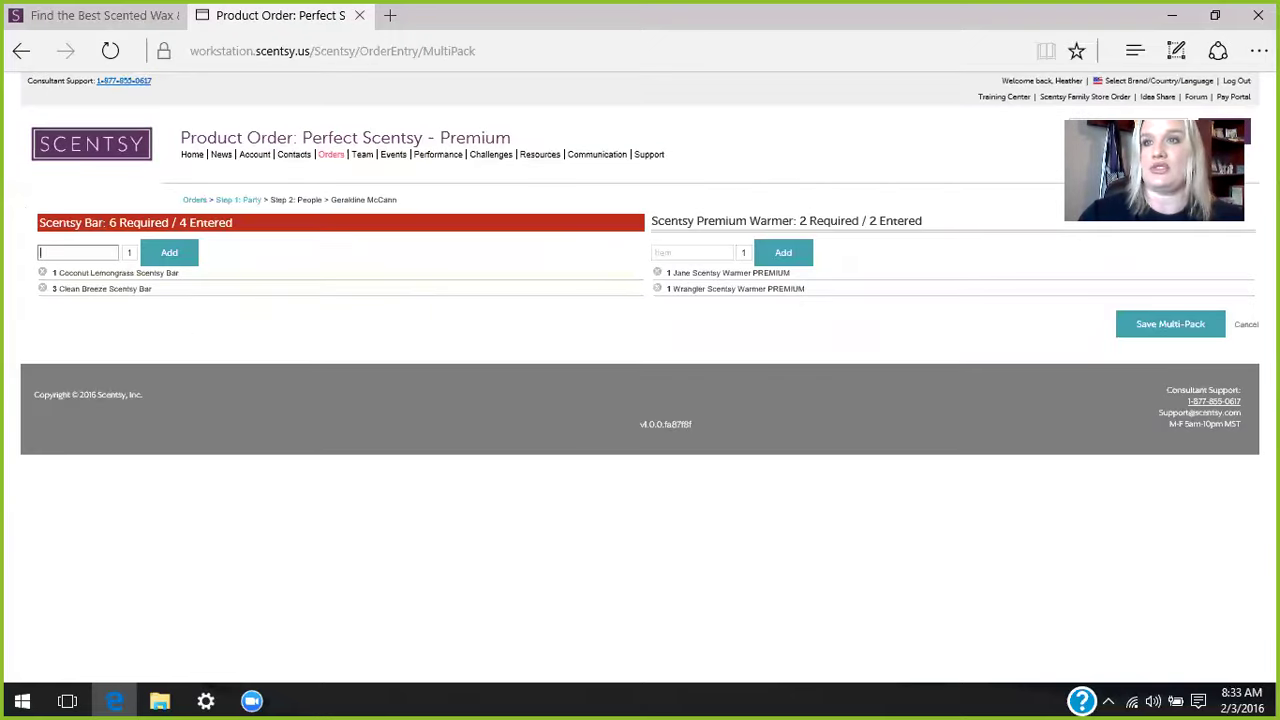
- Reset the page zoom to 100% and add one Newborn Nursery (SB-NEW) Scentsy Bar to the pack
click(1258, 51)
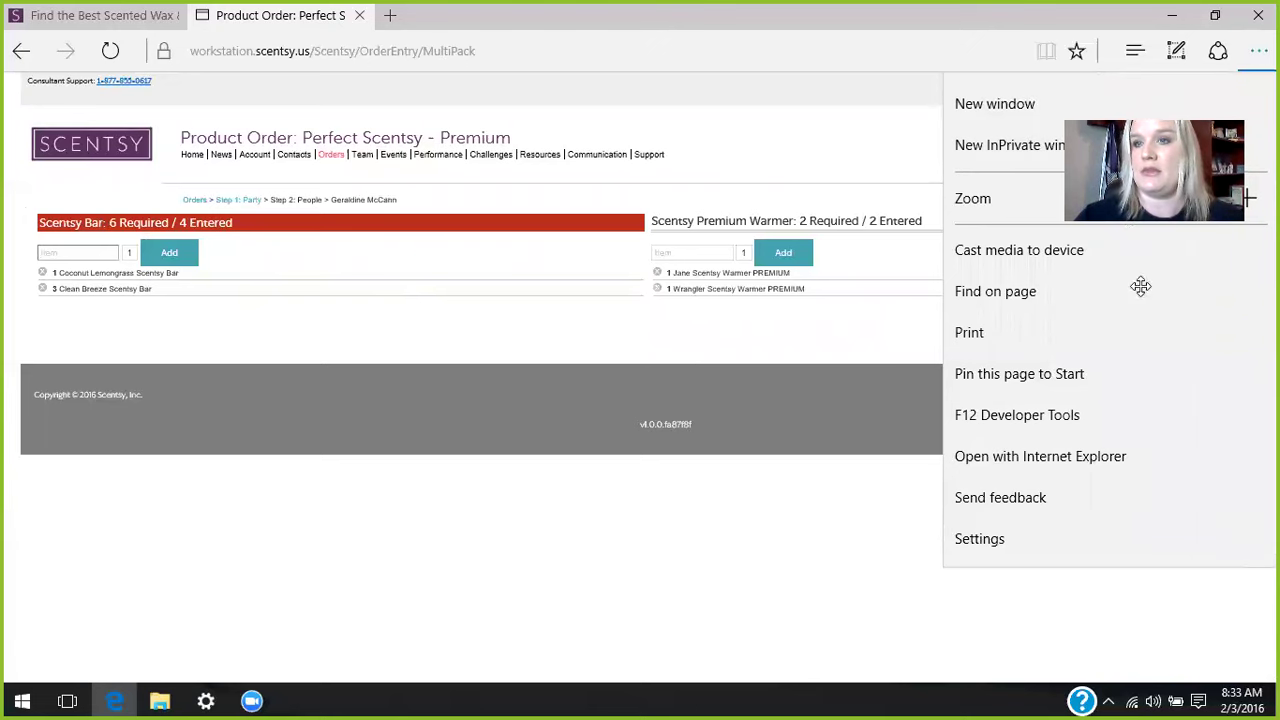
click(1246, 198)
click(1246, 198)
click(1246, 198)
click(1246, 198)
click(1246, 198)
click(1246, 198)
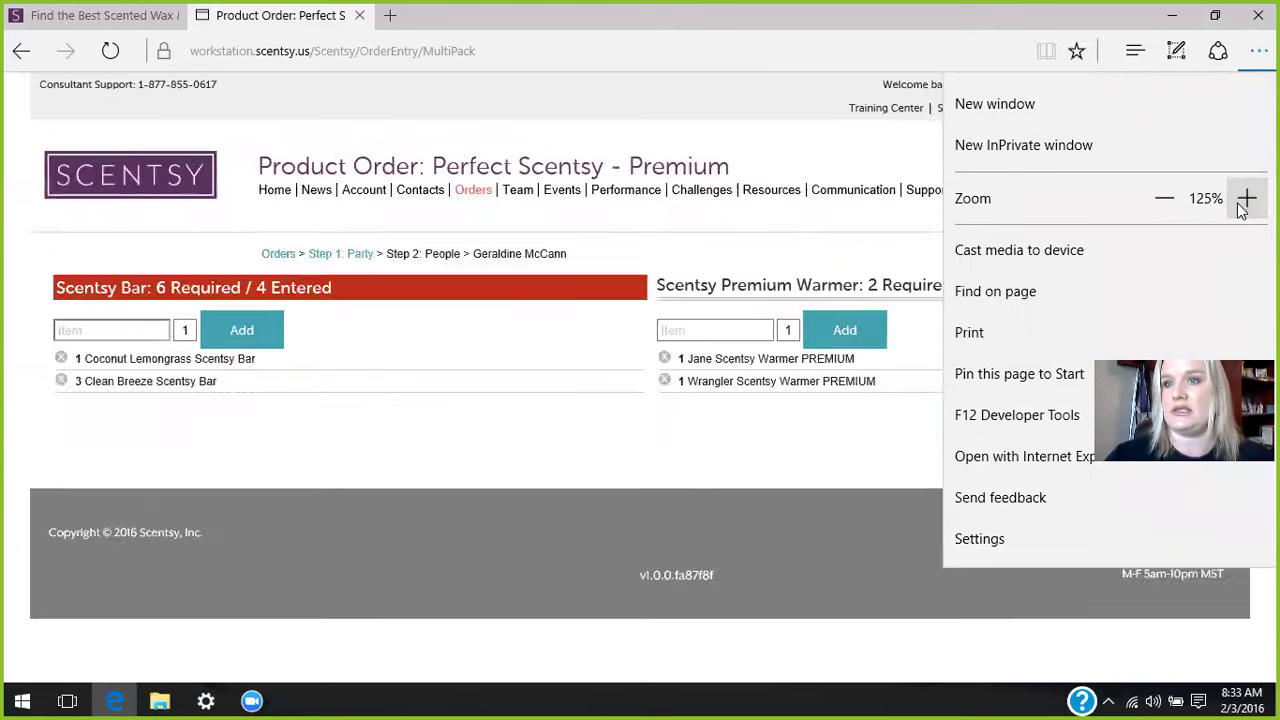
click(1164, 201)
click(1164, 201)
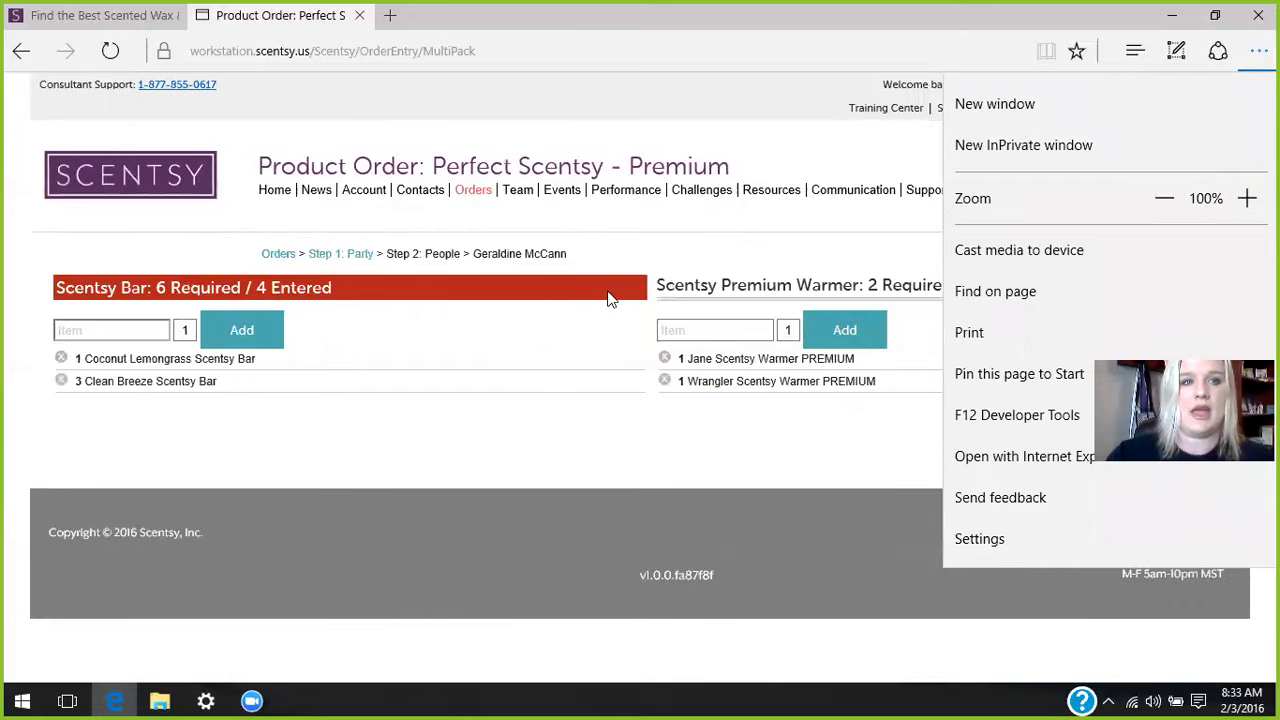
click(118, 332)
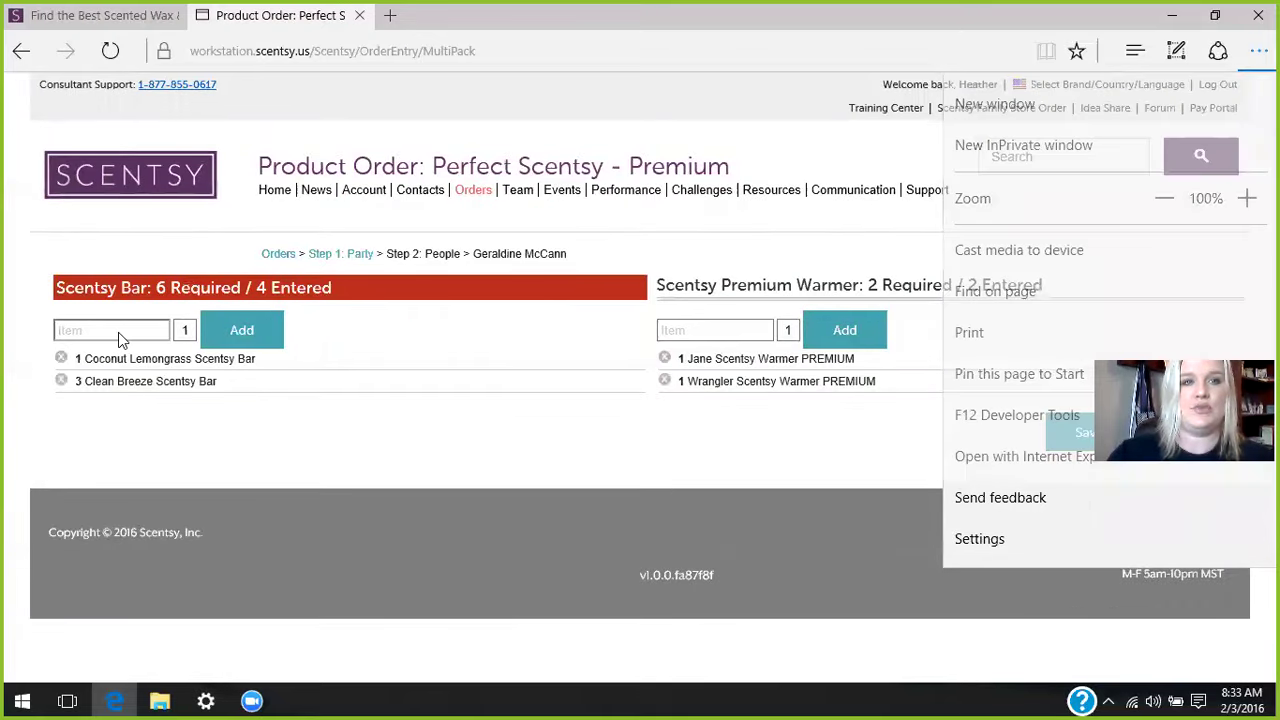
click(118, 332)
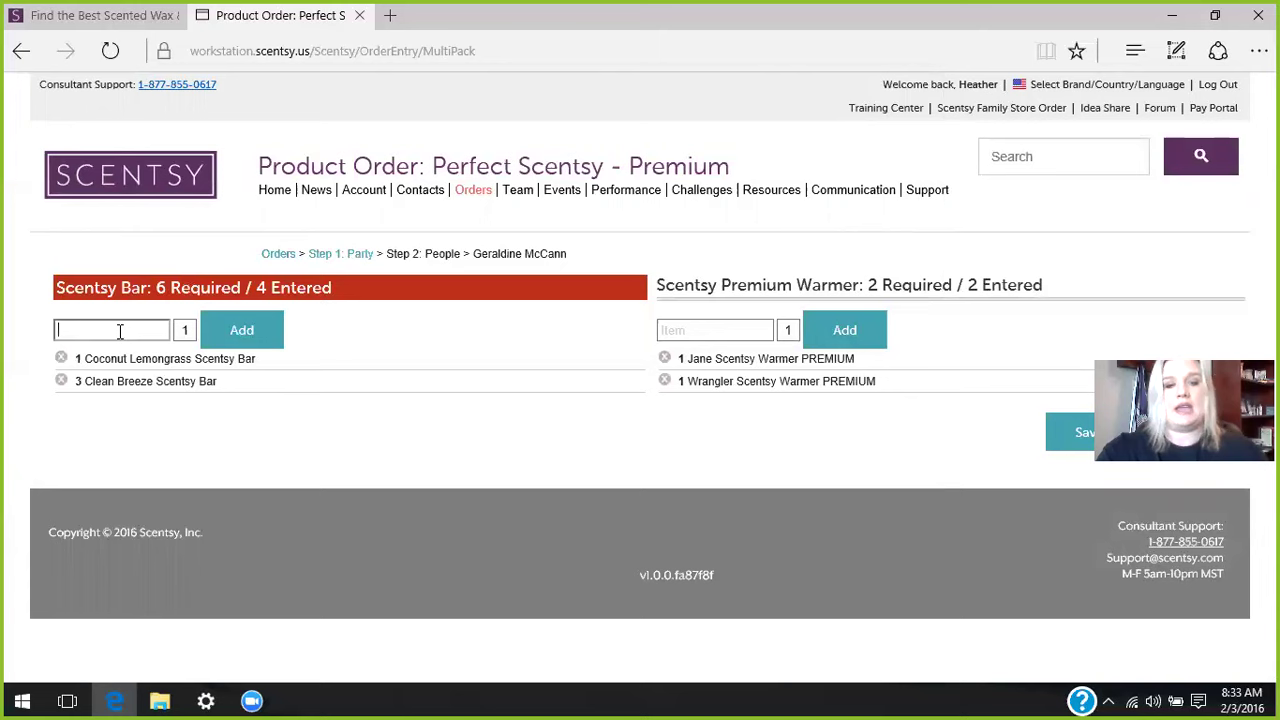
text(newb)
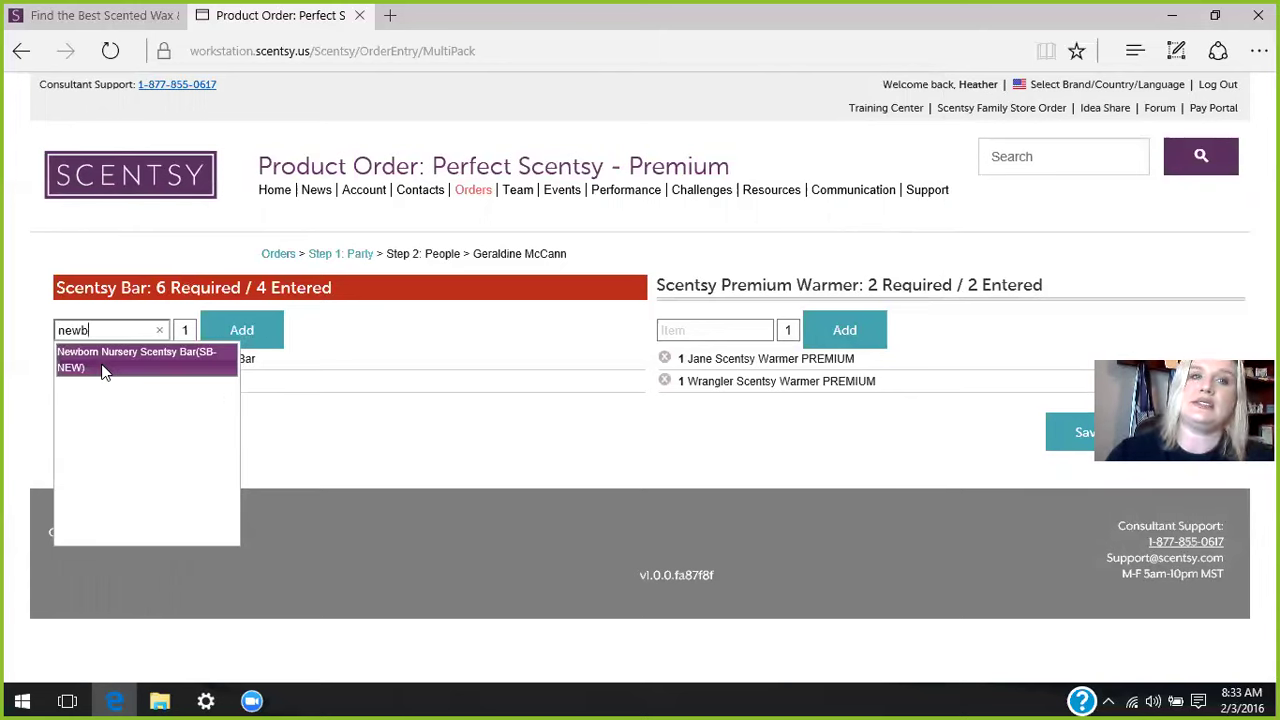
click(104, 362)
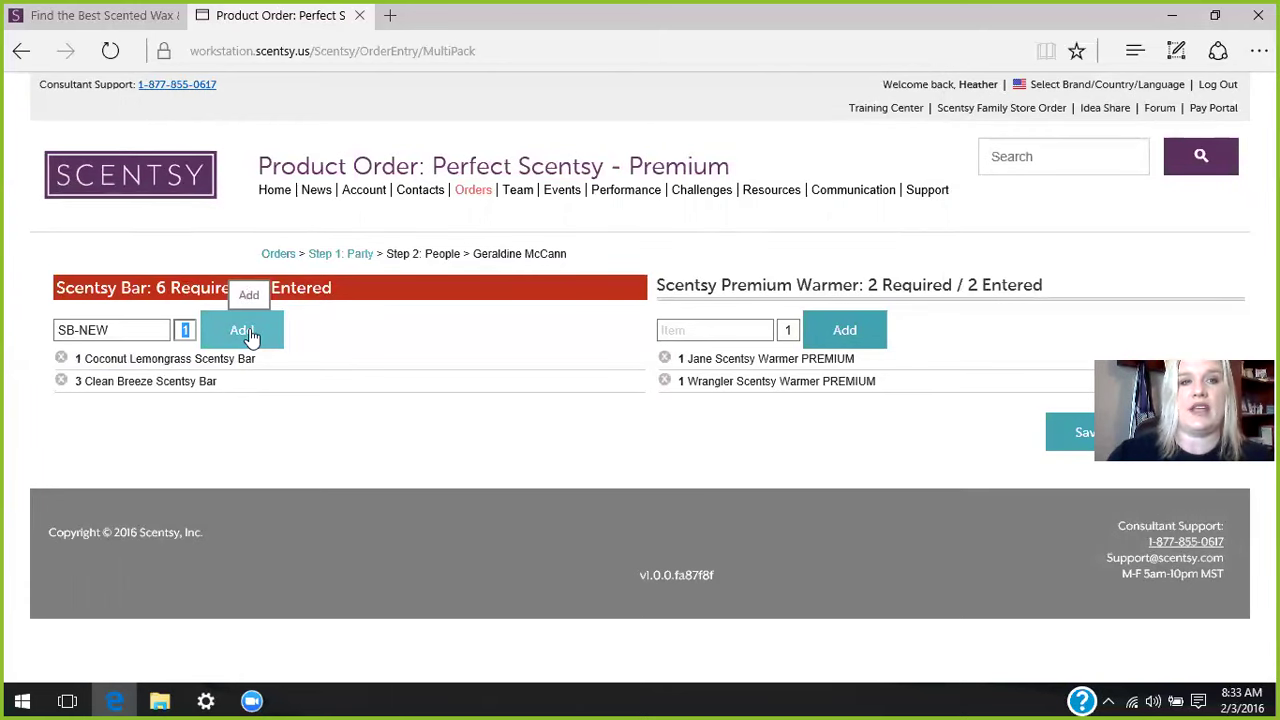
click(249, 331)
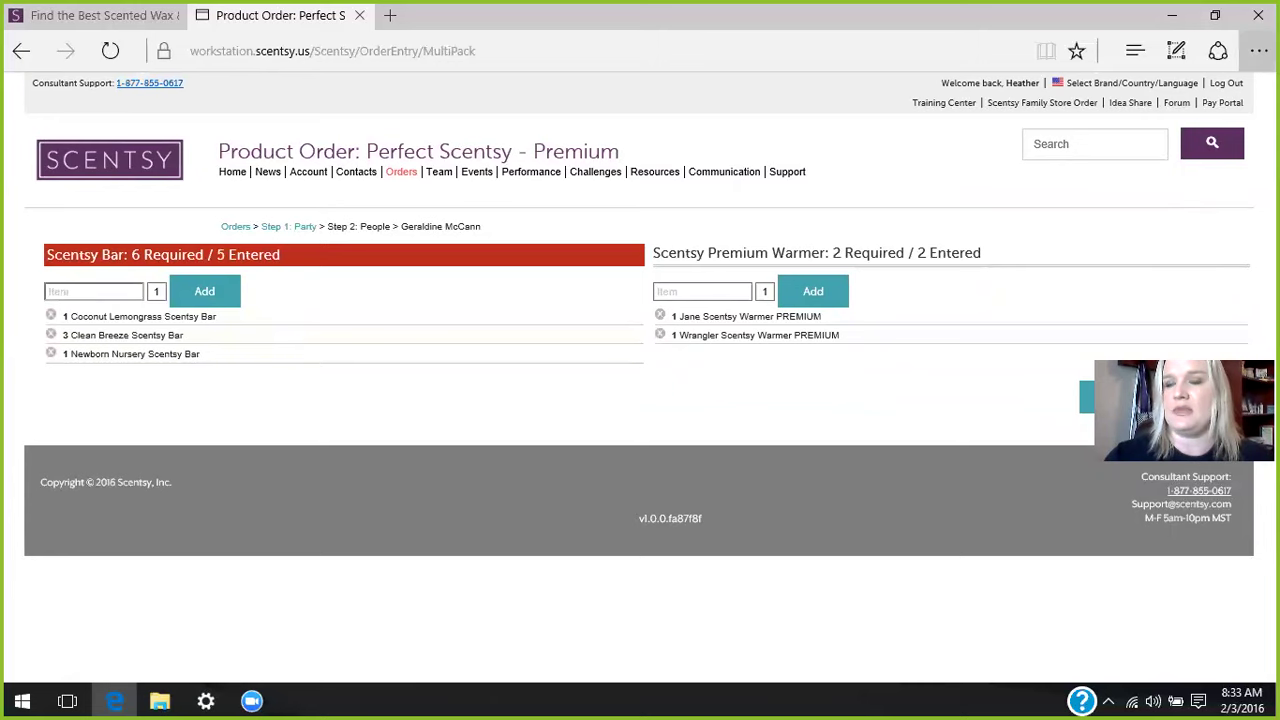
- Add one Weathered Leather (SB-WTL) bar to complete all six, then save the multi-pack
click(1258, 51)
click(1246, 198)
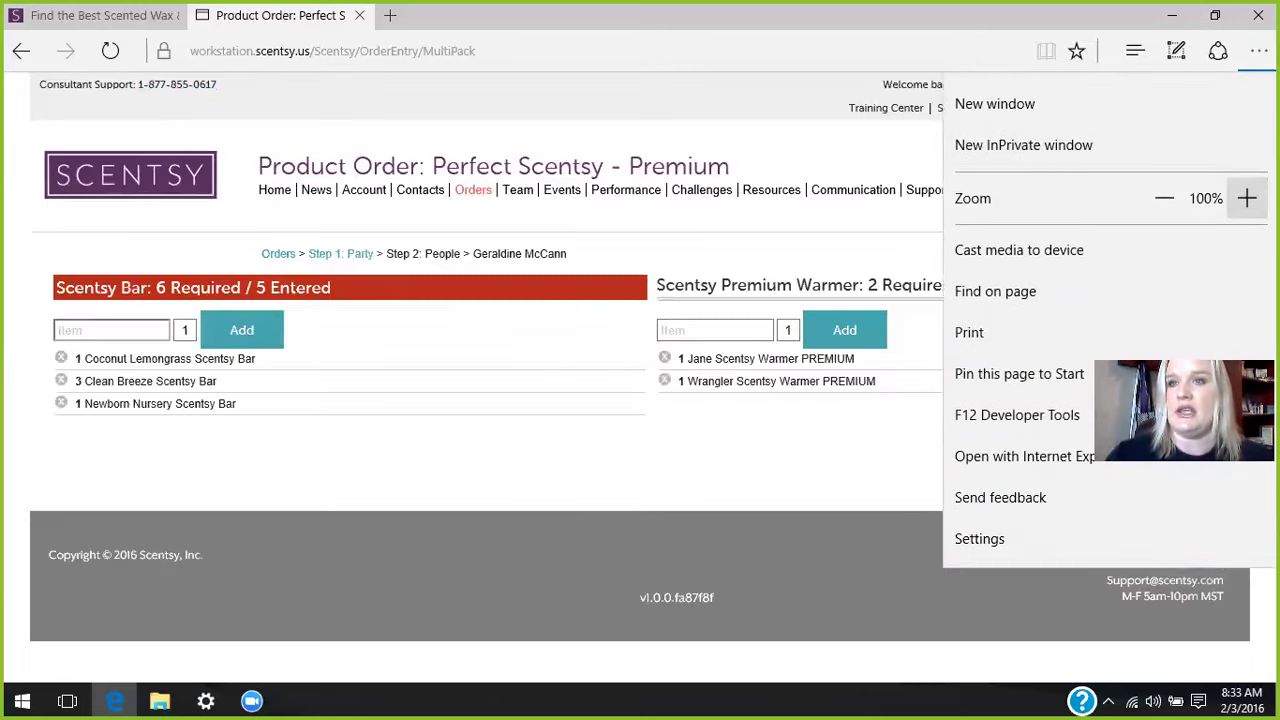
click(700, 460)
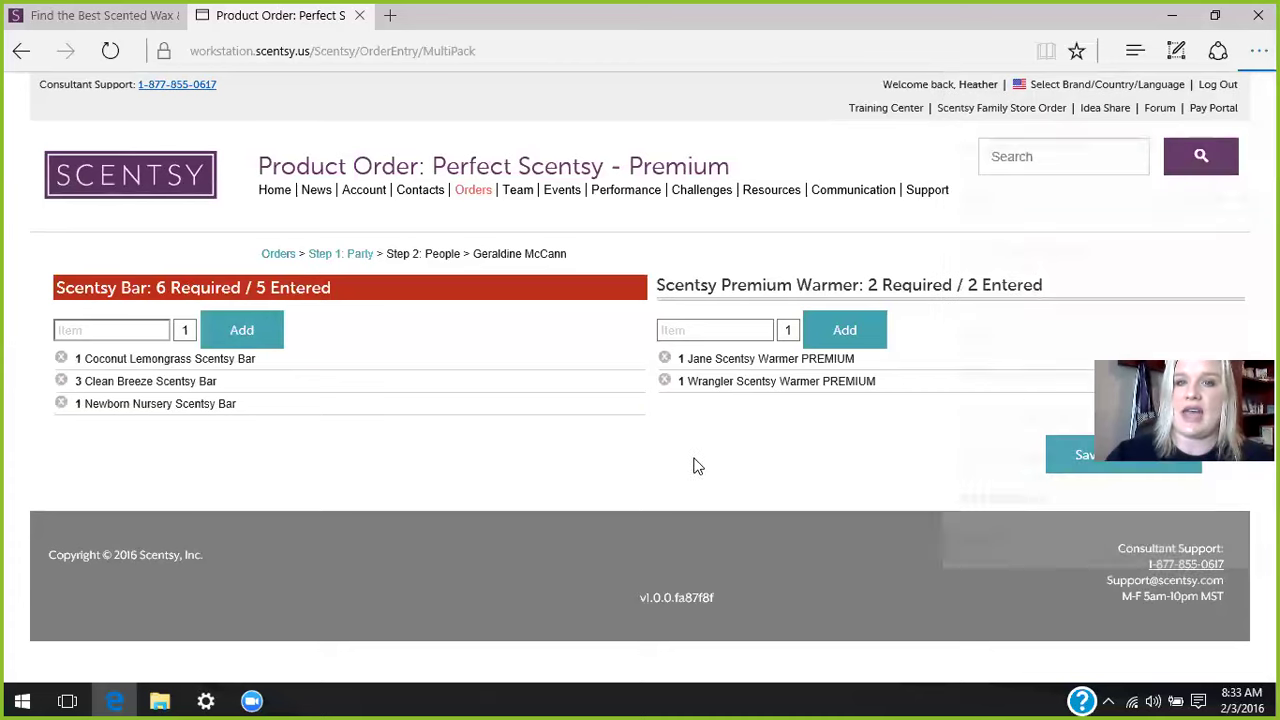
click(127, 331)
text(weather)
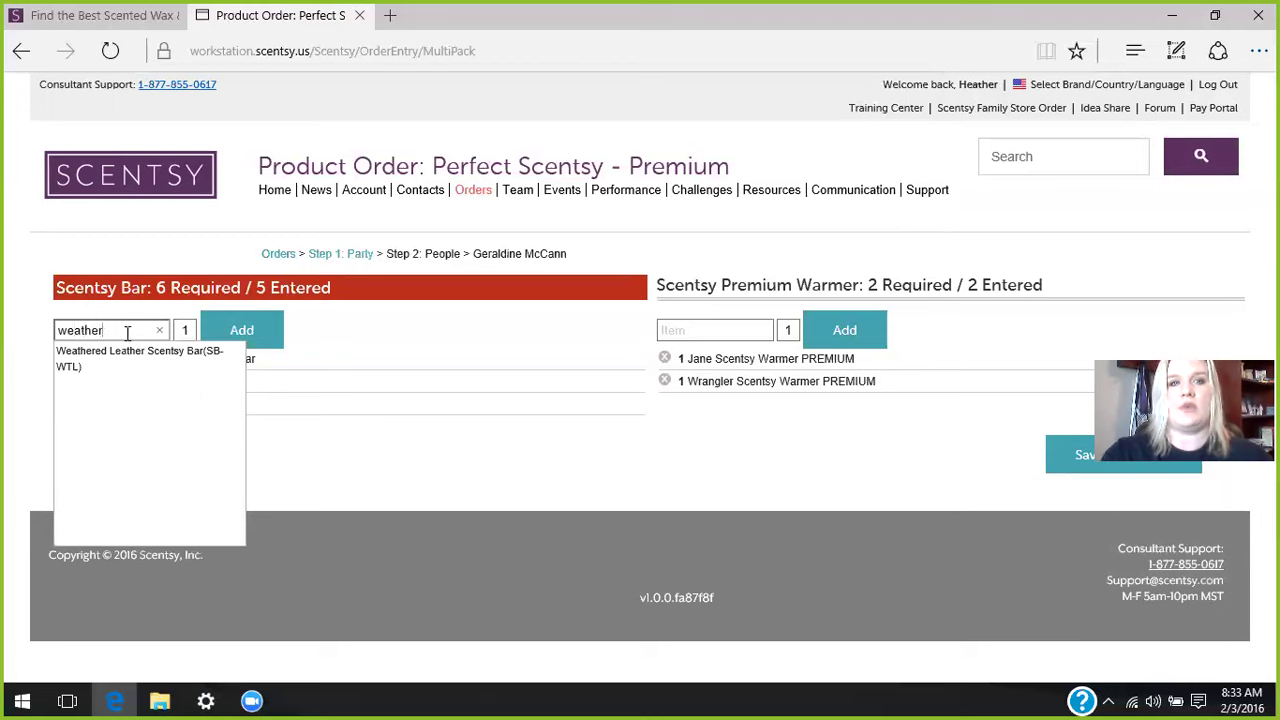
click(126, 357)
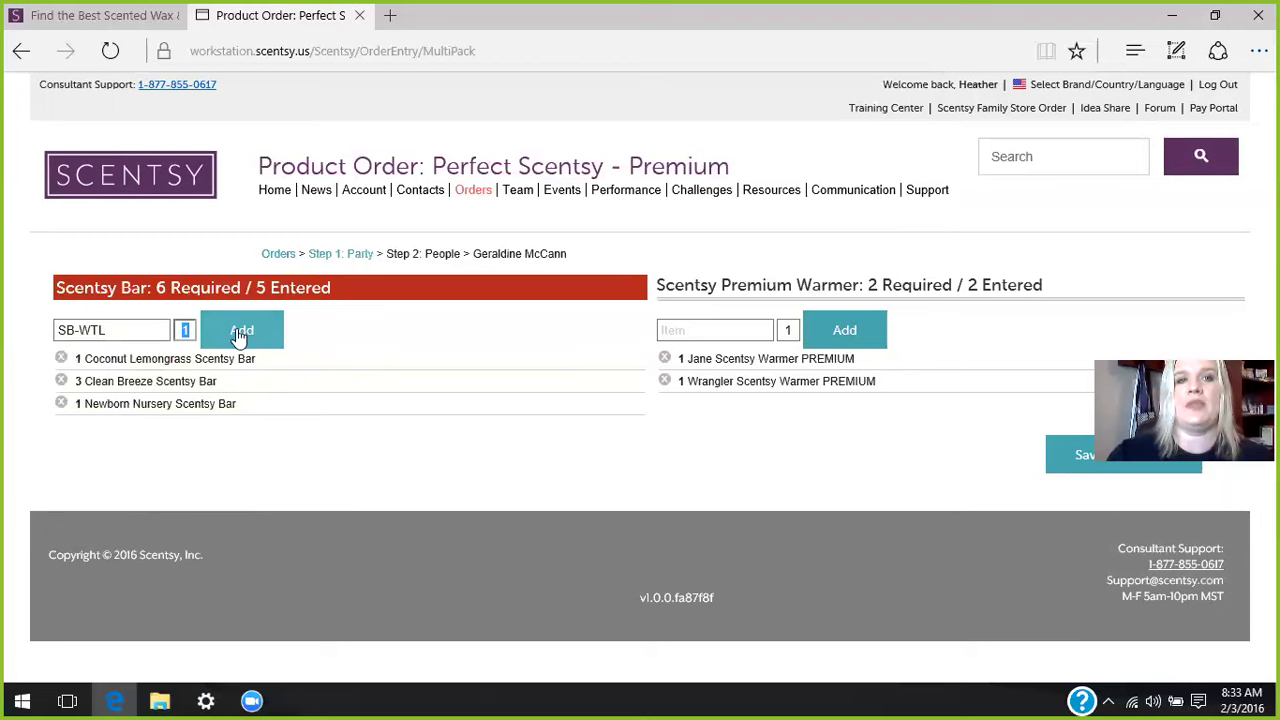
click(240, 335)
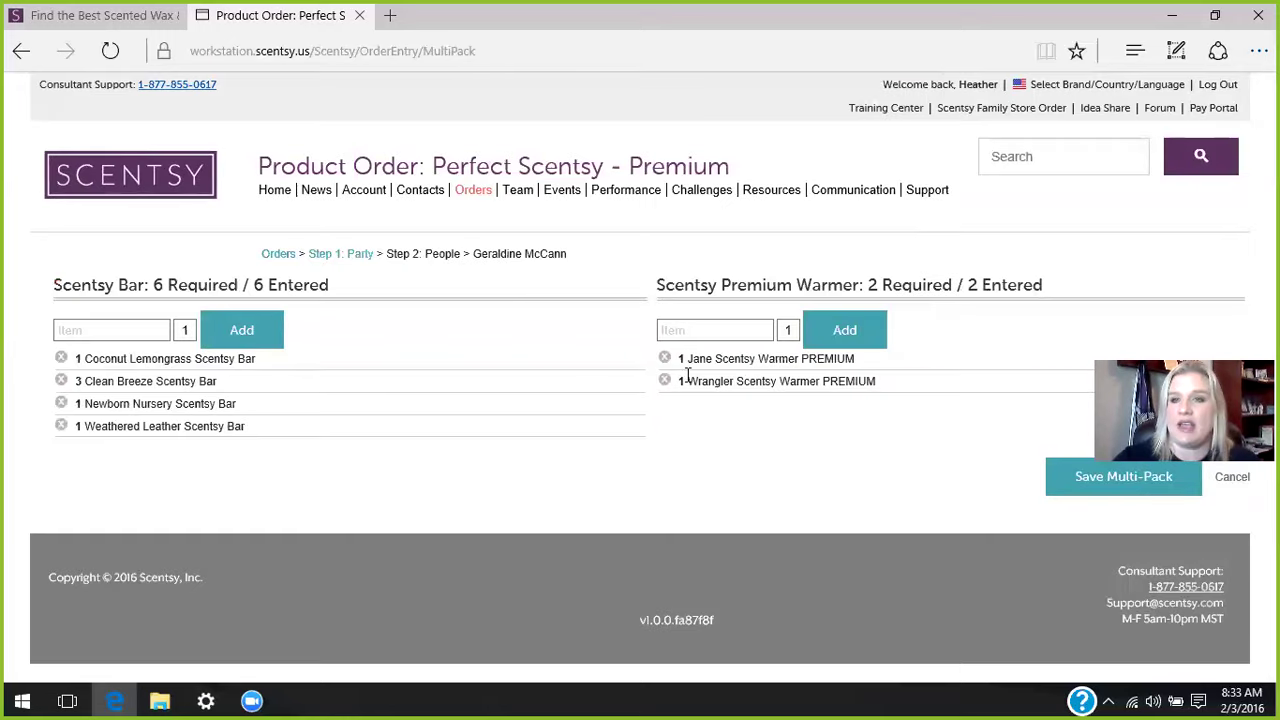
click(1093, 486)
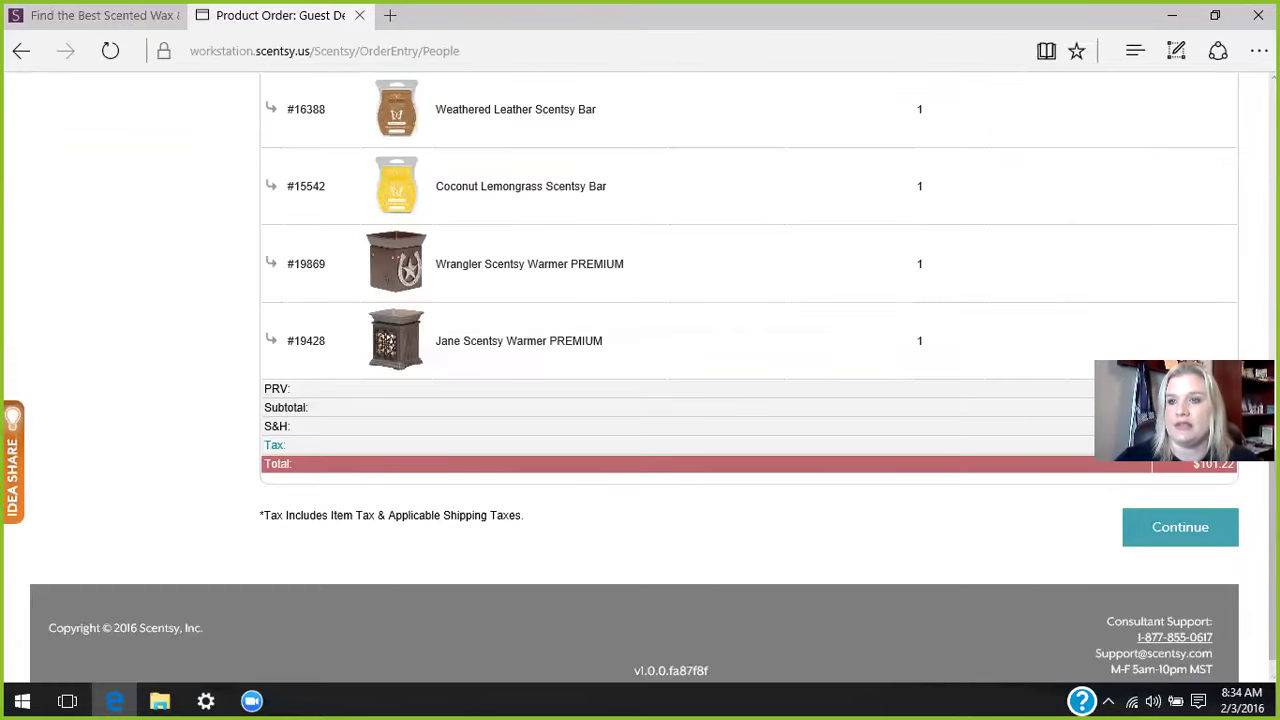
- Scroll the guest order to review the $85.00 Perfect Scentsy - Premium bundle and $101.22 balance due
scroll(750, 380, up, 4)
scroll(750, 380, up, 5)
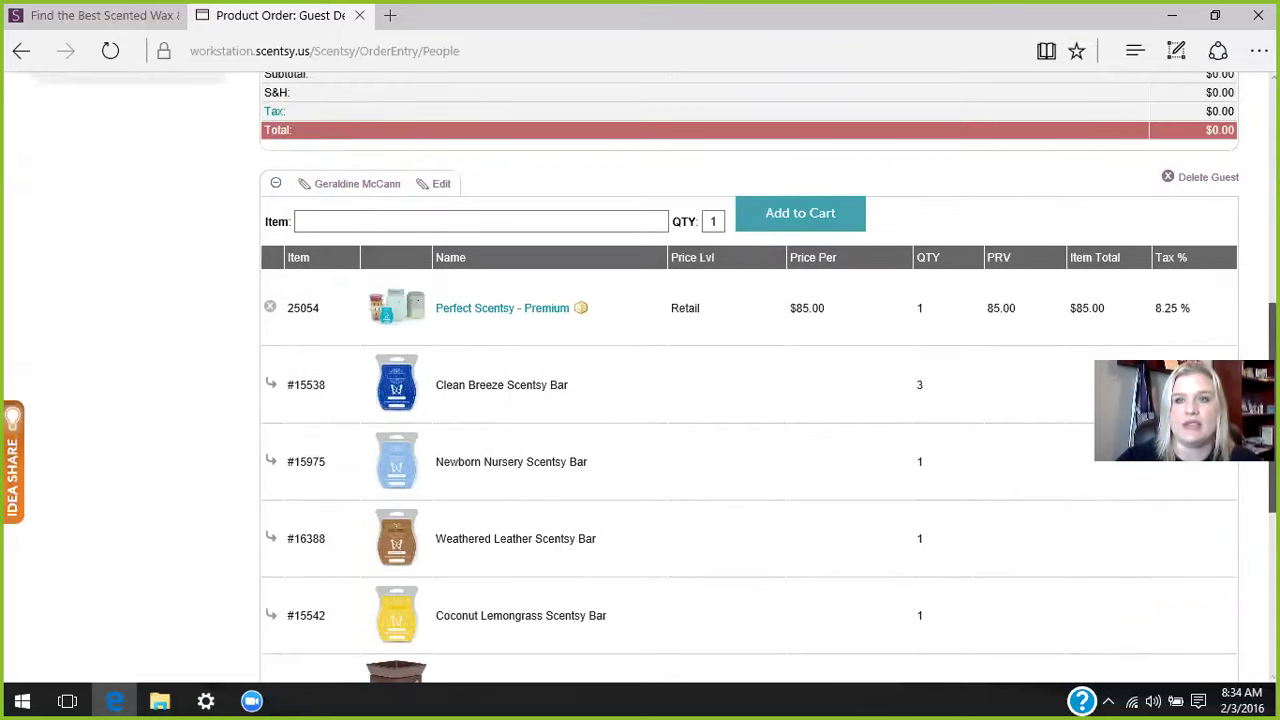
scroll(750, 380, down, 1)
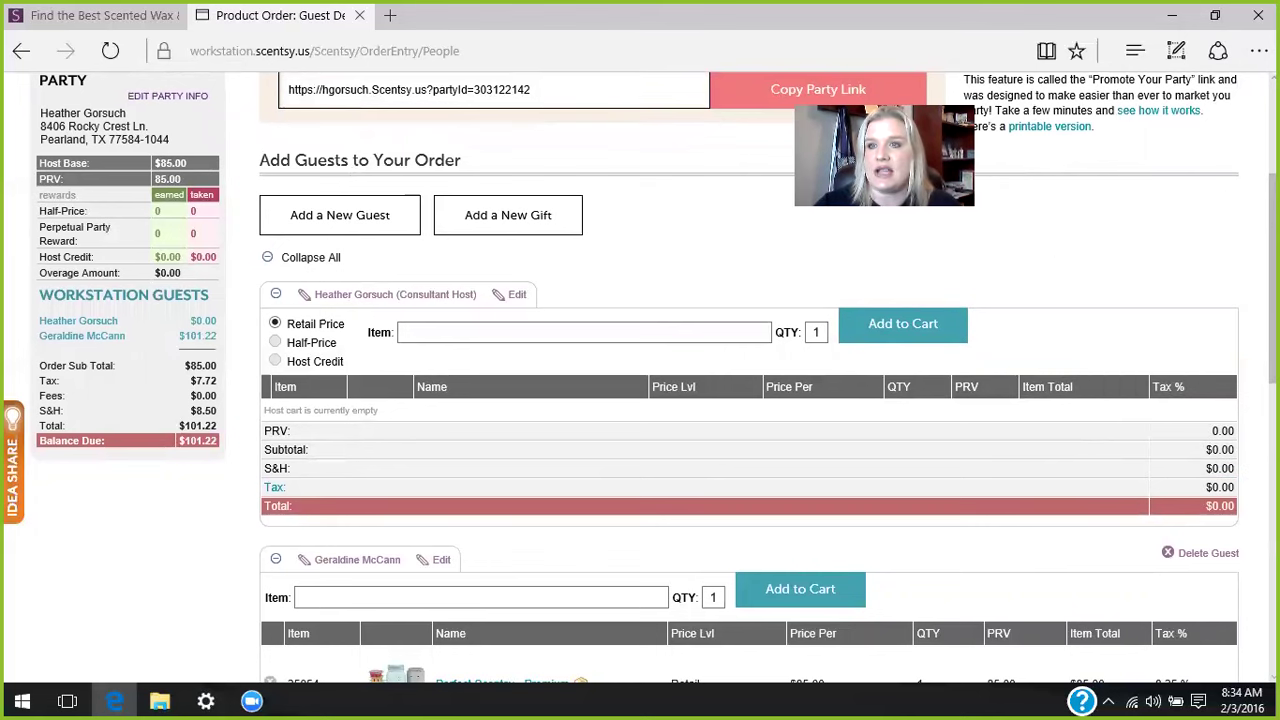
scroll(750, 380, down, 3)
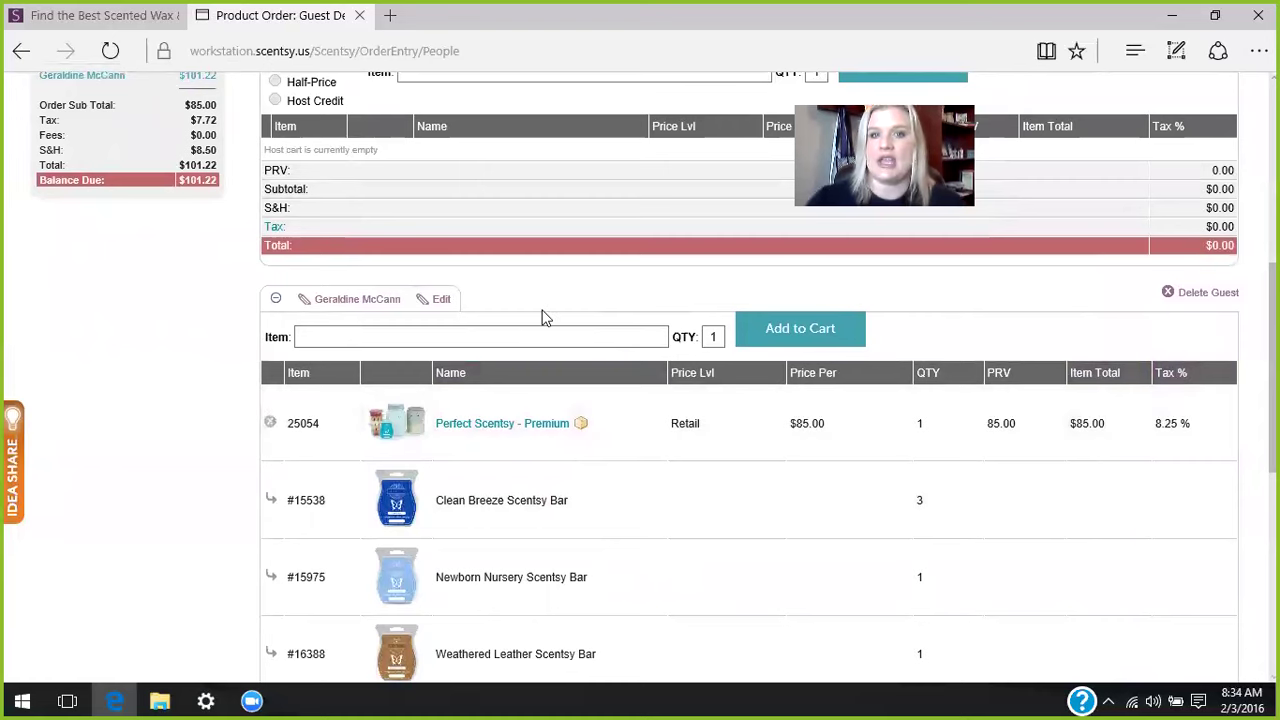
- Add the 25 Watt Light Bulbs - 3 Pack to the guest's cart, then search '6 scebt' for the next item
click(515, 337)
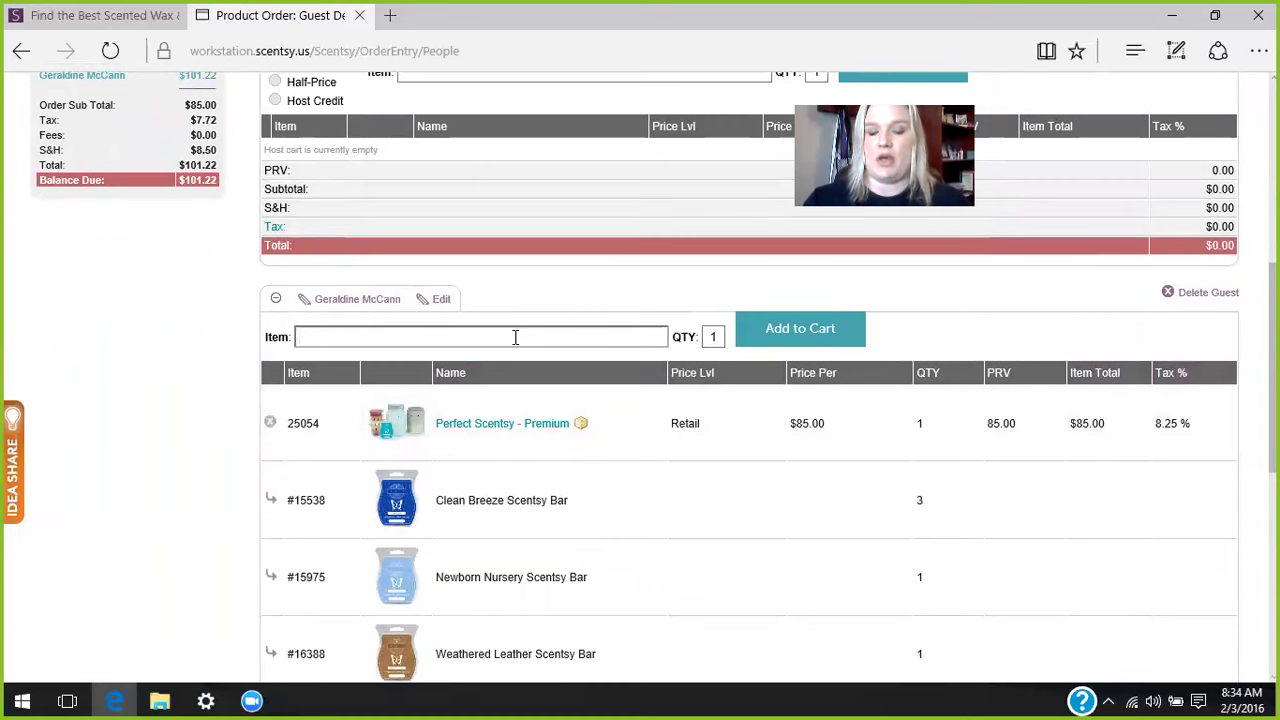
key(ctrl+plus)
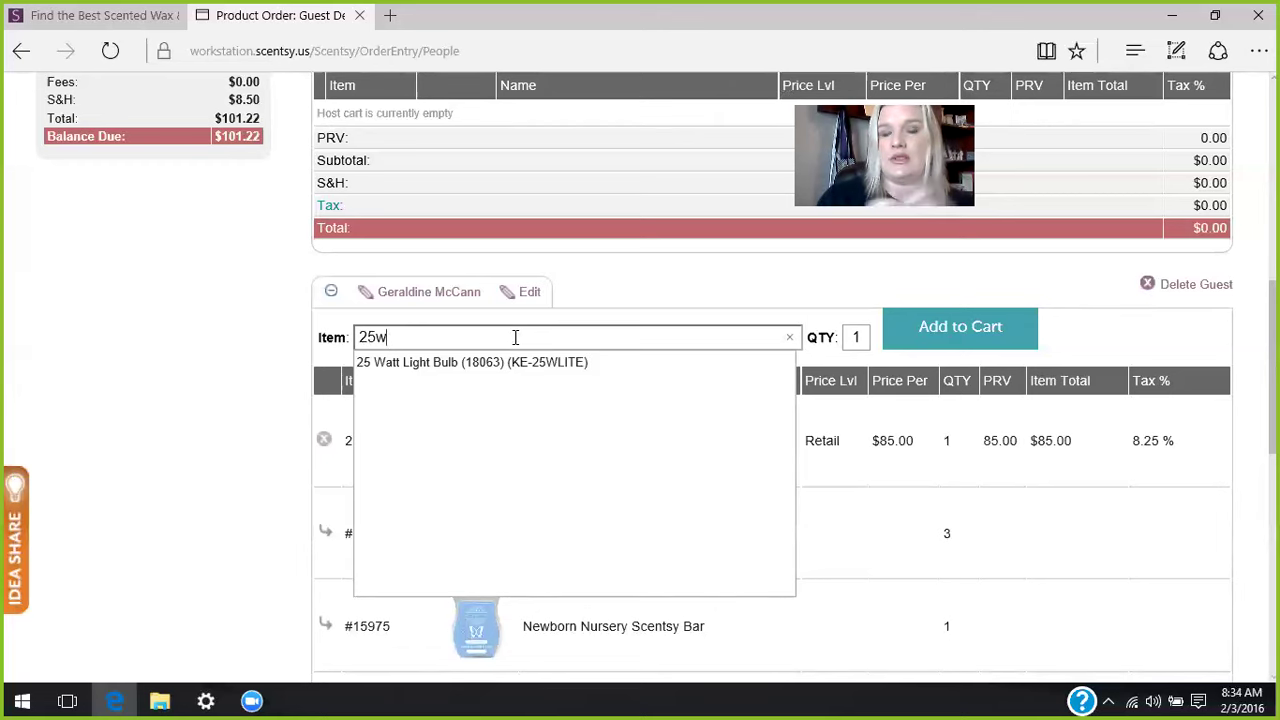
key(BackSpace)
text(w)
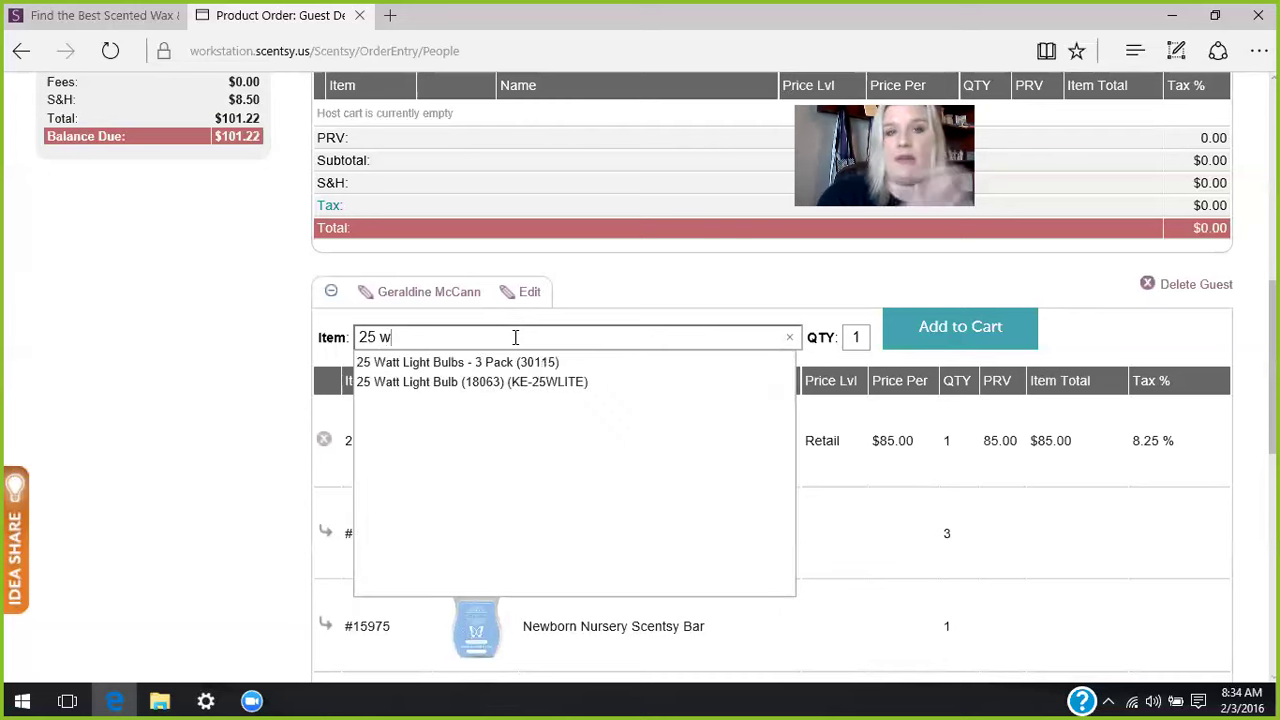
click(447, 365)
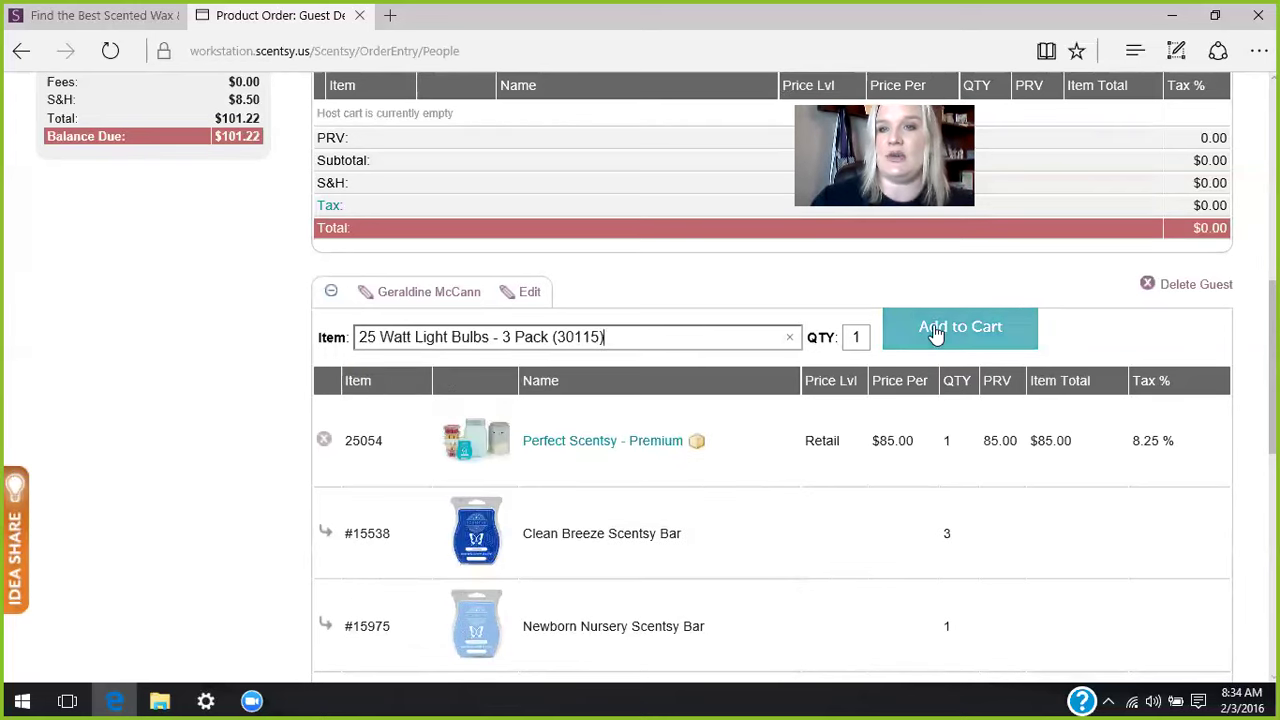
click(934, 330)
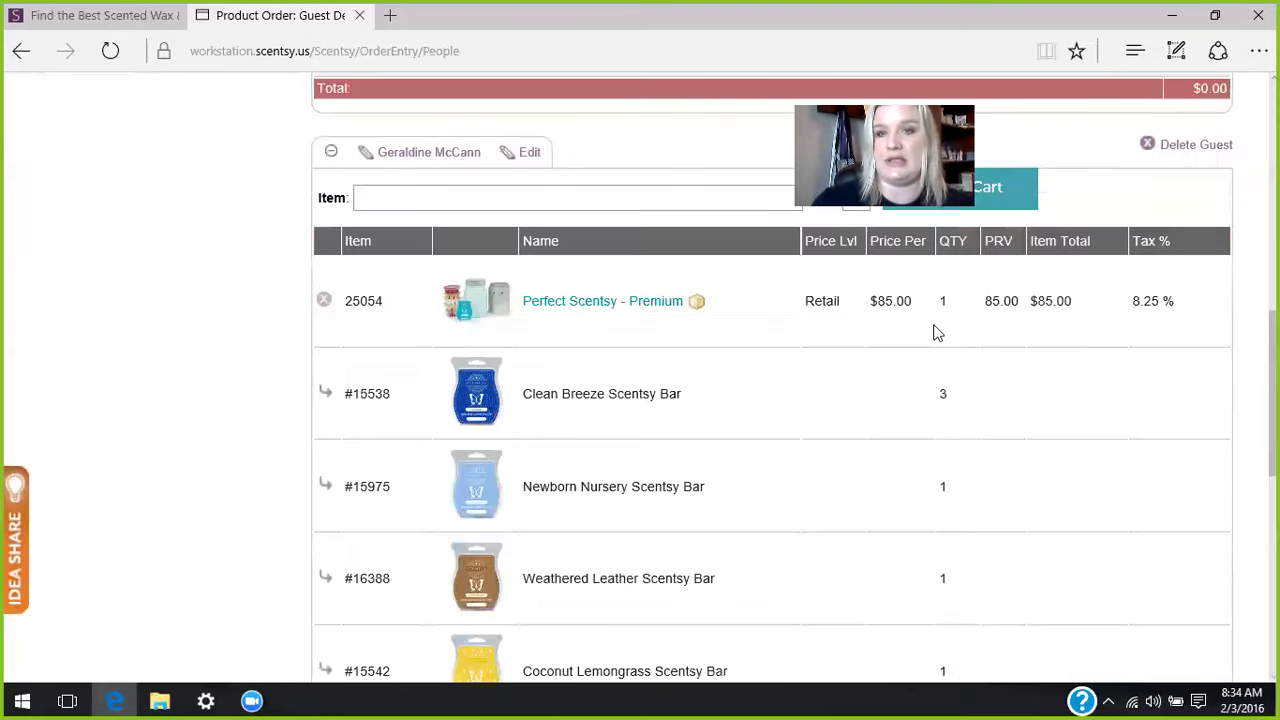
click(403, 197)
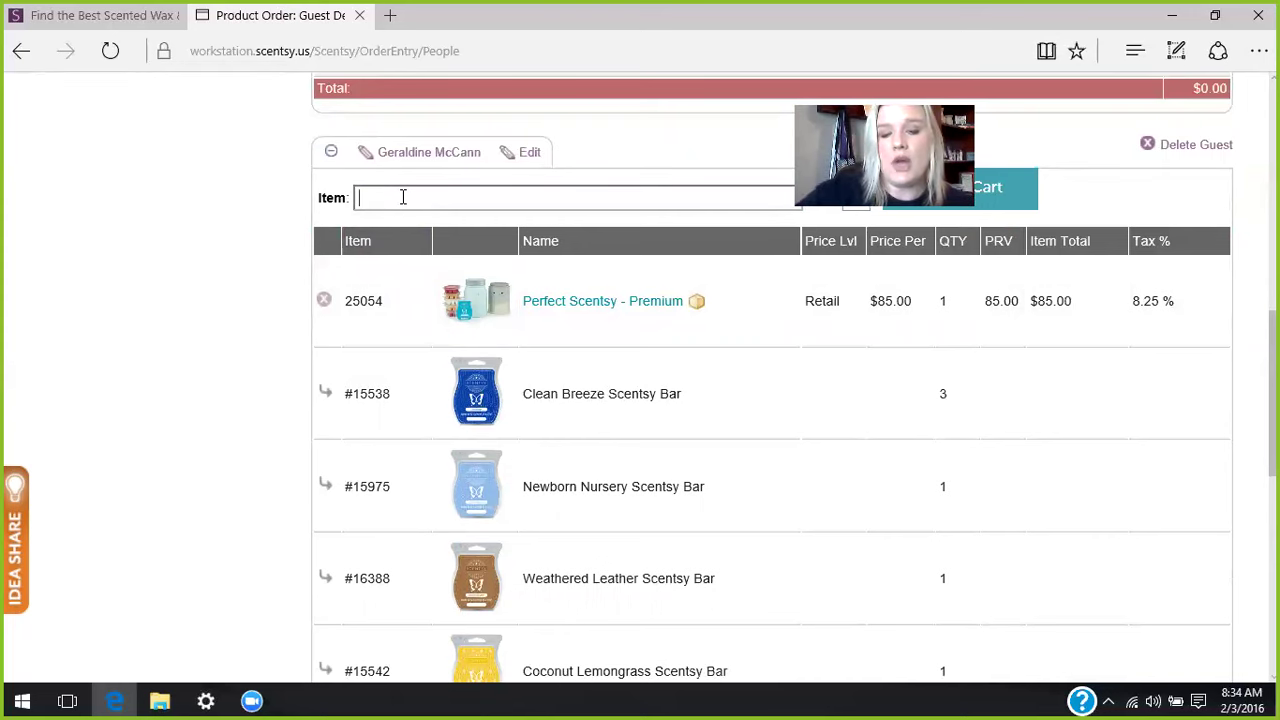
text(6 scebt==)
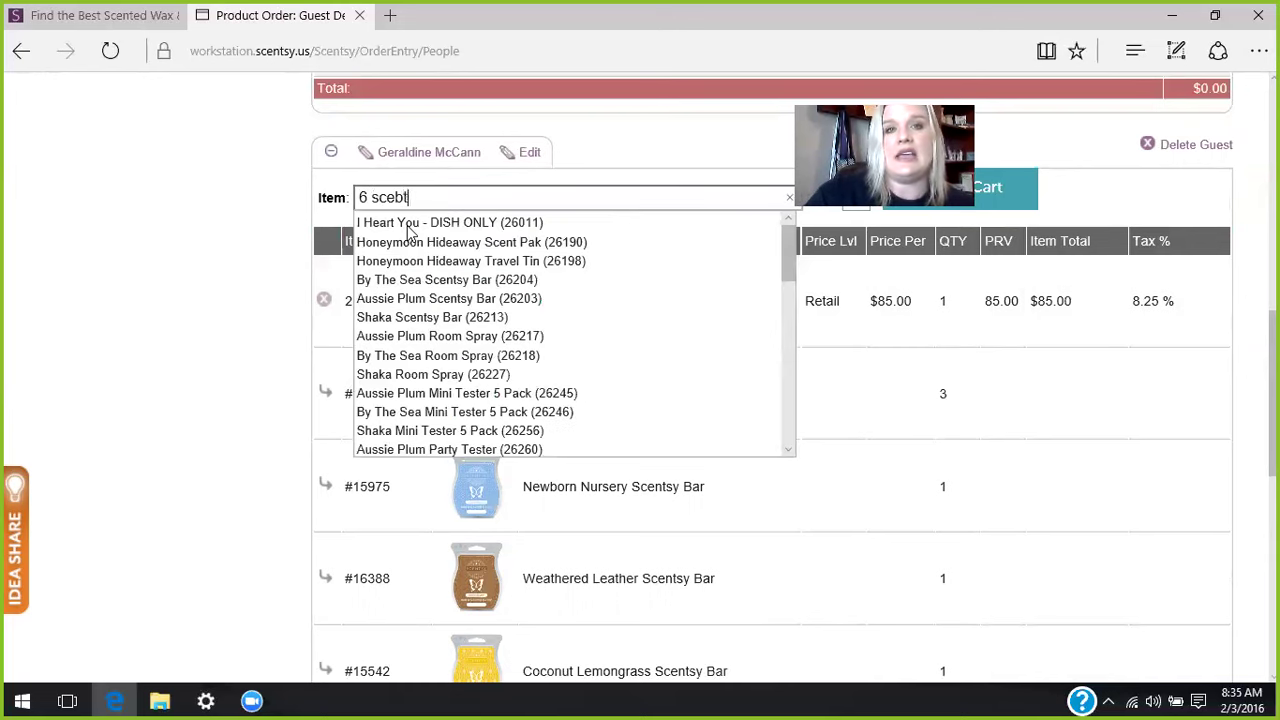
- Search for '6 car' and add the 6 Car Bars (35507) pack to the guest's cart
key(BackSpace)
key(BackSpace)
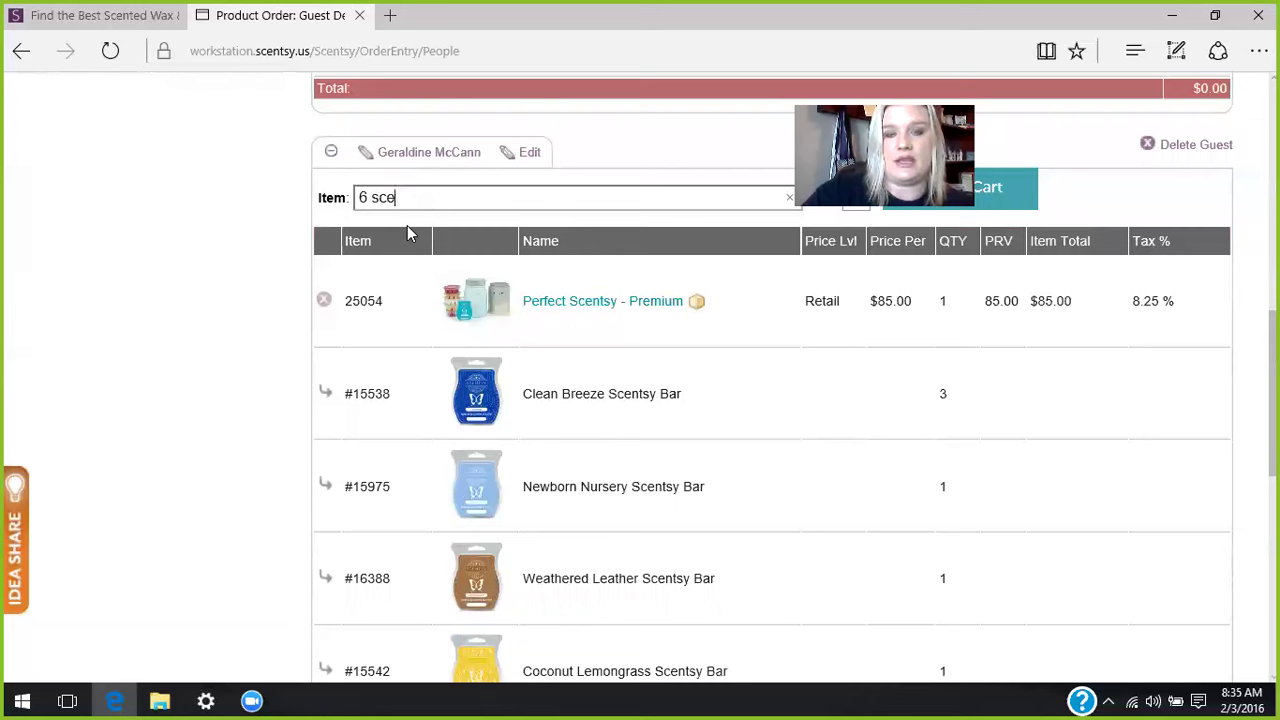
text(nts)
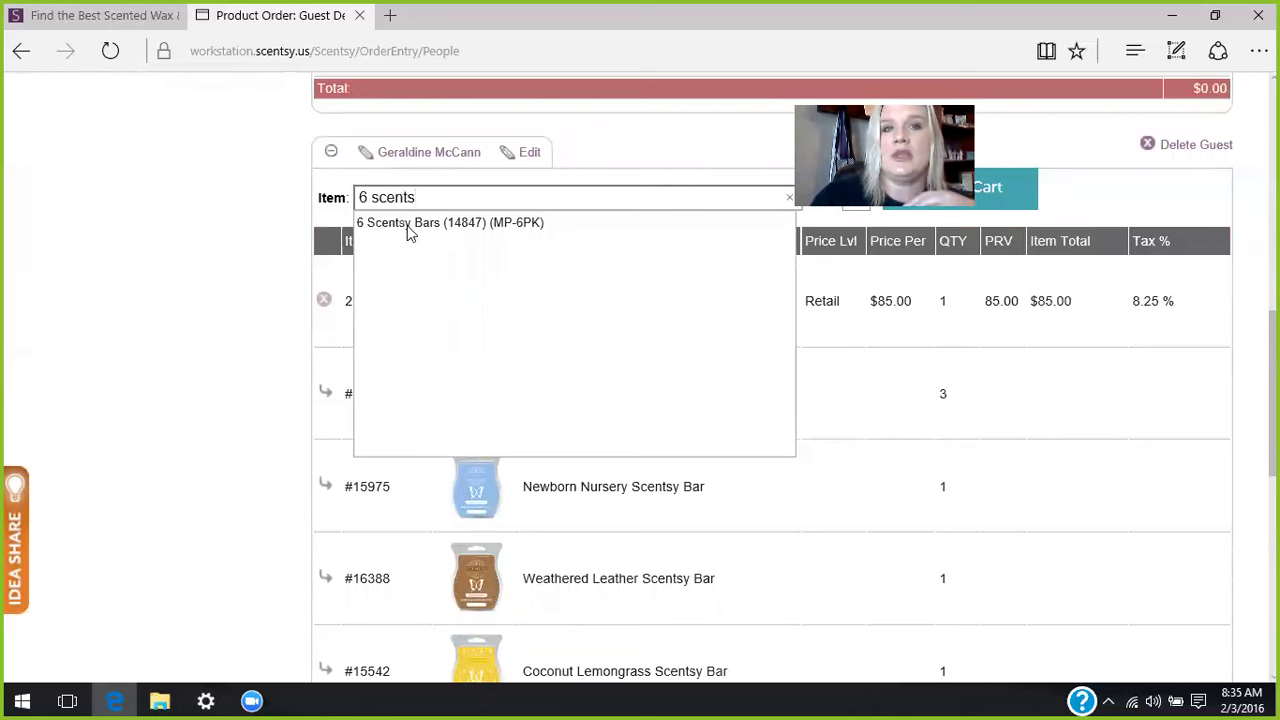
key(BackSpace)
key(BackSpace)
key(BackSpace)
key(BackSpace)
key(BackSpace)
key(BackSpace)
key(BackSpace)
key(BackSpace)
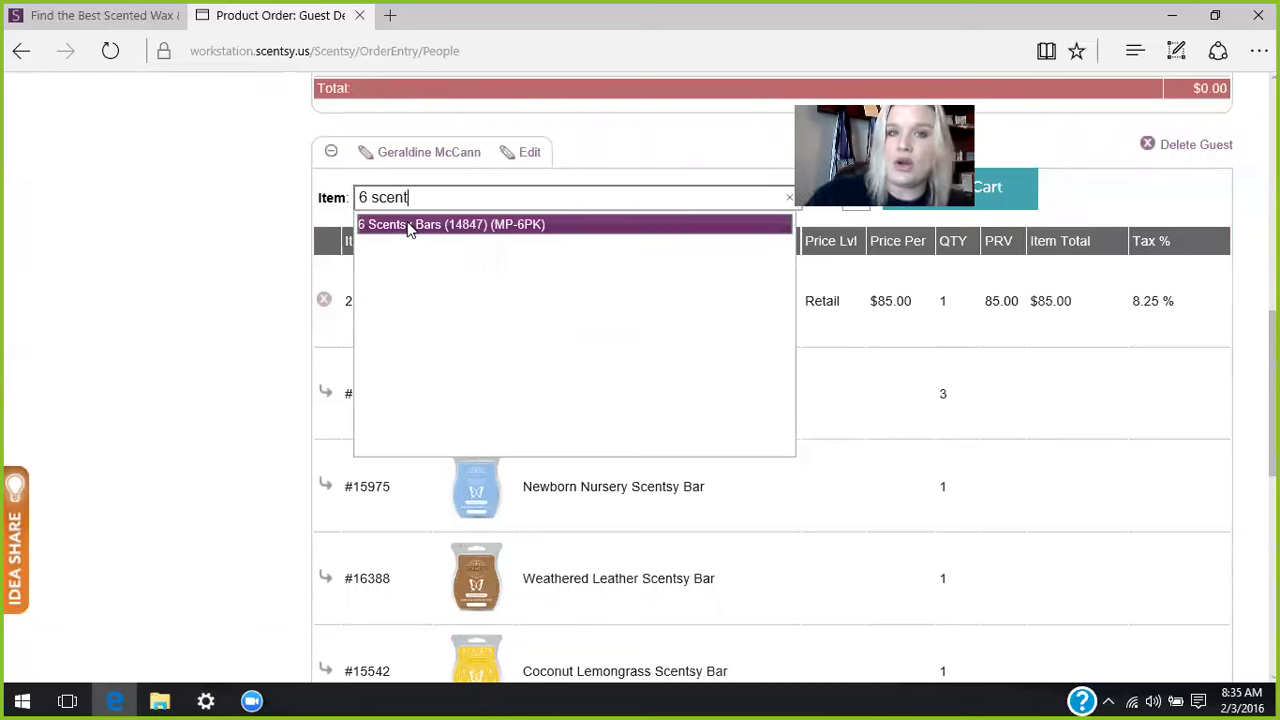
text(mp)
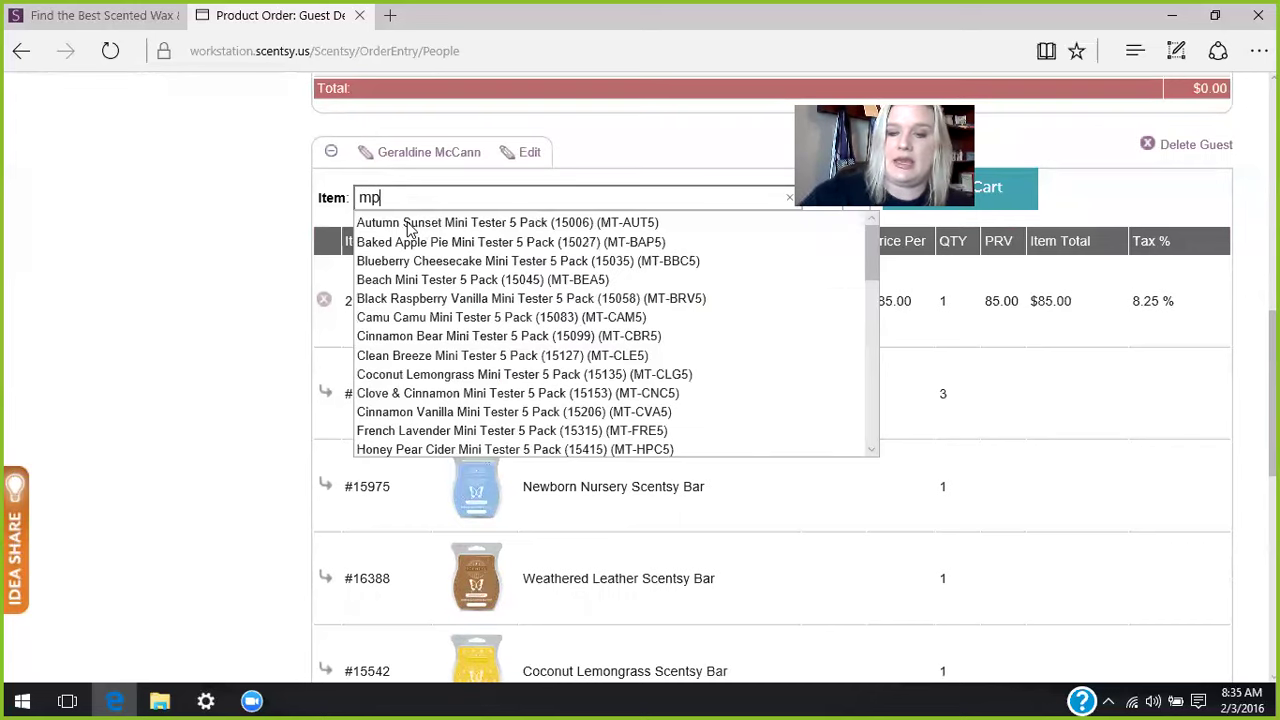
text(-6)
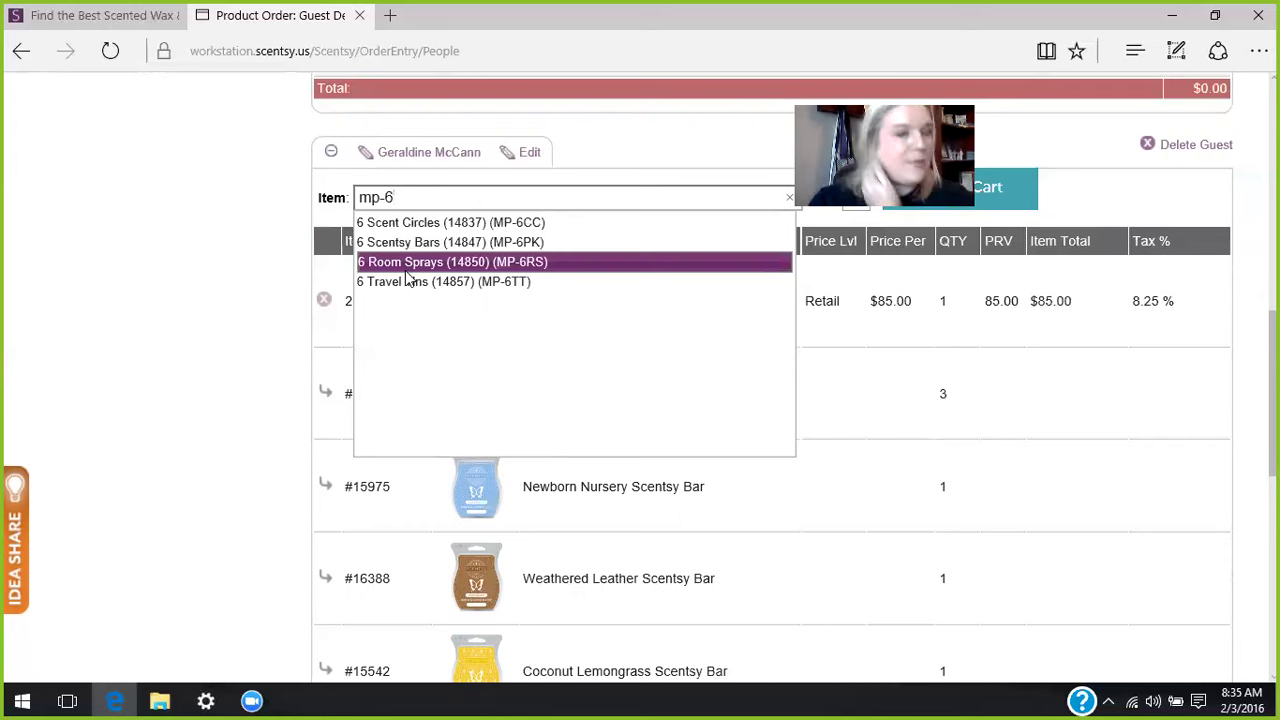
key(BackSpace)
key(BackSpace)
key(BackSpace)
key(BackSpace)
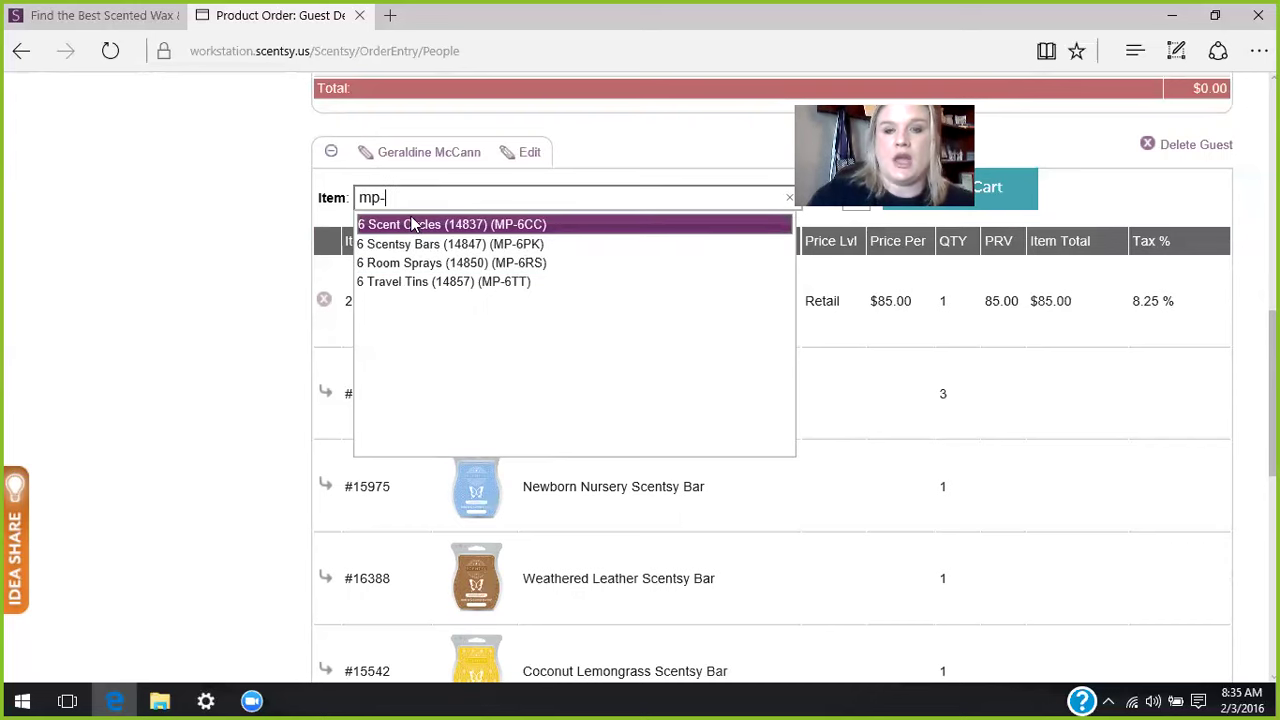
text(6 car)
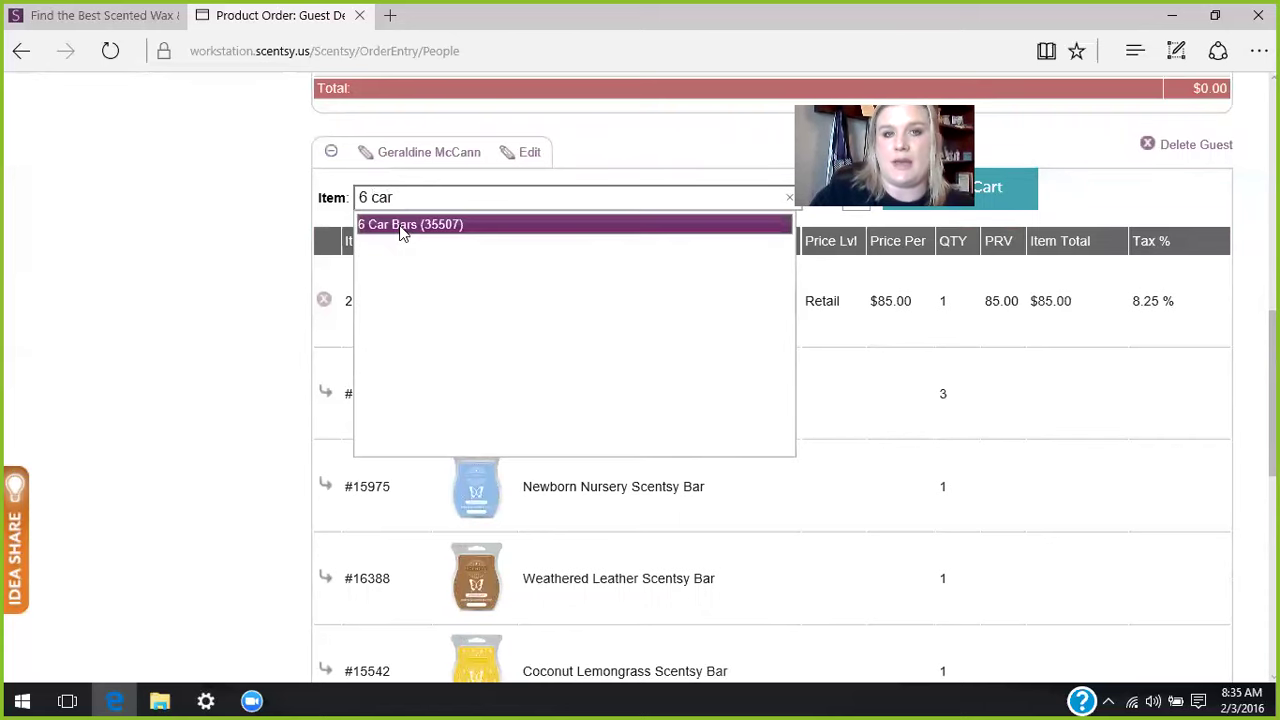
click(401, 226)
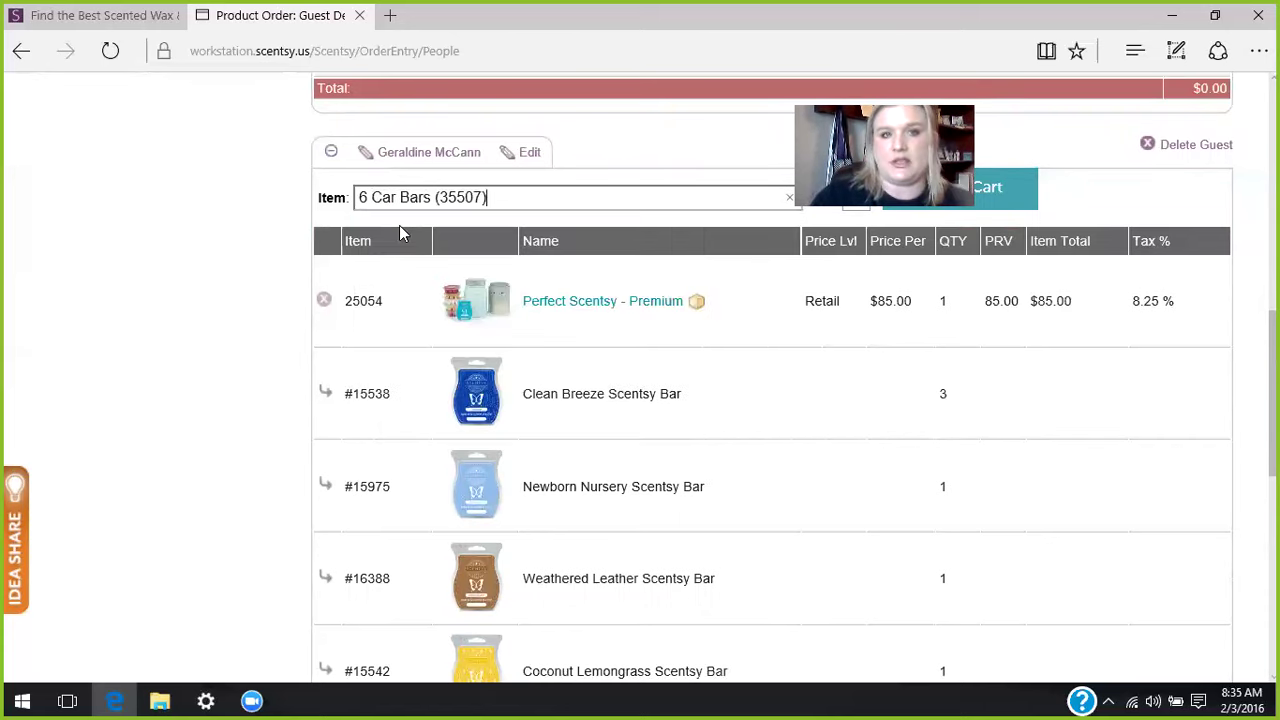
click(1008, 203)
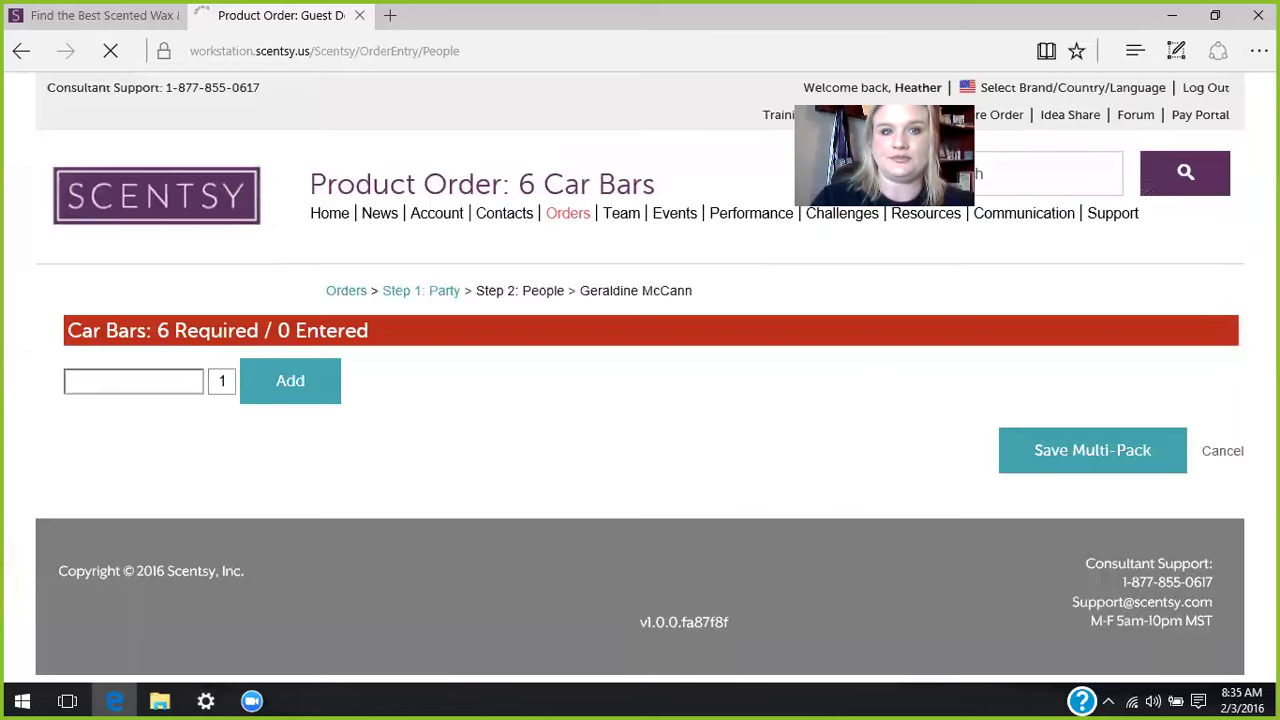
- Add 1 Coconut Lemongrass and 2 Coconut Cotton car bars to the pack
click(135, 379)
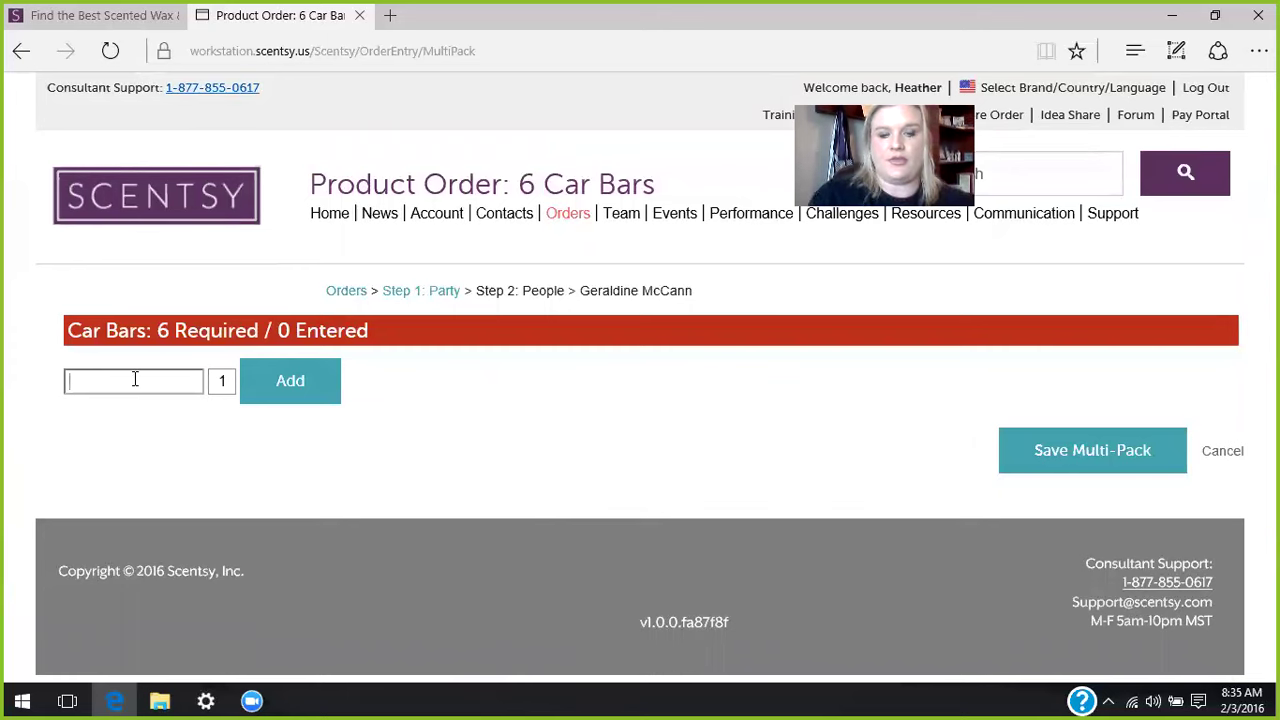
text(coconut le)
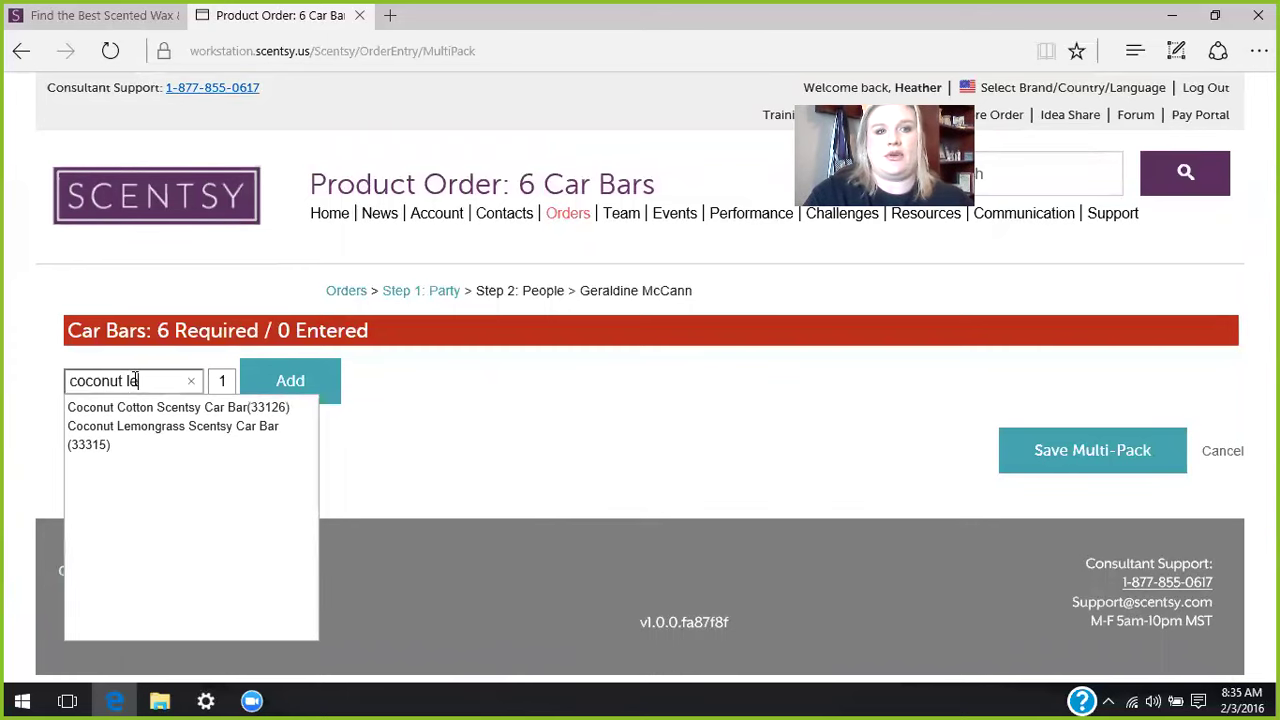
click(109, 435)
click(291, 386)
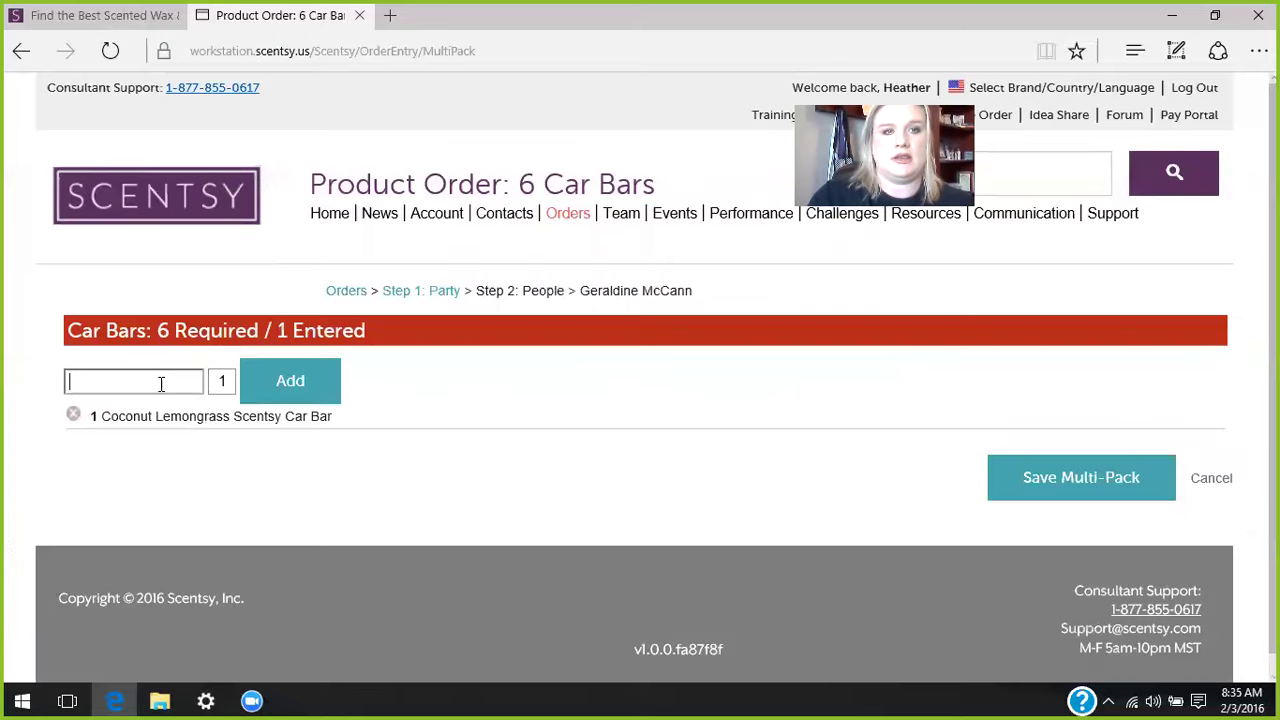
text(cocon)
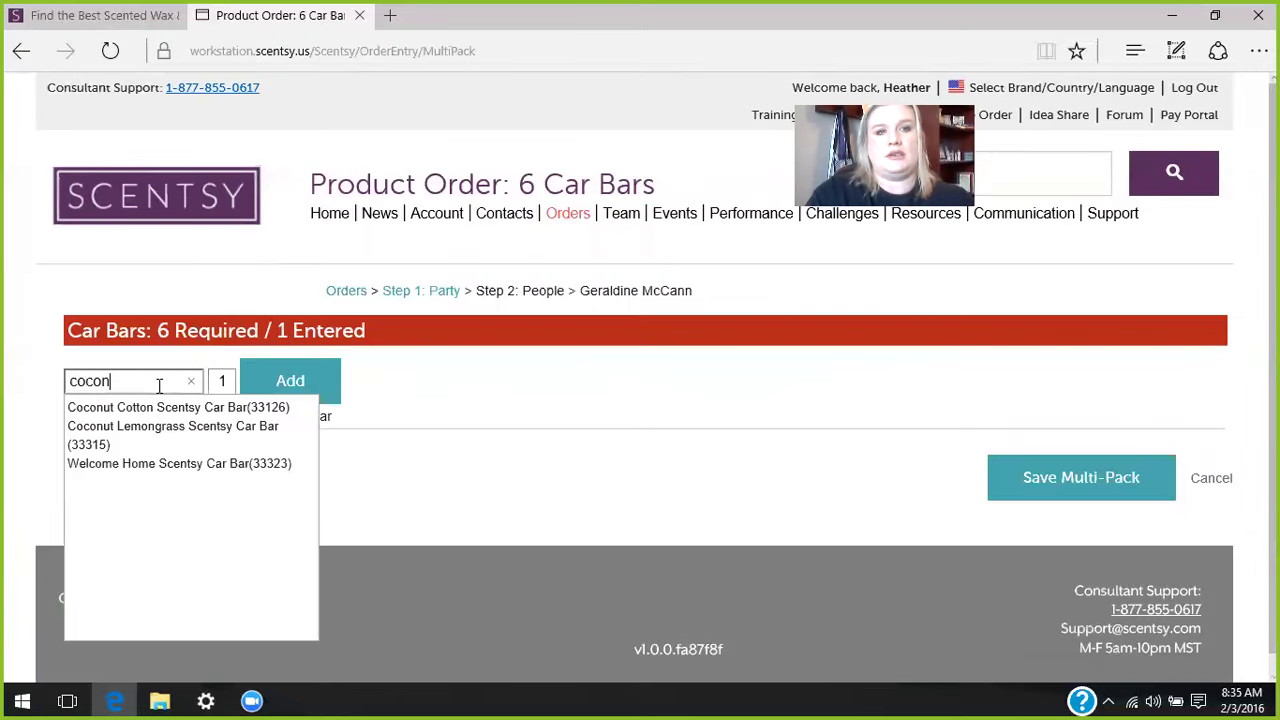
click(139, 407)
text(2)
click(317, 392)
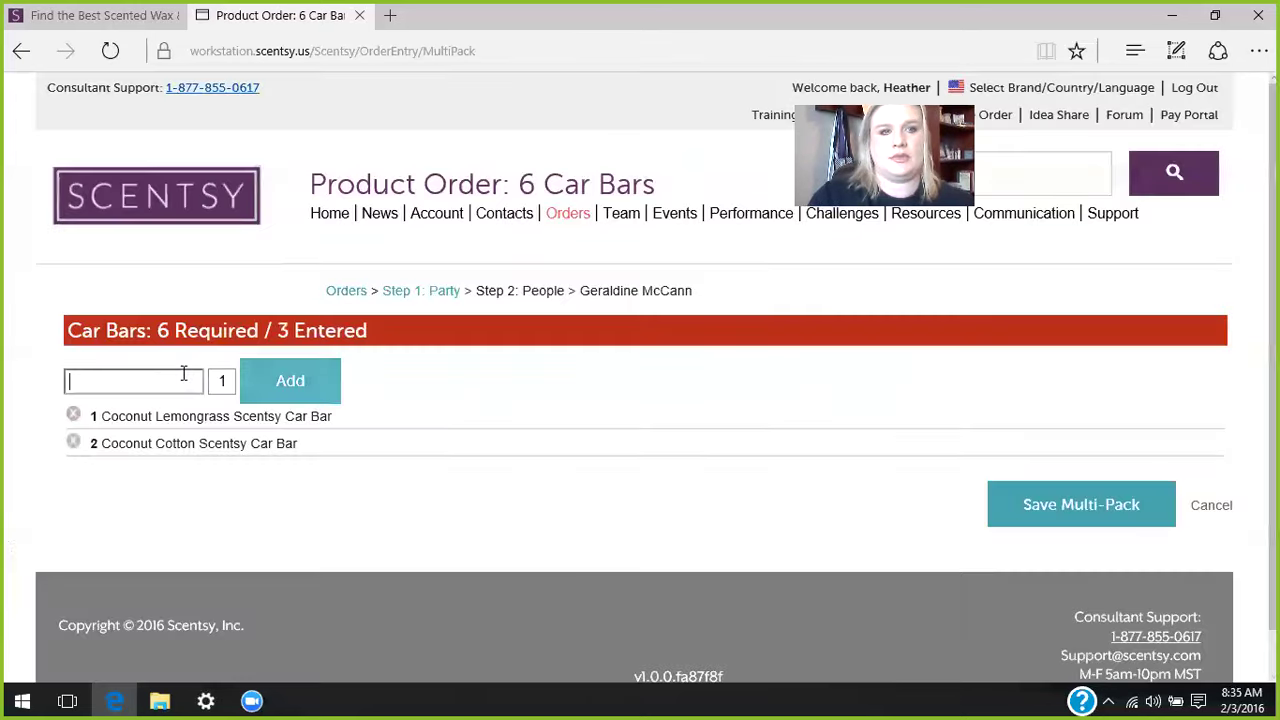
- Add 1 Shaka and 2 Weathered Leather car bars, then save the six car bar pack
text(shaka)
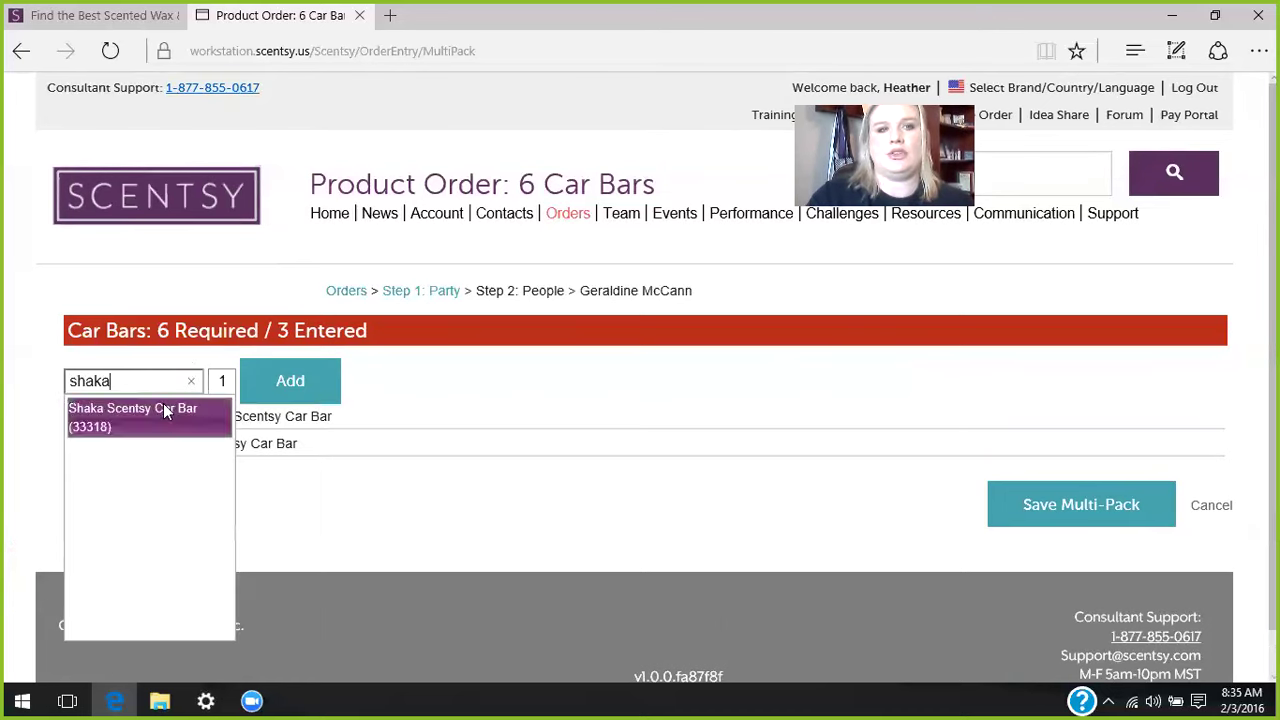
click(163, 404)
click(281, 386)
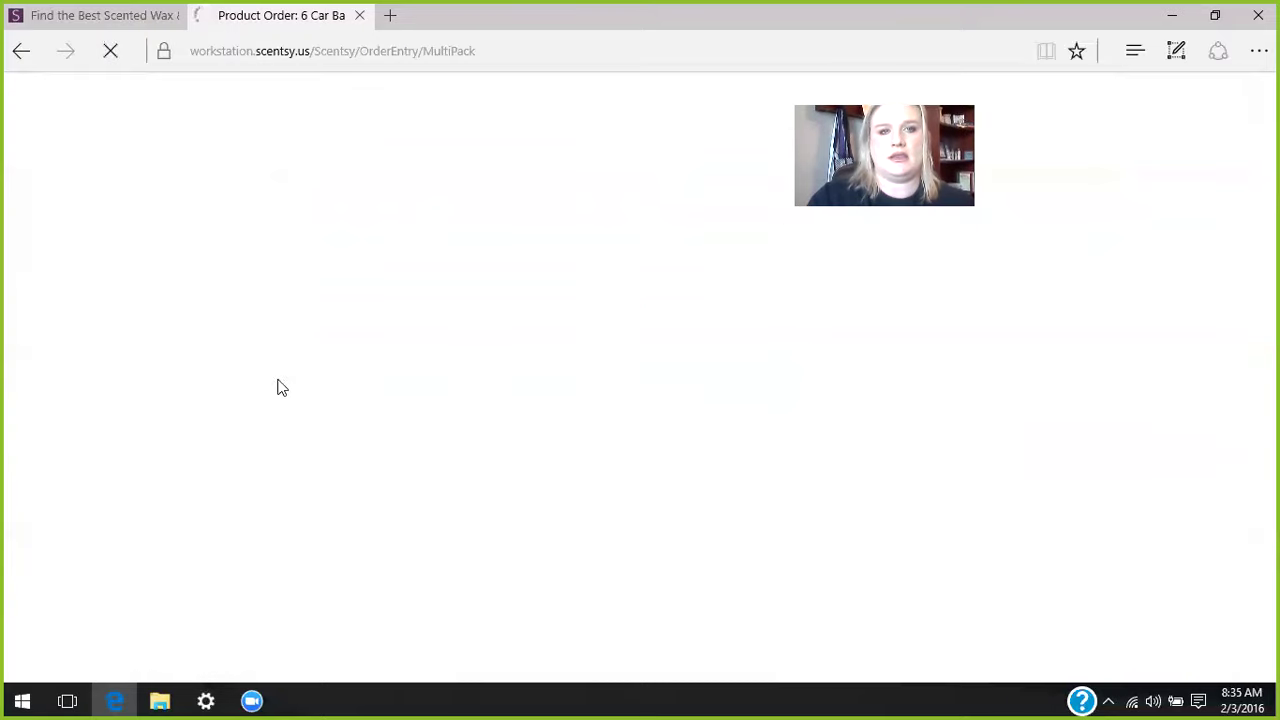
text(we)
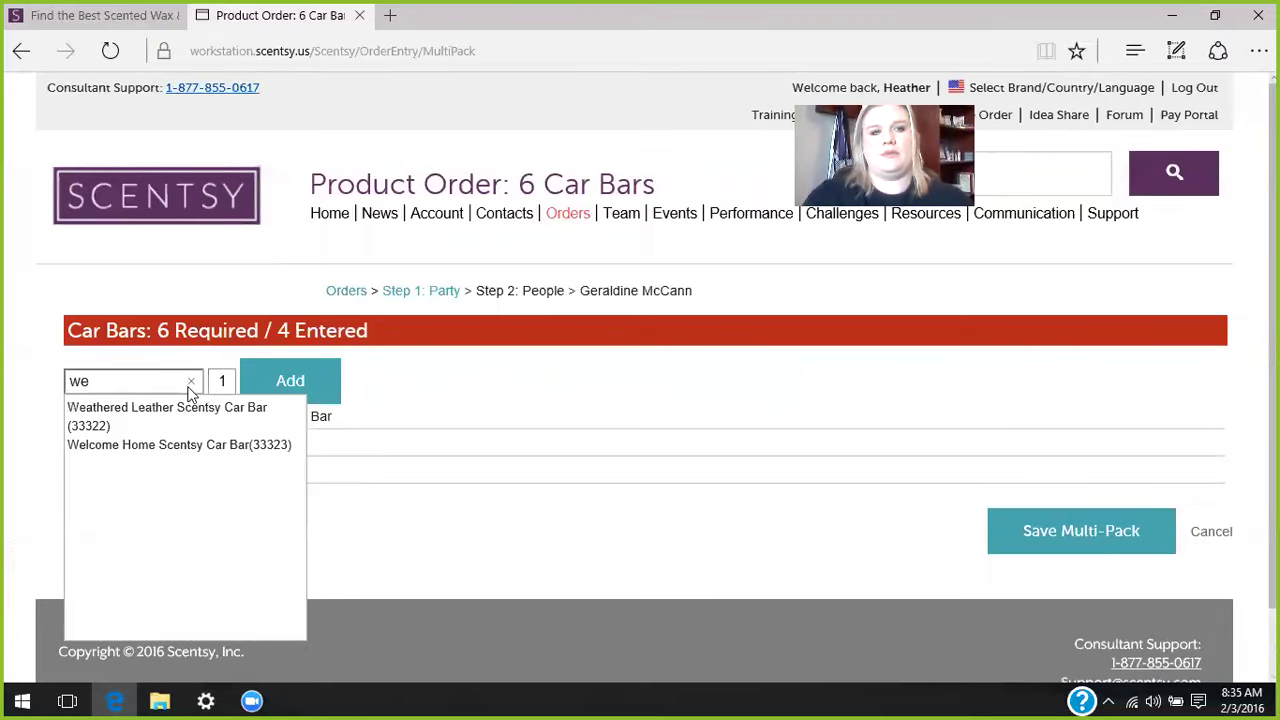
click(183, 413)
text(2)
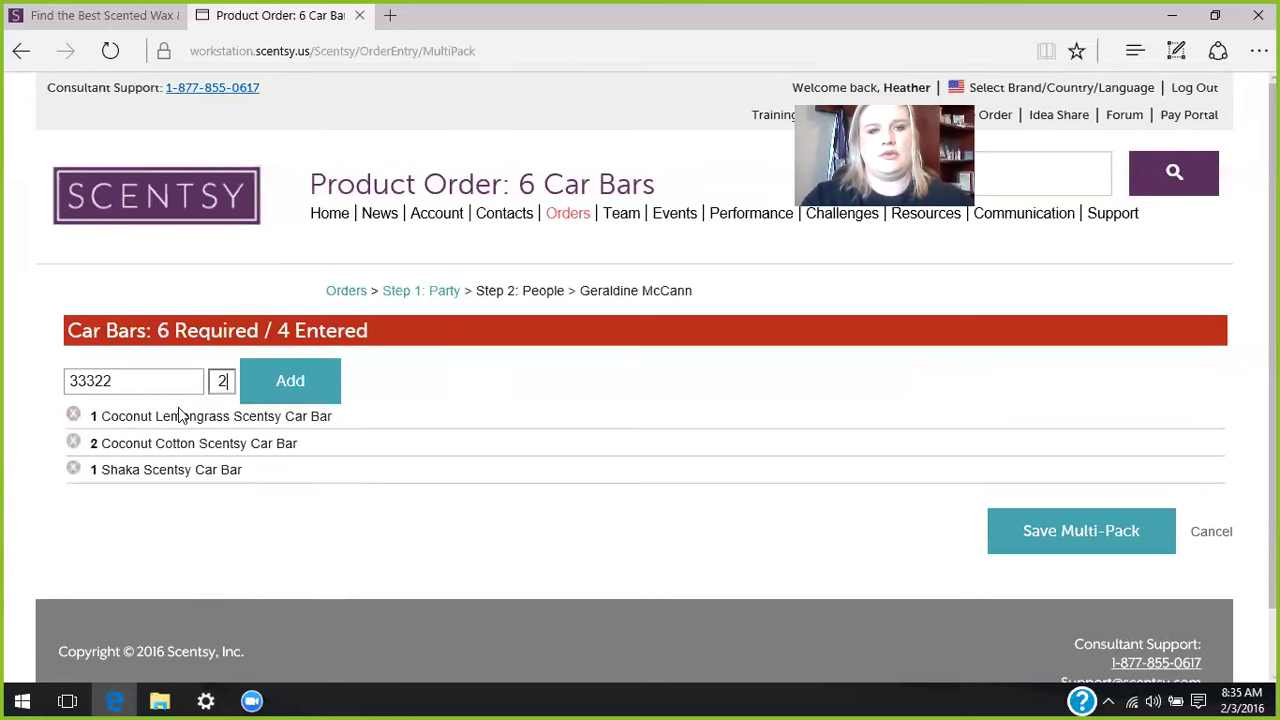
click(308, 401)
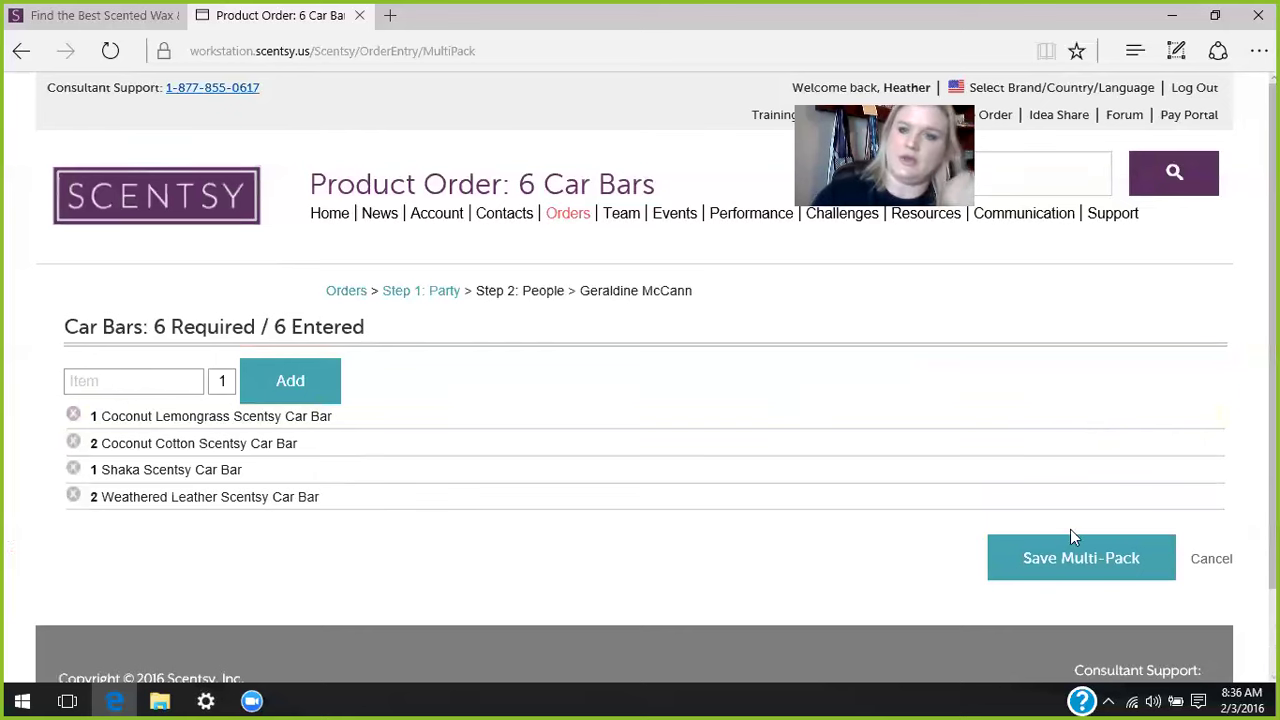
click(1072, 561)
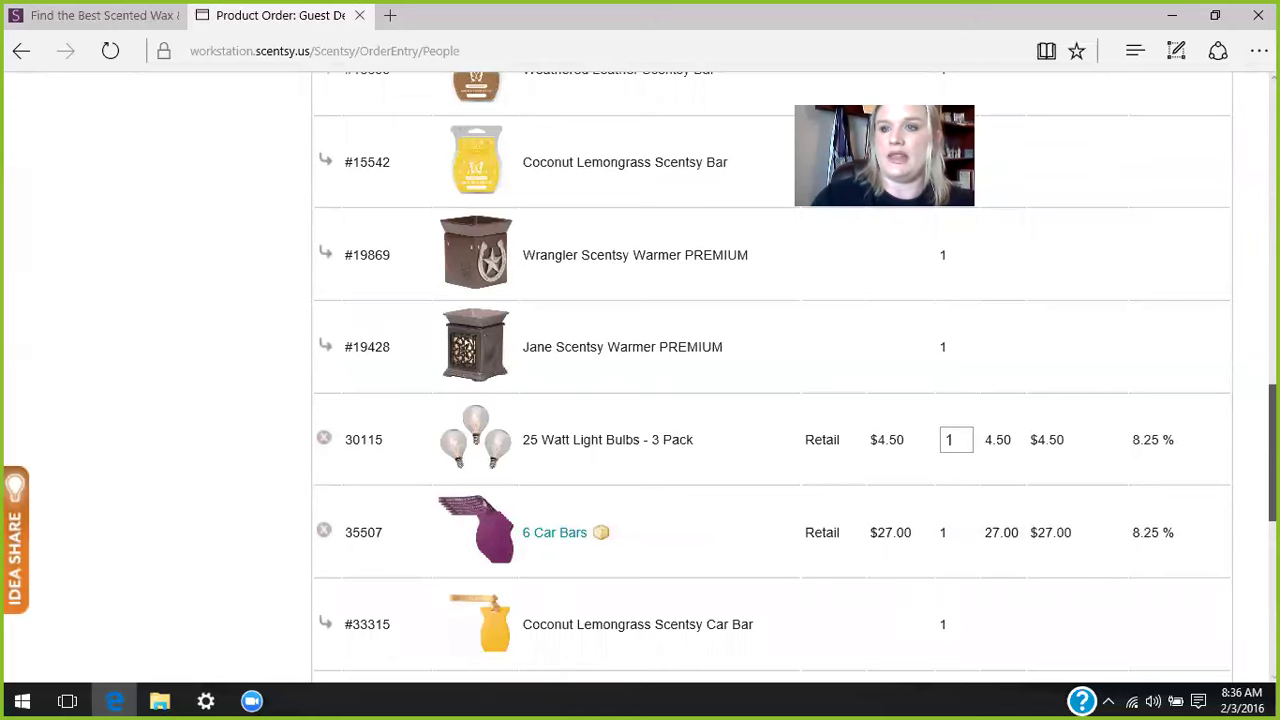
- Review the guest's cart, checking the tax, the $138.72 total and the $11.65 S&H amount
scroll(553, 176, up, 10)
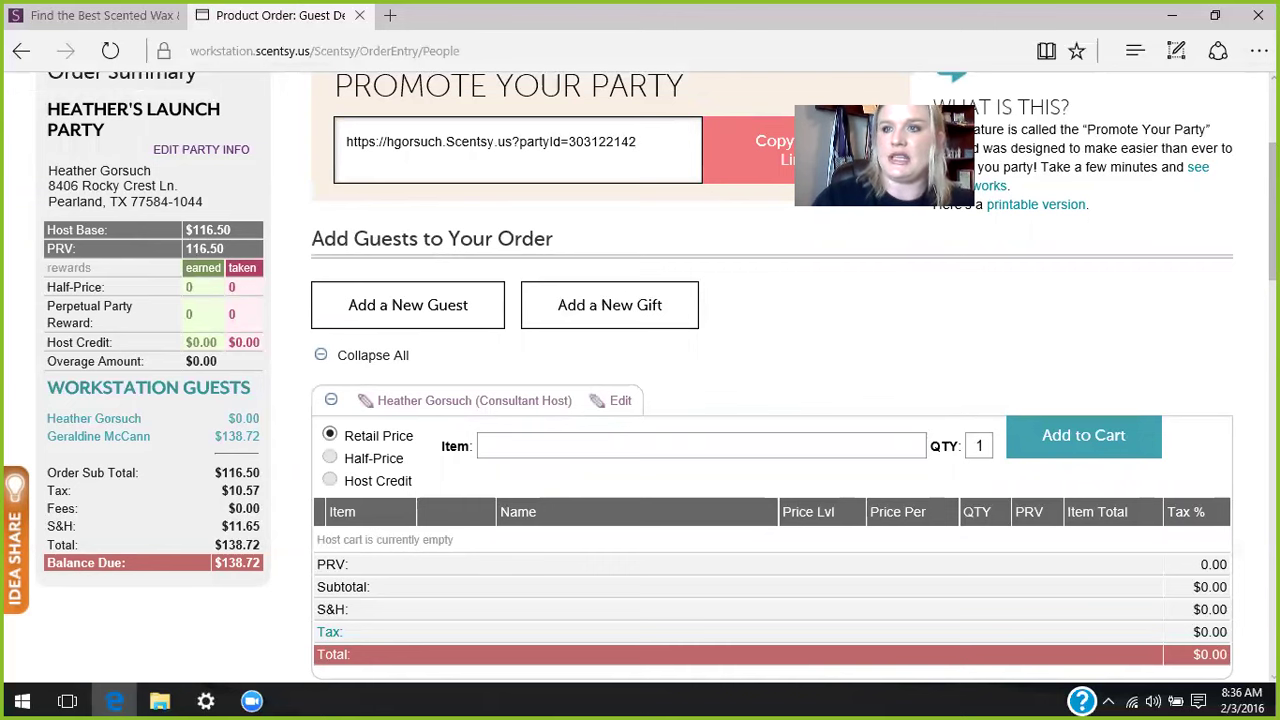
scroll(772, 378, down, 12)
scroll(772, 378, down, 4)
drag(1215, 530, 400, 540)
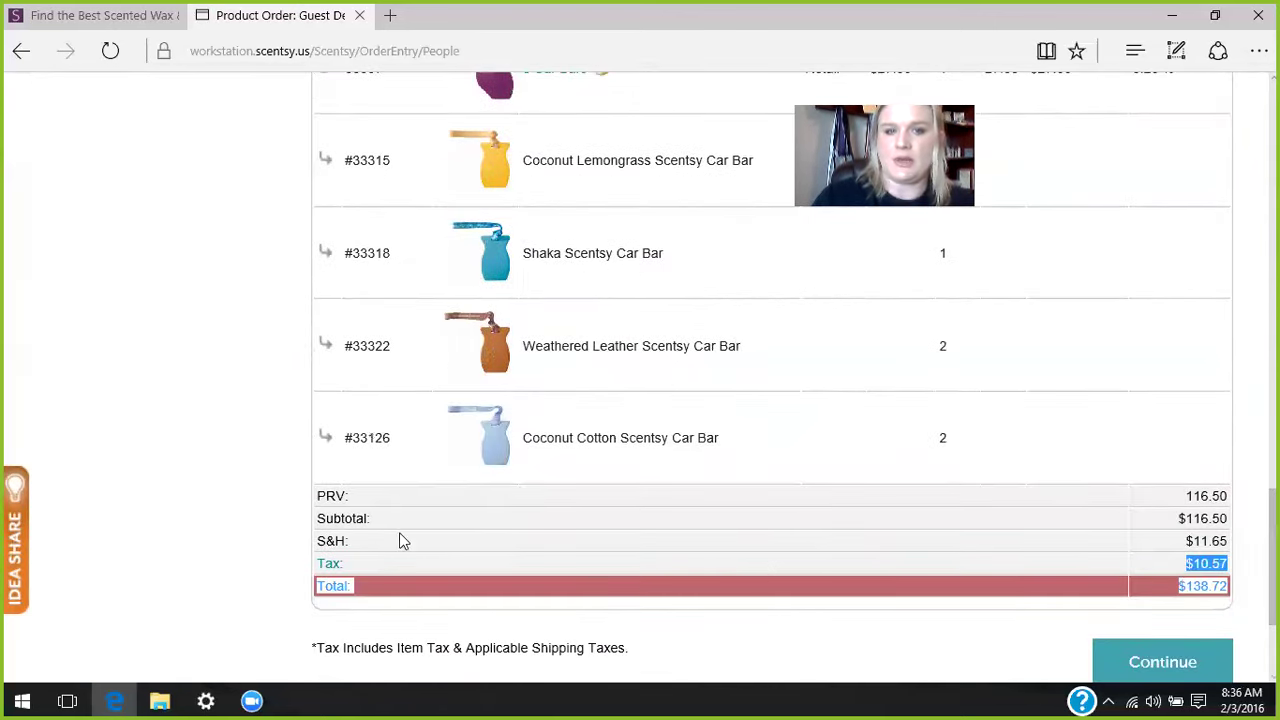
drag(1231, 540, 1186, 545)
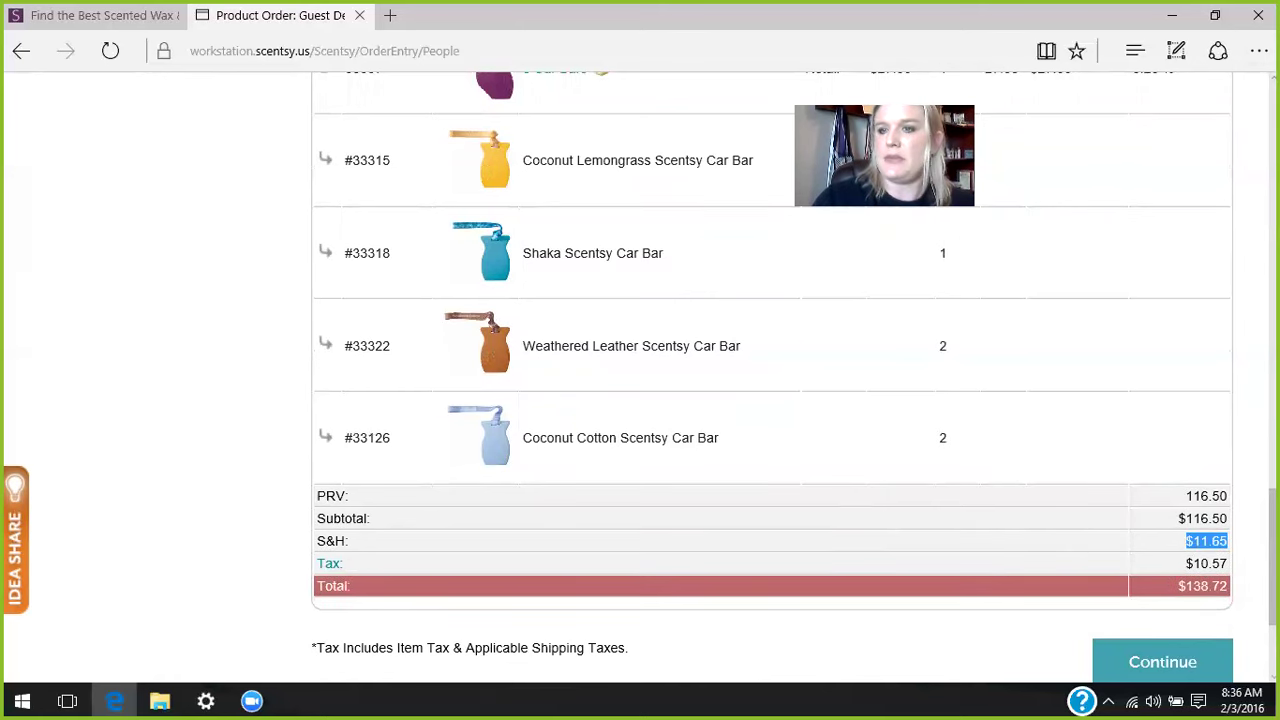
scroll(772, 378, up, 15)
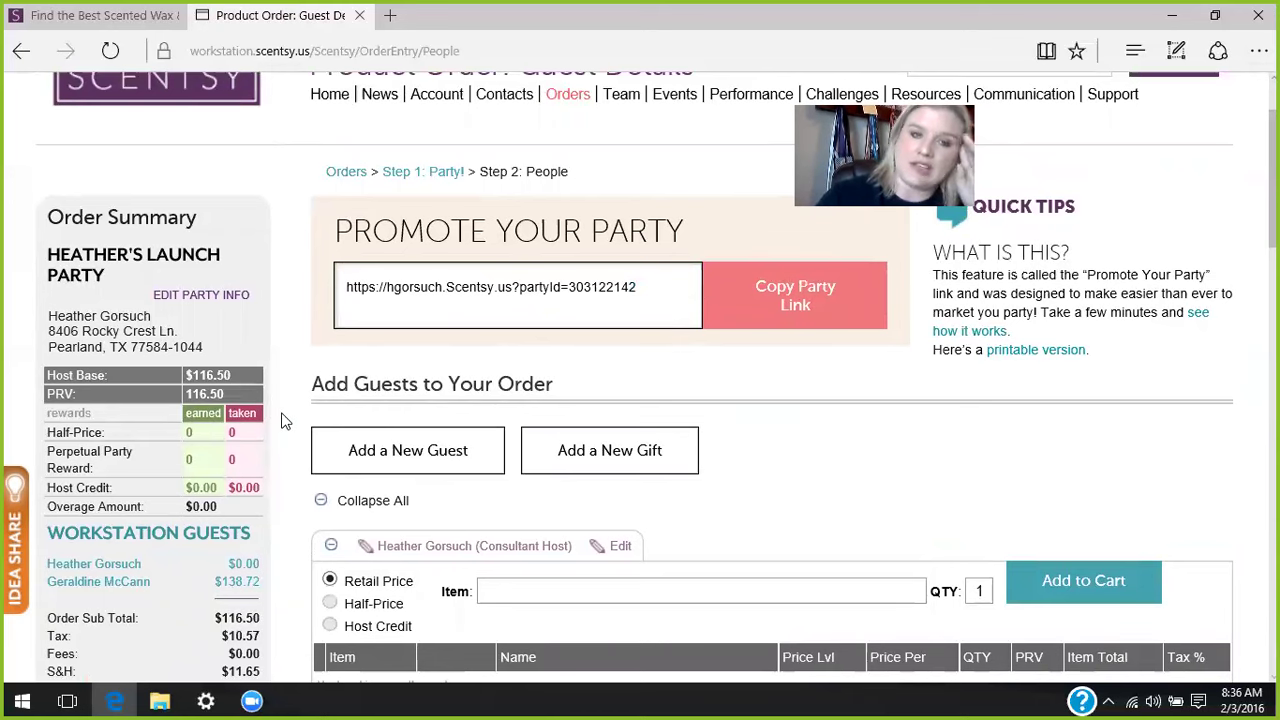
scroll(407, 464, down, 7)
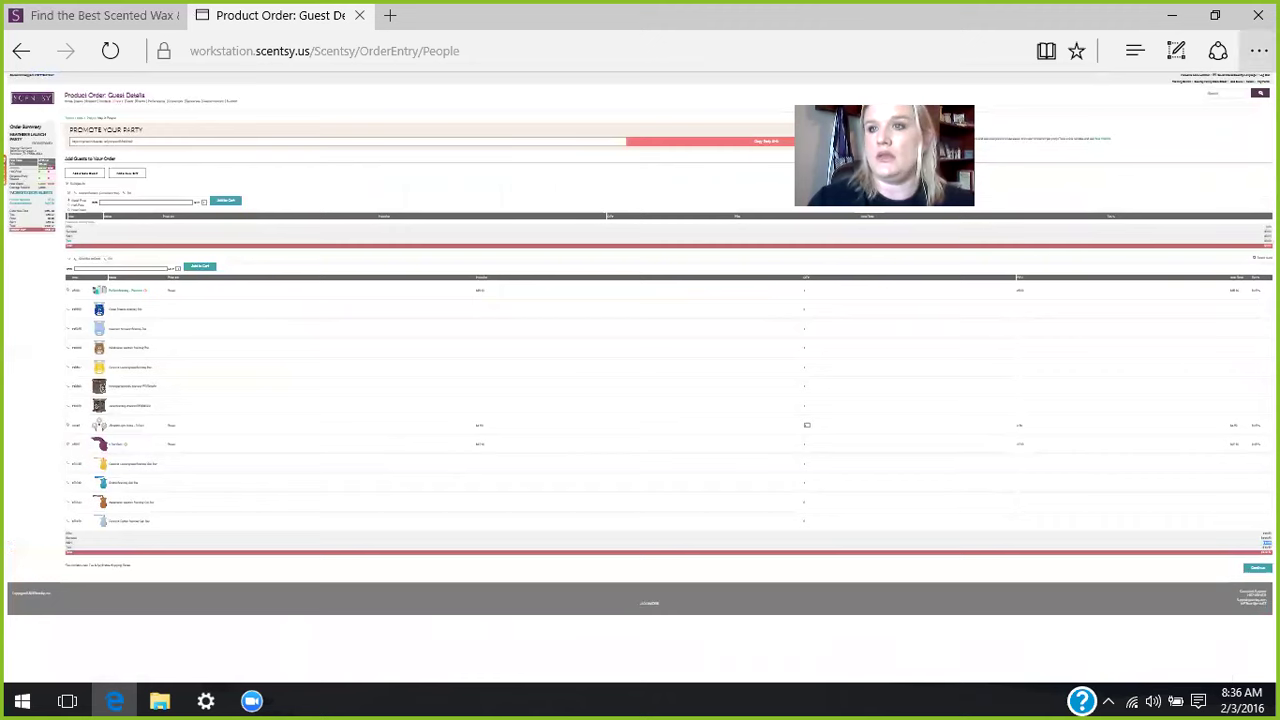
- Enlarge the browser zoom, reset it to 100%, then start adding a new guest
click(1258, 51)
click(1246, 198)
click(1246, 198)
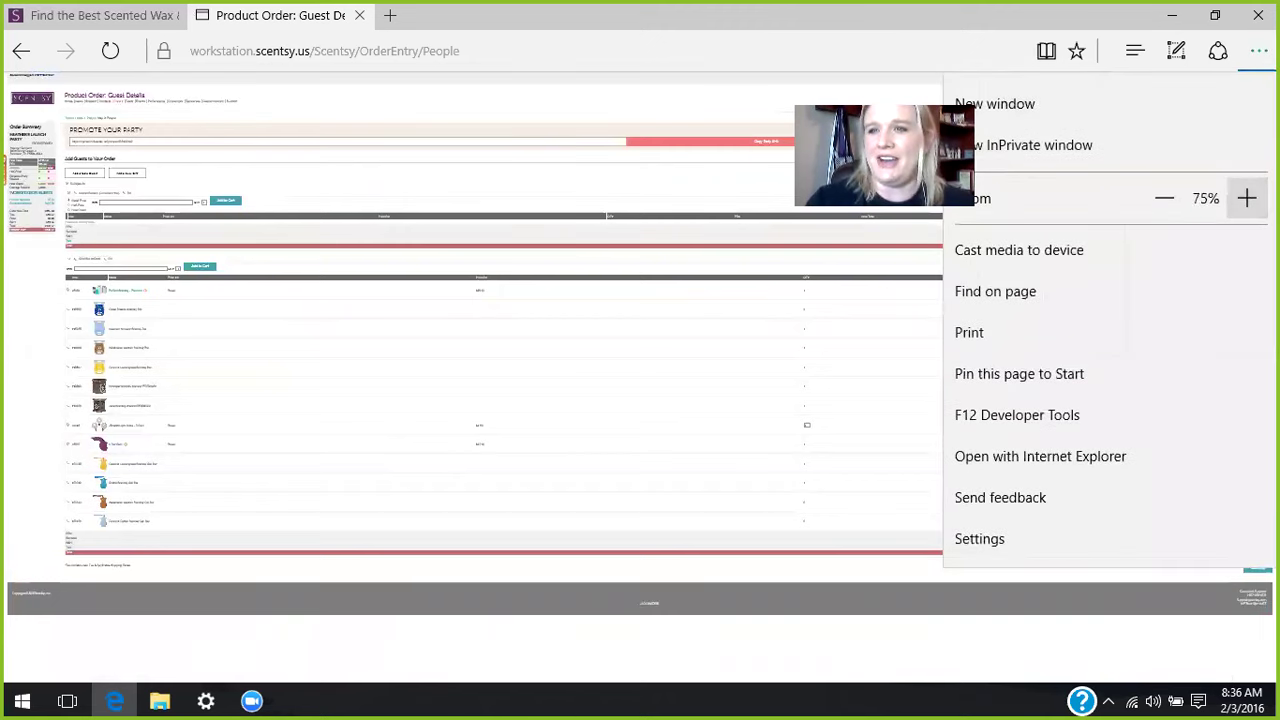
click(1246, 198)
click(1246, 198)
click(1160, 199)
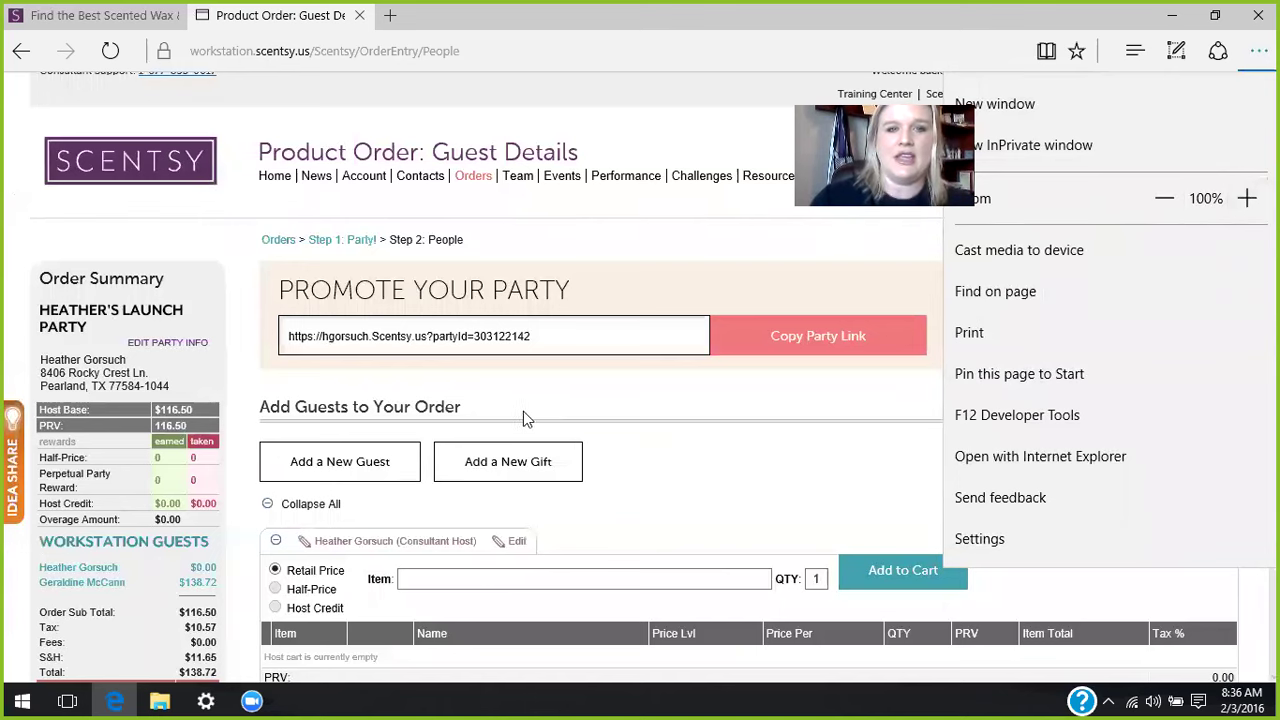
click(333, 465)
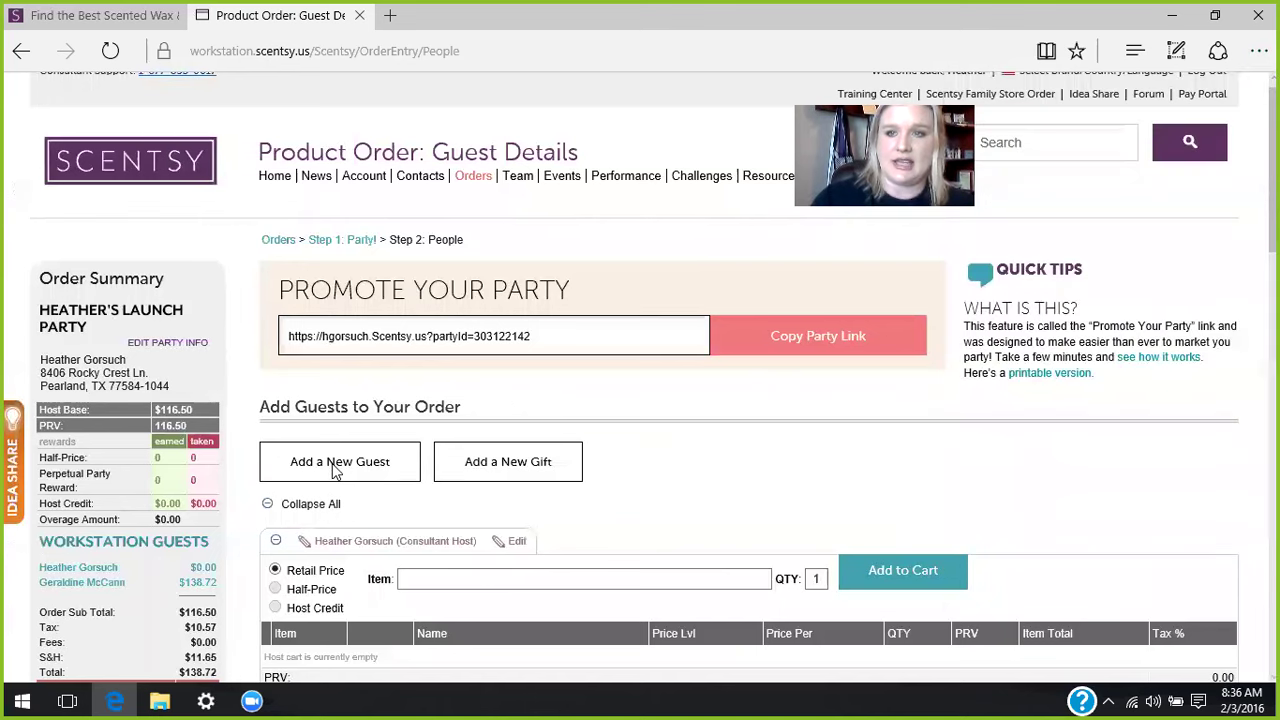
click(352, 463)
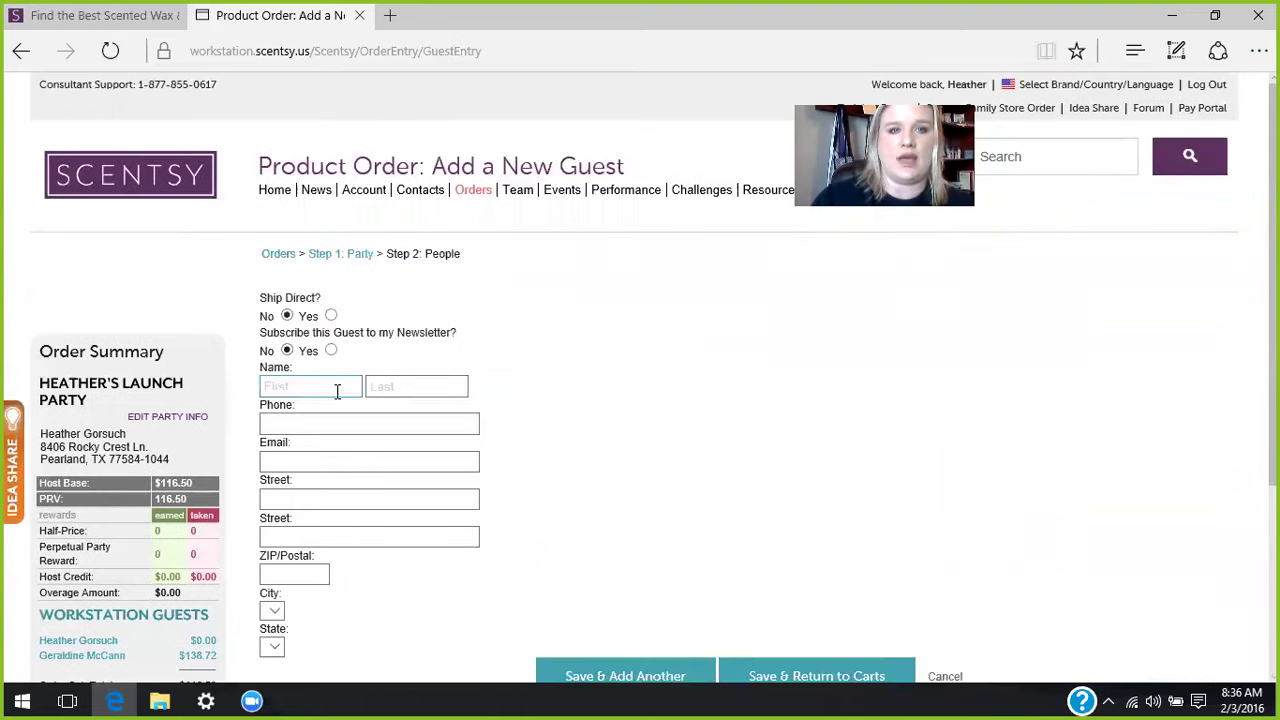
- Add the guest by her first name and matching saved contact, then save back to the carts
click(337, 389)
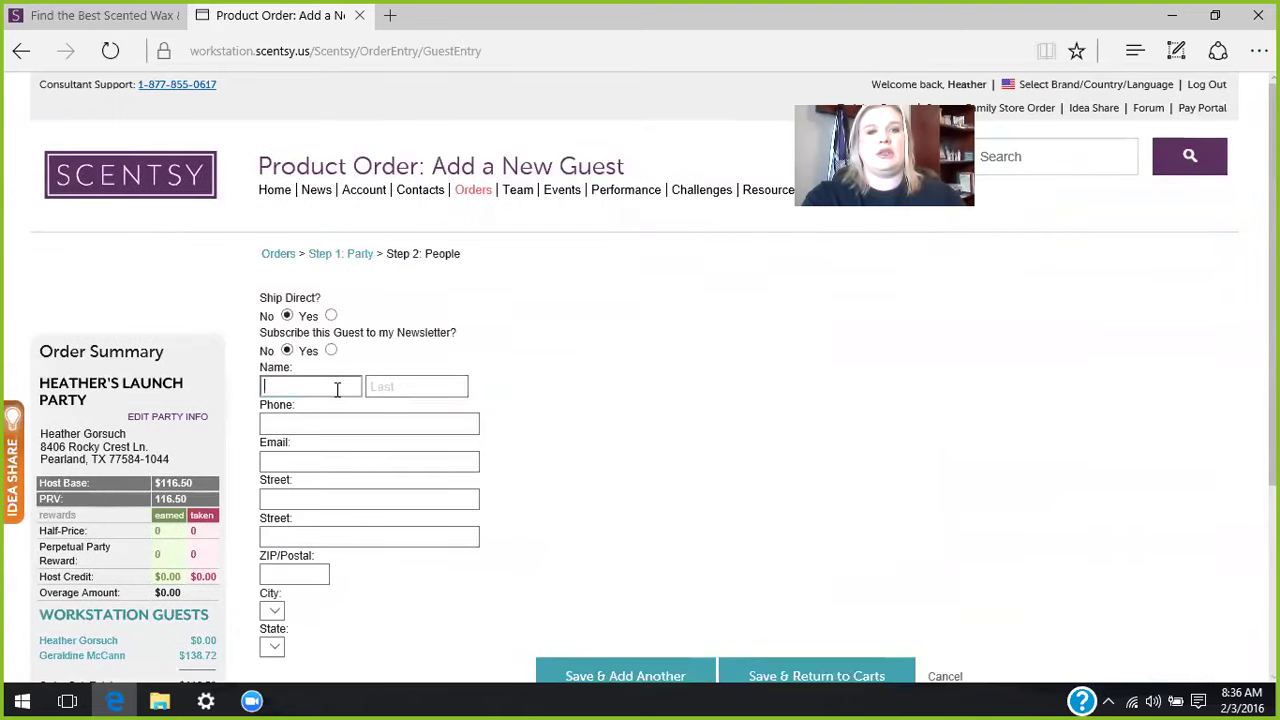
text(Sally)
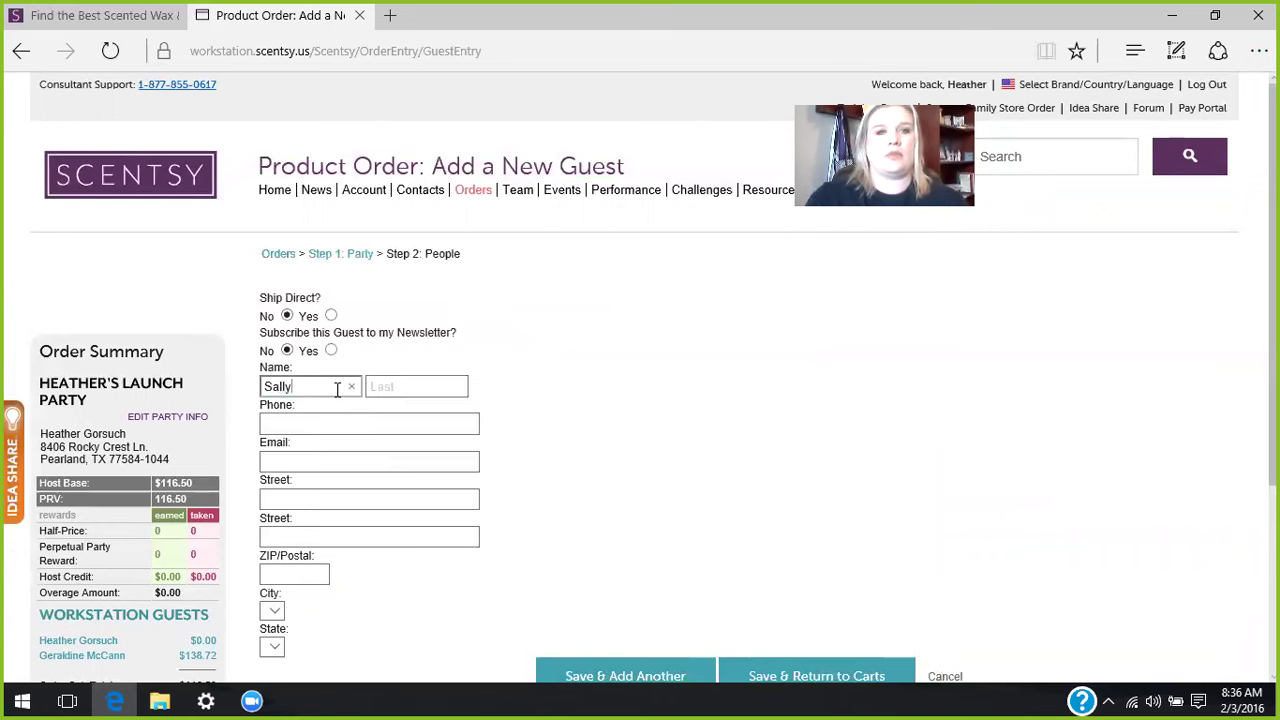
click(289, 439)
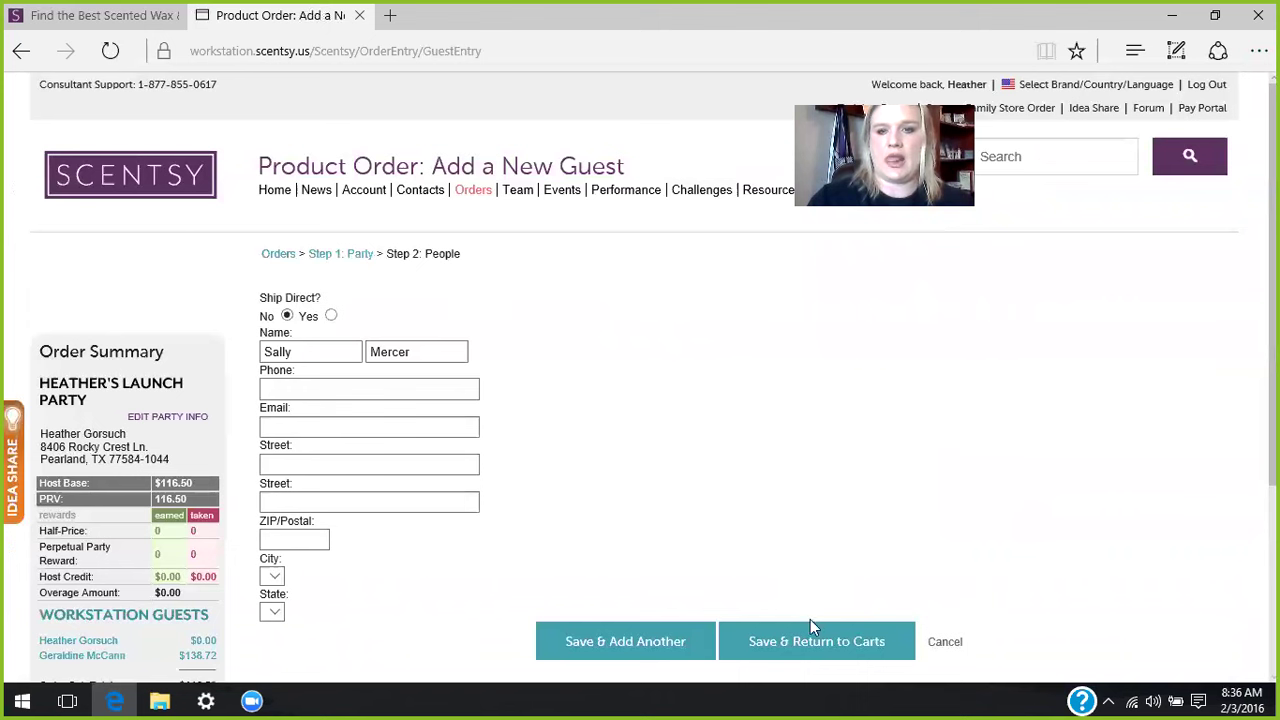
click(790, 650)
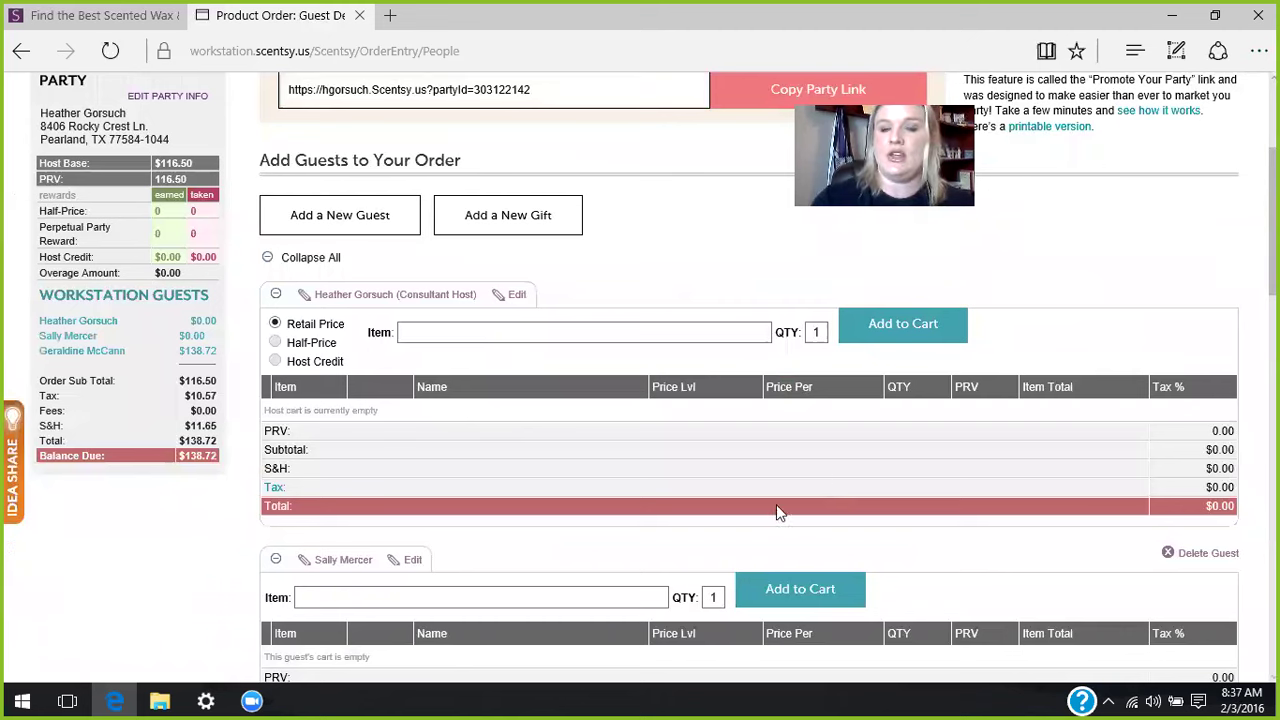
- Add Bernie the Buddyfly Scentsy Buddy to the guest's cart with one Newborn Nursery Scent Pak
click(403, 598)
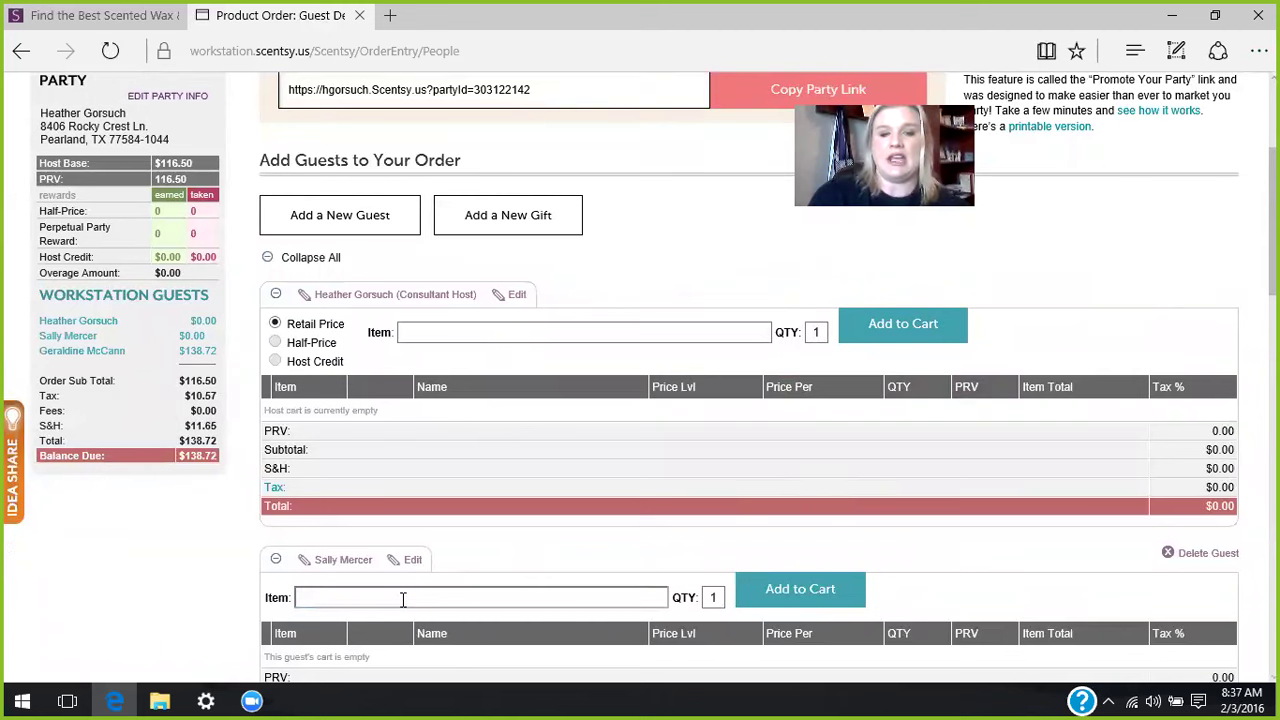
text(buddyf)
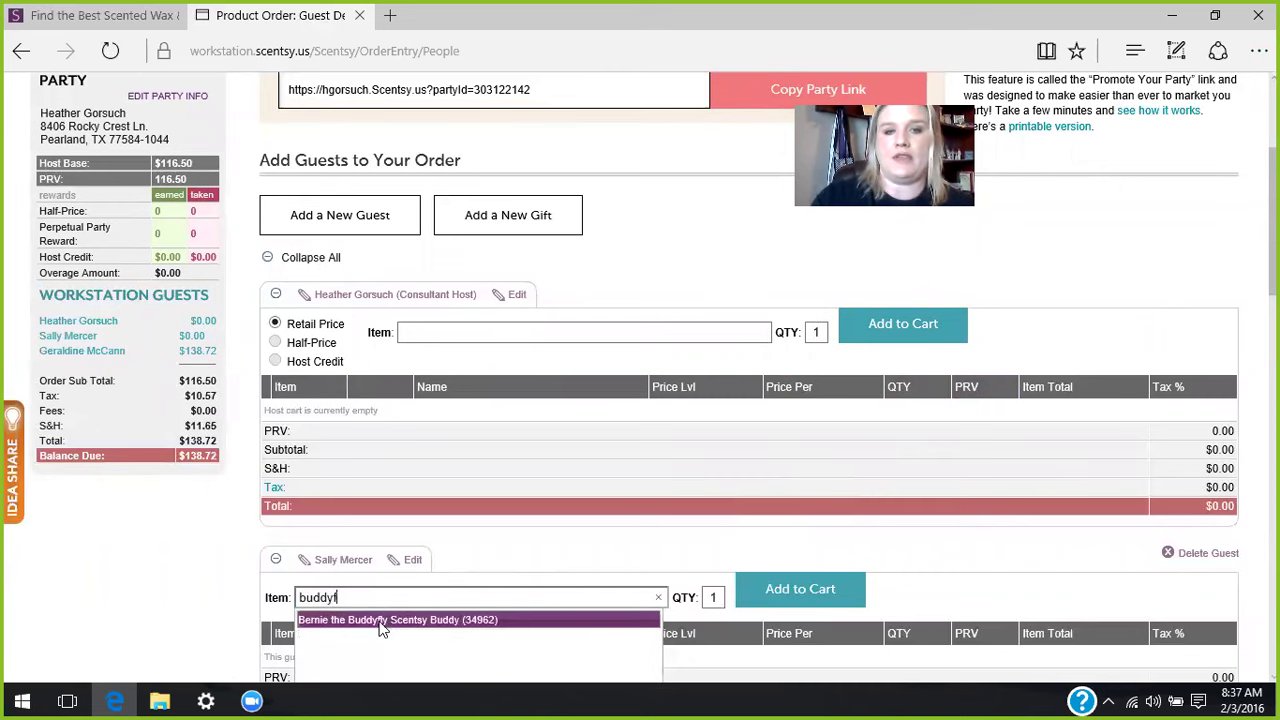
click(380, 620)
click(770, 589)
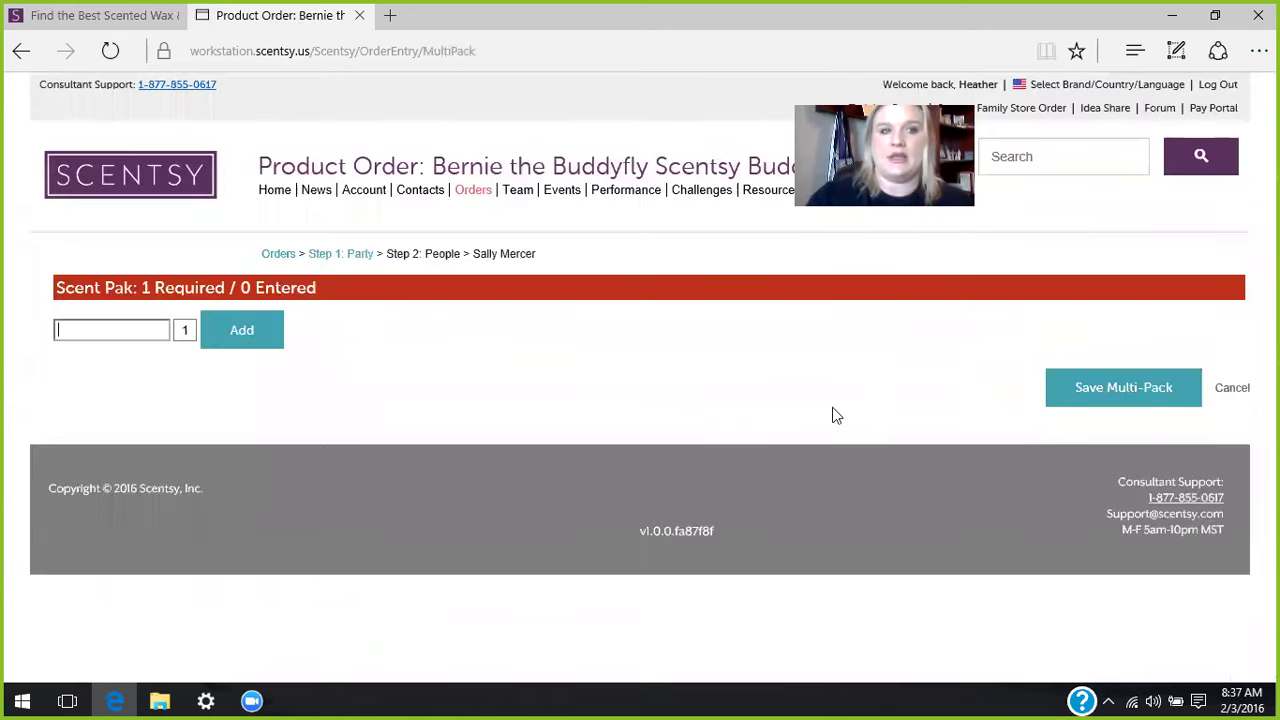
text(newborn)
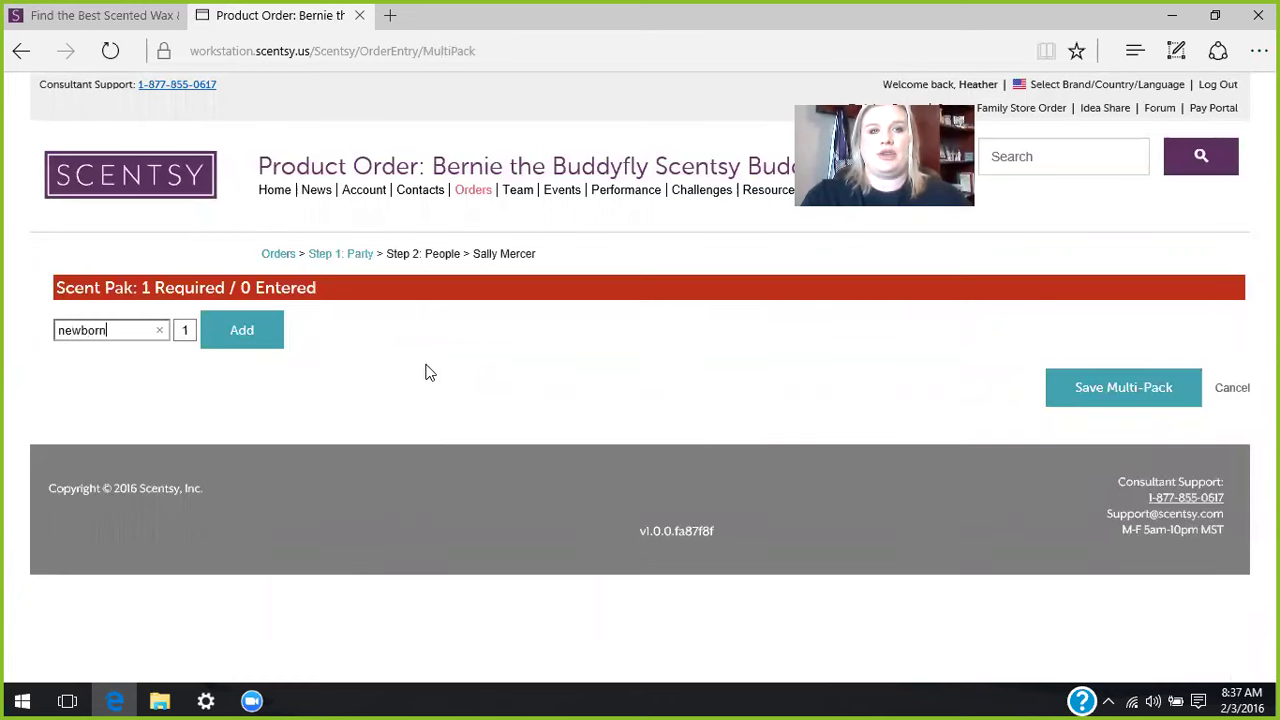
click(133, 362)
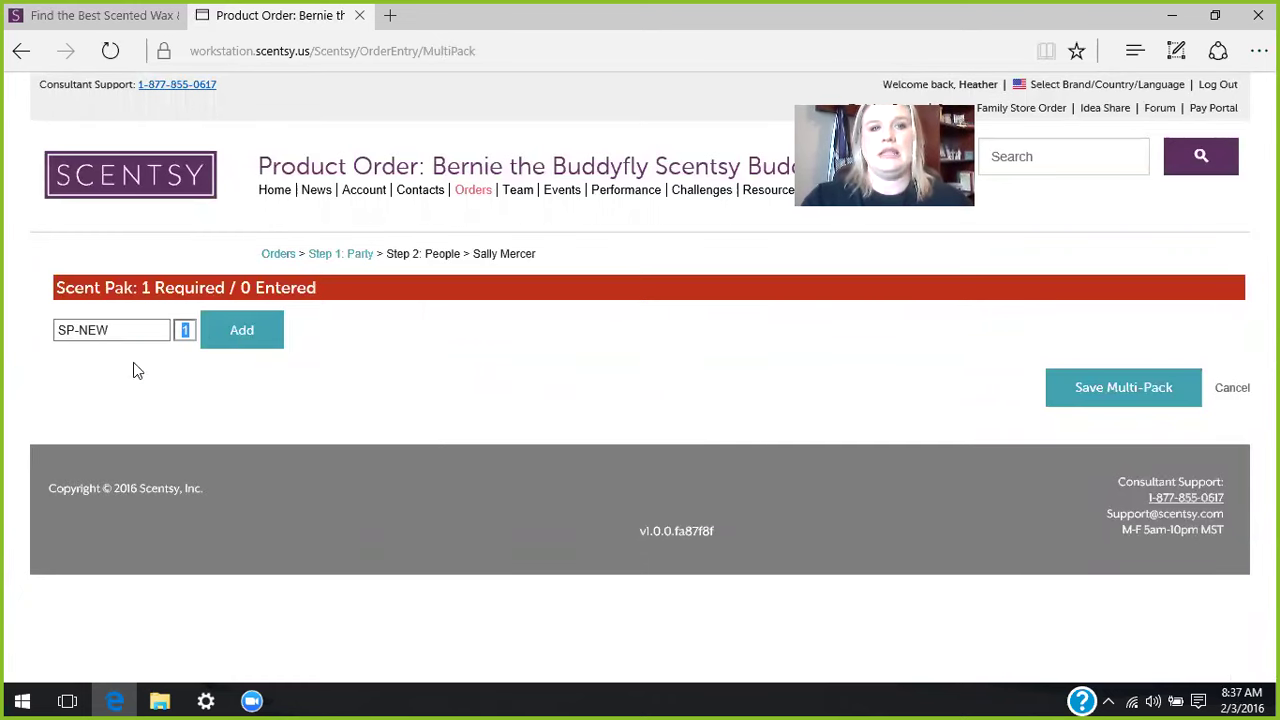
click(243, 330)
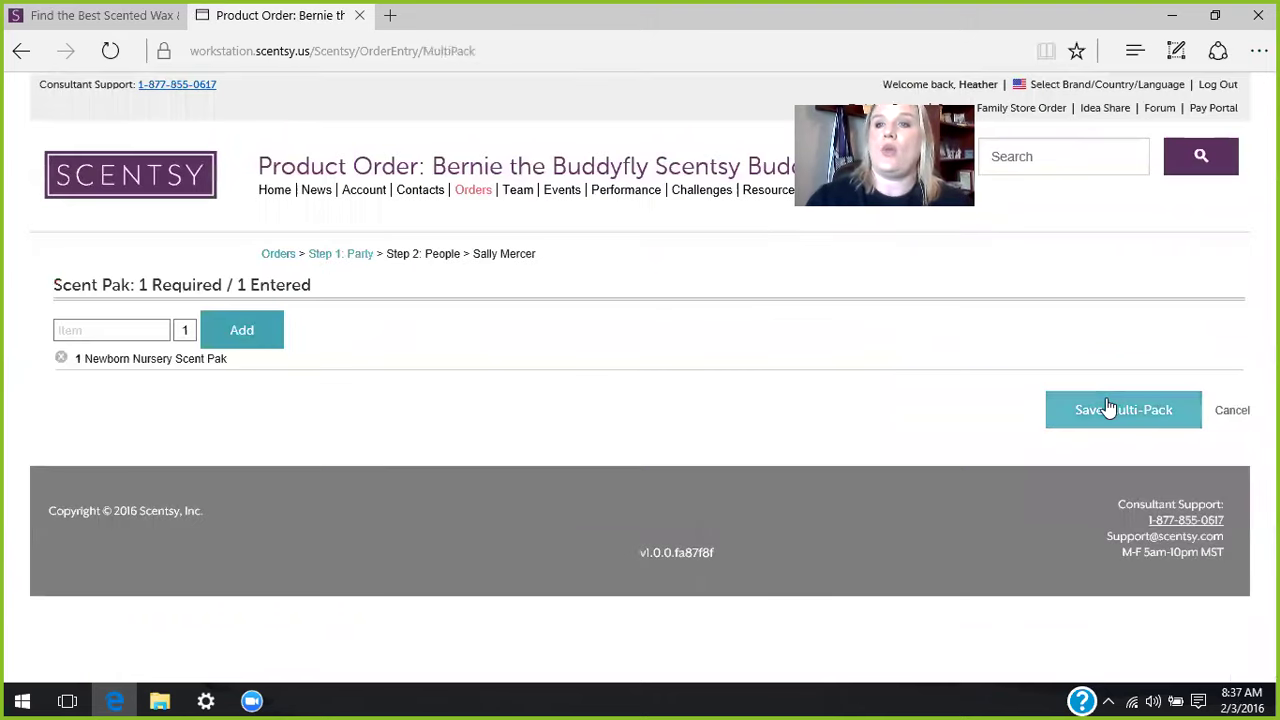
click(1108, 410)
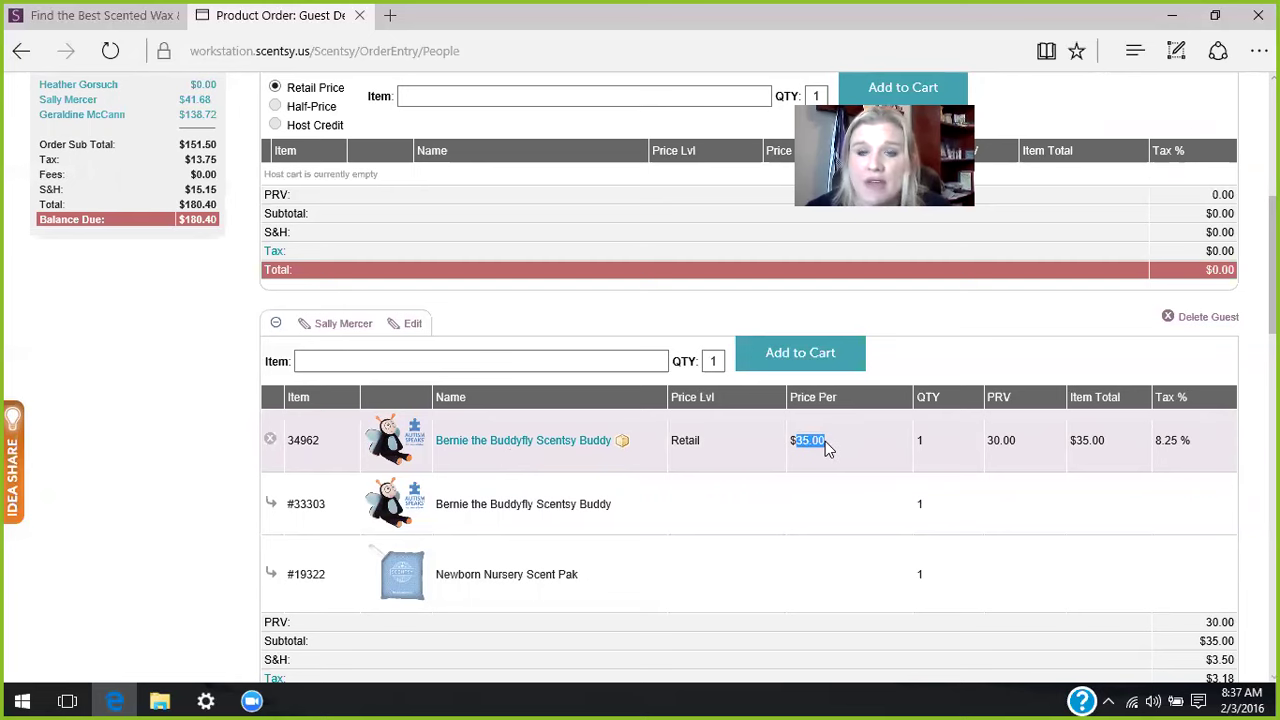
- Check Bernie's $35.00 price and 30.00 PRV, then search 'evolov' in the guest's Item field
click(1025, 450)
double_click(995, 445)
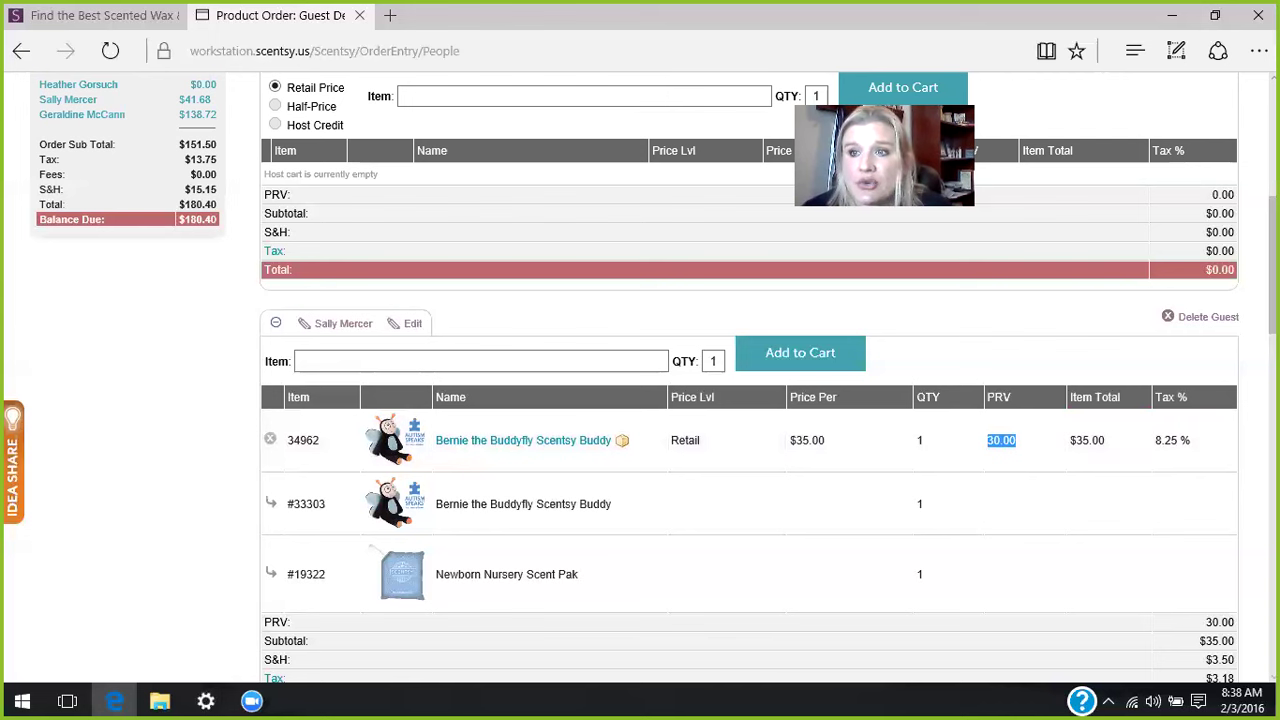
scroll(750, 380, up, 3)
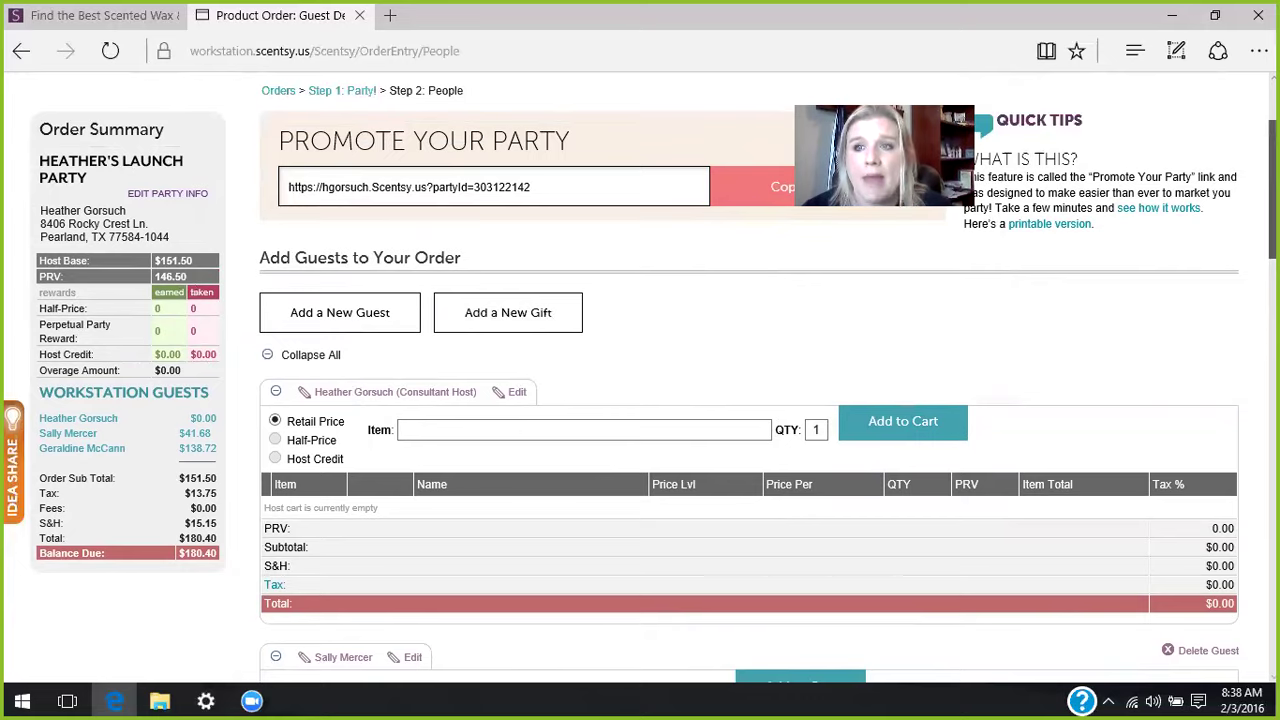
scroll(740, 446, down, 2)
click(536, 484)
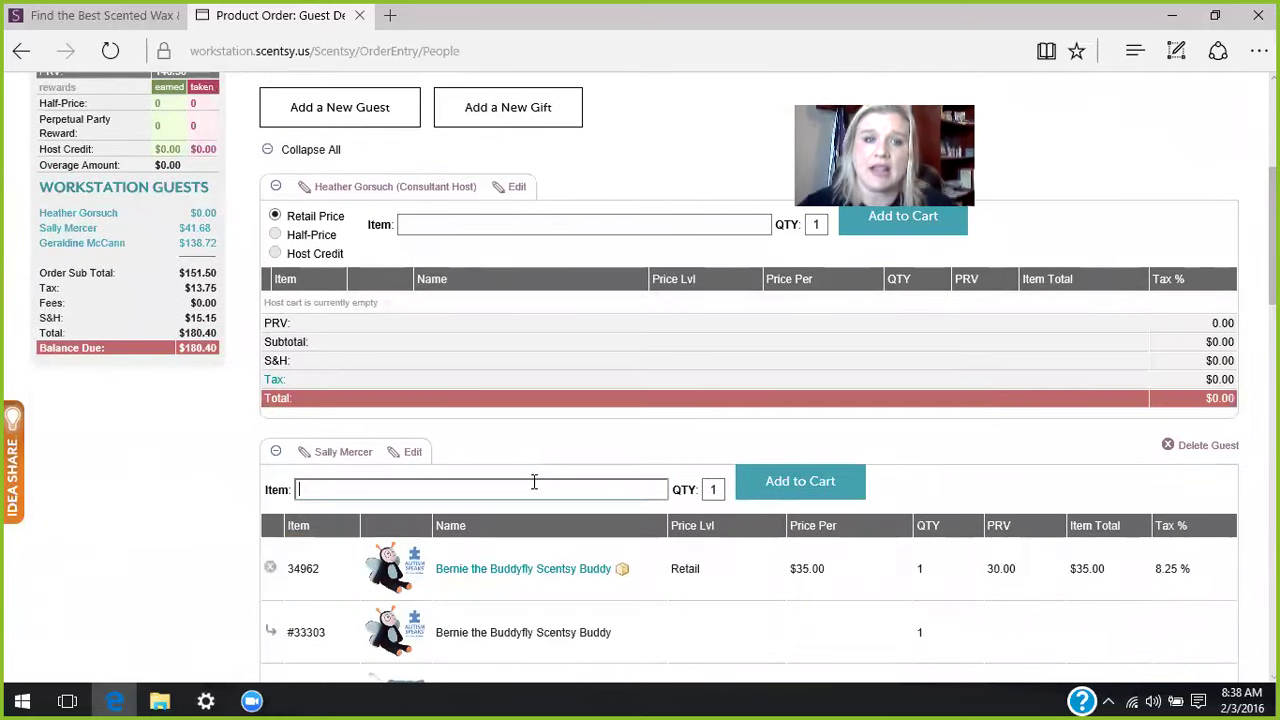
text(evolov)
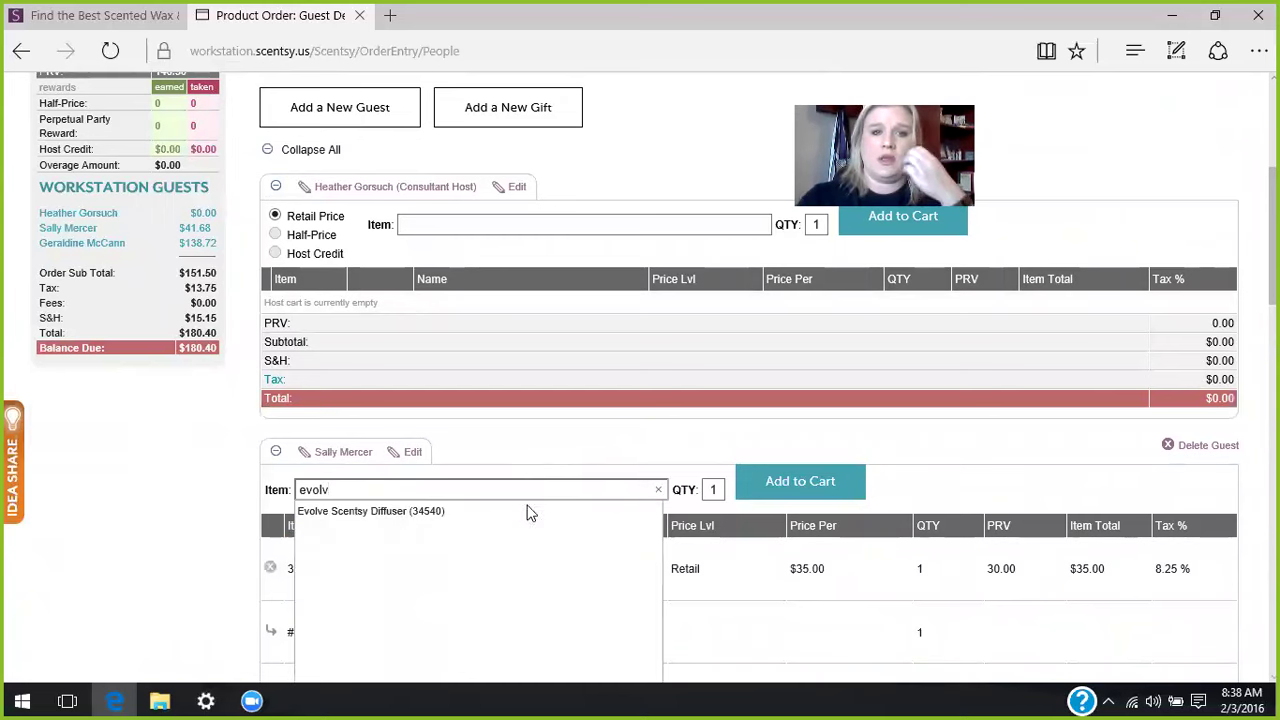
- Add the $117.00 Evolve Scentsy Diffuser to the guest's cart and review all carts
click(444, 514)
click(764, 482)
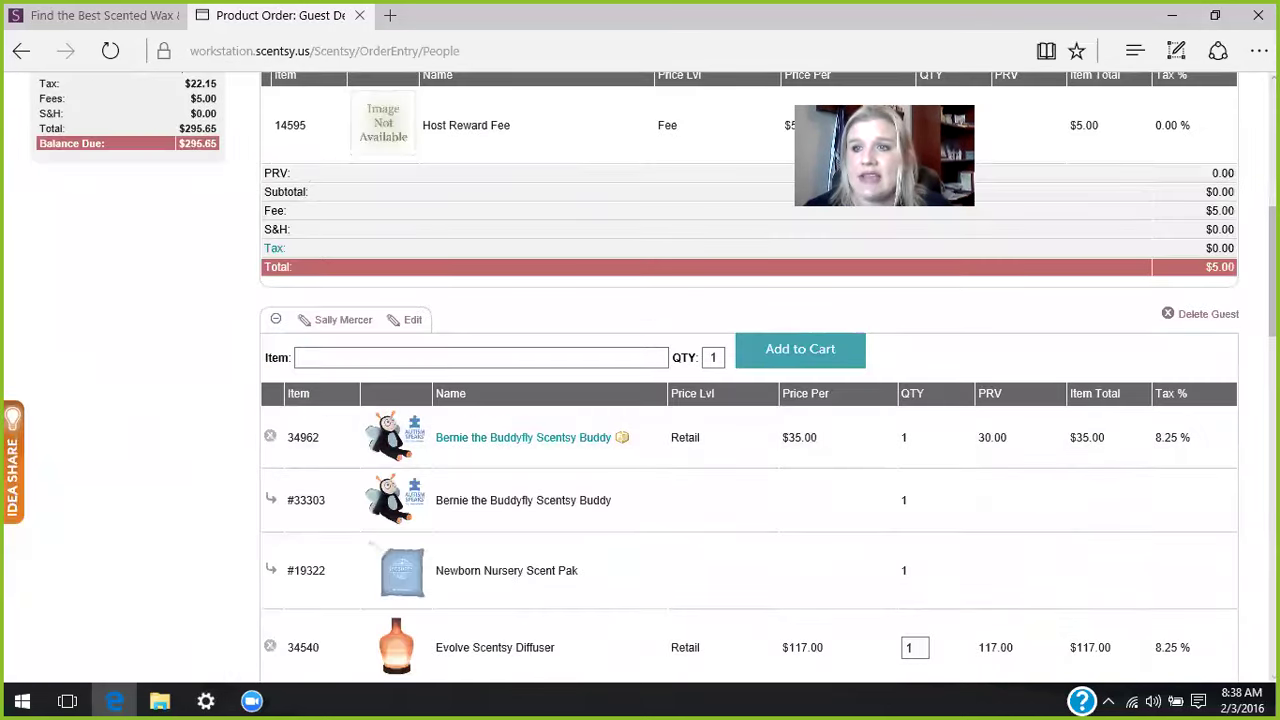
scroll(750, 400, up, 3)
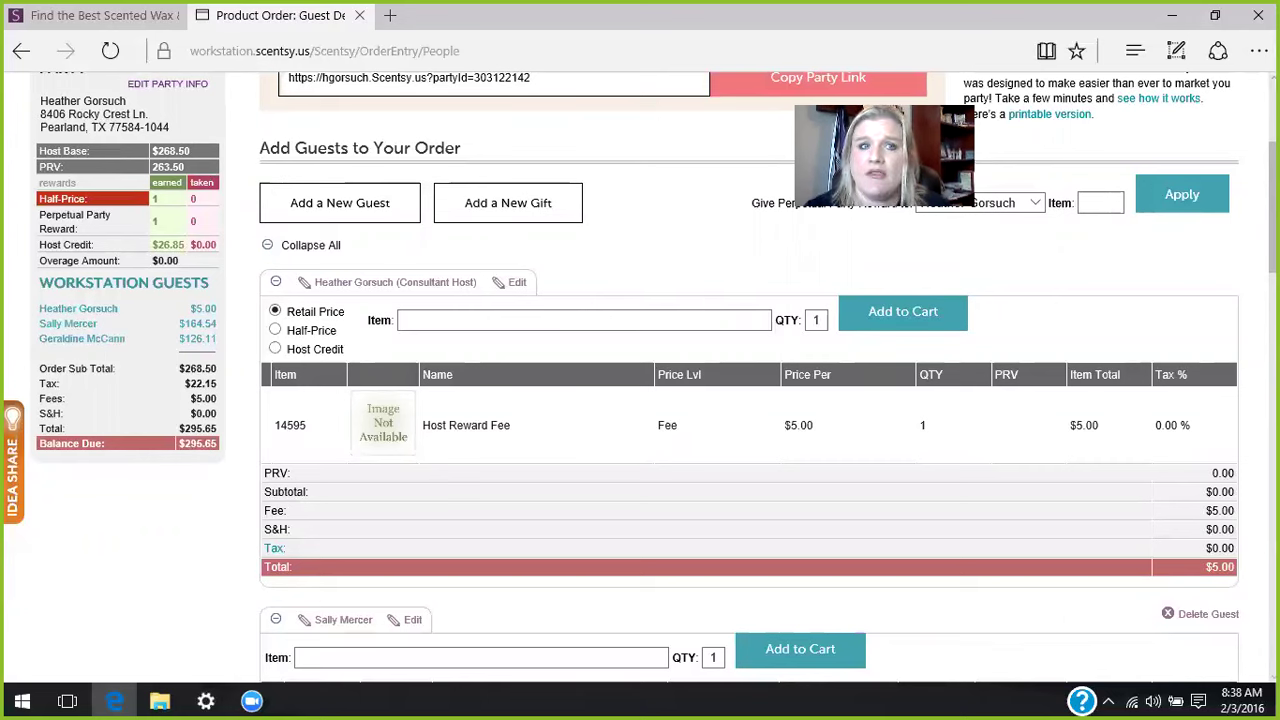
scroll(750, 380, down, 6)
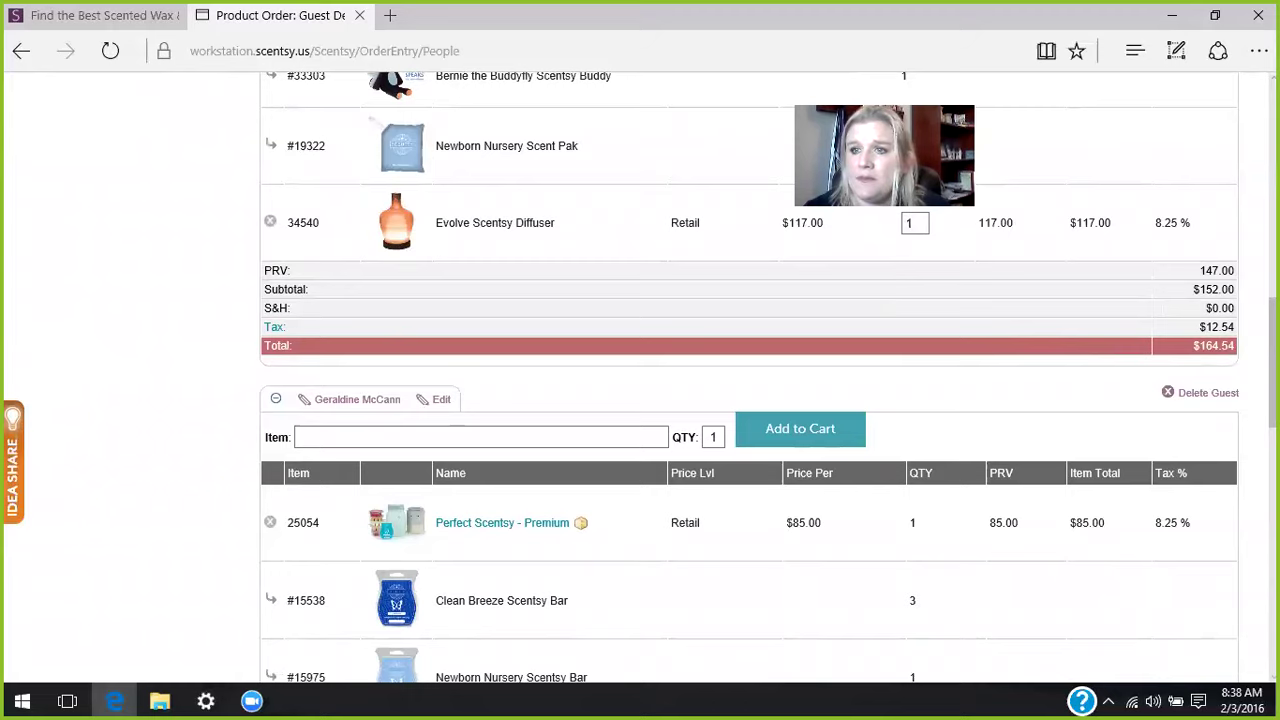
scroll(1205, 453, down, 10)
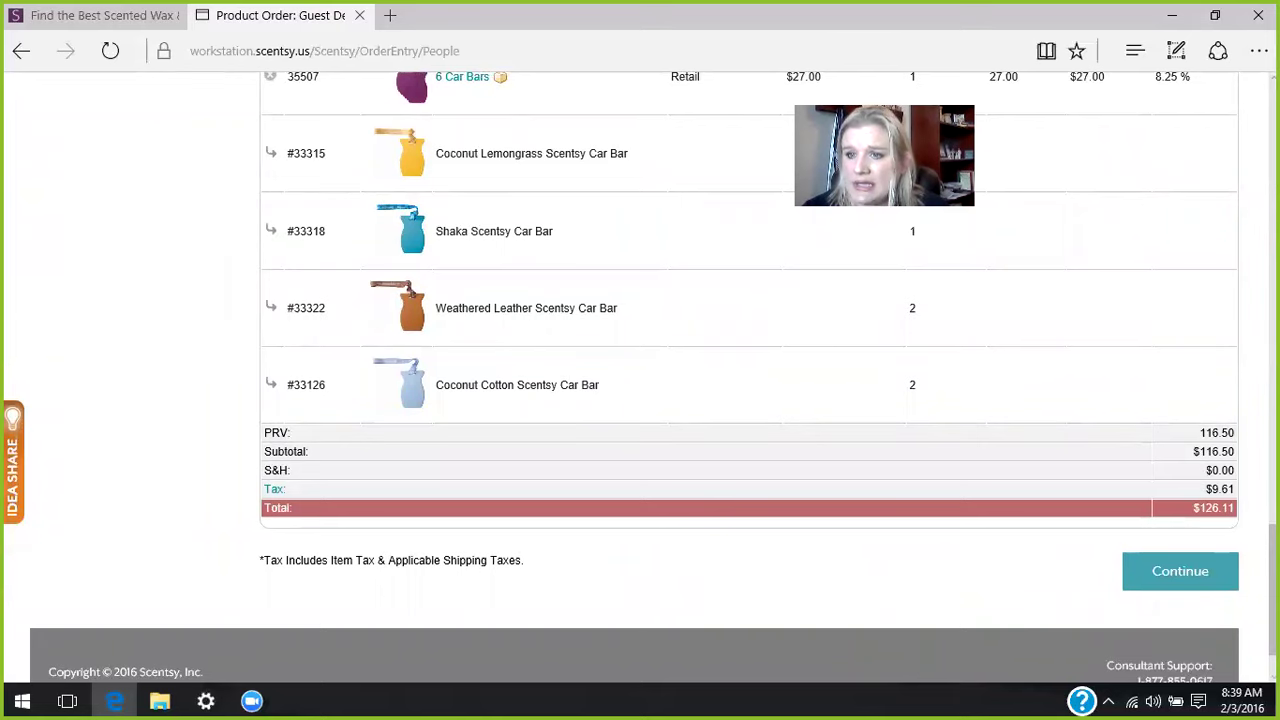
scroll(1230, 230, up, 12)
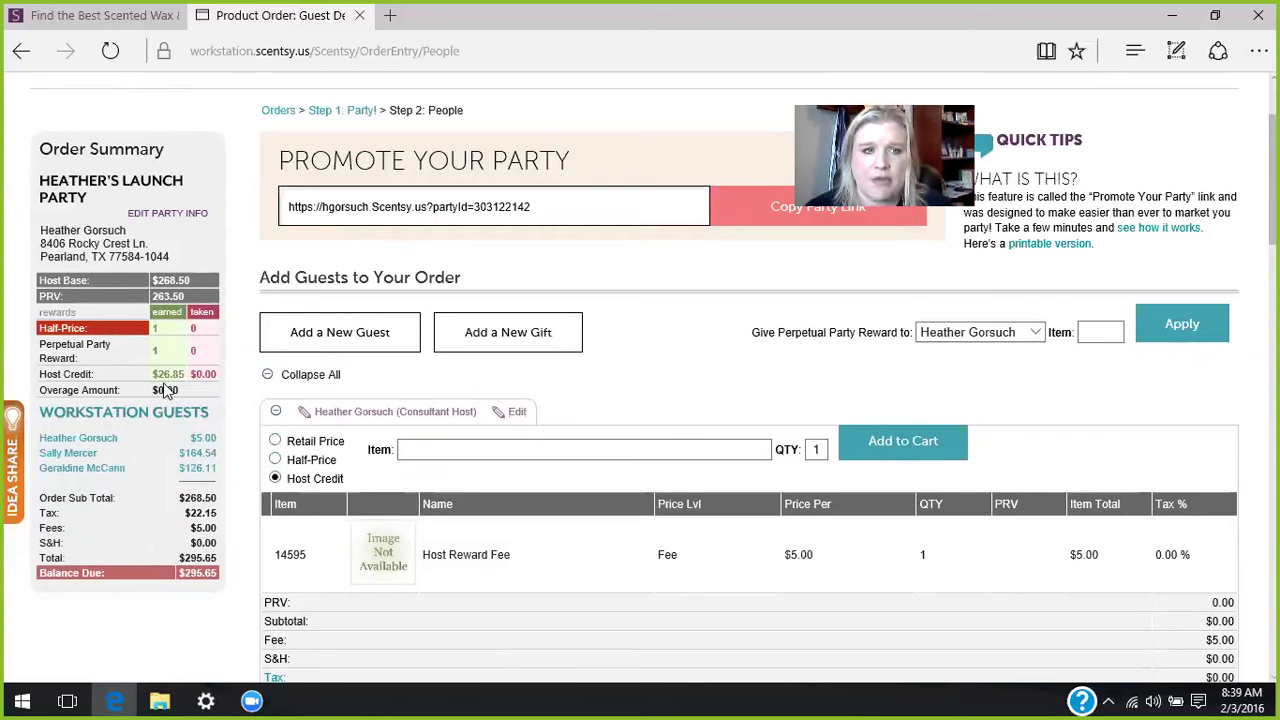
- Add a 6 Scentsy Bars pack (mp-6) filled with six Camu Camu bars to the host's cart
click(434, 449)
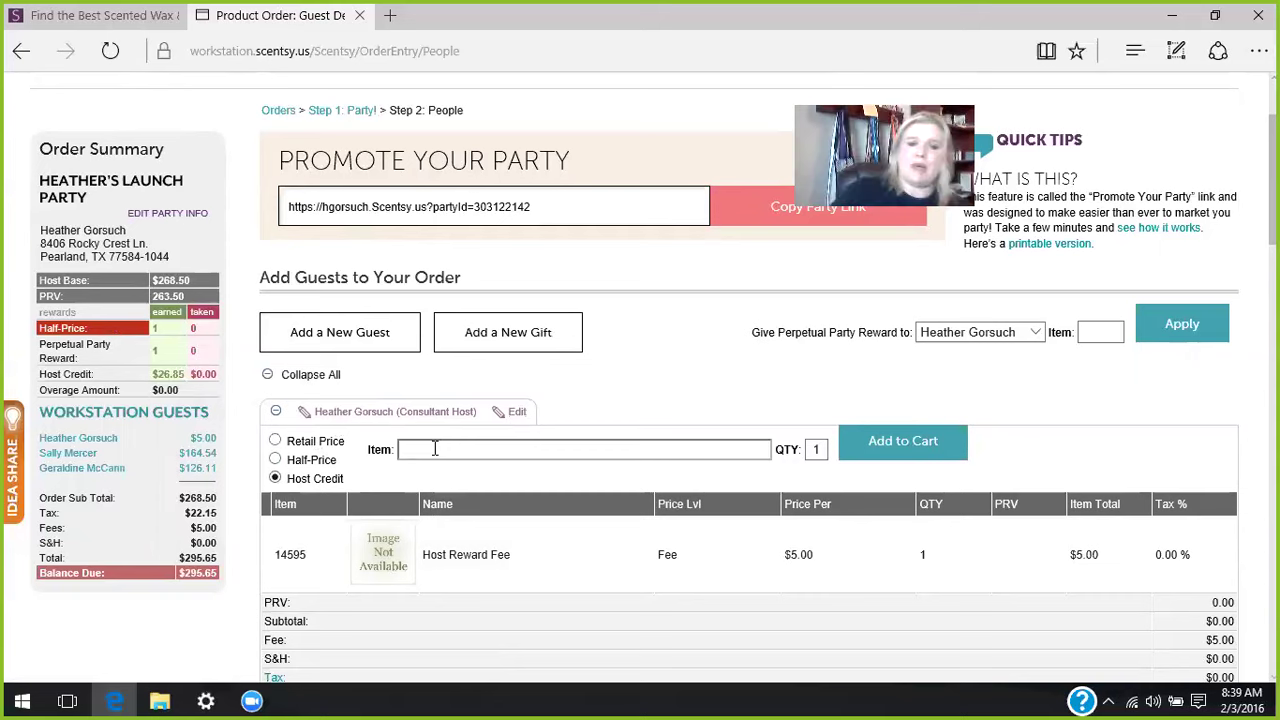
text(mp-6)
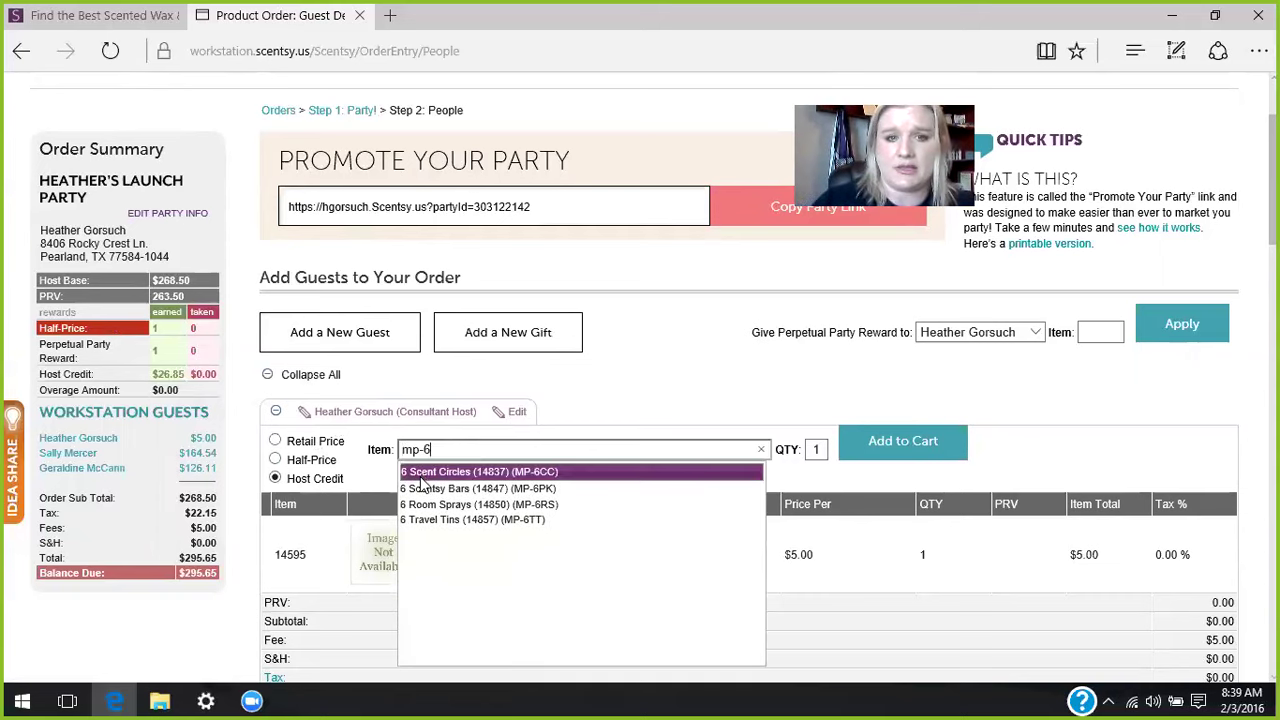
click(424, 490)
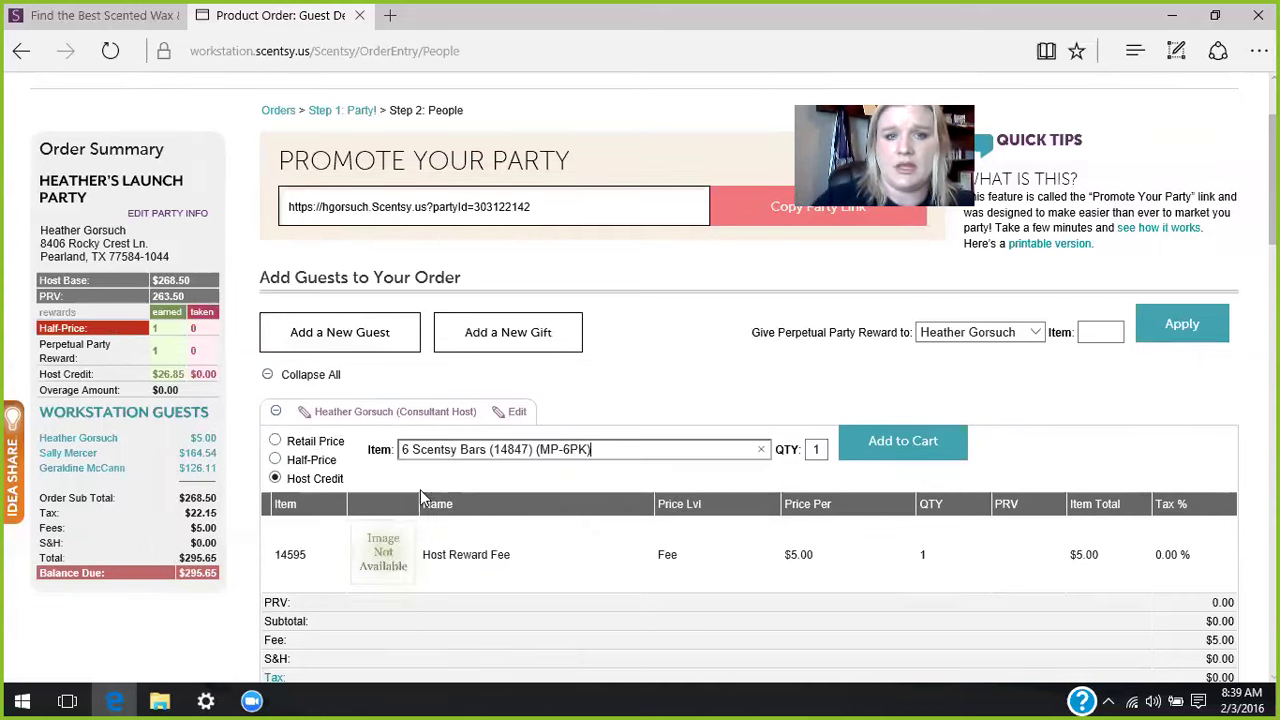
click(862, 443)
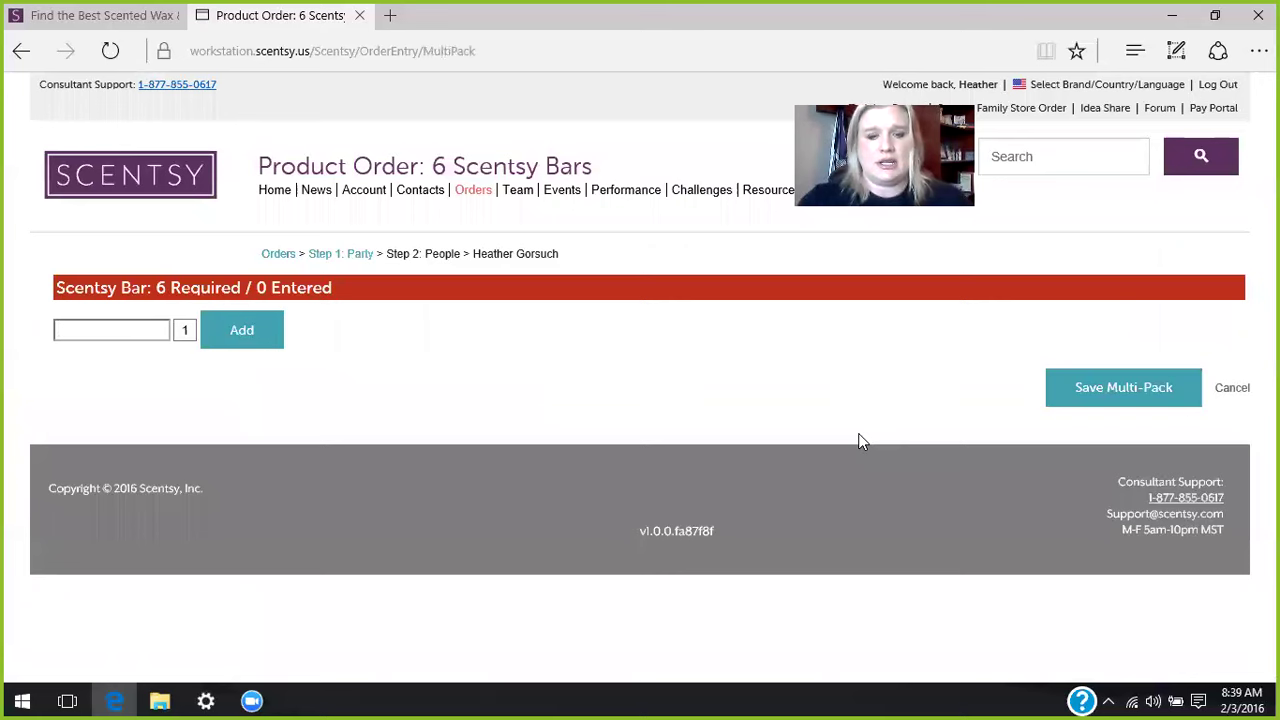
text(camu)
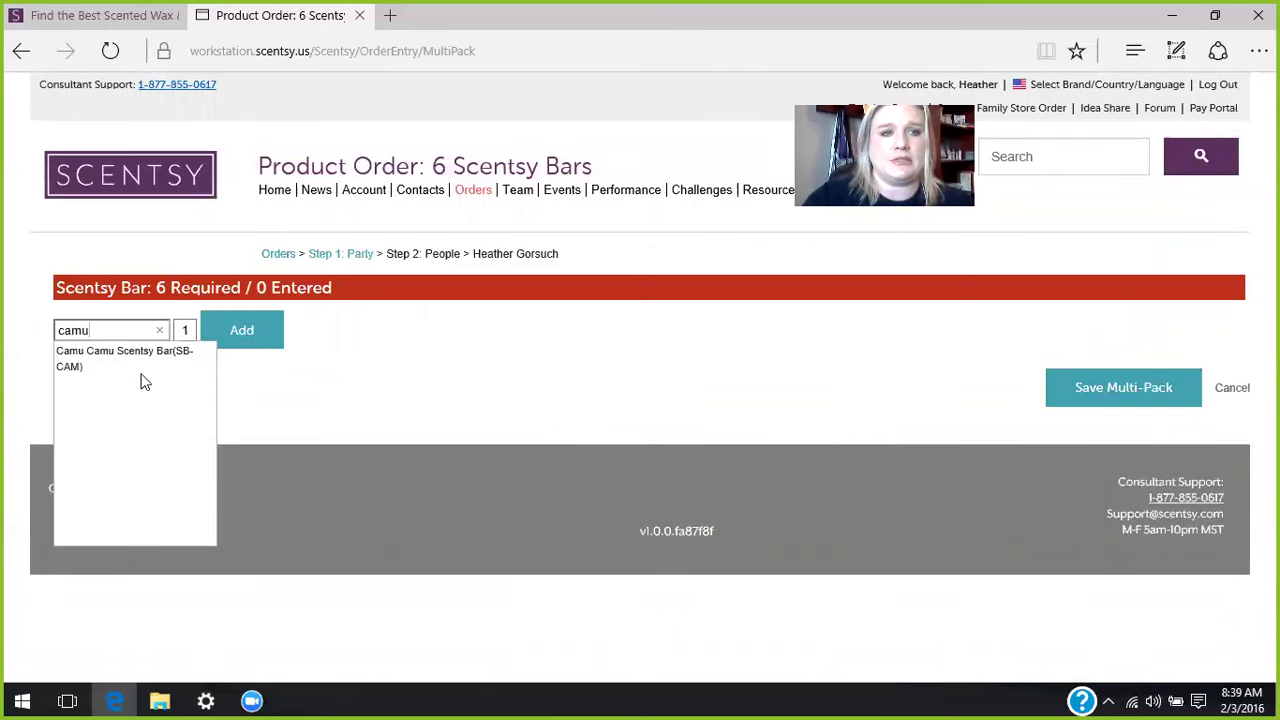
click(140, 365)
text(6)
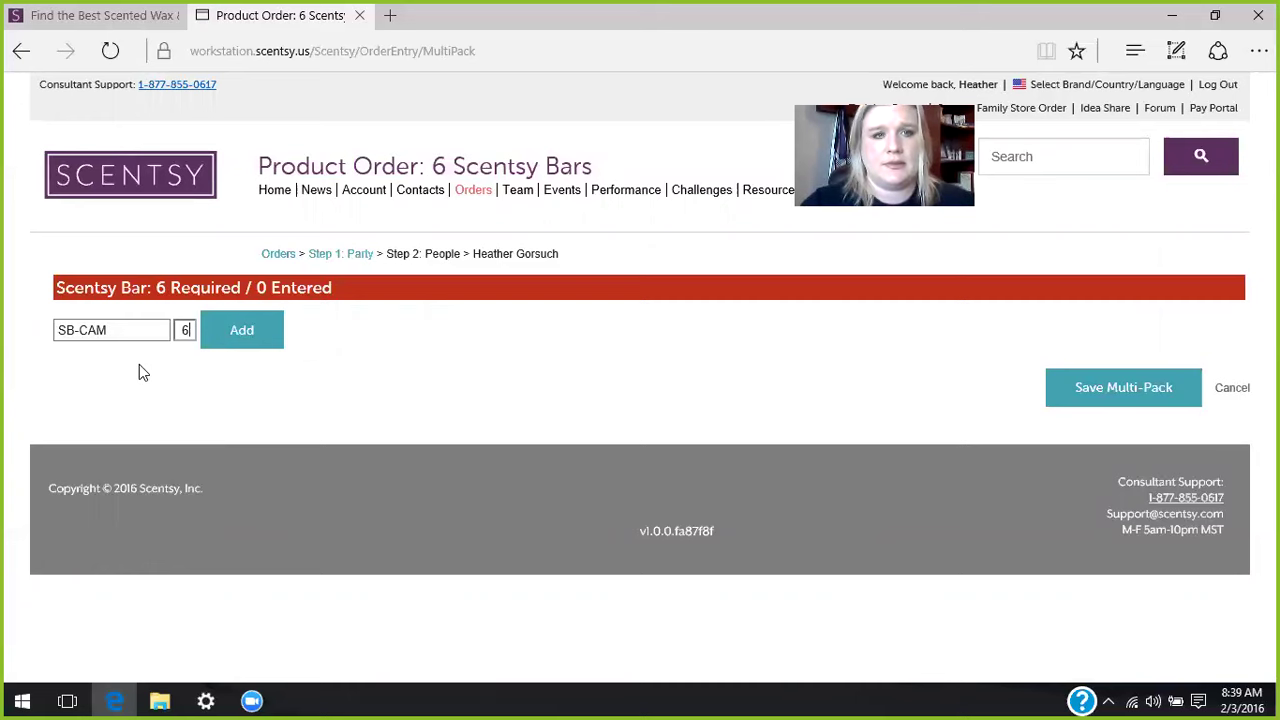
click(230, 344)
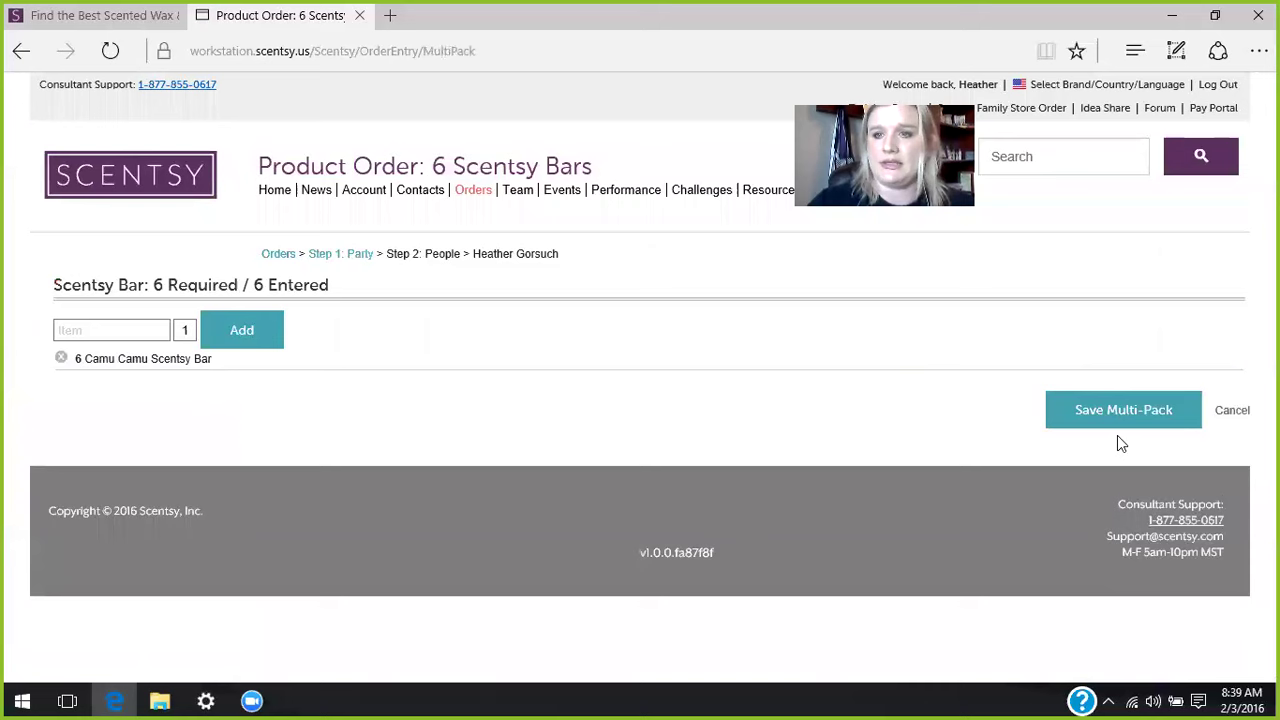
click(1116, 423)
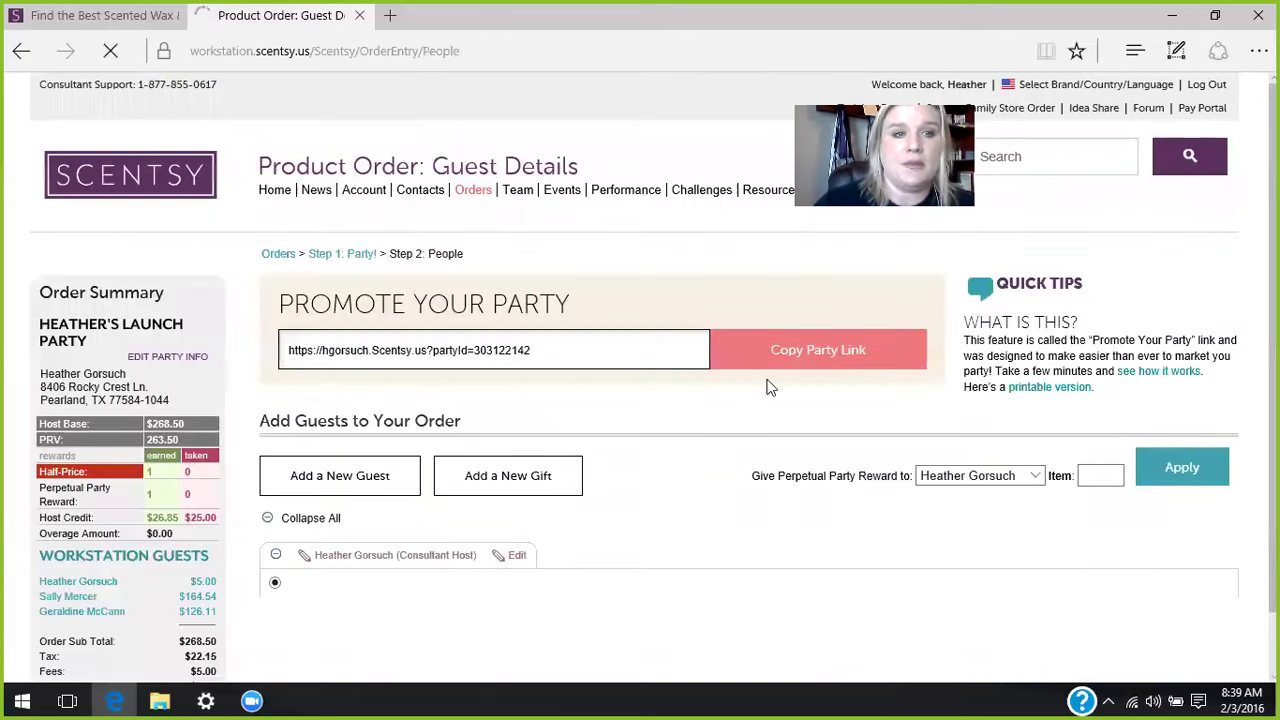
- Add a 25 Watt Light Bulb at the $1.80 retail price to the host's items
scroll(195, 525, down, 3)
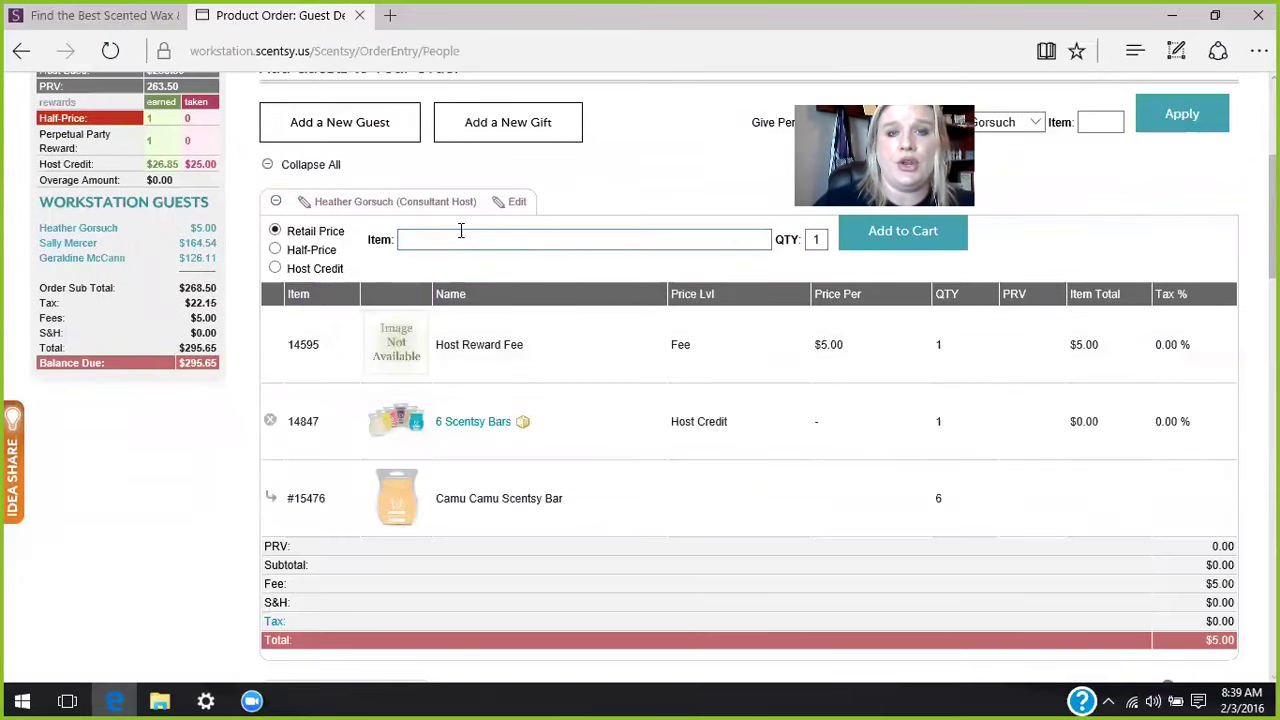
click(457, 240)
text(25)
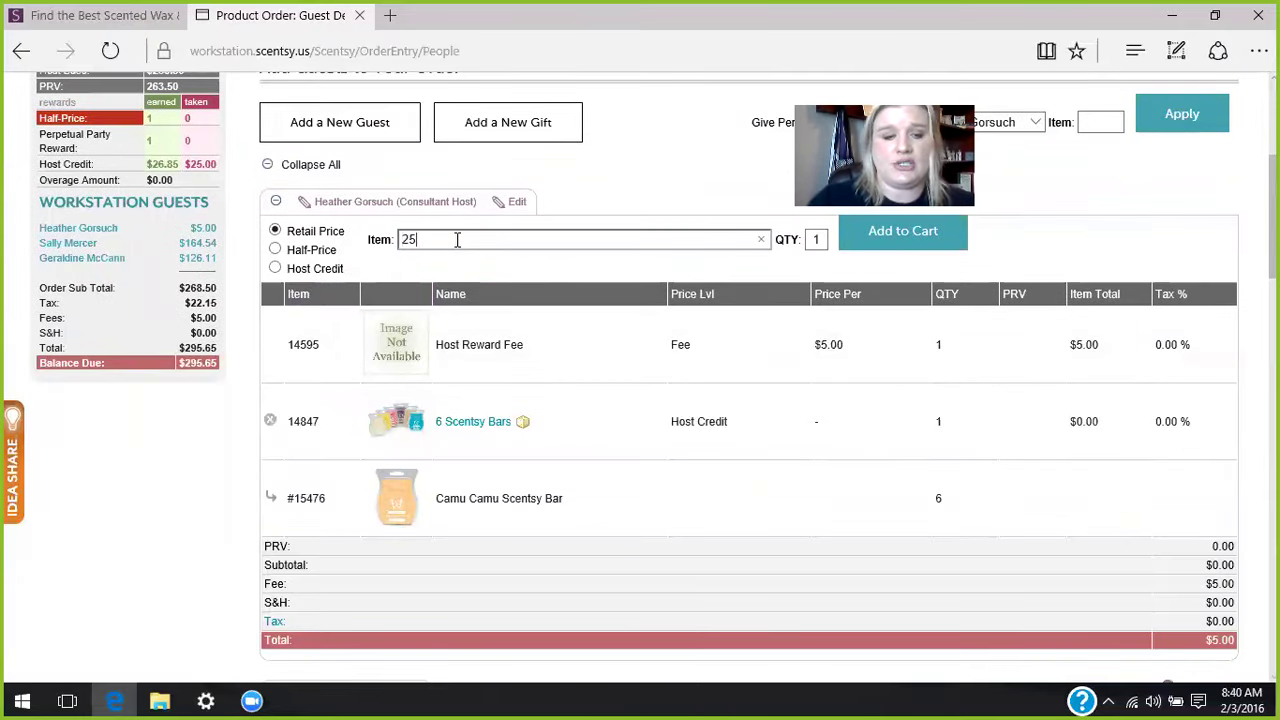
text(w)
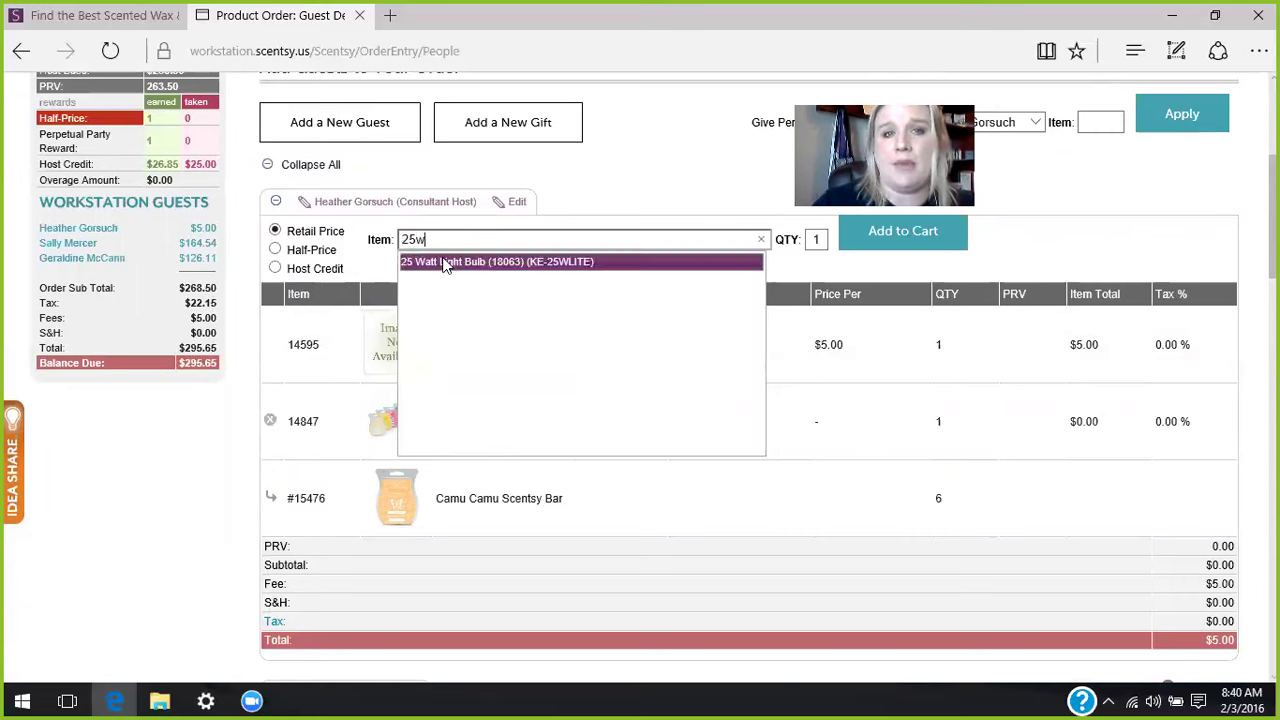
click(447, 261)
click(893, 235)
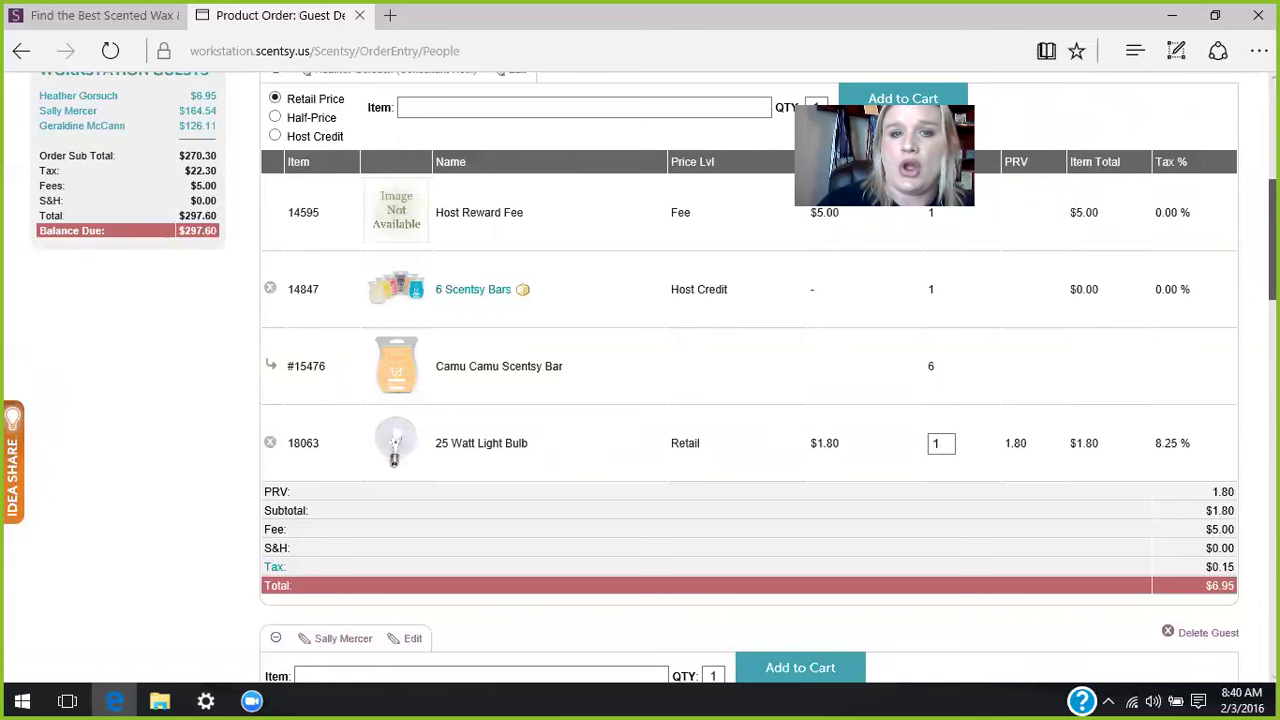
scroll(750, 380, up, 3)
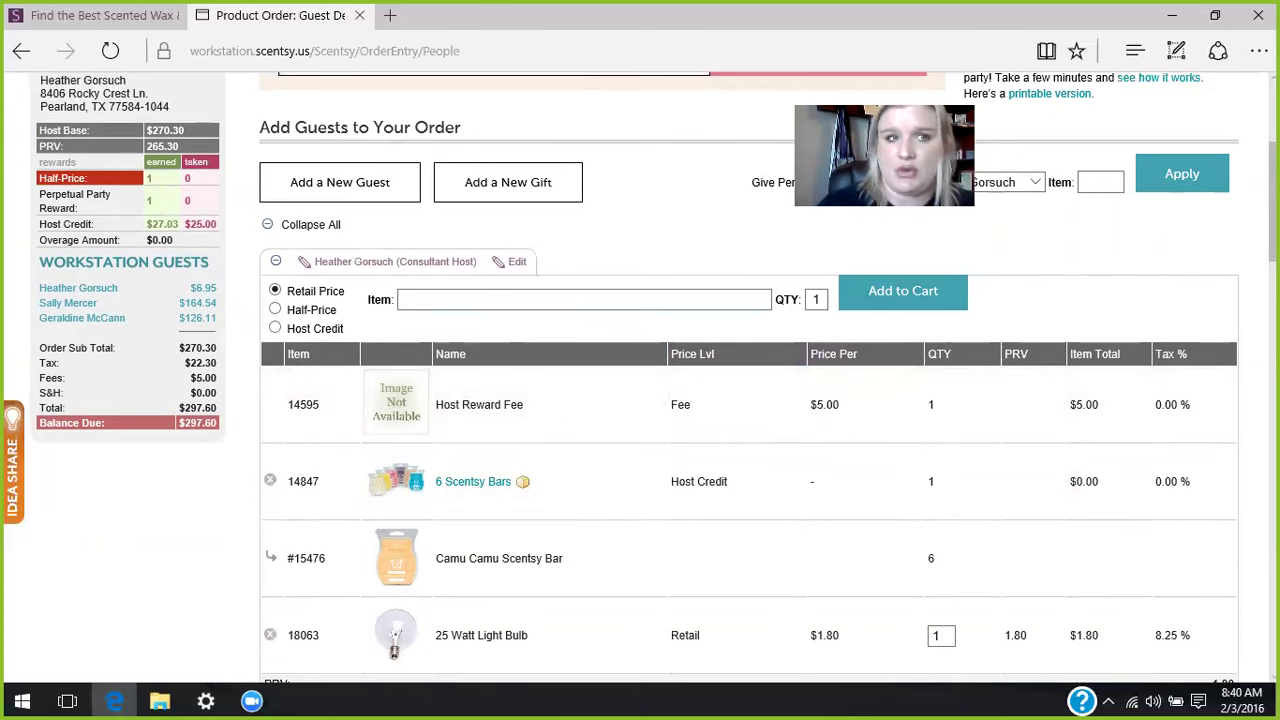
scroll(750, 380, down, 3)
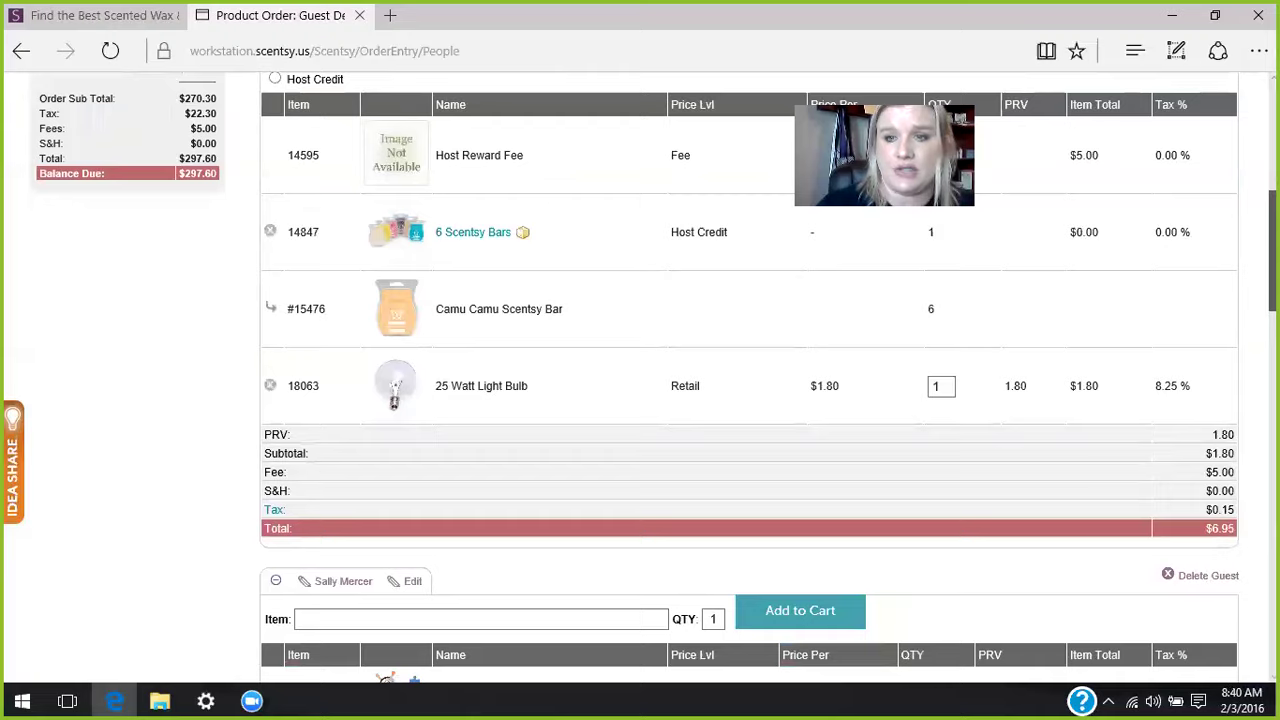
scroll(1243, 275, down, 2)
scroll(1243, 275, up, 3)
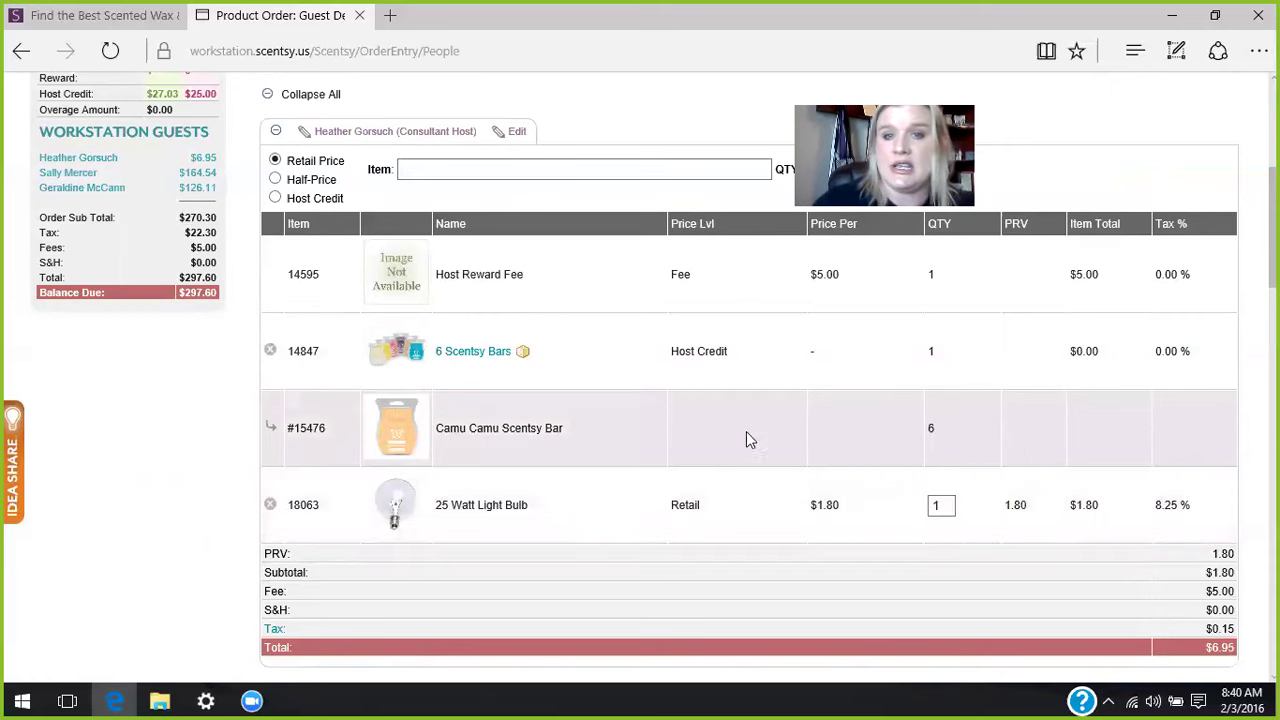
- Swap the retail 25 Watt Light Bulb for a Host Credit one at $0.15, then choose Half-Price
click(271, 507)
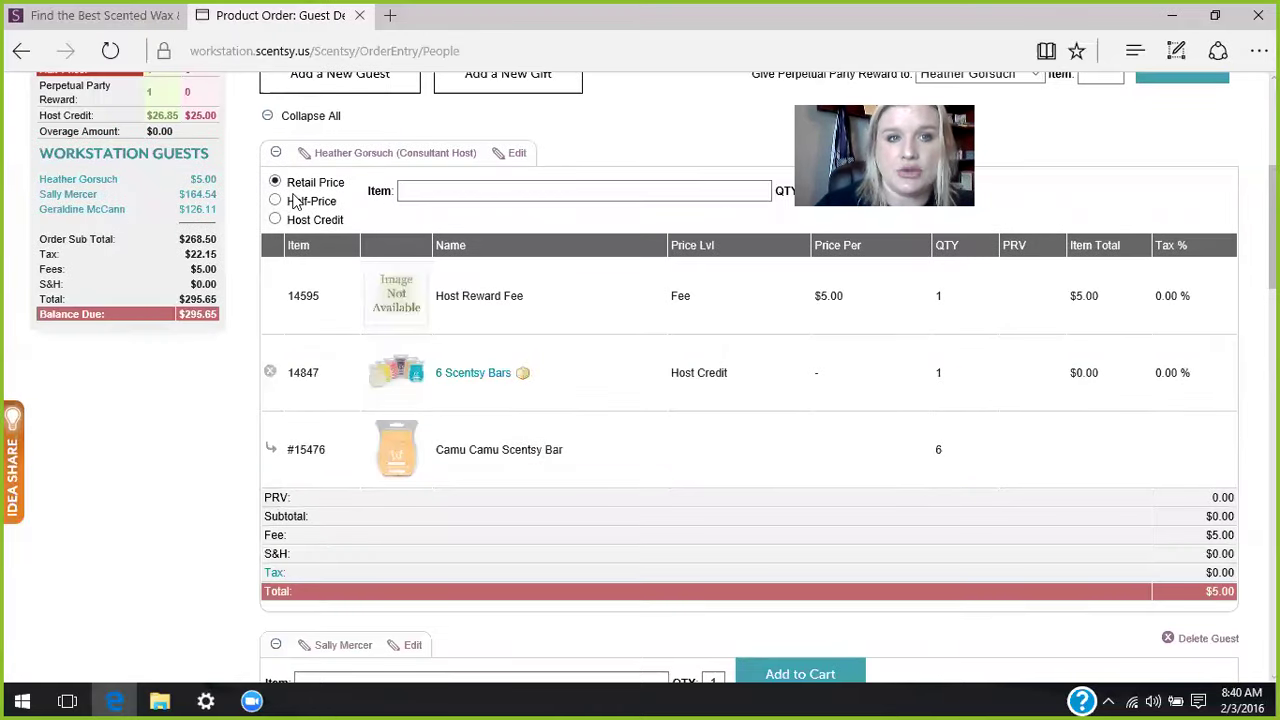
click(276, 220)
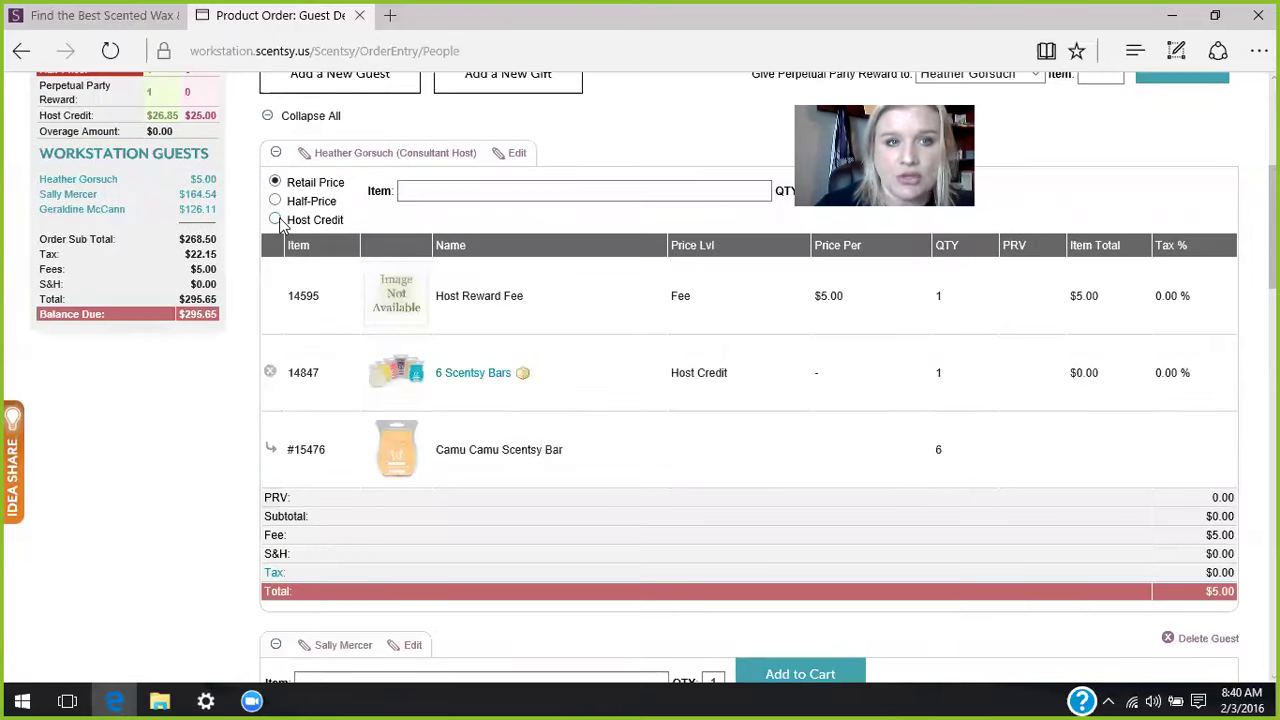
click(421, 193)
text(25w)
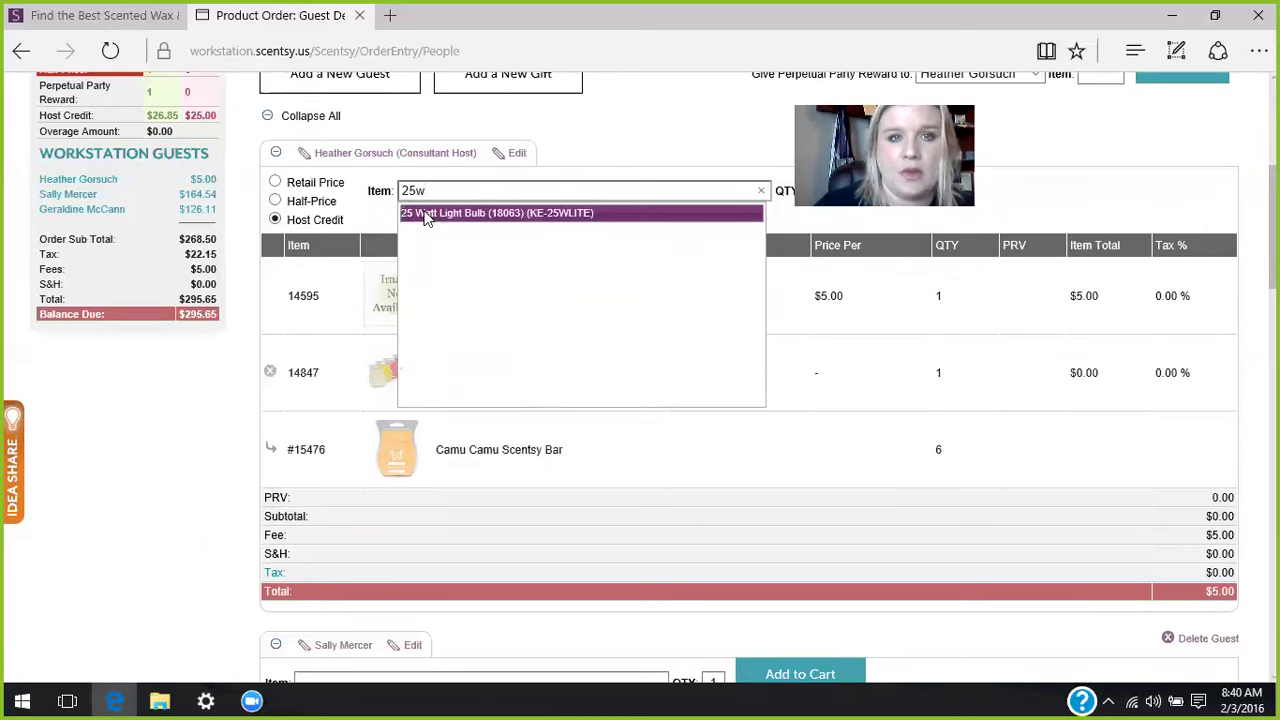
click(429, 208)
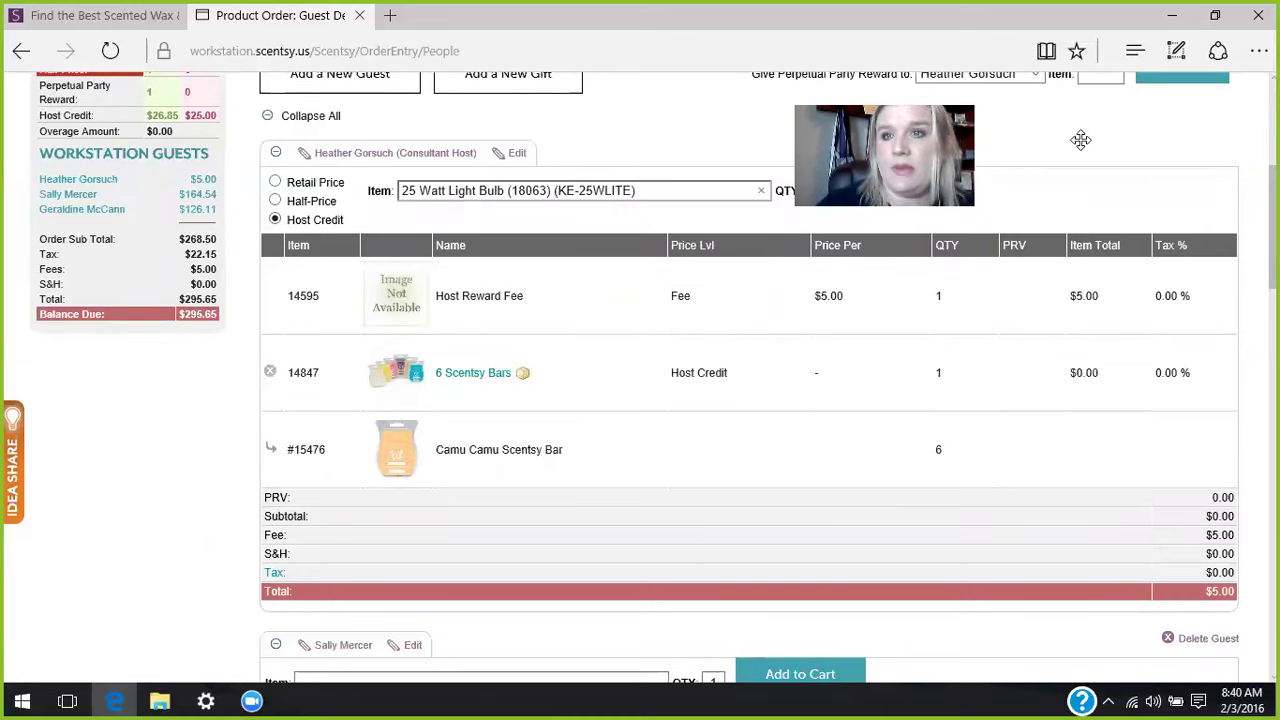
click(903, 185)
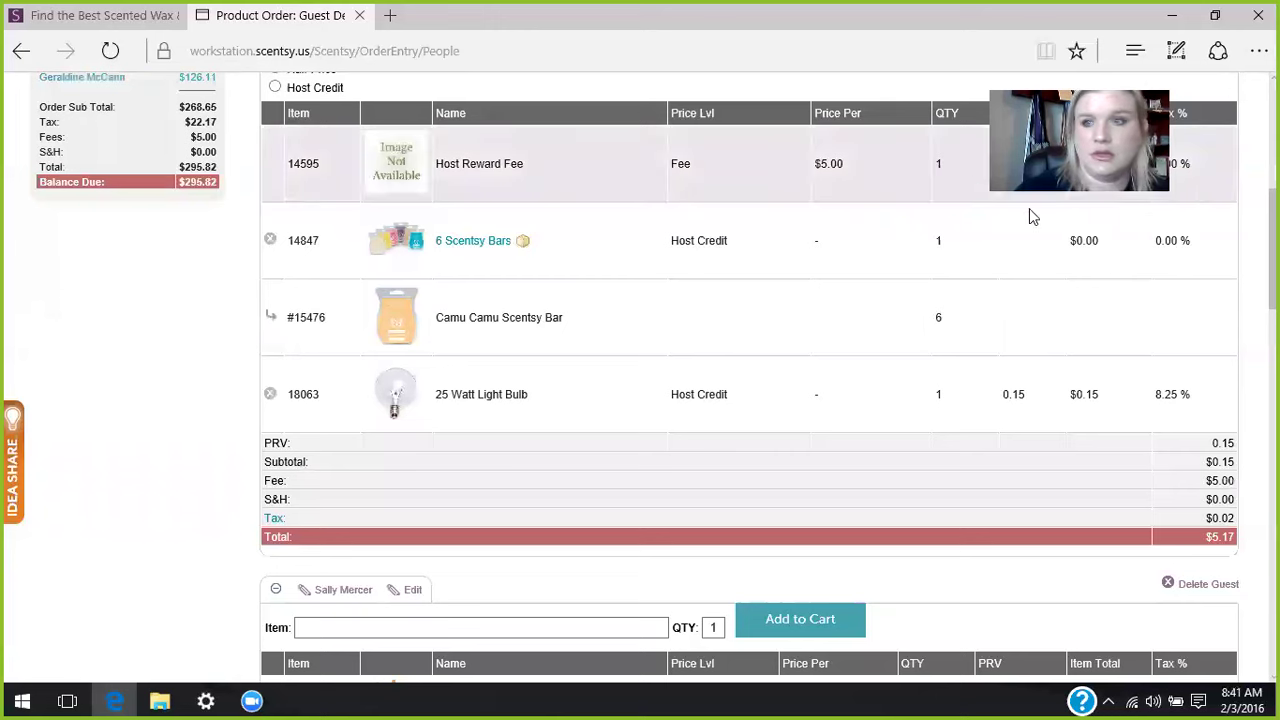
scroll(749, 400, up, 2)
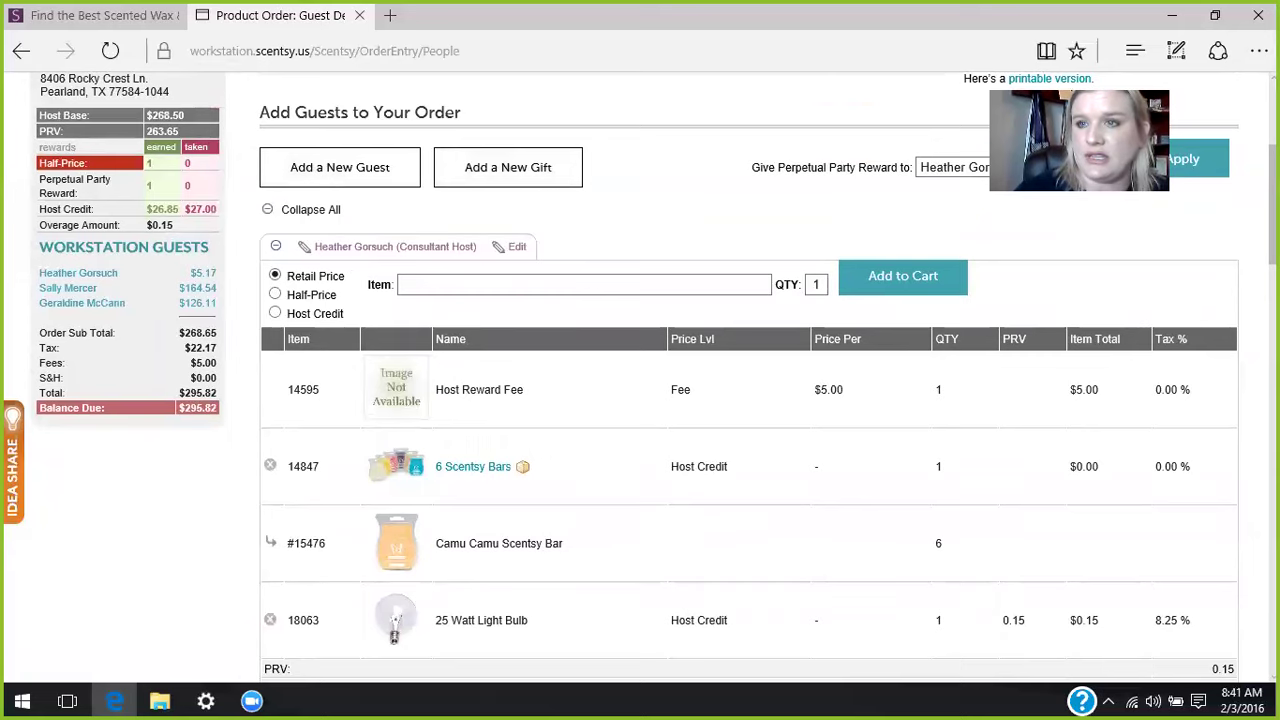
scroll(749, 400, down, 3)
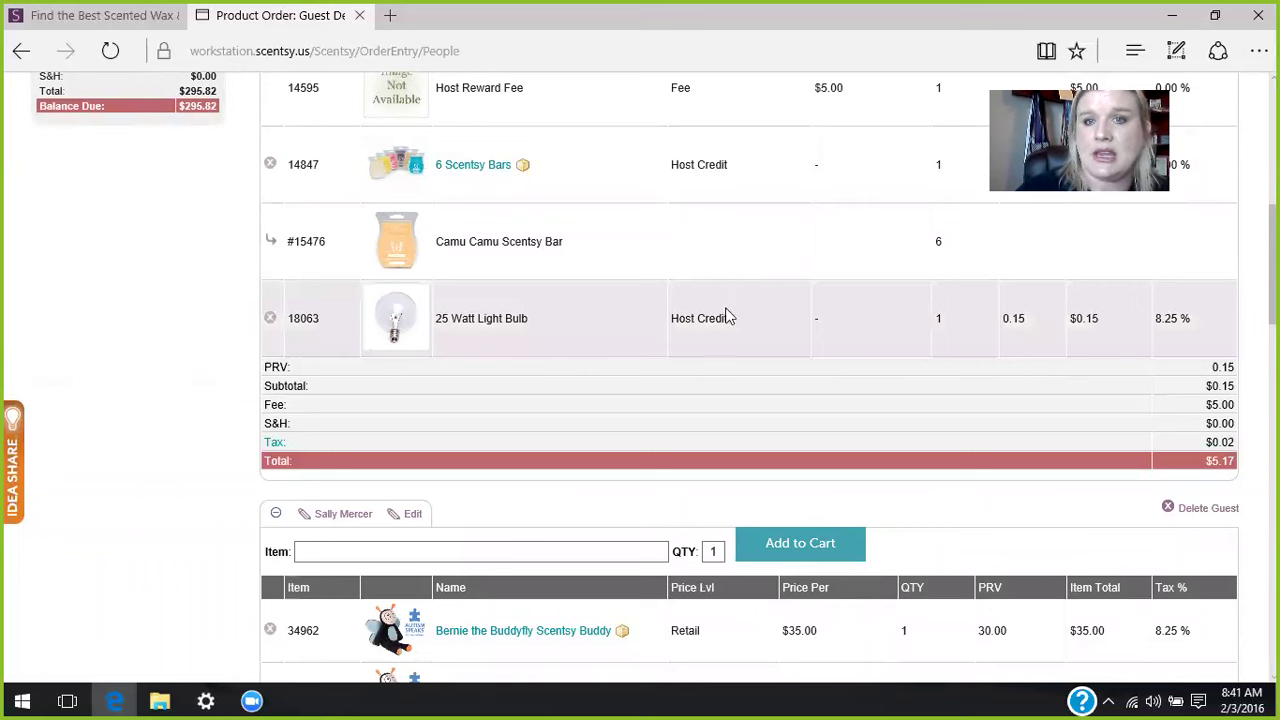
scroll(629, 294, up, 3)
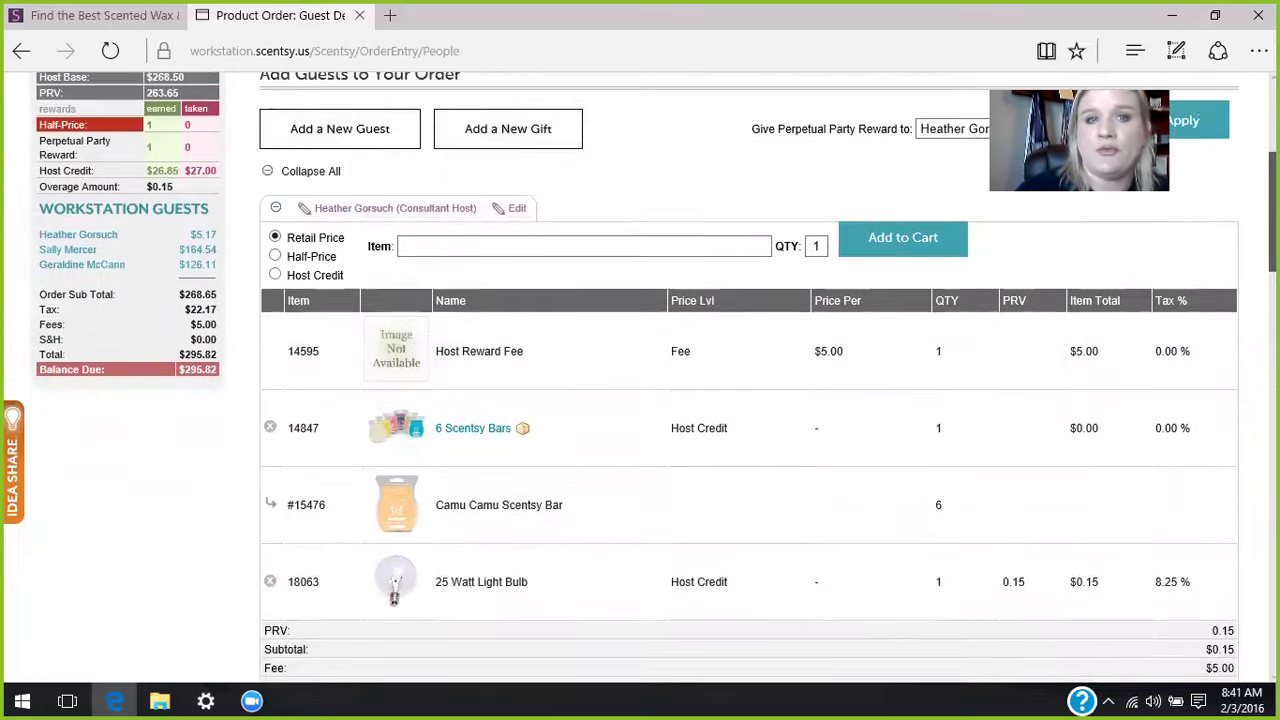
click(276, 270)
- Add Scentsy System - Nightlight (25059) to the host's order at half price
click(438, 259)
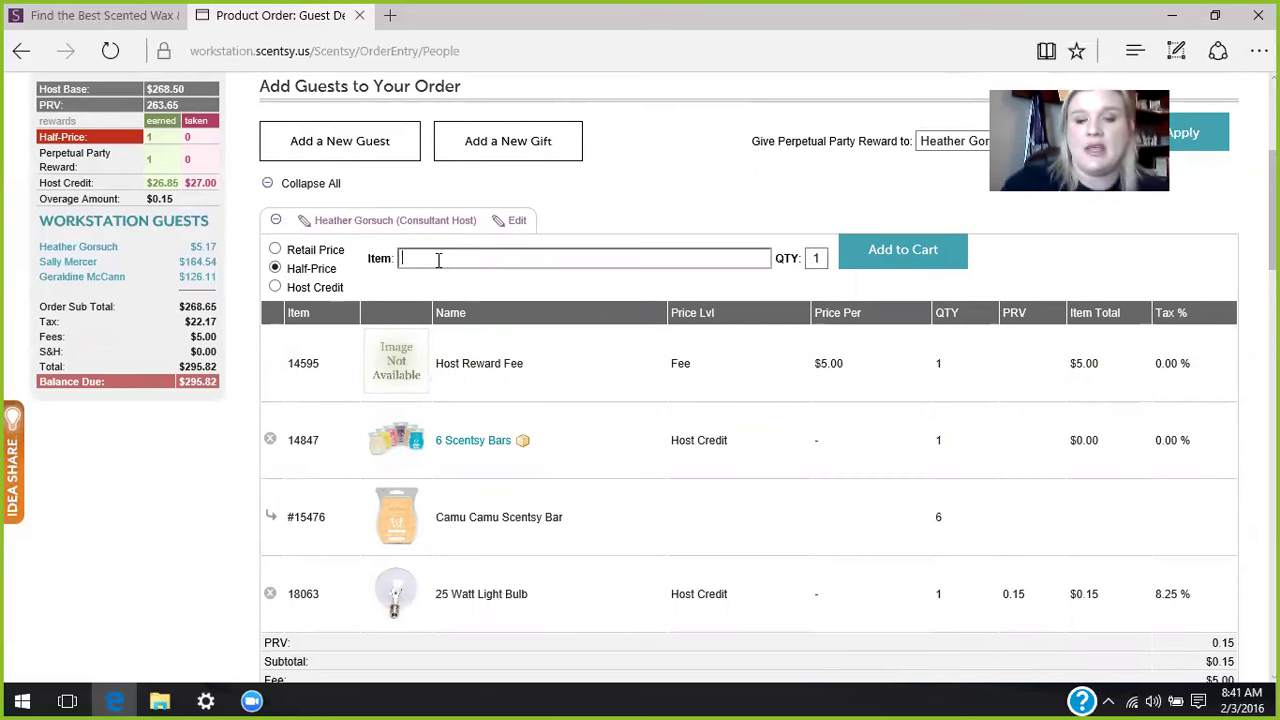
text(sc)
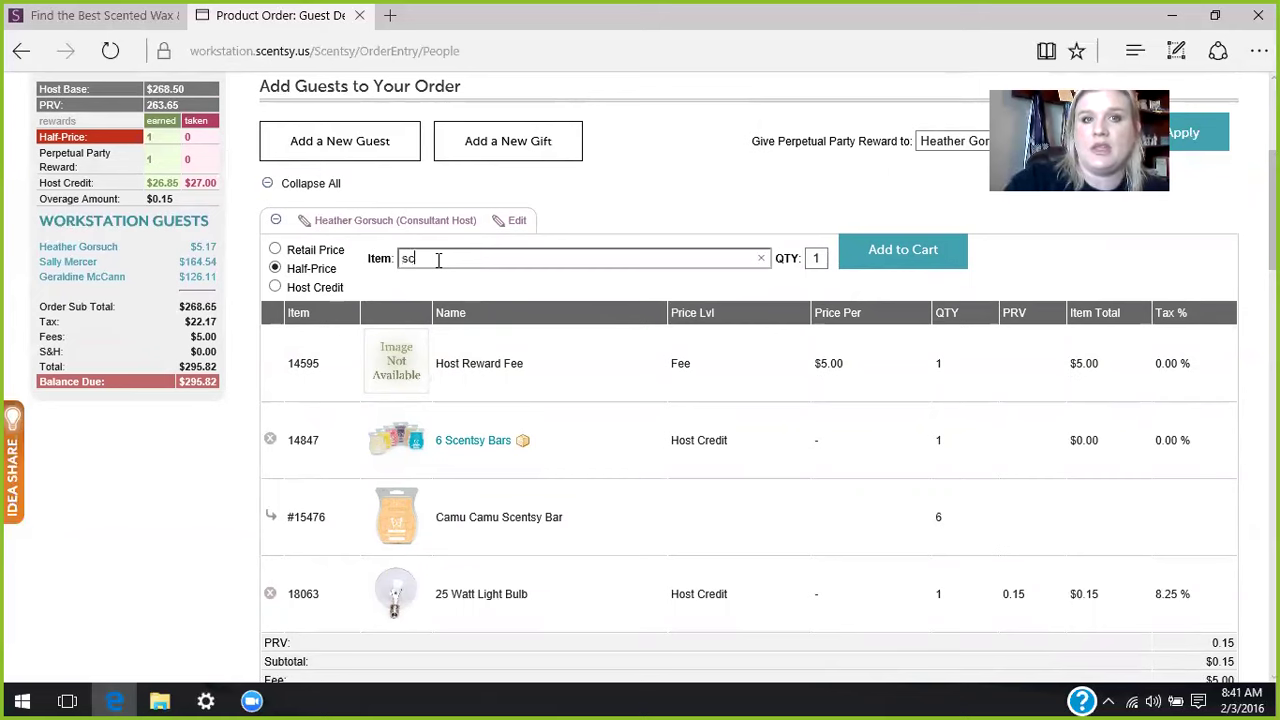
text(entsy sys)
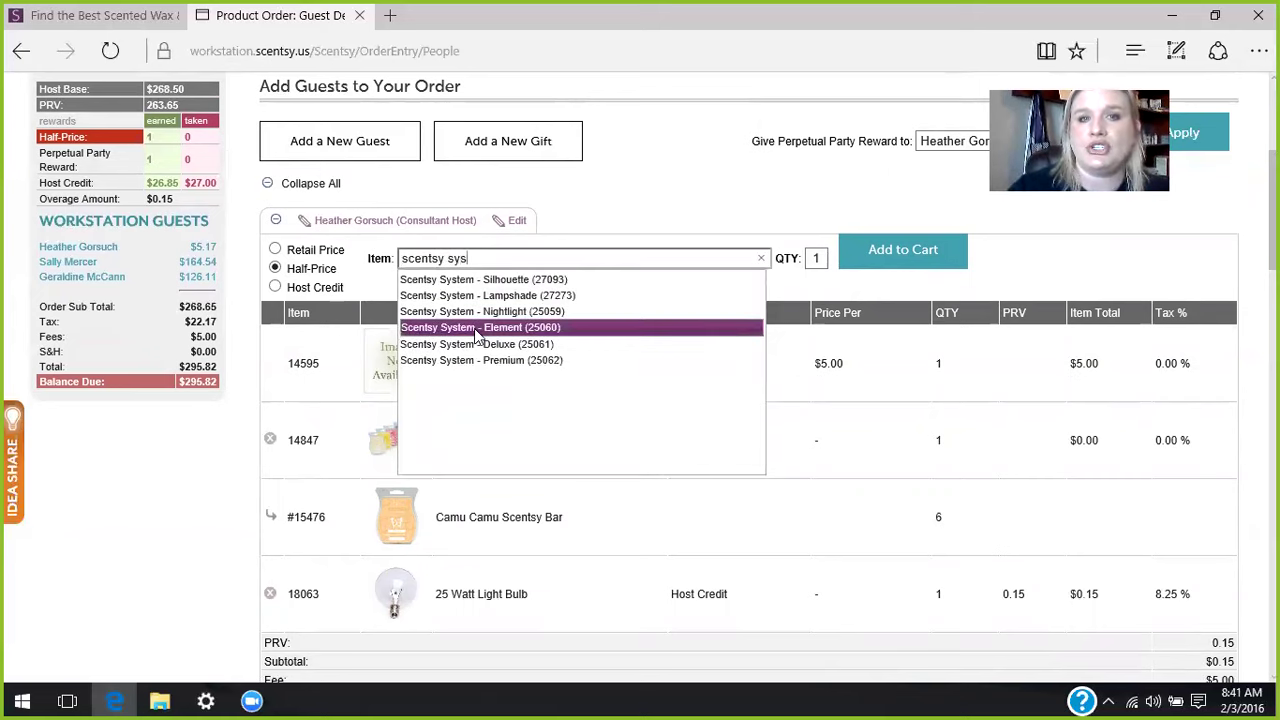
click(478, 318)
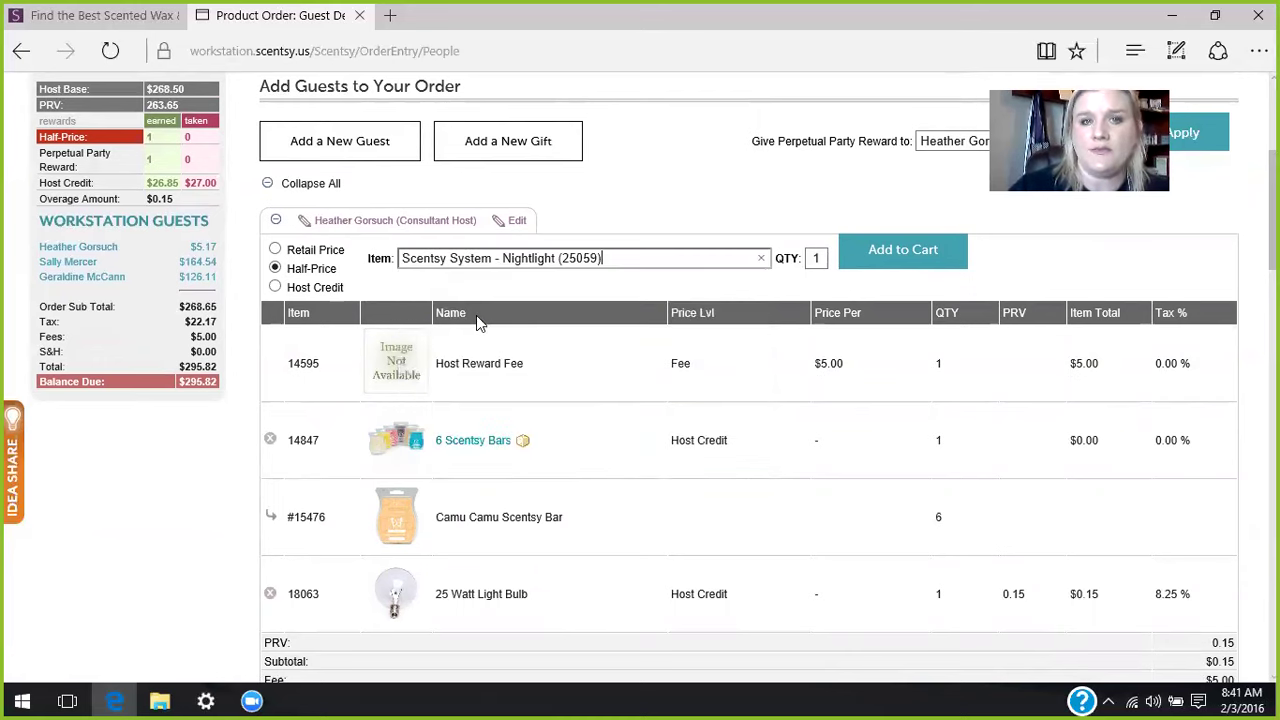
click(862, 250)
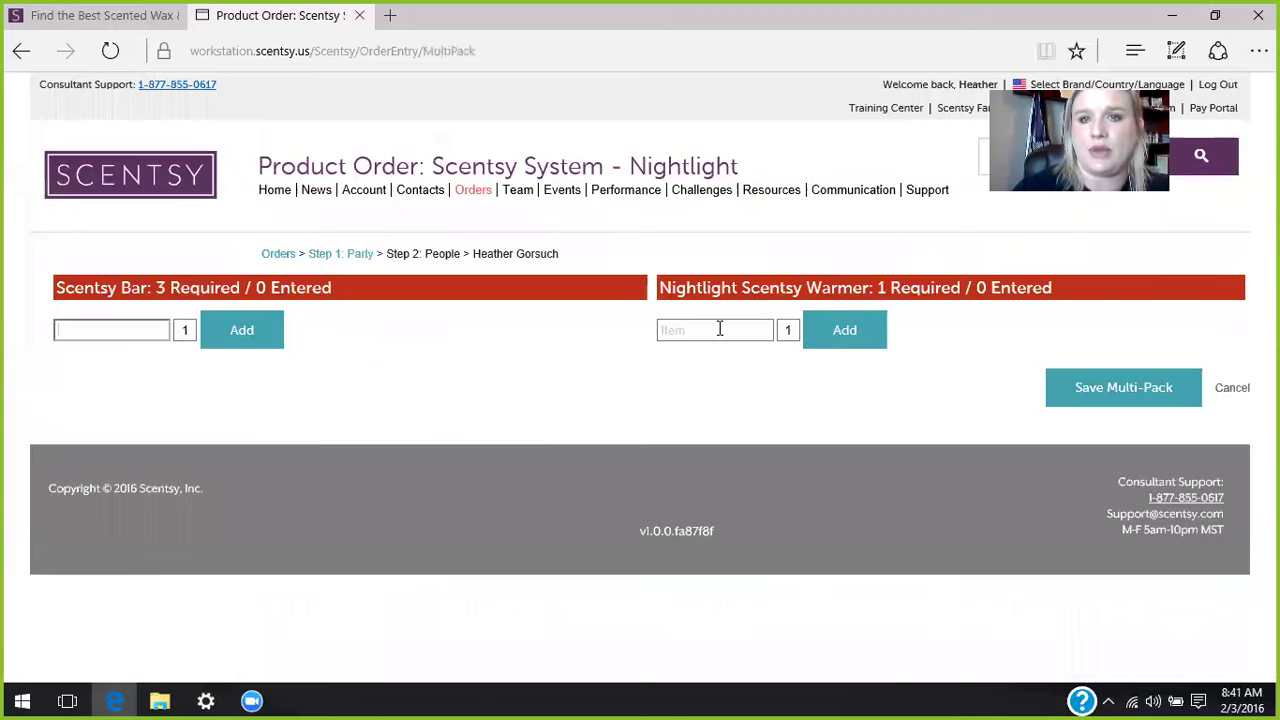
- Add the Believe Nightlight Scentsy Warmer to the Nightlight multi-pack
click(703, 334)
text(believ)
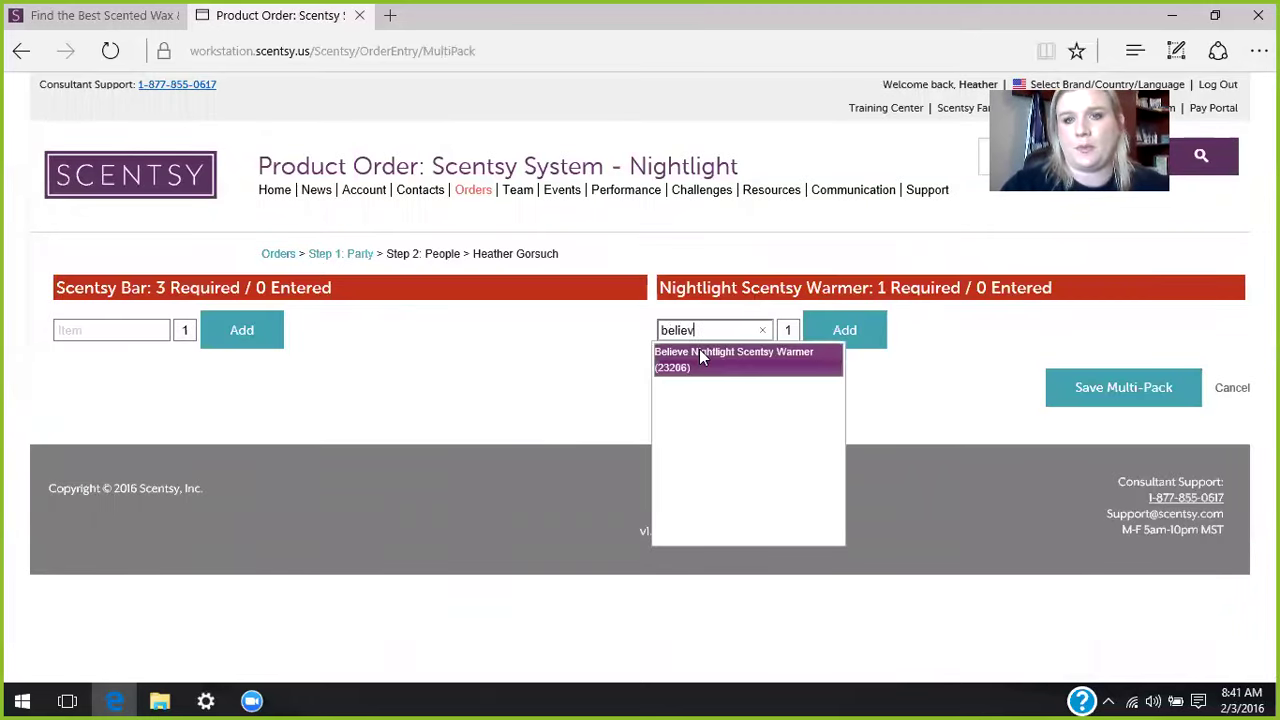
click(699, 355)
click(858, 330)
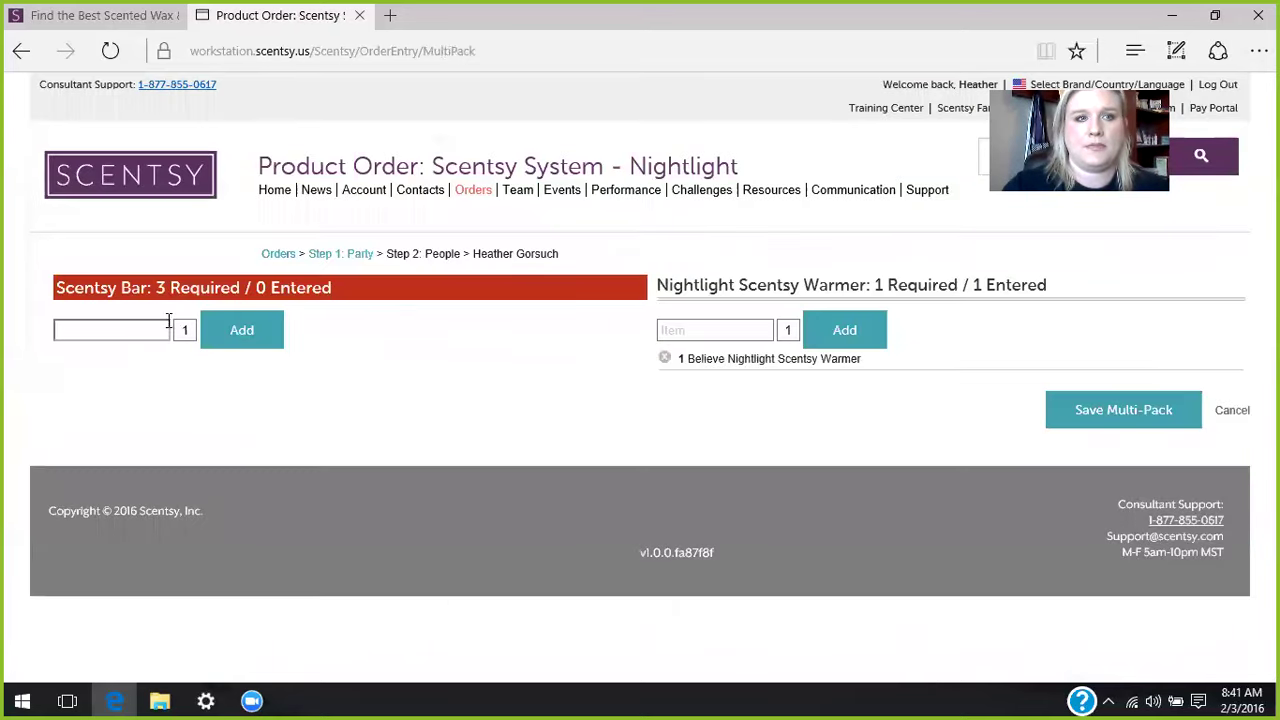
- Add Blueberry Cheesecake and a pumpkin Scentsy Bar as the first two bars
click(150, 328)
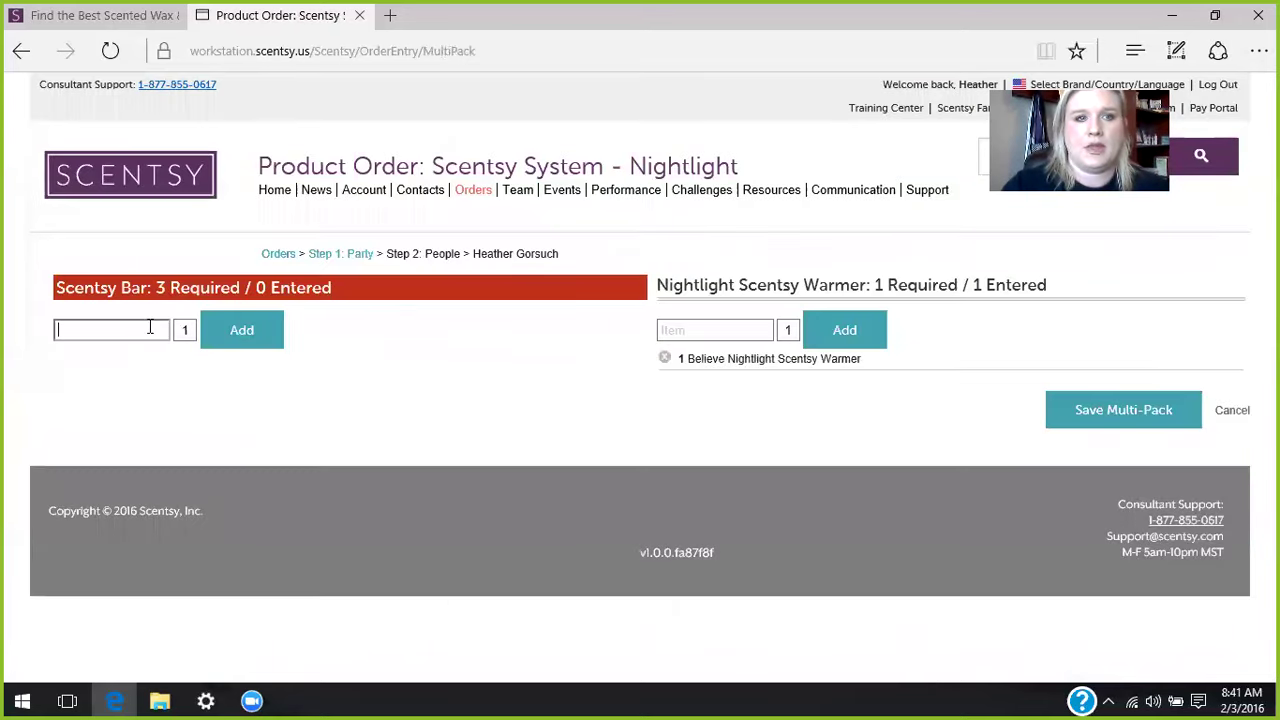
text(bl)
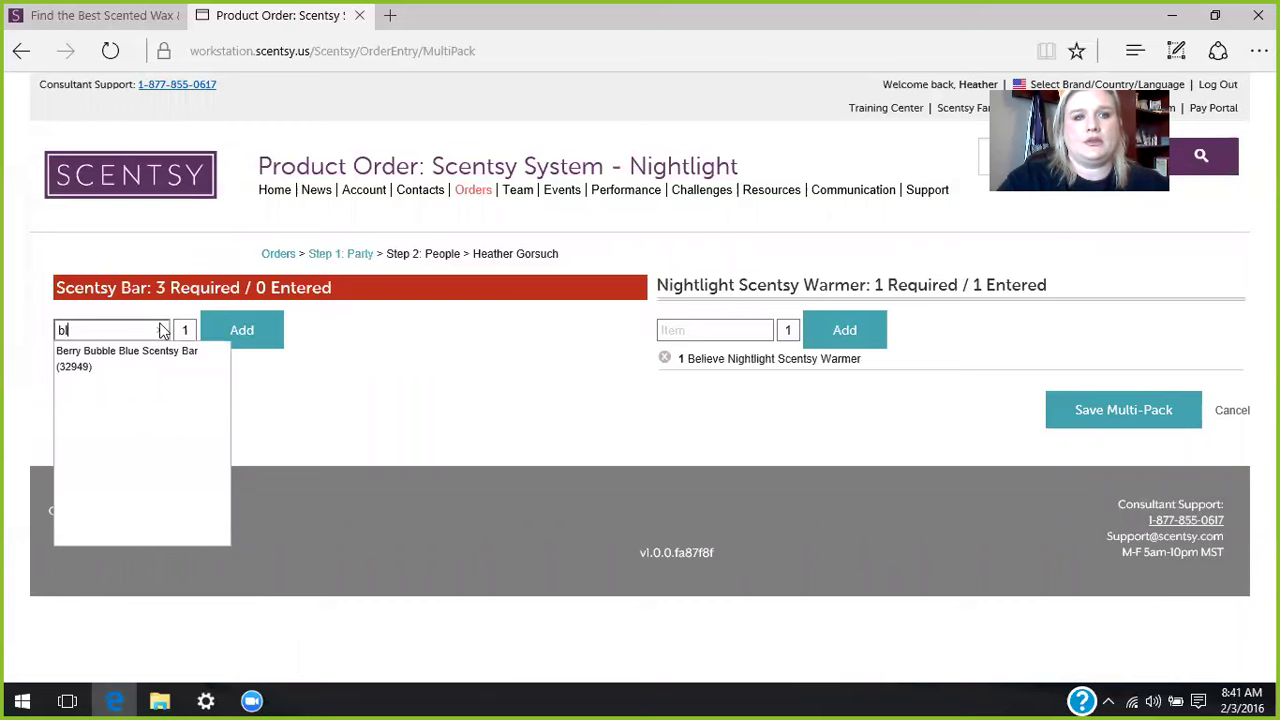
text(ue)
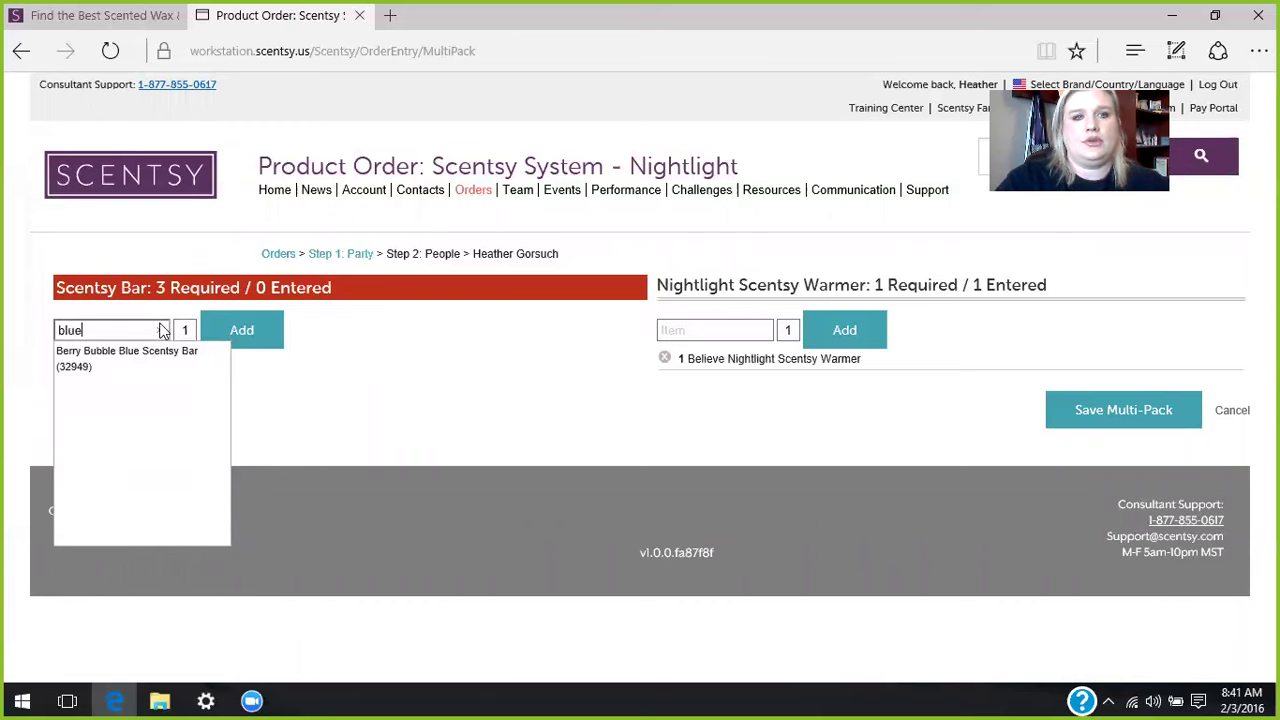
click(126, 385)
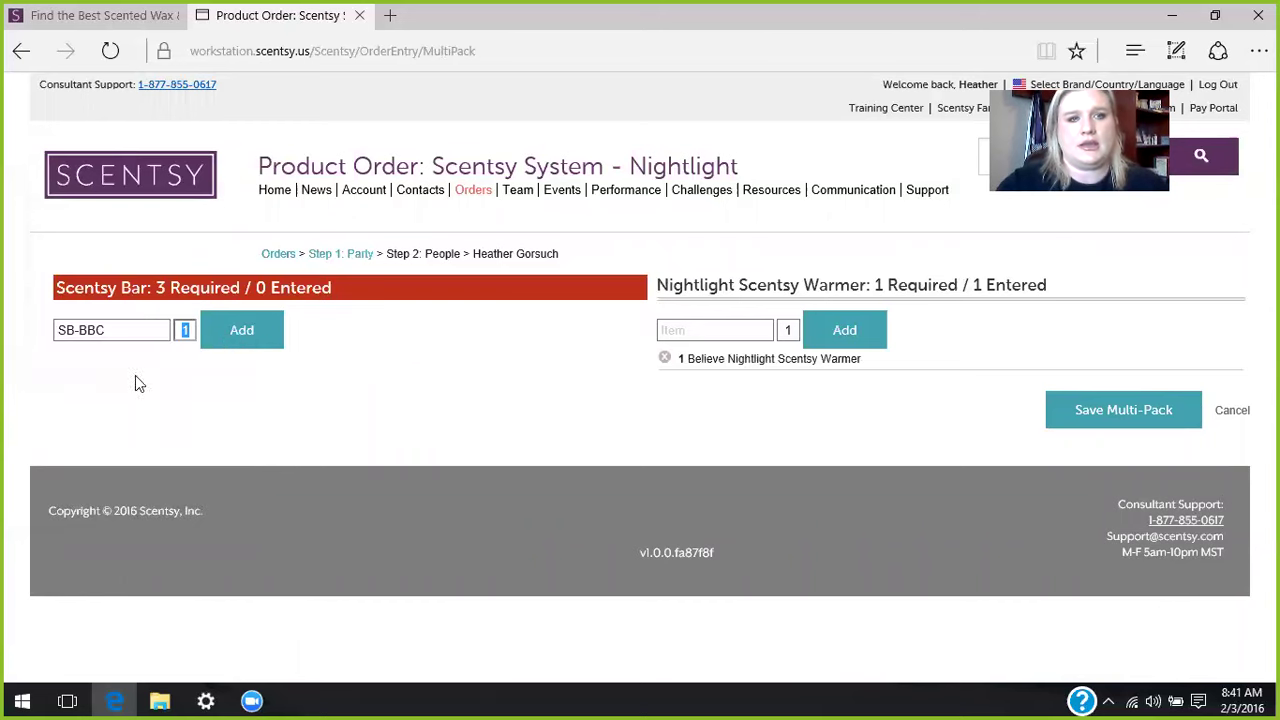
click(229, 331)
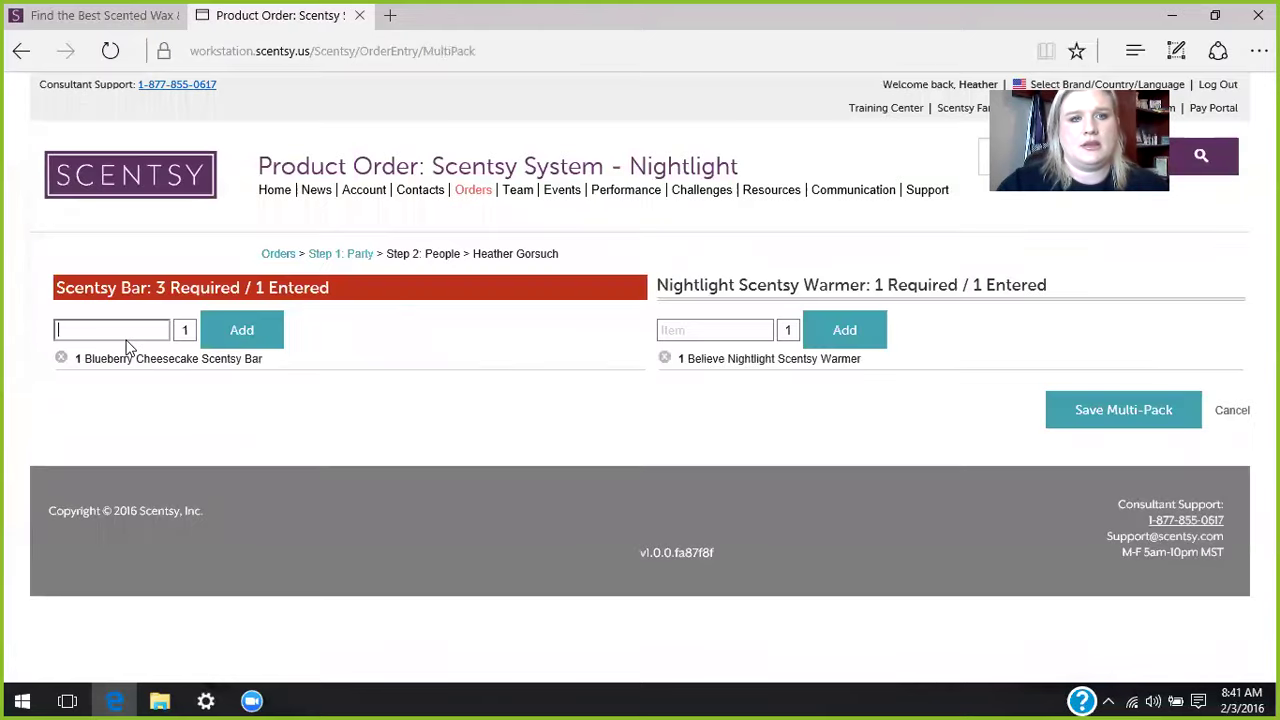
text(pumpkin)
key(BackSpace)
key(BackSpace)
key(BackSpace)
key(BackSpace)
key(BackSpace)
key(BackSpace)
text(umpkin)
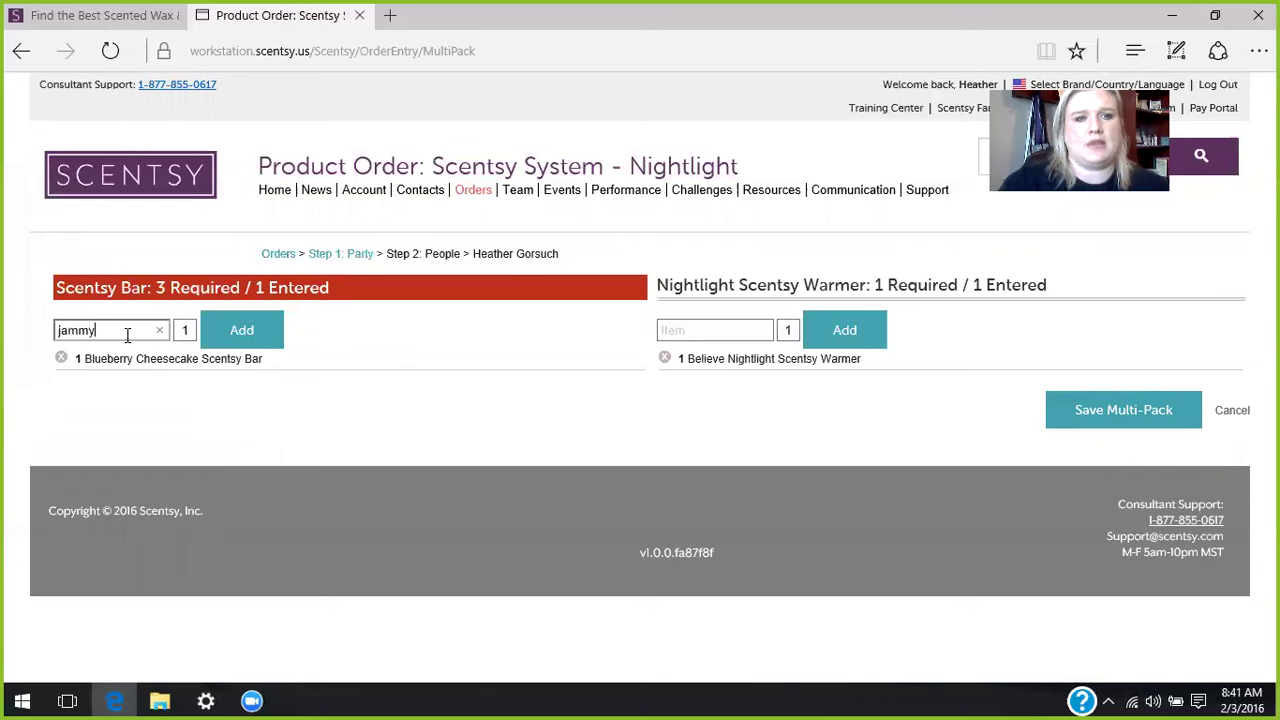
click(109, 353)
click(238, 340)
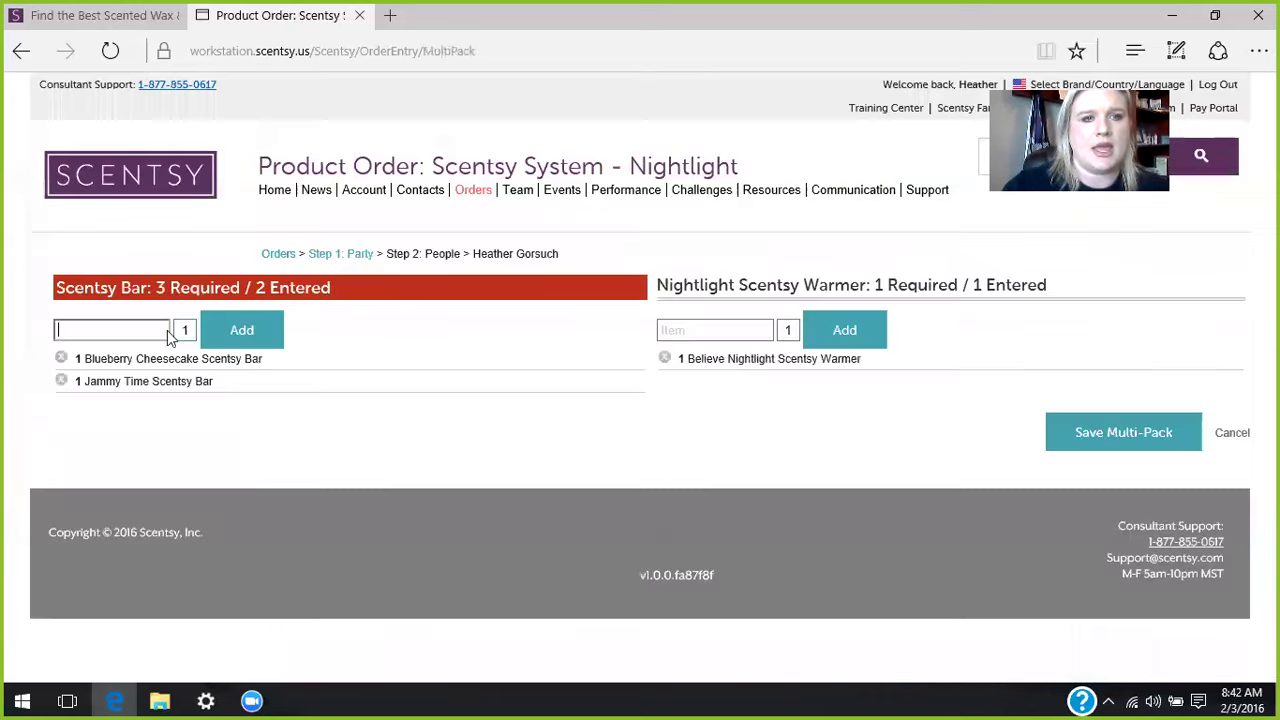
- Add Skinny Dippin' as the third Scentsy Bar and save the Nightlight multi-pack
text(skinny)
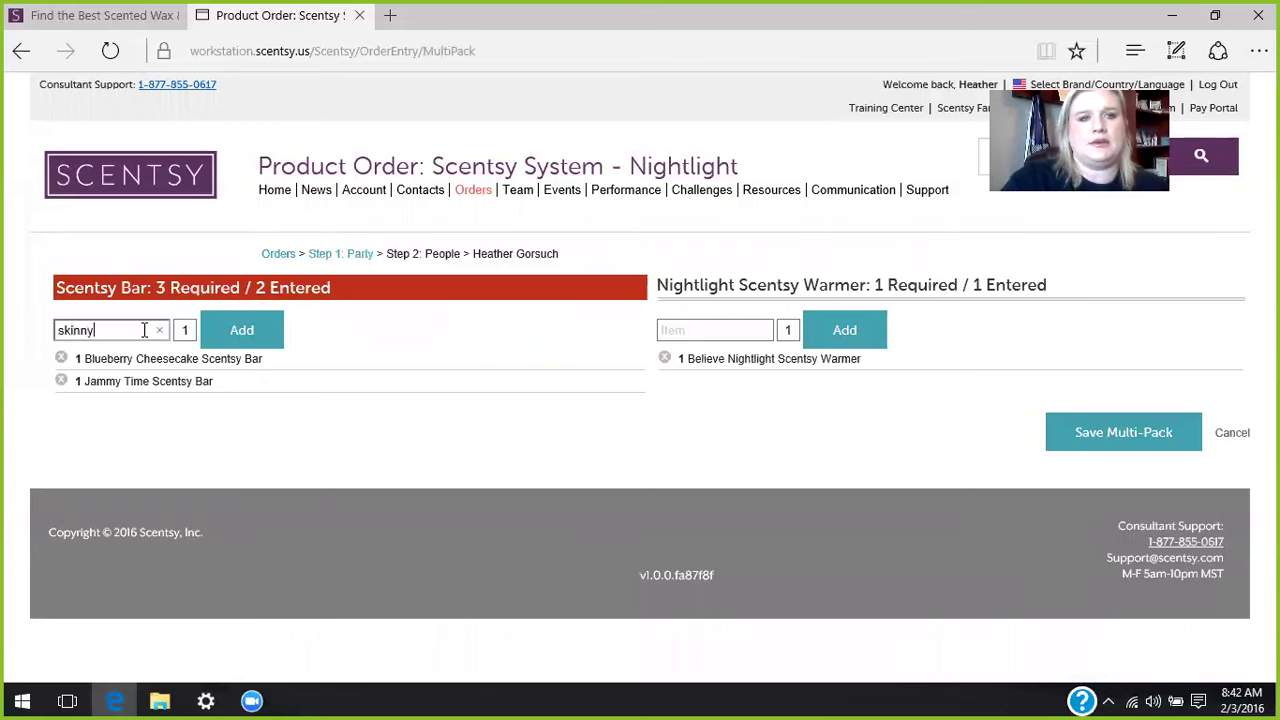
click(160, 368)
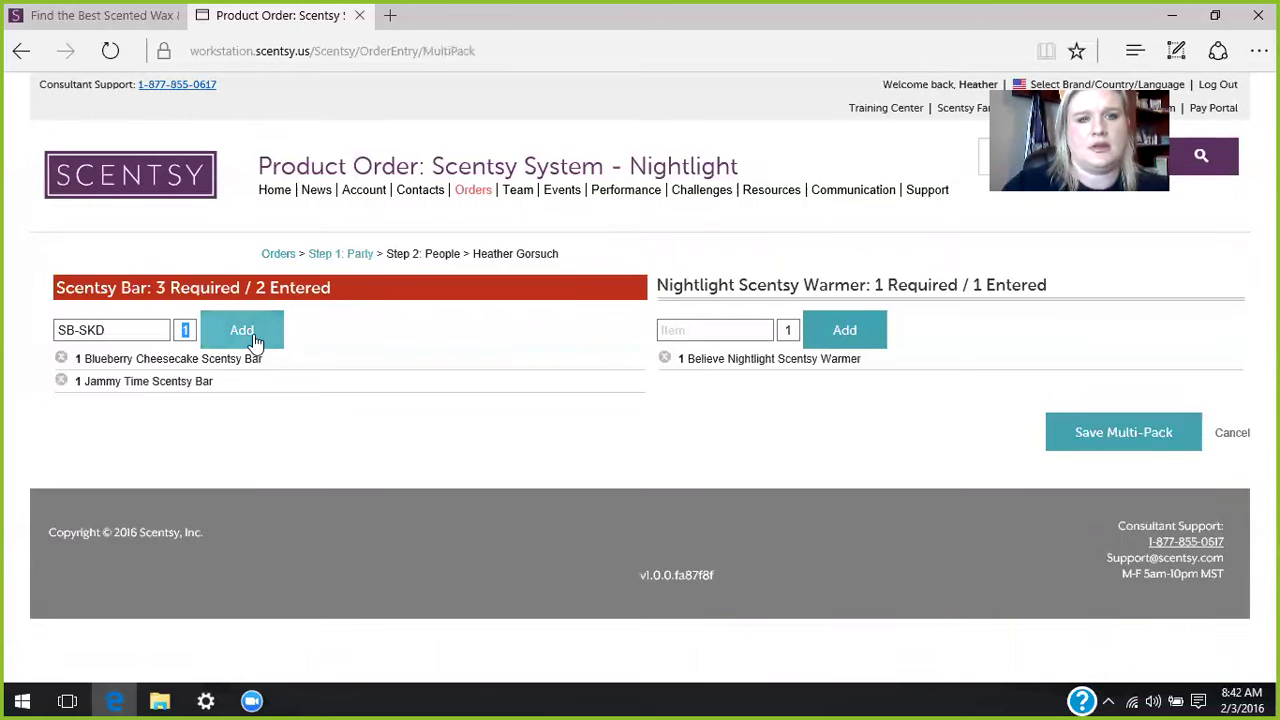
click(253, 336)
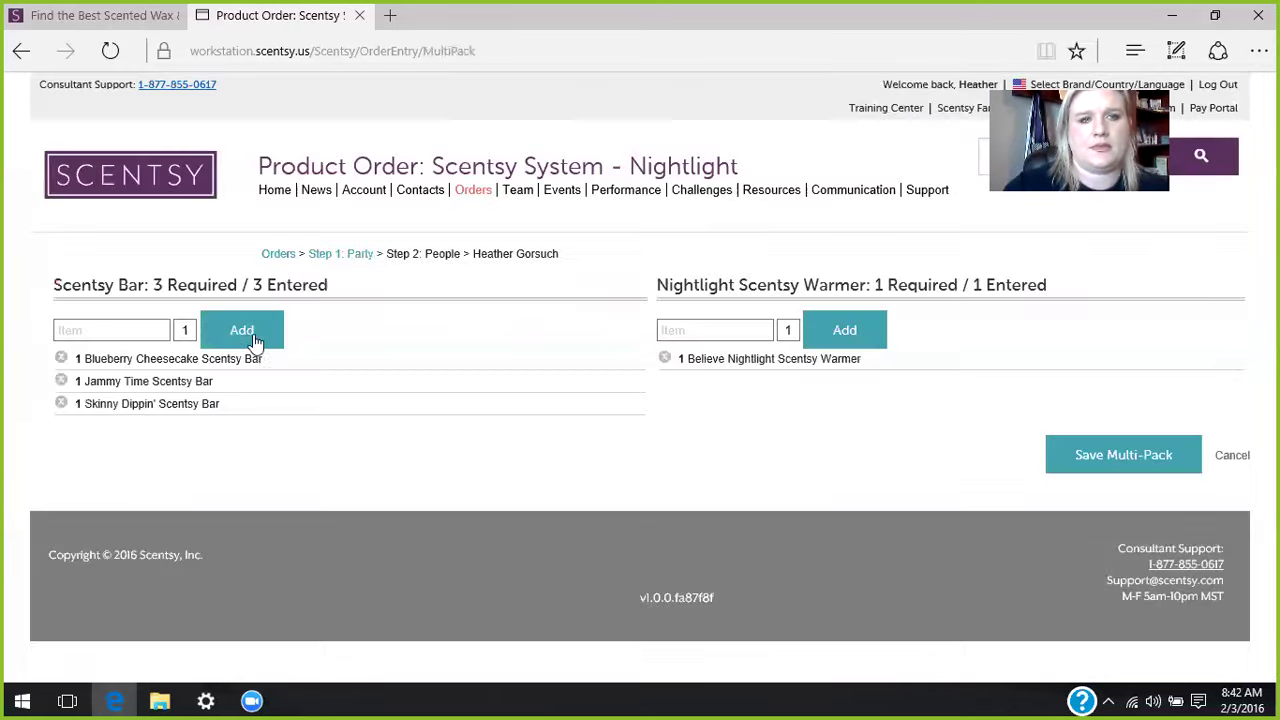
click(1104, 454)
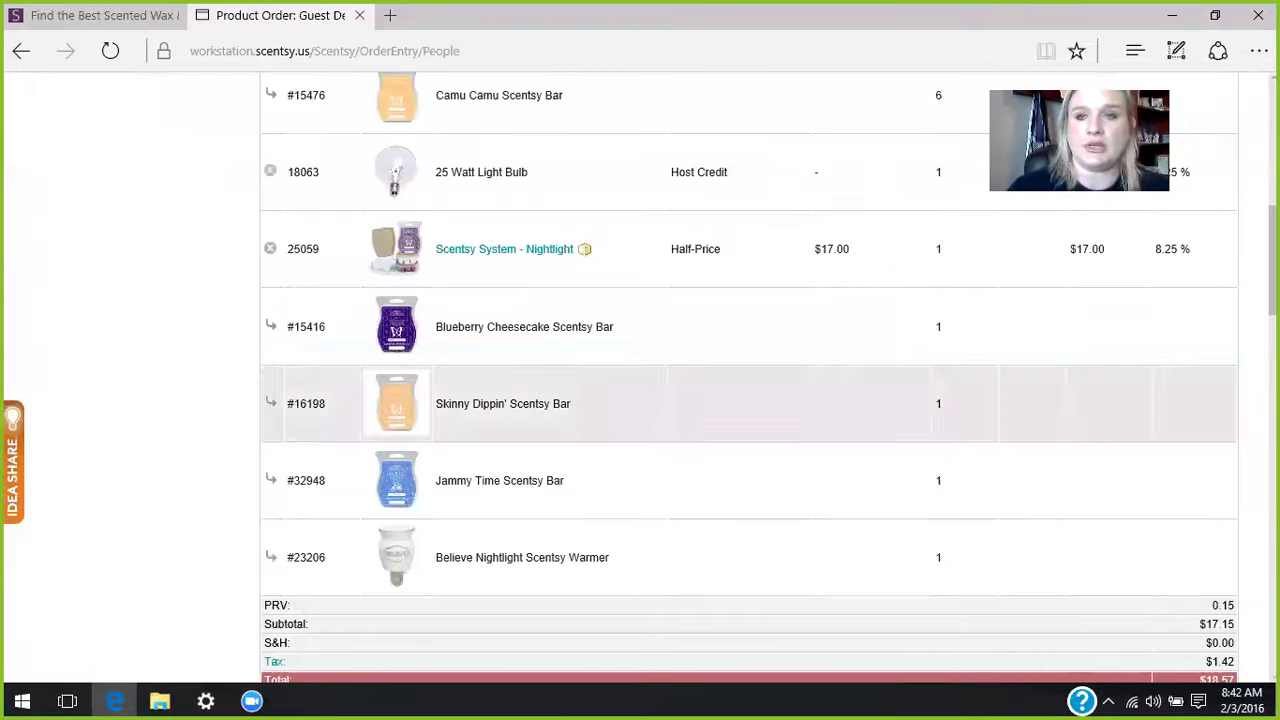
scroll(85, 377, up, 5)
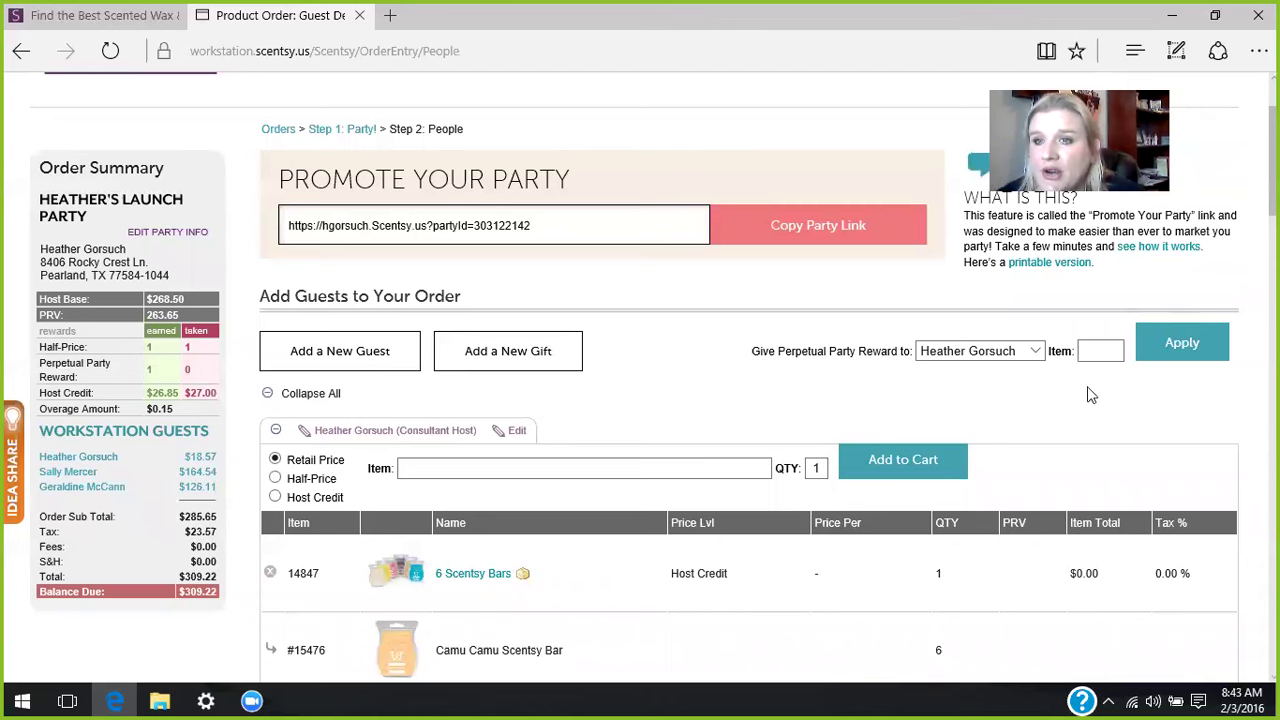
click(1036, 352)
- Keep the host as reward recipient and apply the Laundry Love reward
click(1036, 352)
click(1036, 352)
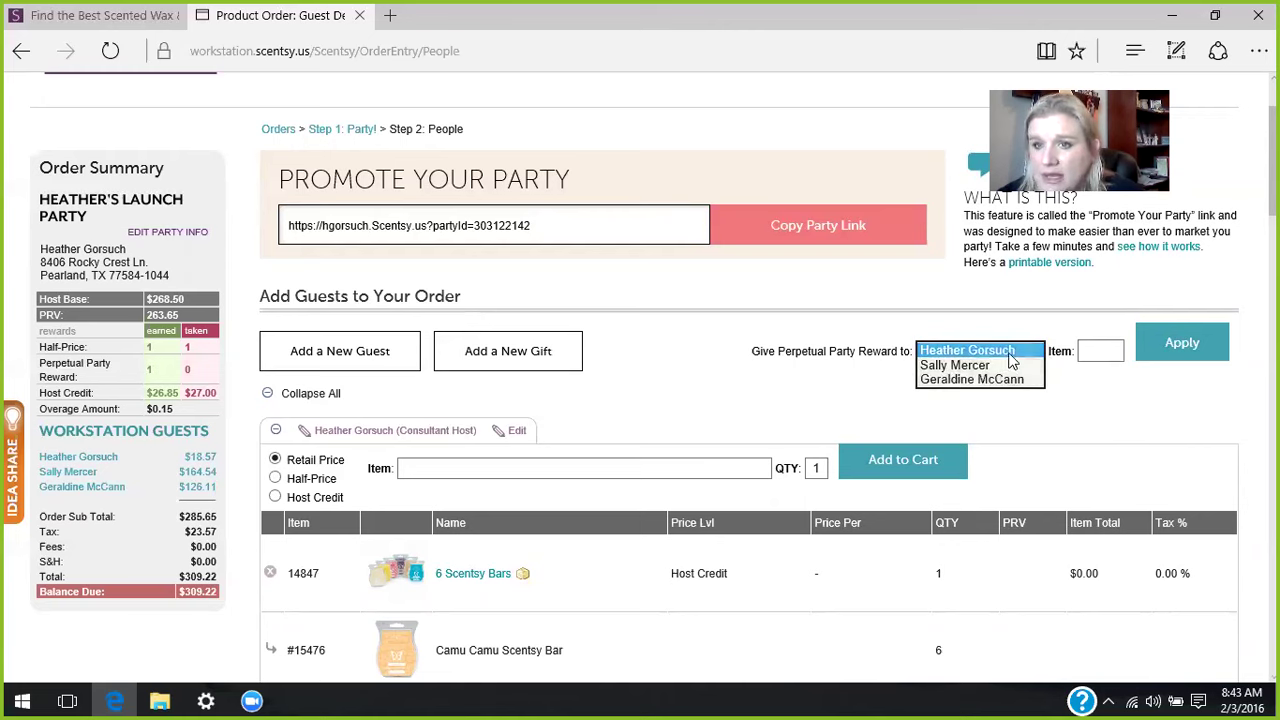
click(1005, 351)
click(1089, 352)
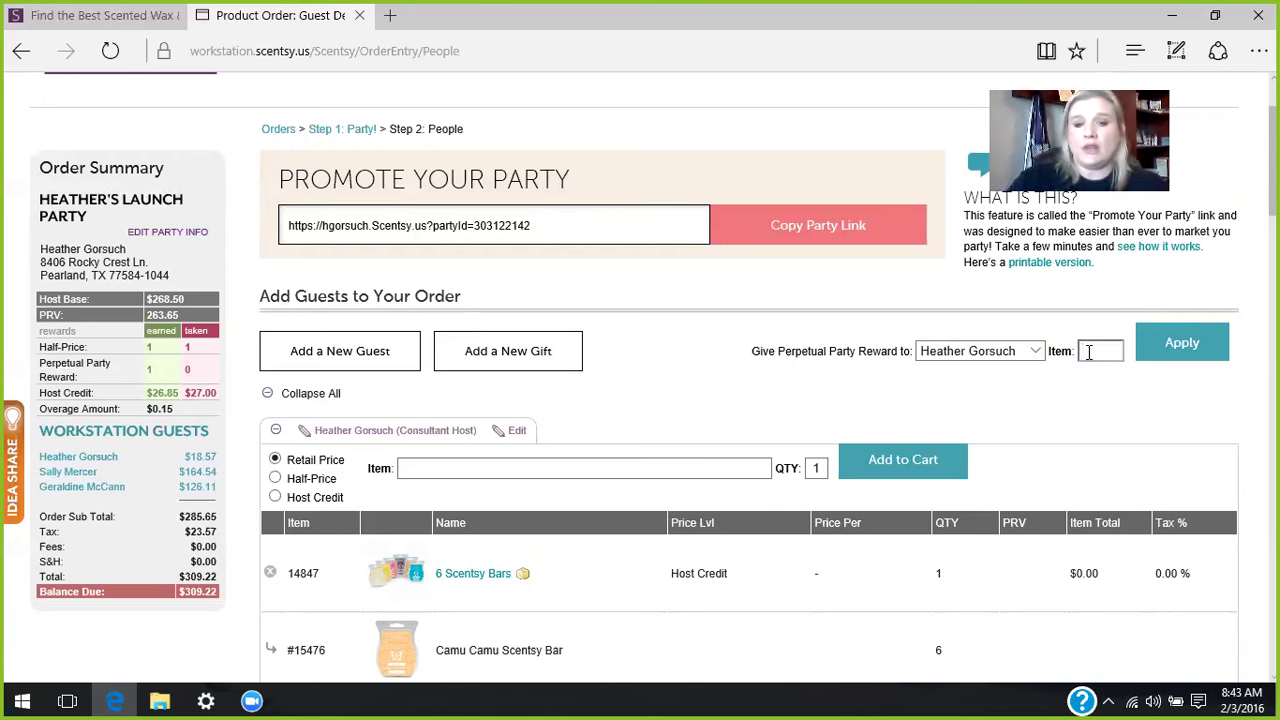
text(Scentsy lo)
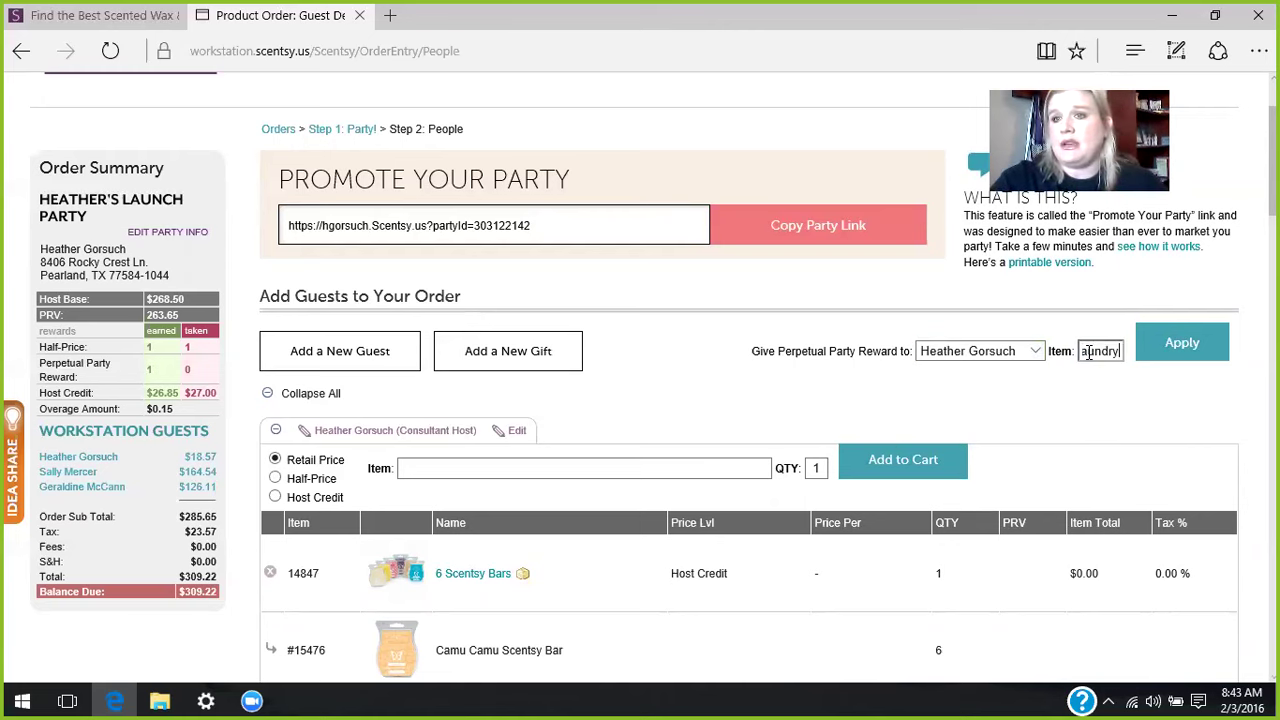
text(ve)
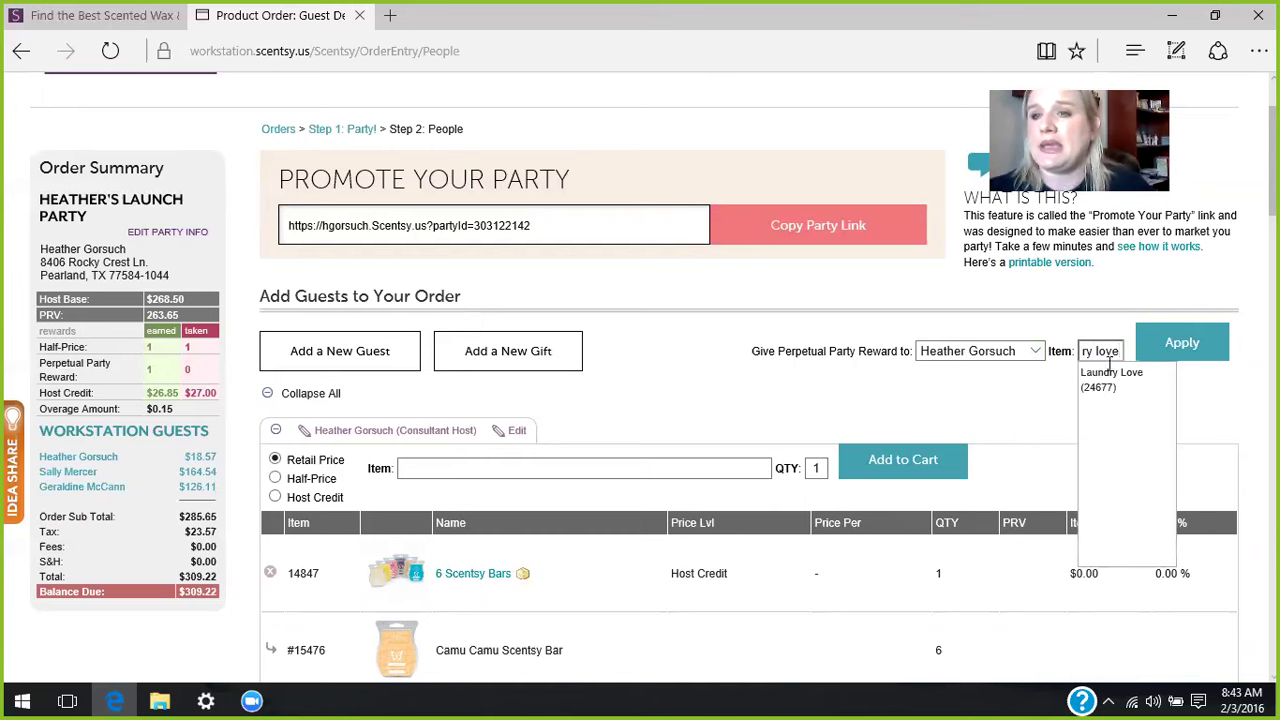
click(1092, 386)
click(1202, 352)
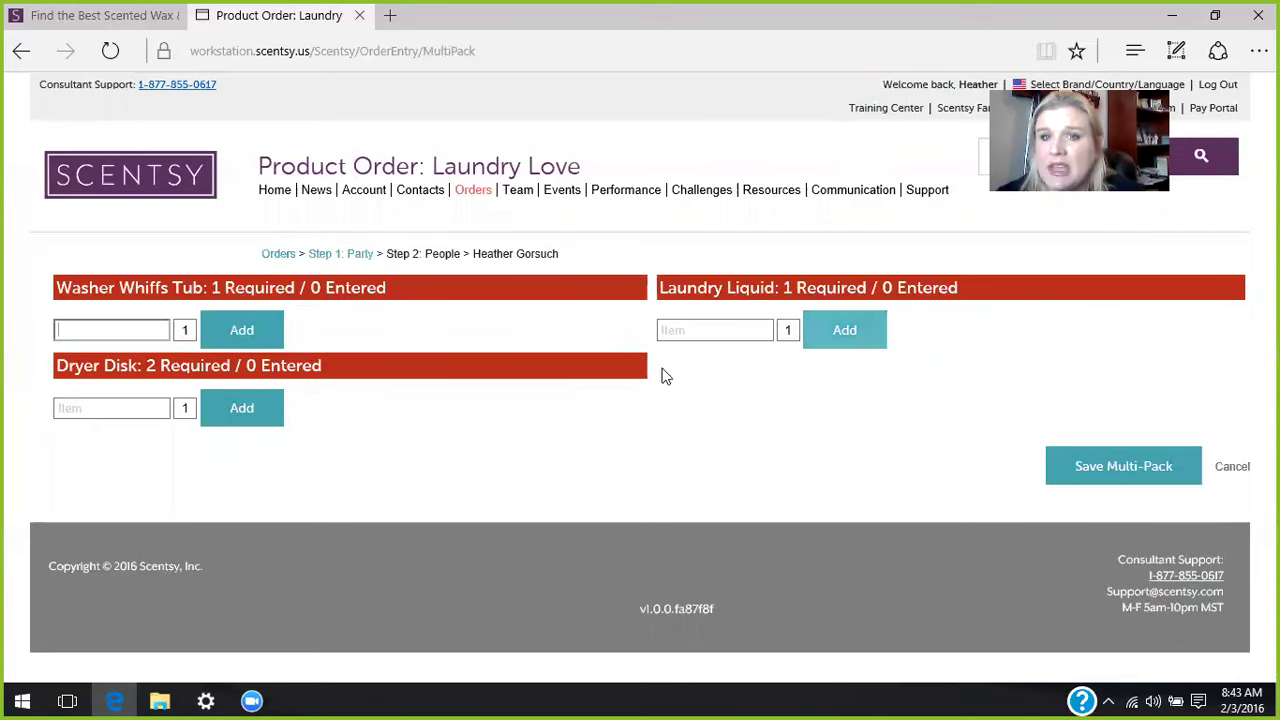
- Add Scentsy Clean Laundry Liquid to the Laundry Love bundle
click(688, 331)
text(scen)
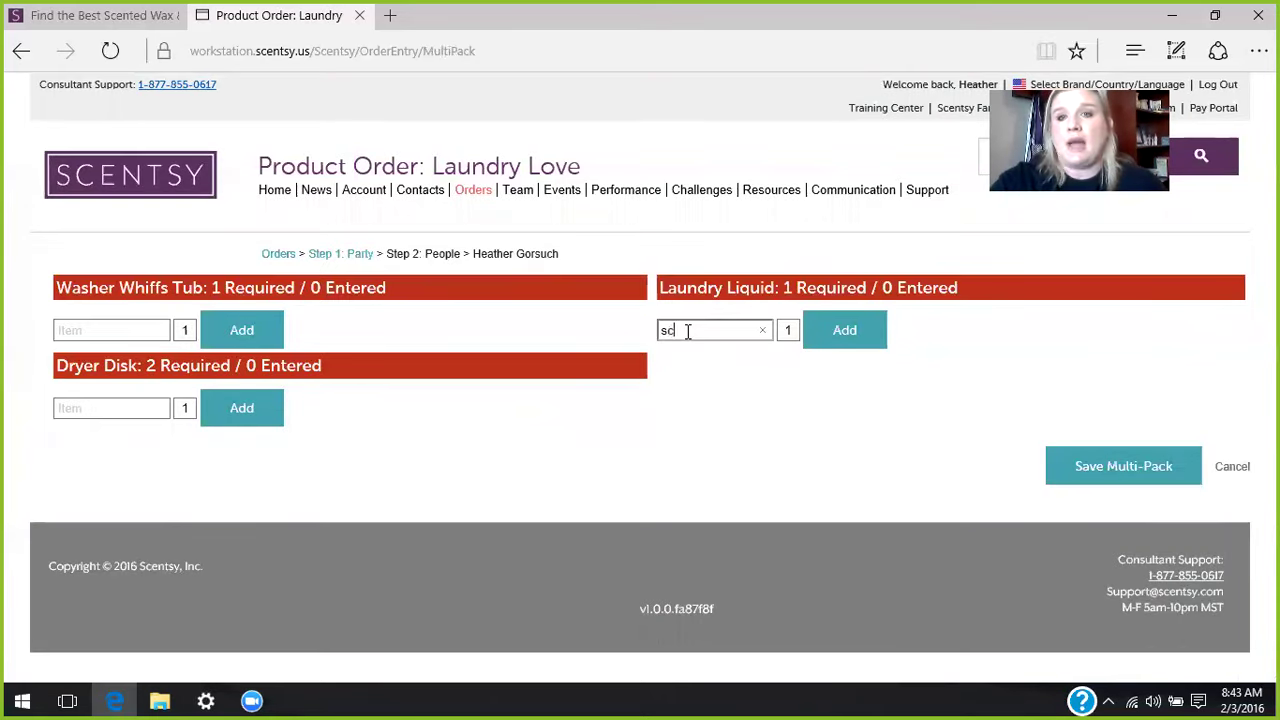
key(BackSpace)
text(ntsy)
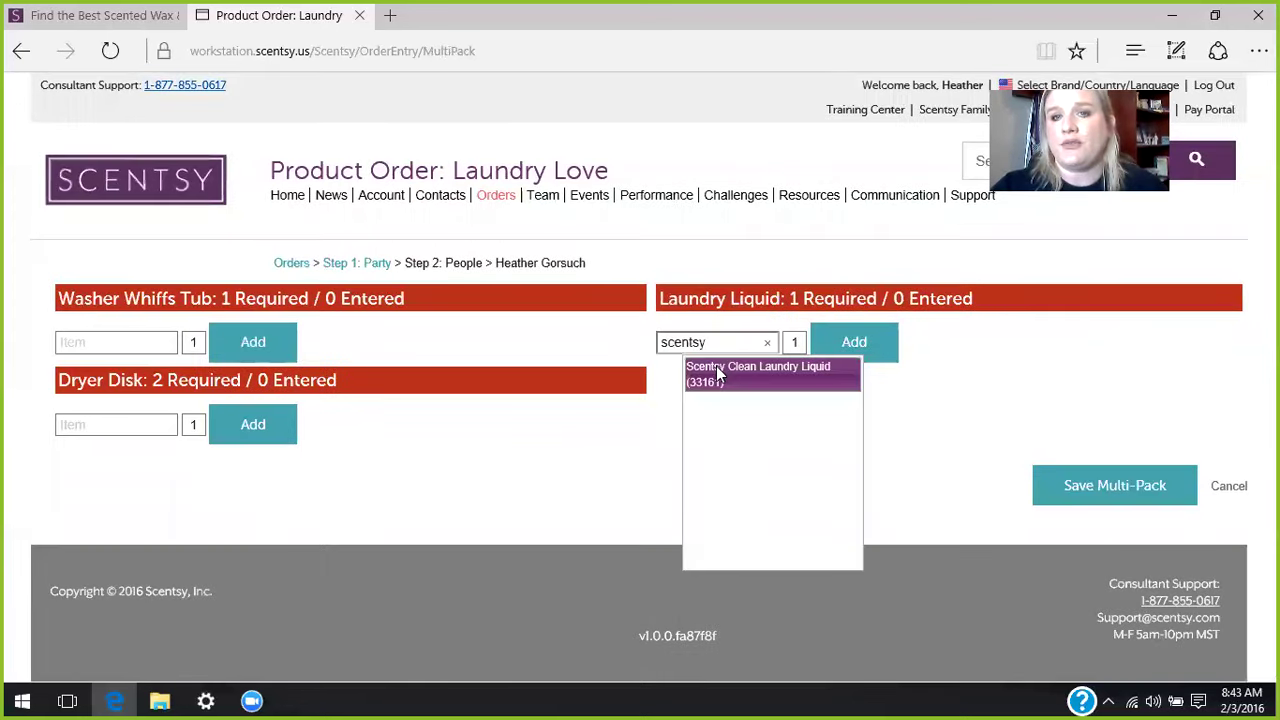
click(722, 368)
key(Tab)
click(840, 342)
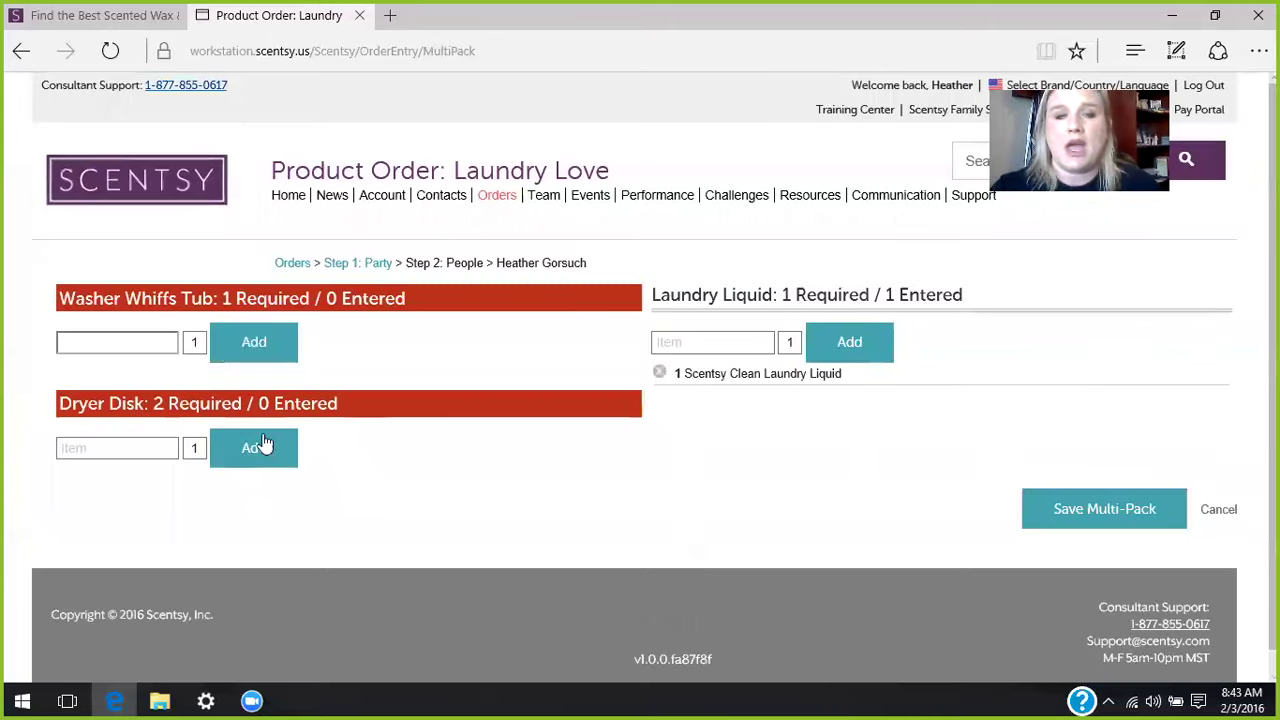
- Add Scentsy Clean Dryer Disks and French Lavender Dryer Disks to the bundle
click(82, 447)
text(s)
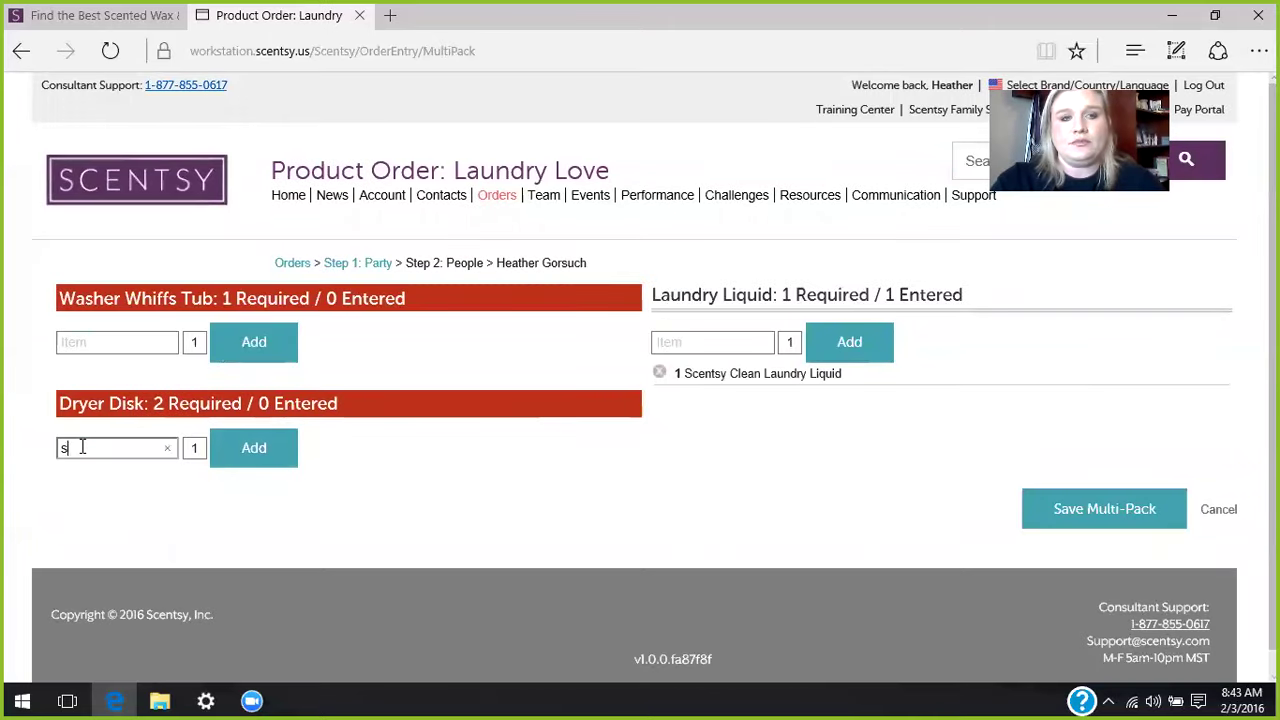
text(centsy clean)
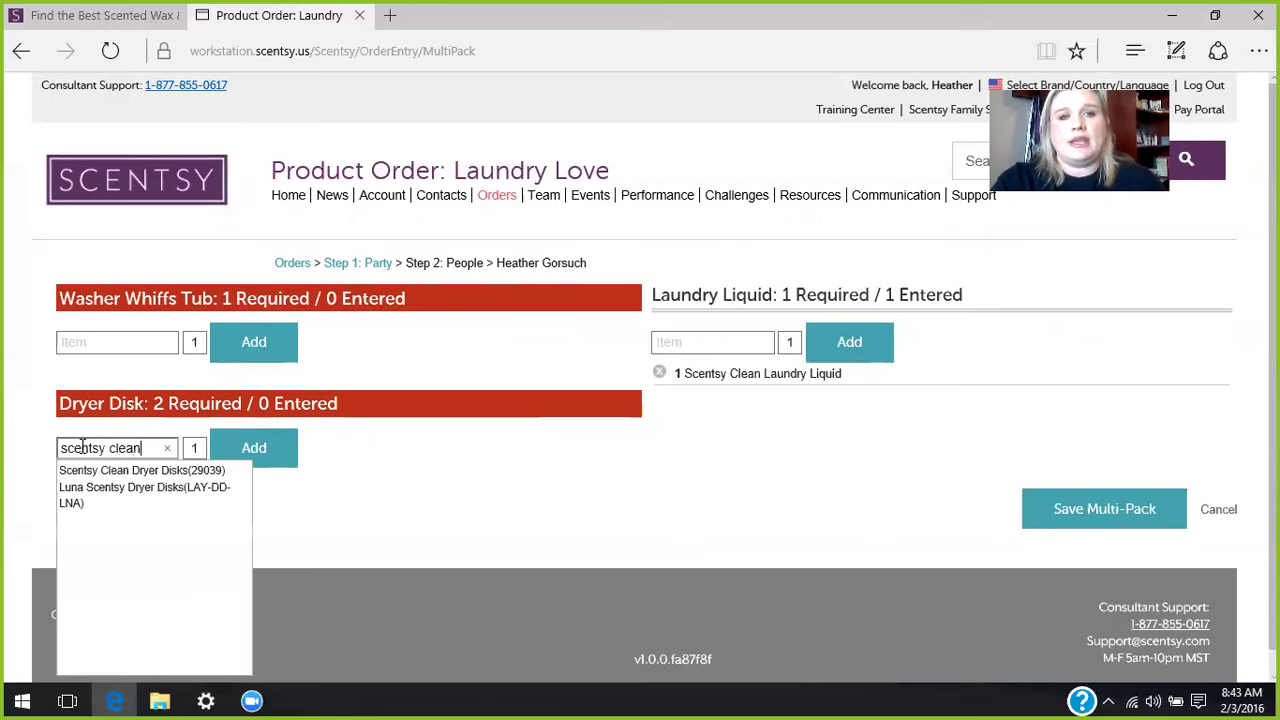
click(85, 471)
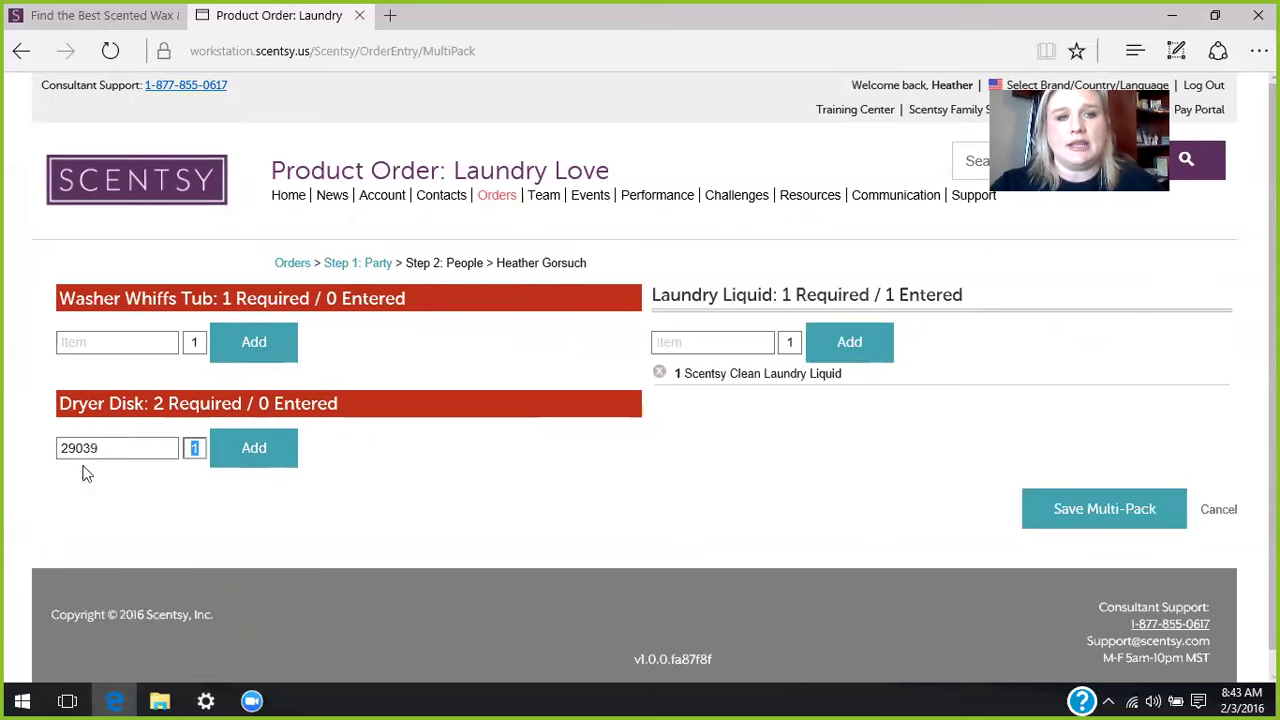
click(252, 447)
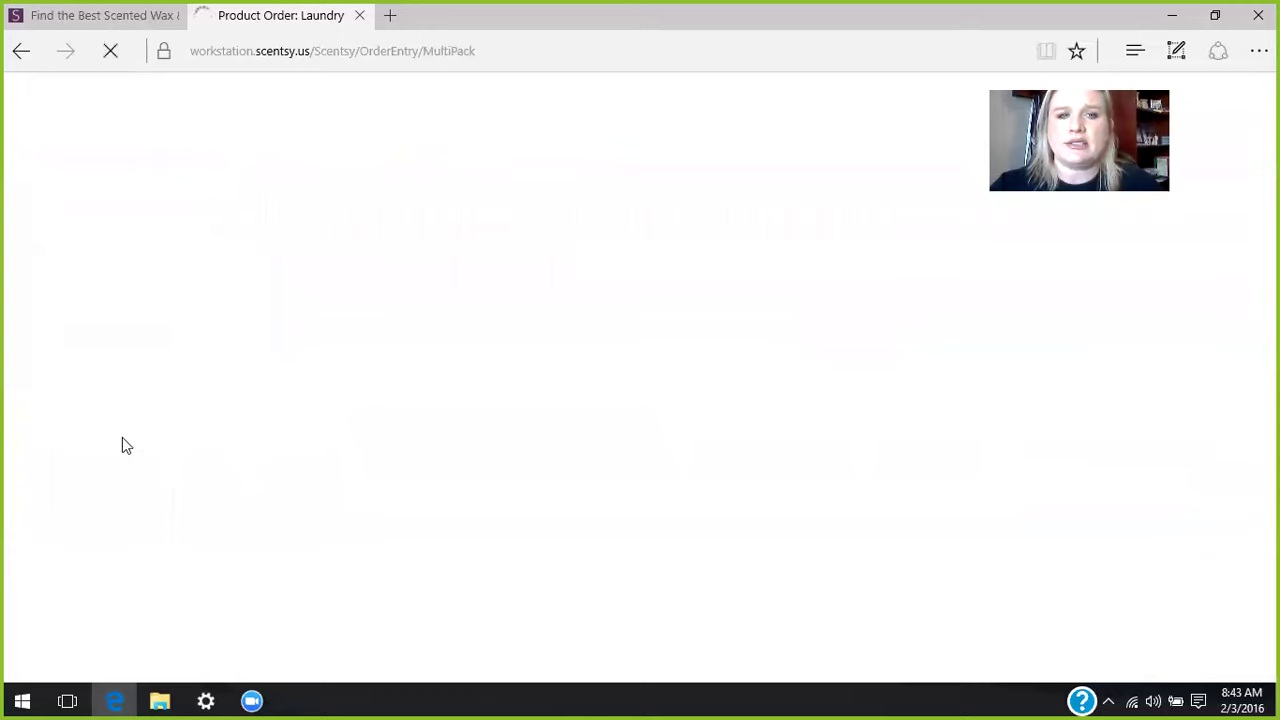
click(114, 448)
text(trench )
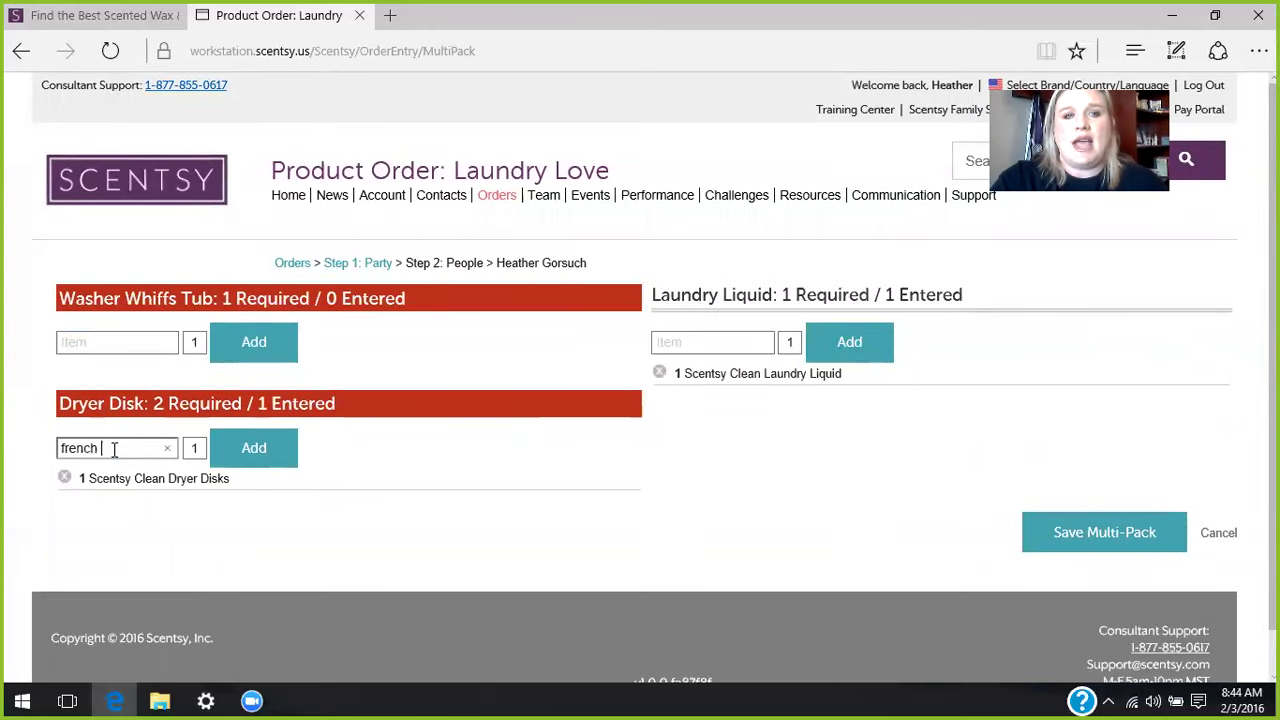
text(laven)
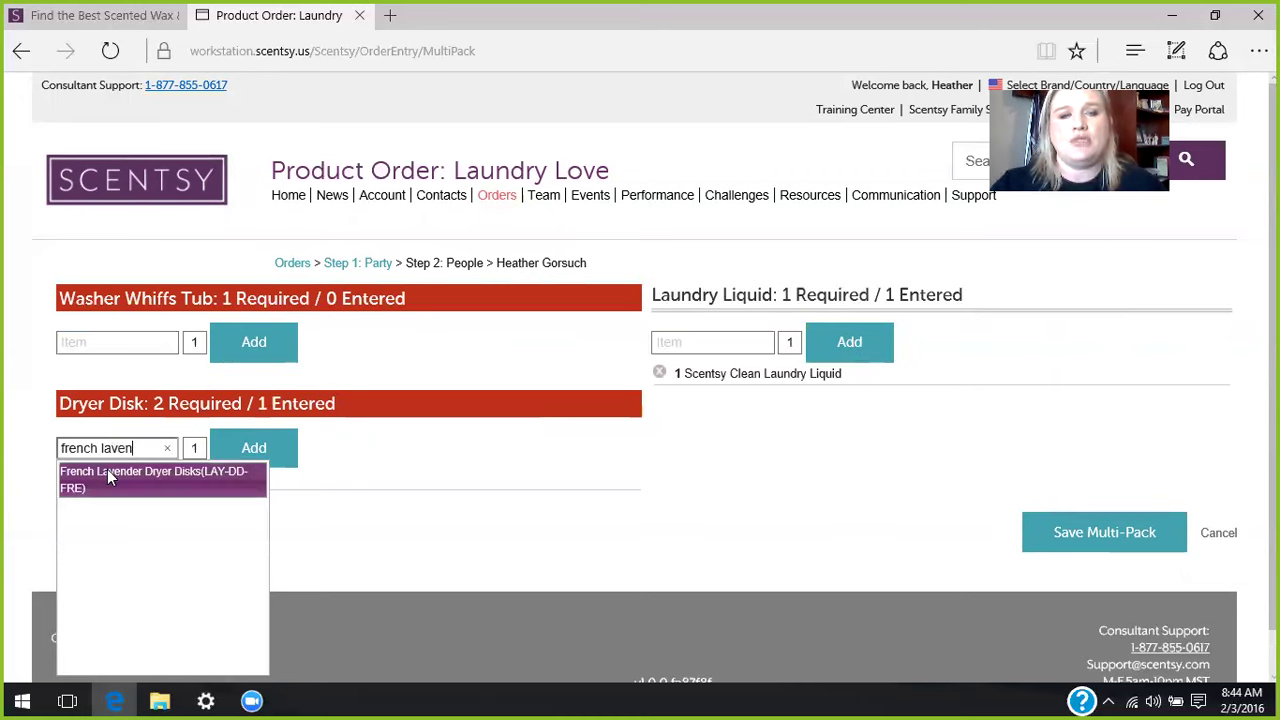
click(107, 475)
click(264, 452)
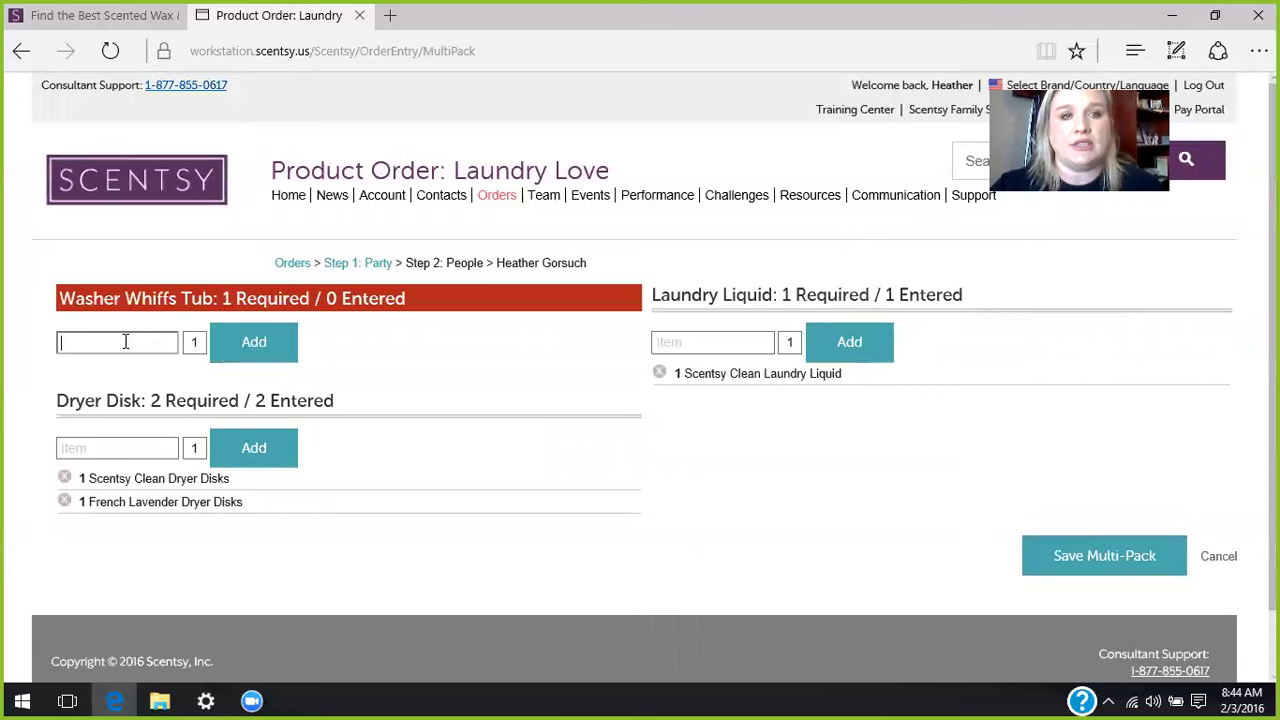
- Add the Scentsy Clean Washer Whiffs Tub and save the Laundry Love multi-pack
text(scentsy clean)
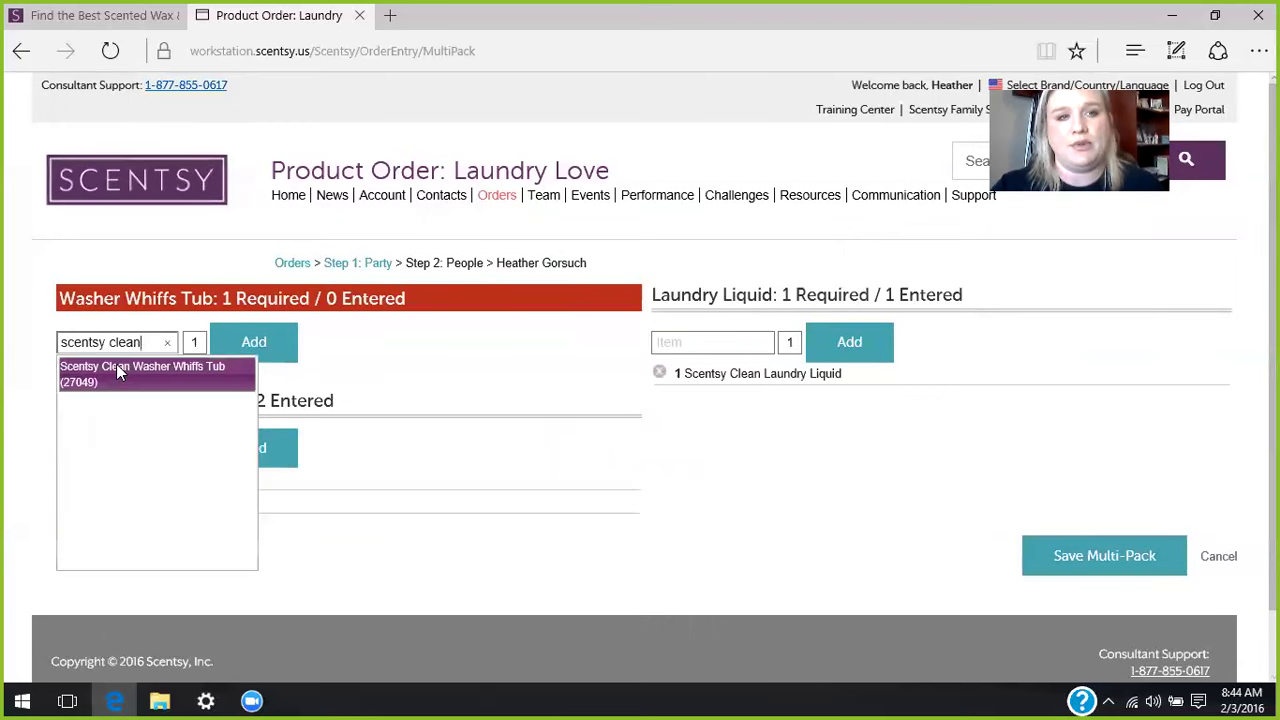
click(116, 364)
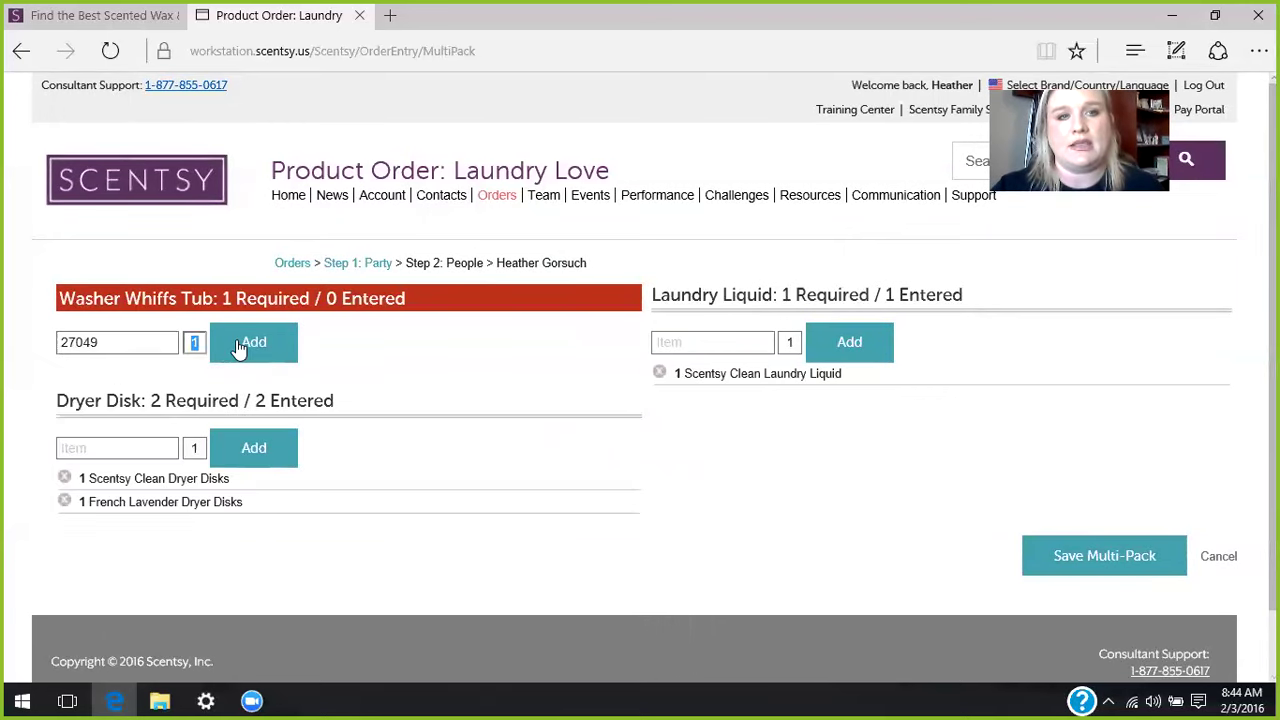
click(243, 345)
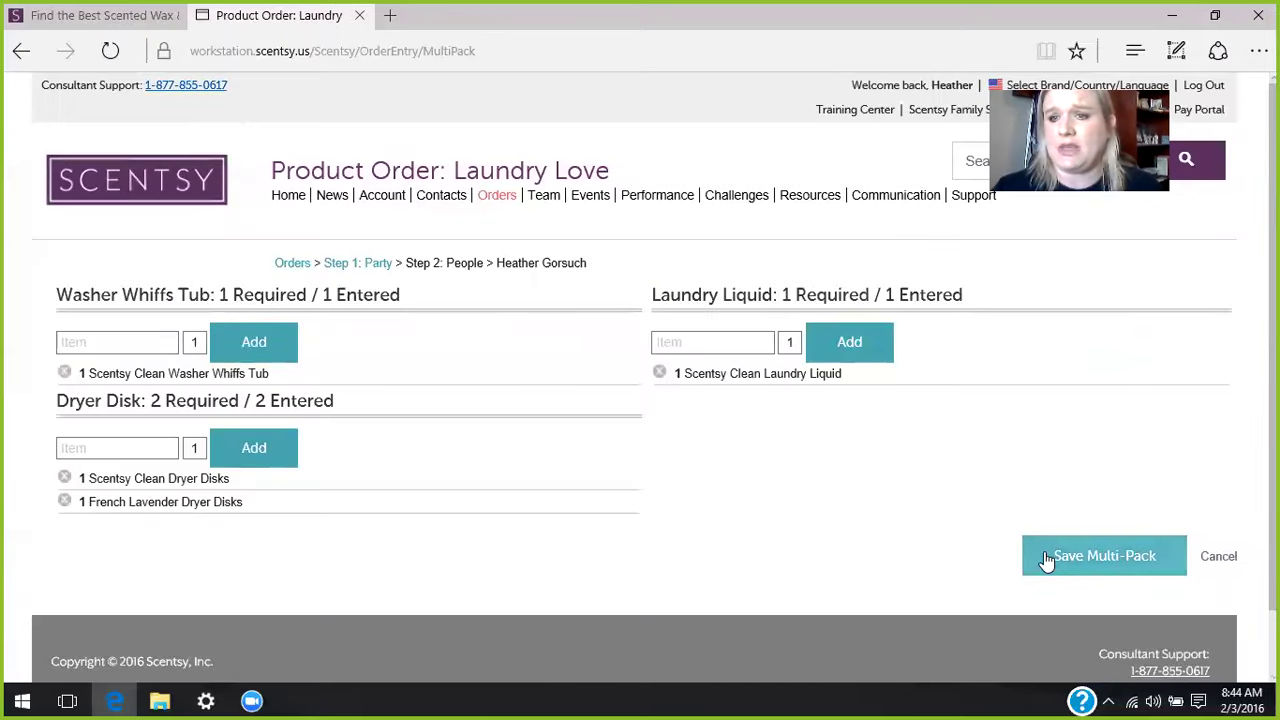
click(1046, 557)
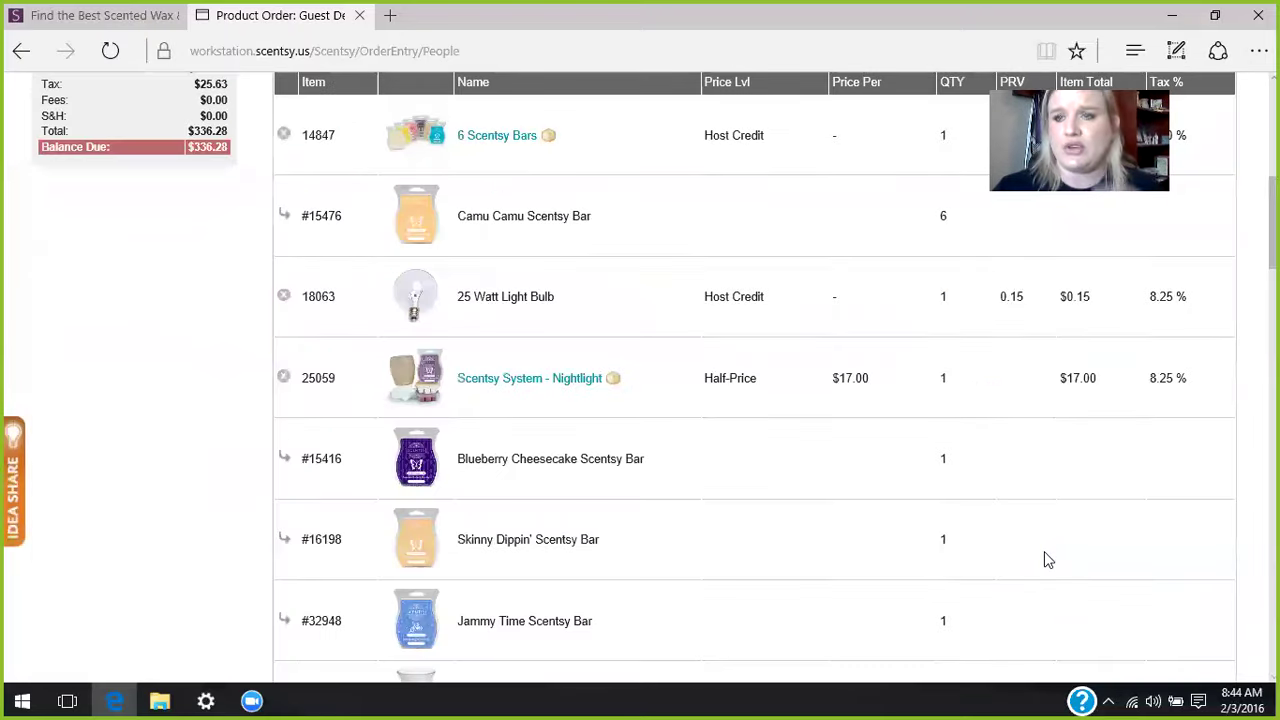
- Scroll to the bottom of the order list and proceed to Step 3: Payments
scroll(700, 400, up, 4)
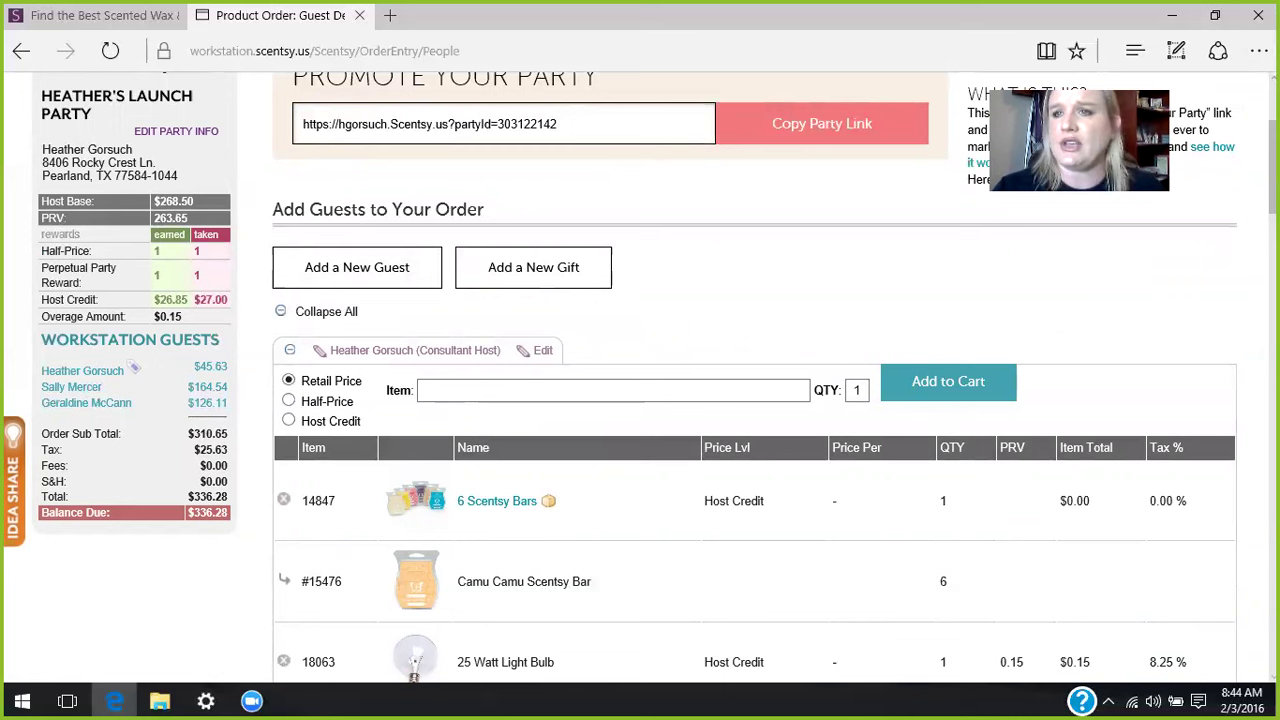
drag(1273, 165, 1273, 625)
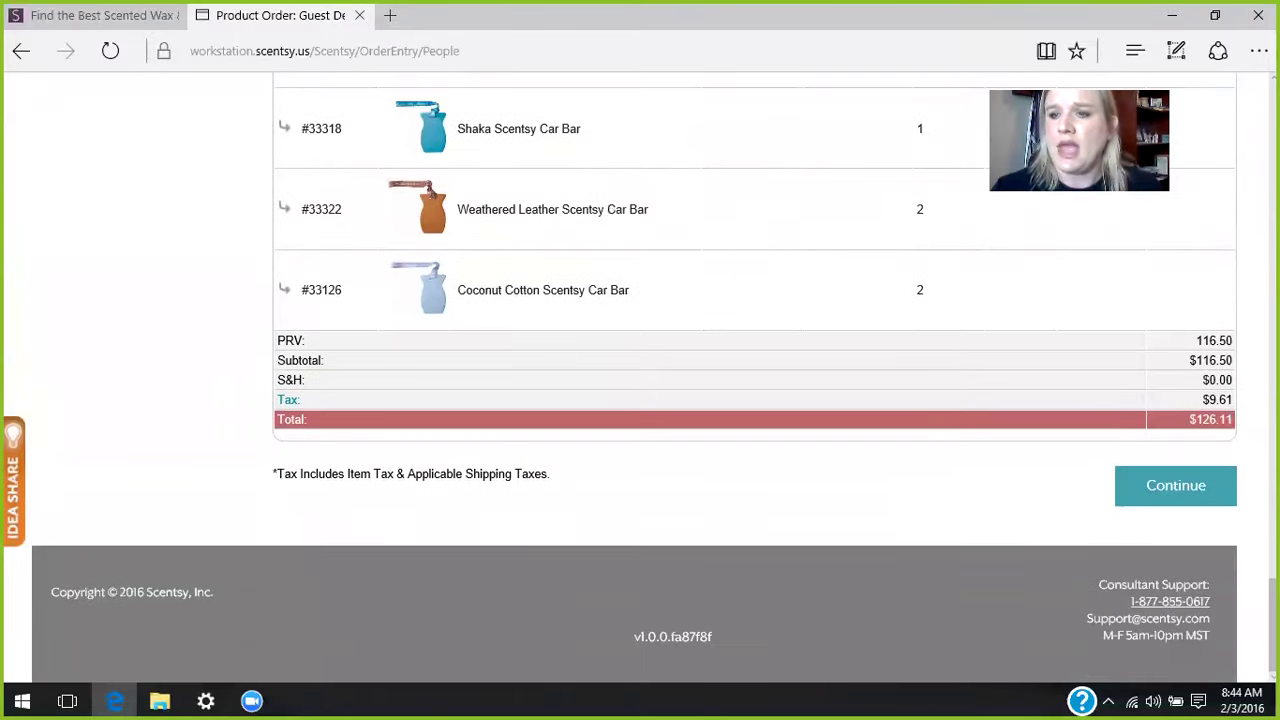
click(1166, 491)
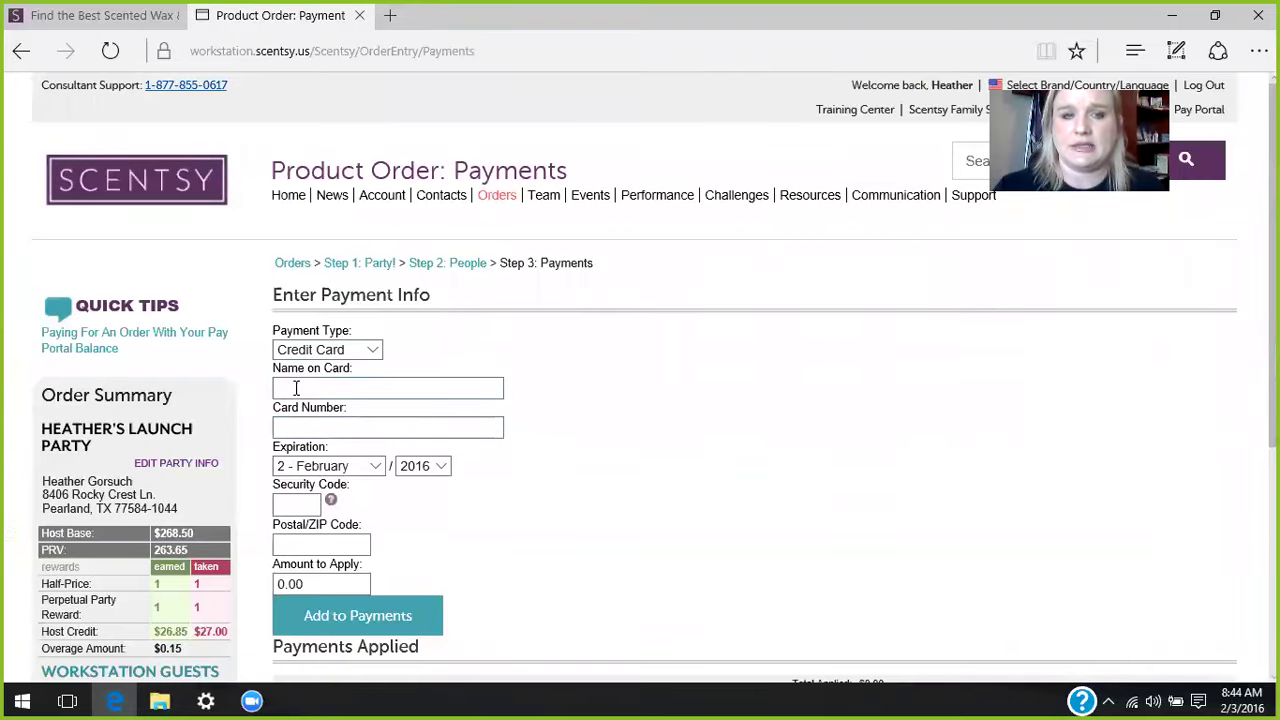
- Enter the cardholder's name and the credit card number
click(296, 387)
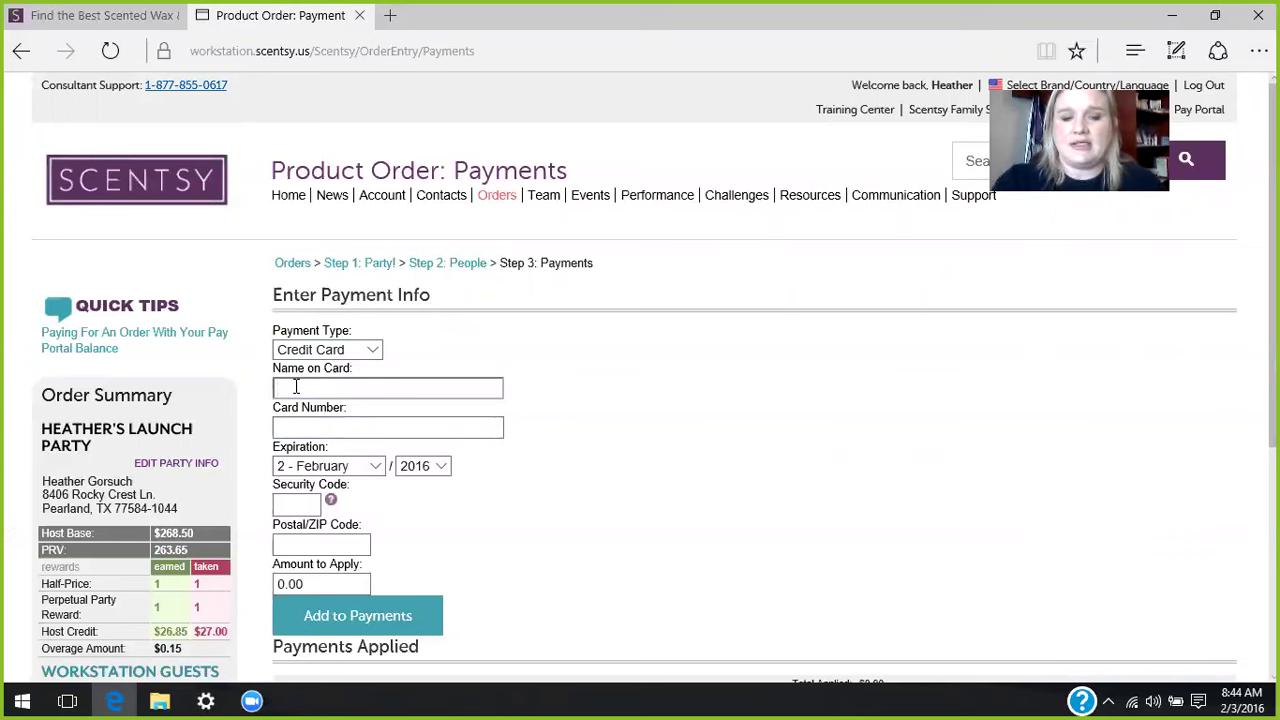
key(Tab)
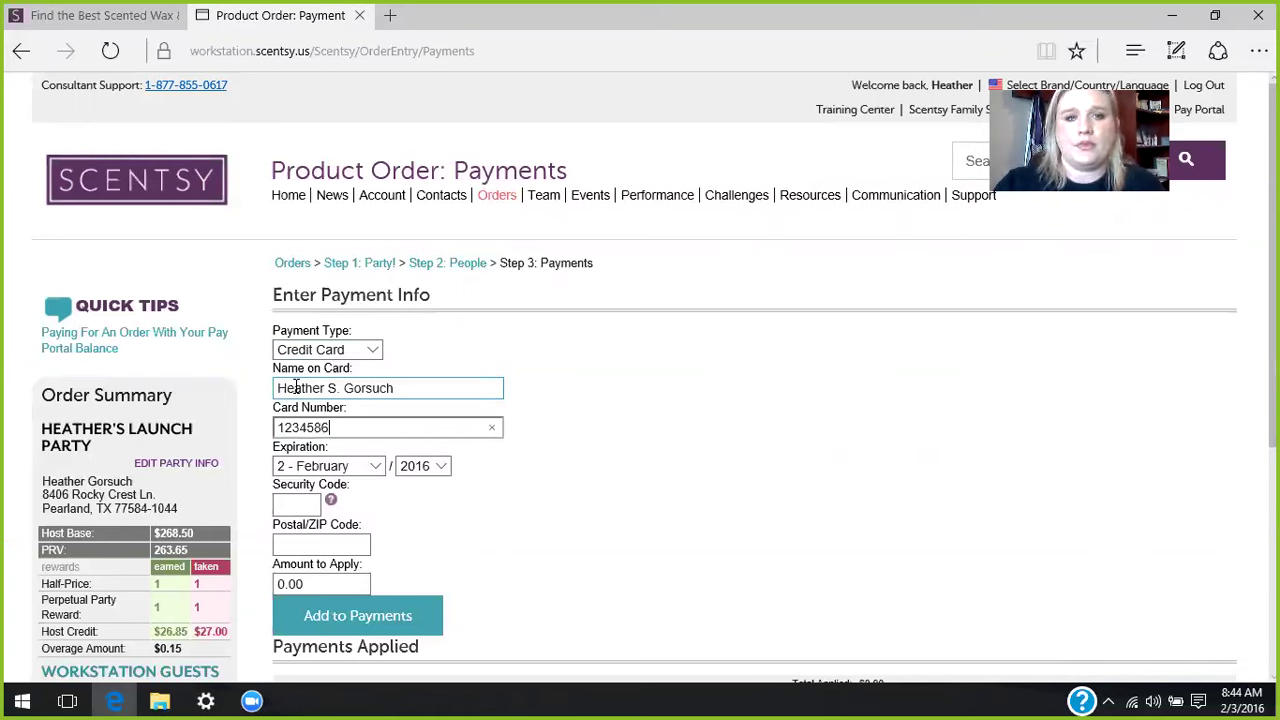
- Set the expiration to 7 - July 2018 and enter the security code and ZIP code
click(375, 468)
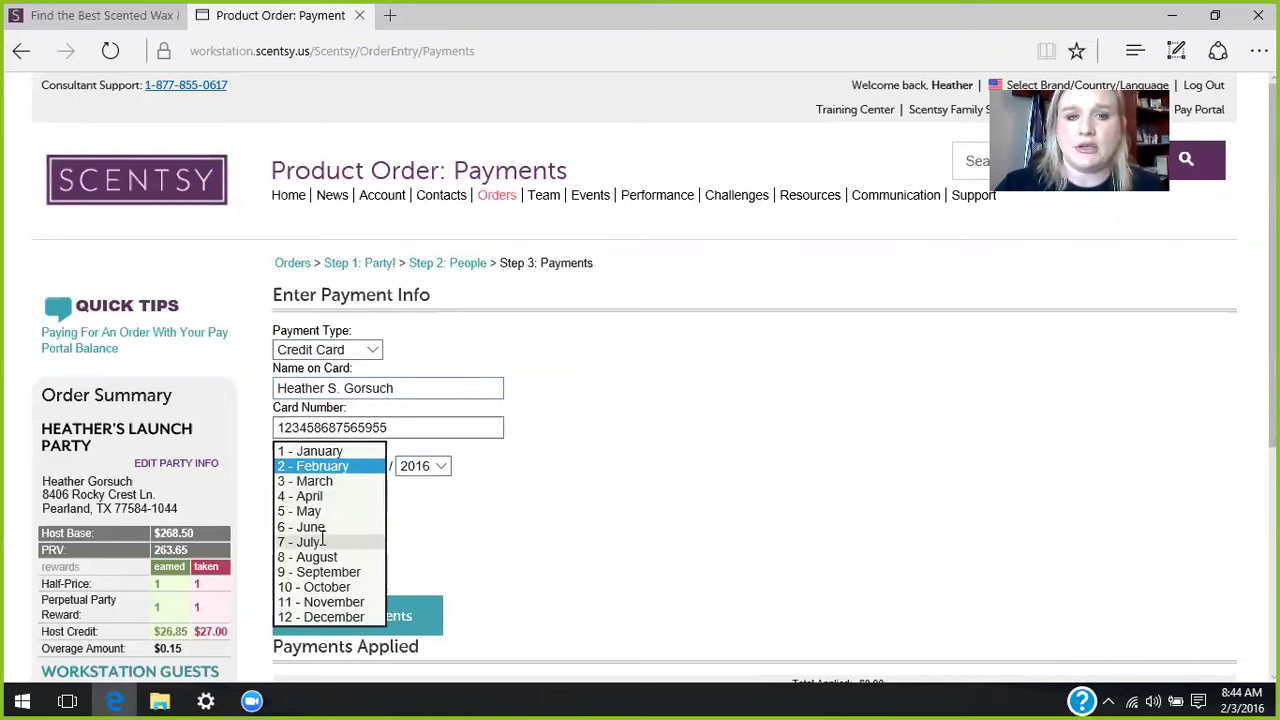
click(350, 541)
click(420, 467)
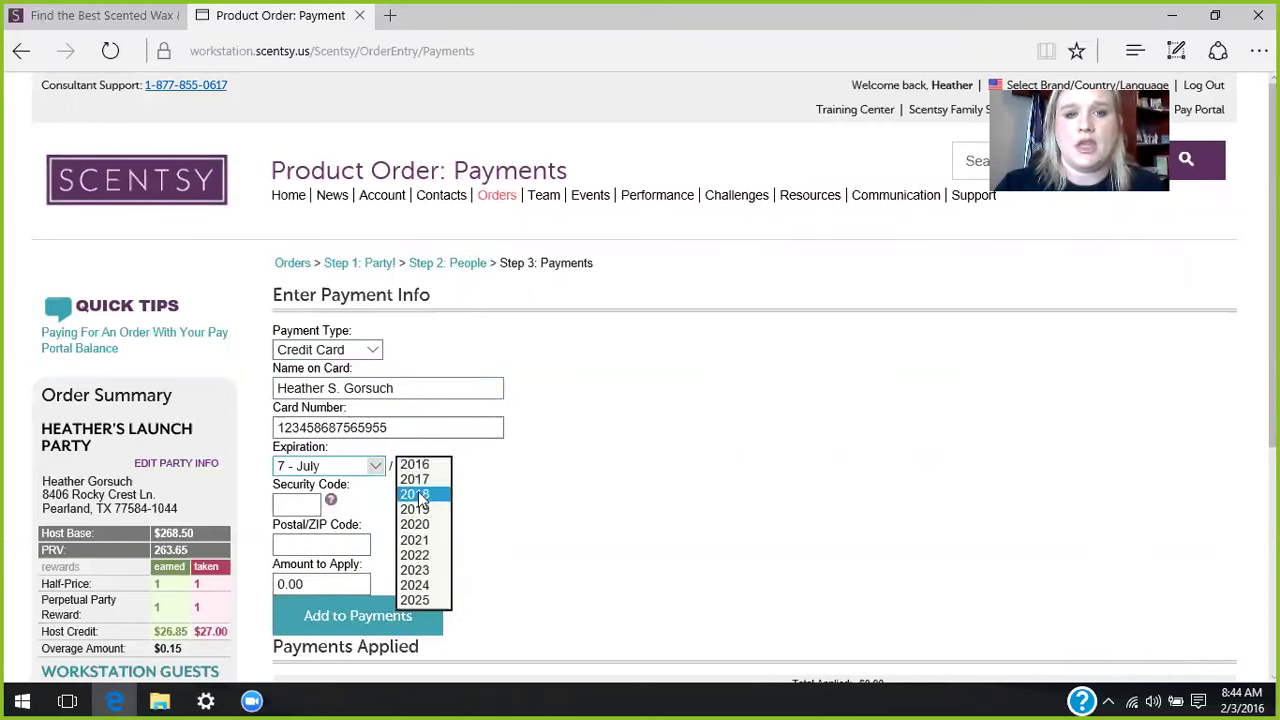
click(415, 496)
click(290, 502)
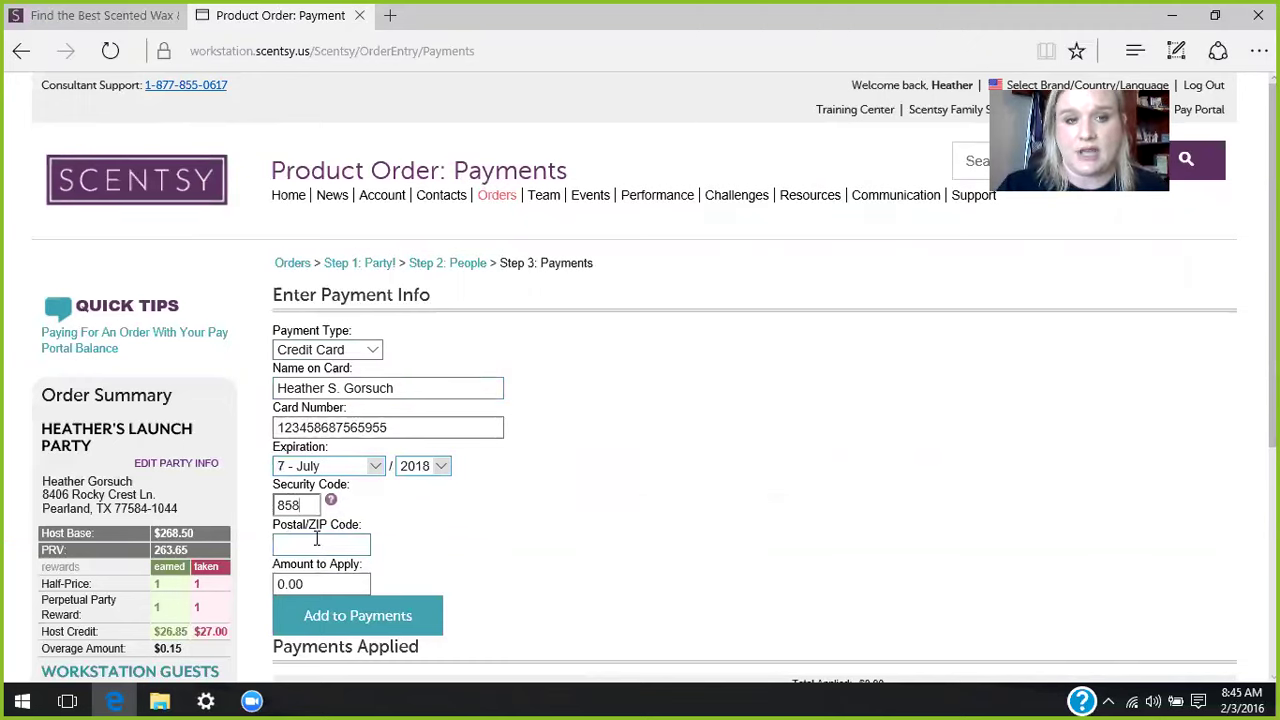
click(317, 539)
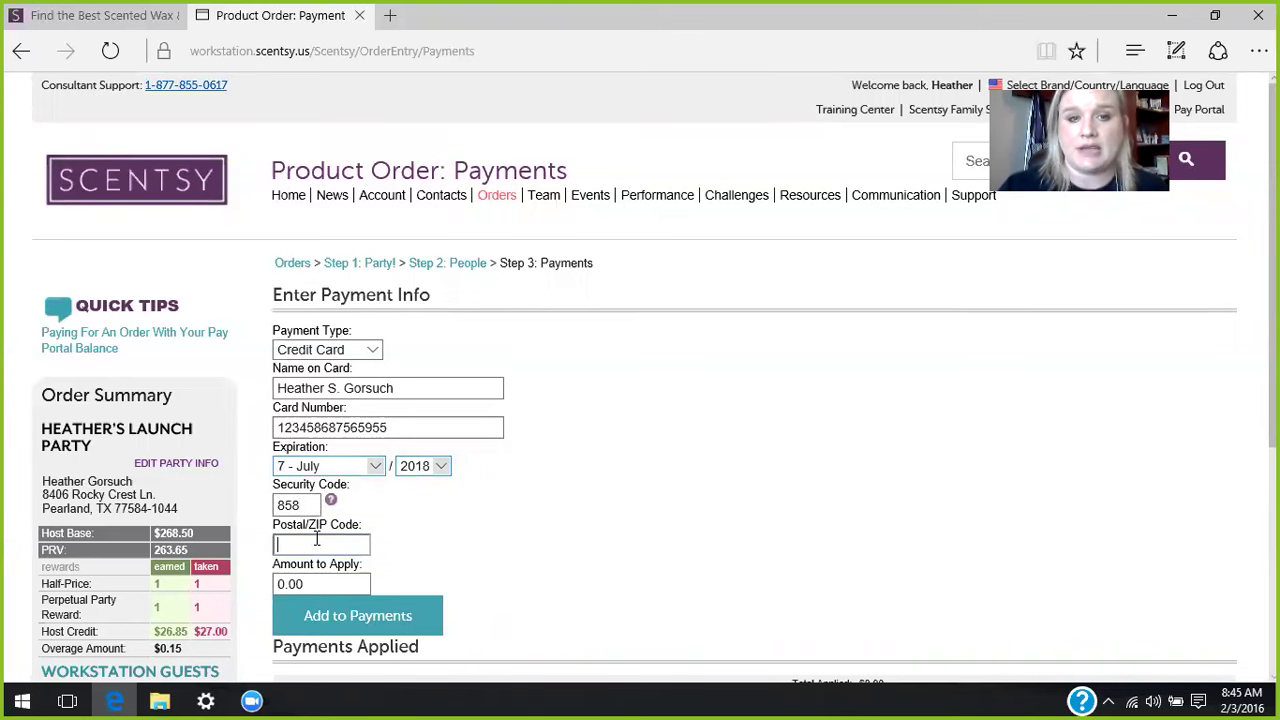
text(77581)
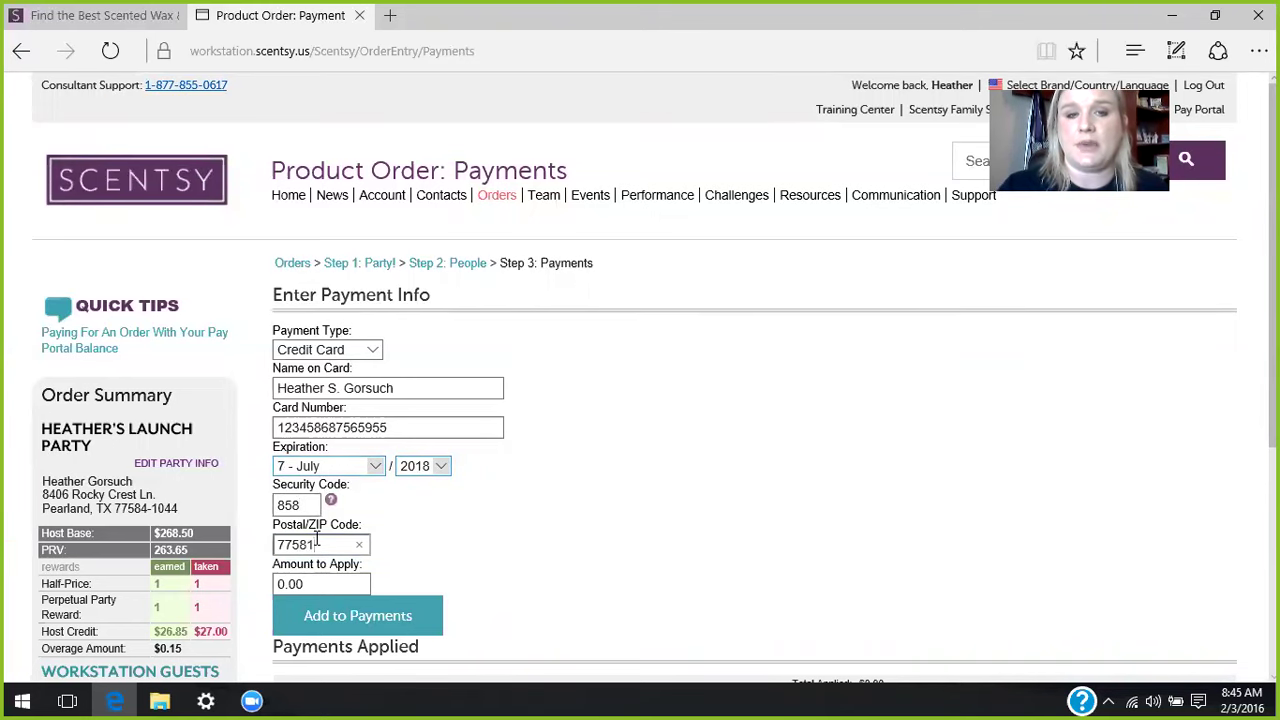
- Select and clear the default 0.00 in Amount to Apply
drag(322, 580, 279, 584)
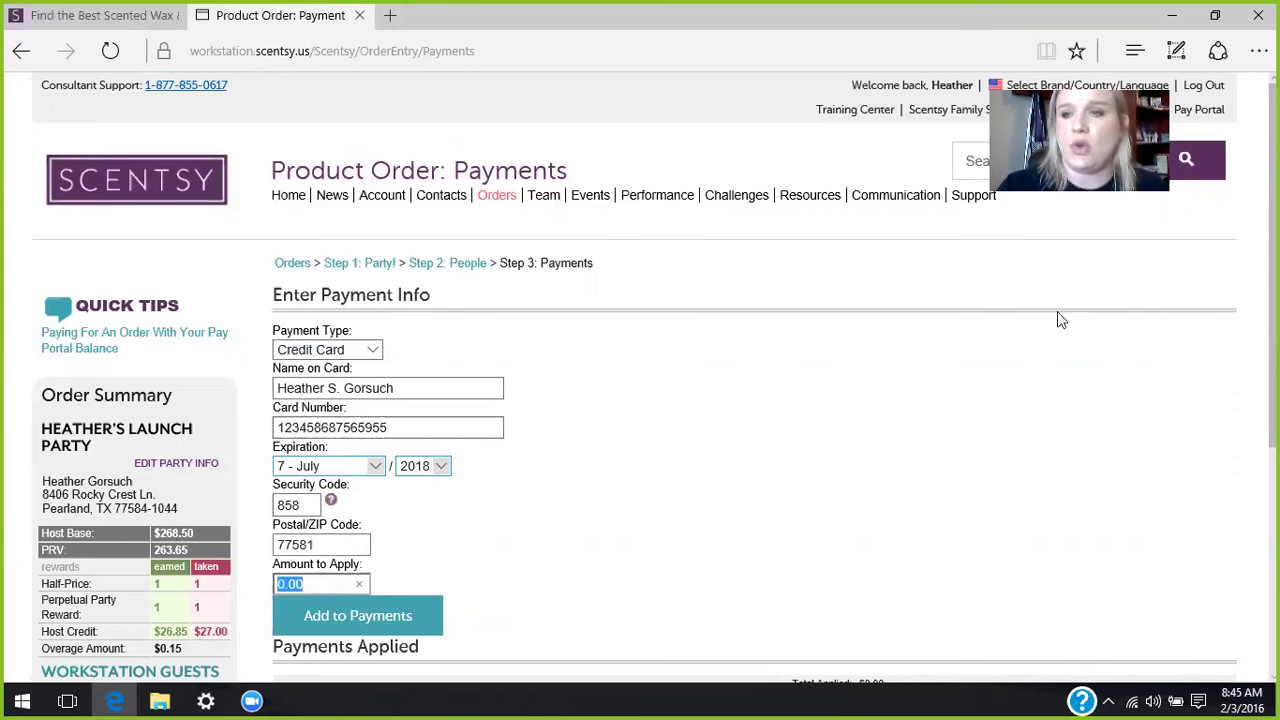
scroll(655, 378, down, 1)
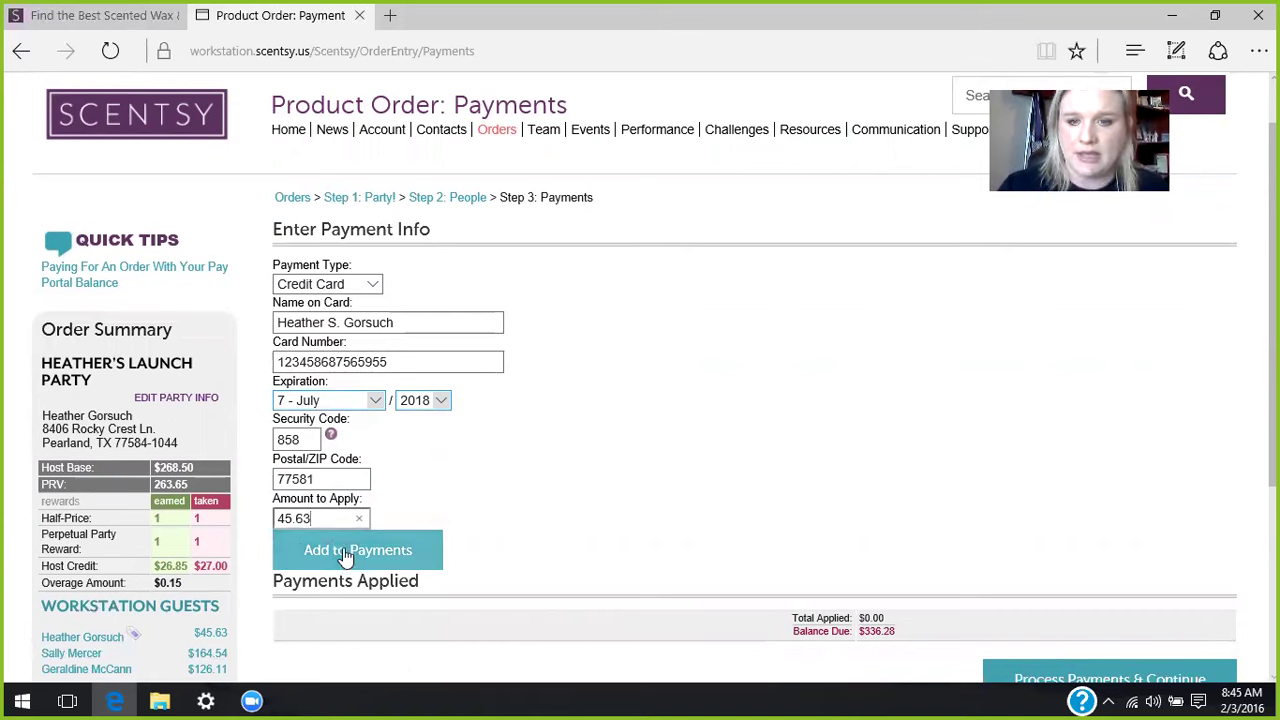
scroll(490, 533, down, 2)
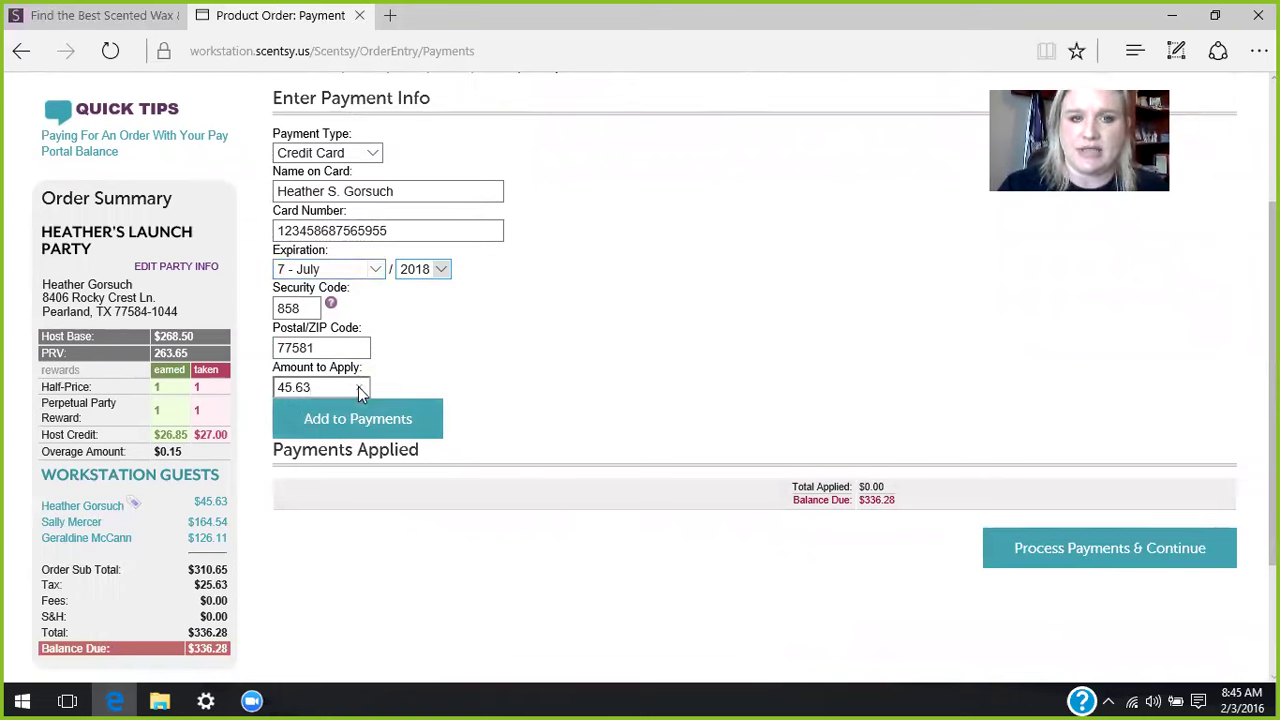
key(BackSpace)
key(BackSpace)
key(BackSpace)
key(BackSpace)
key(BackSpace)
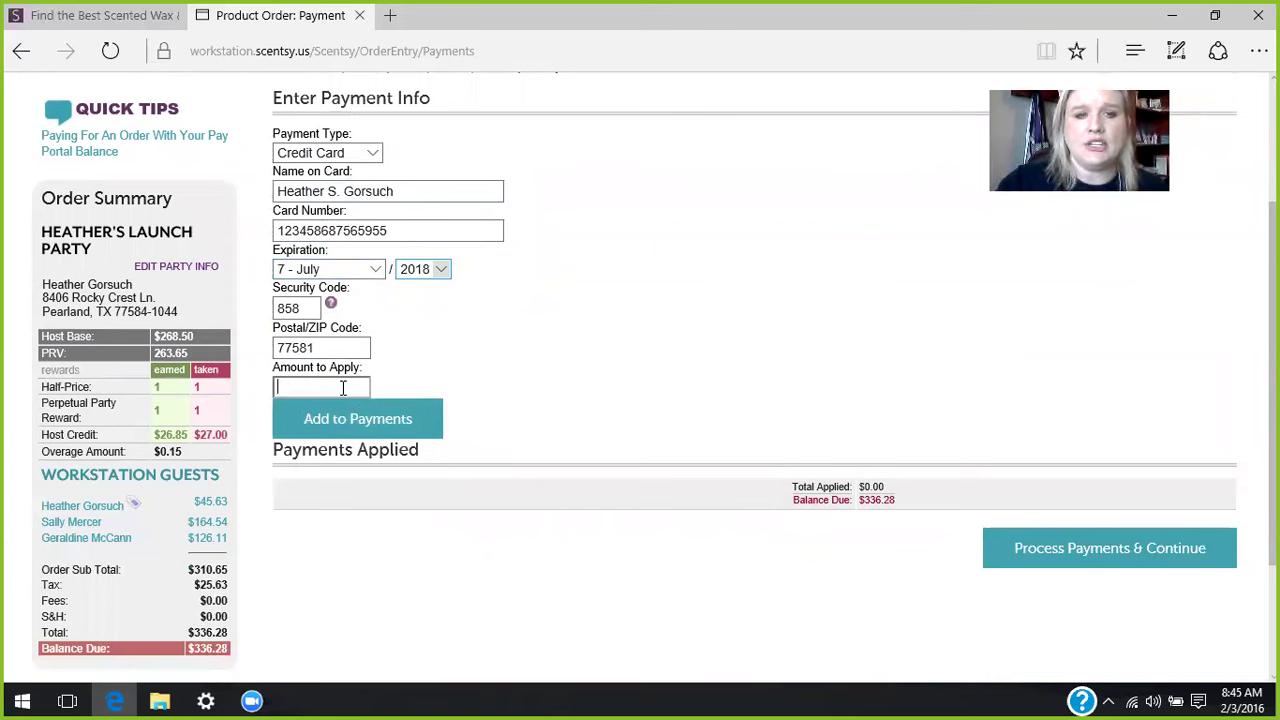
- Erase the ZIP code, security code and card number from the payment form
click(333, 345)
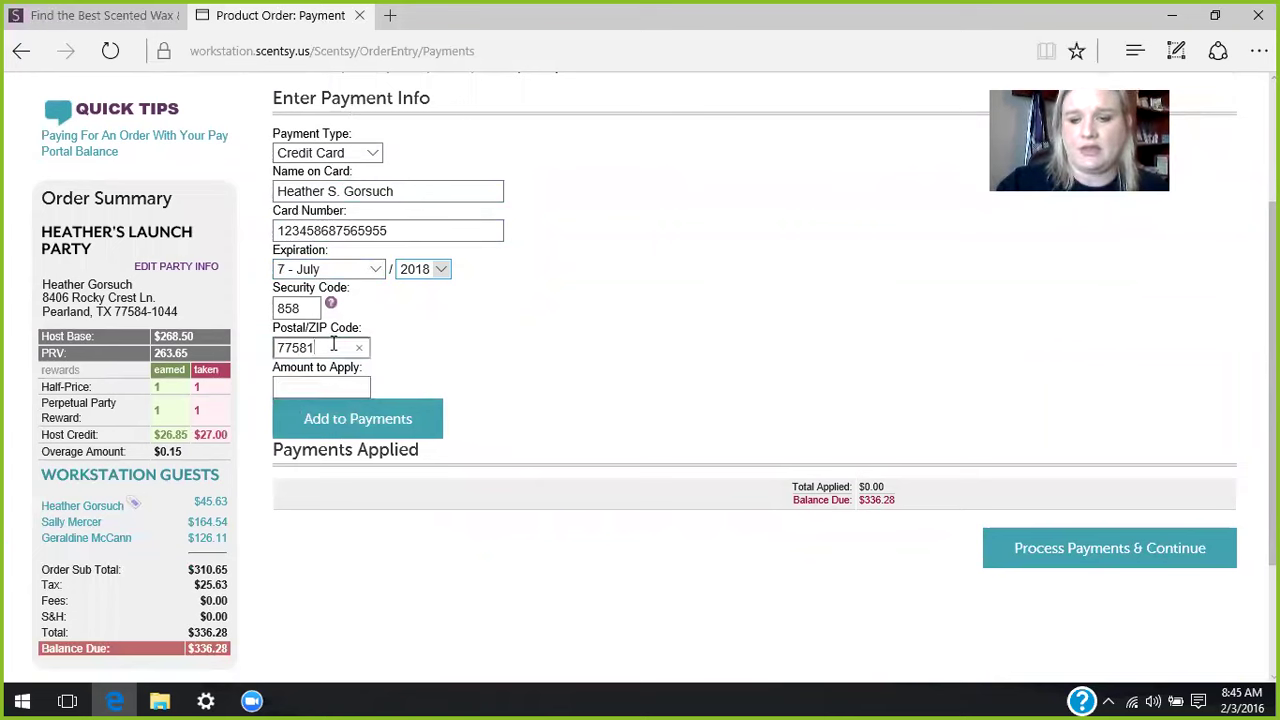
key(BackSpace)
key(BackSpace)
key(BackSpace)
key(BackSpace)
click(309, 309)
key(BackSpace)
key(BackSpace)
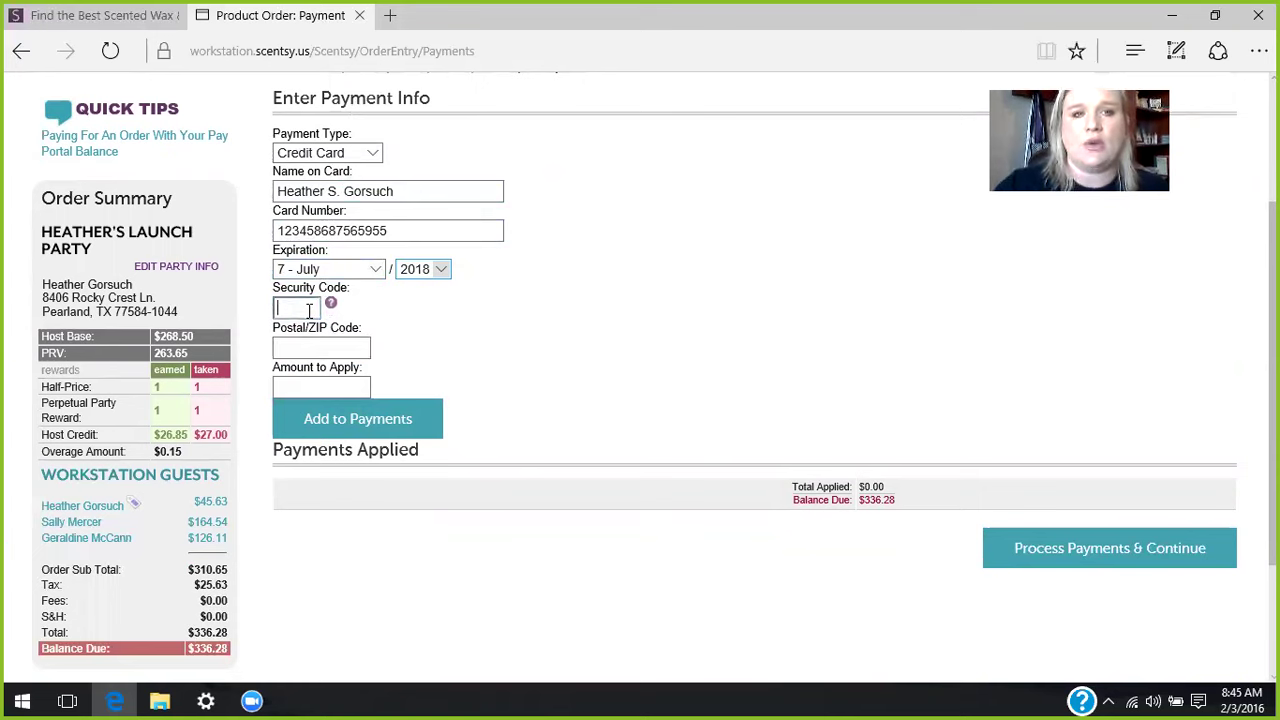
click(400, 230)
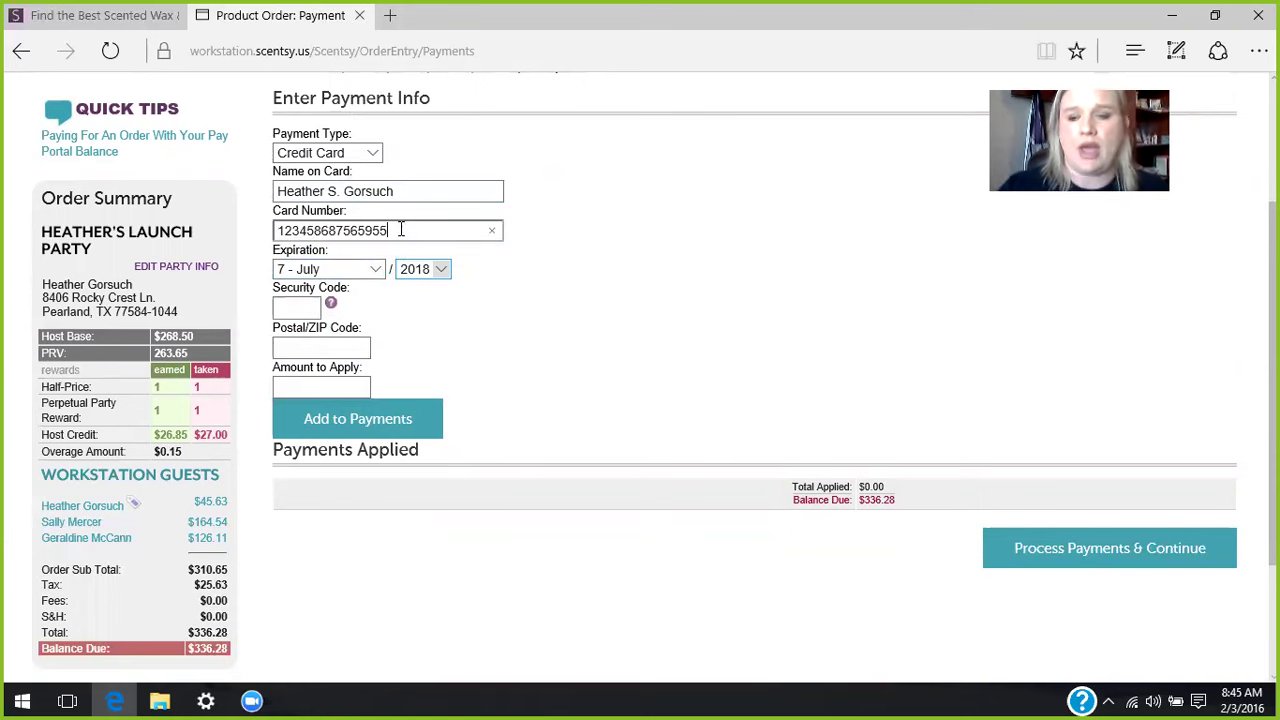
key(BackSpace)
key(BackSpace)
key(BackSpace)
key(BackSpace)
key(BackSpace)
key(BackSpace)
key(BackSpace)
key(BackSpace)
key(BackSpace)
key(BackSpace)
key(BackSpace)
key(BackSpace)
key(BackSpace)
key(BackSpace)
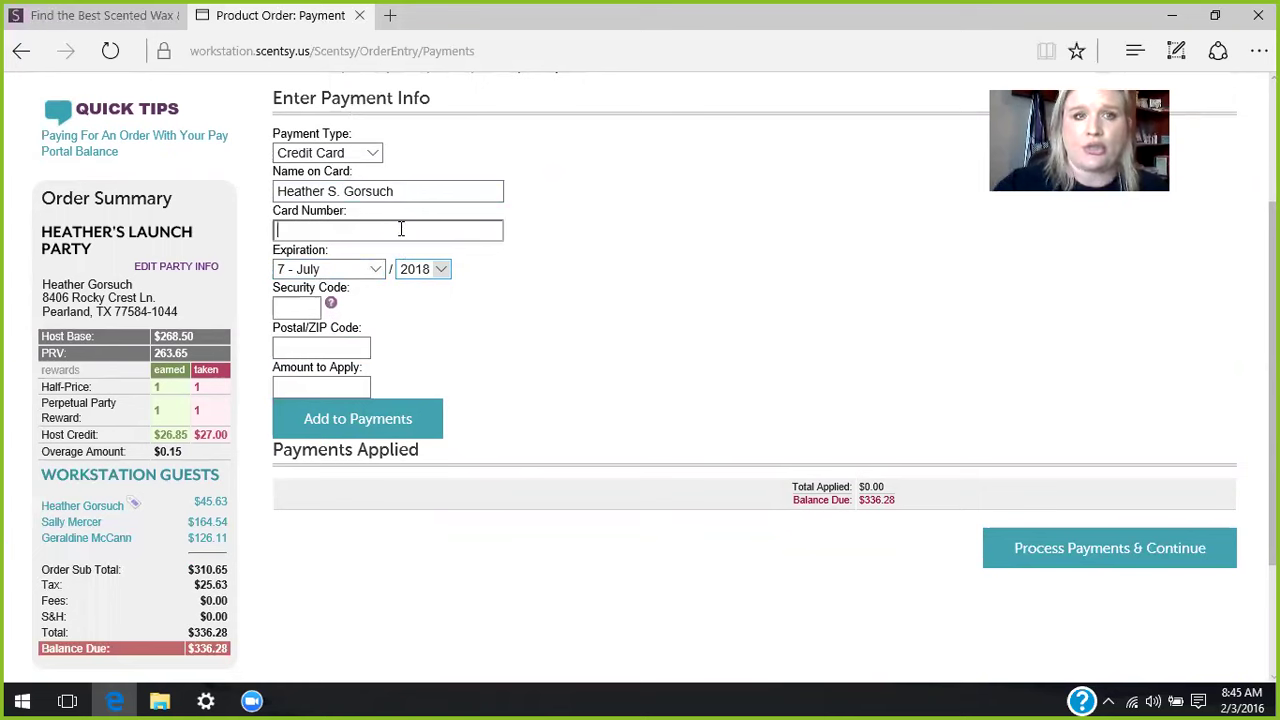
- Switch Payment Type to Product Credit, enter and delete 50.00, then return to Orders
click(375, 157)
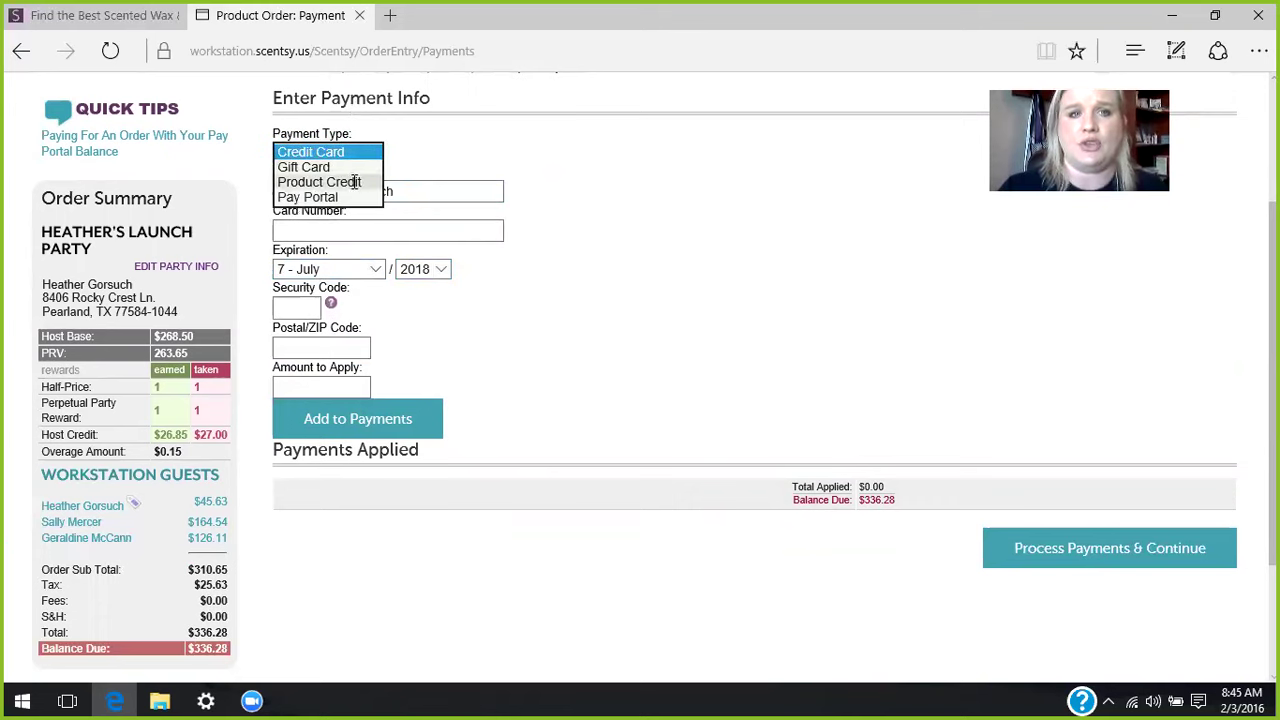
click(352, 183)
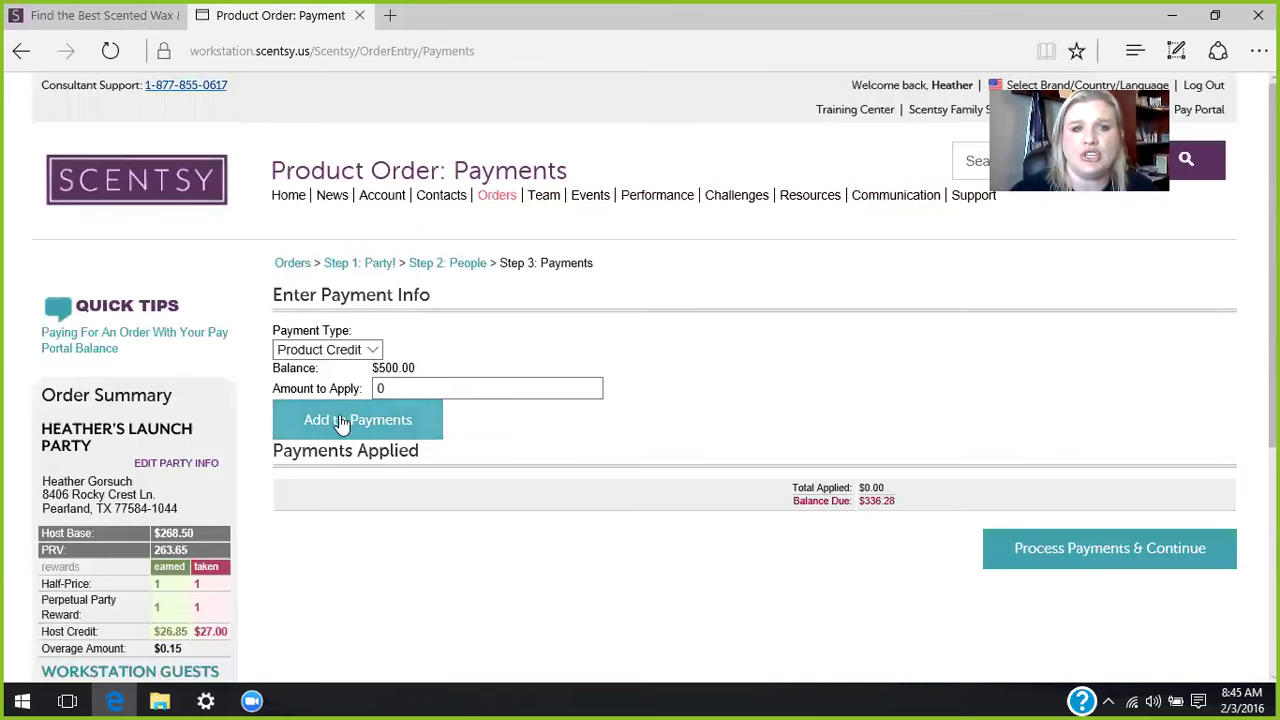
click(397, 388)
drag(405, 388, 358, 386)
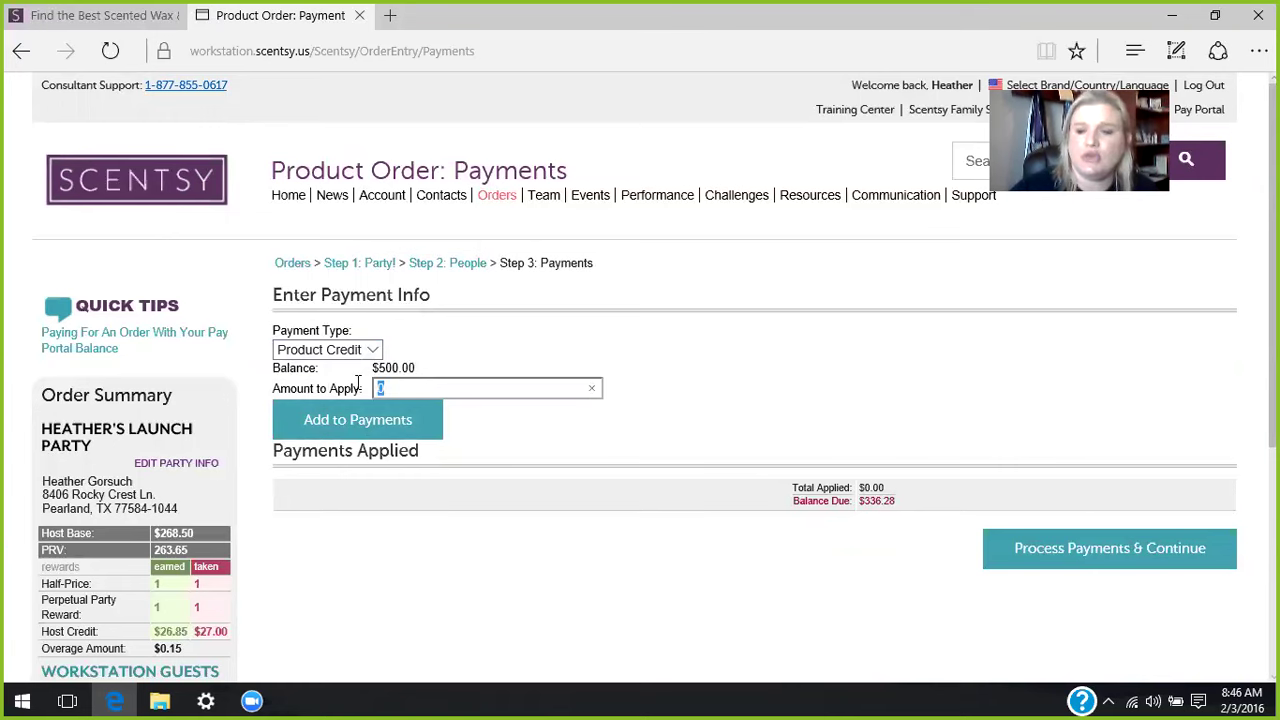
text(50.00)
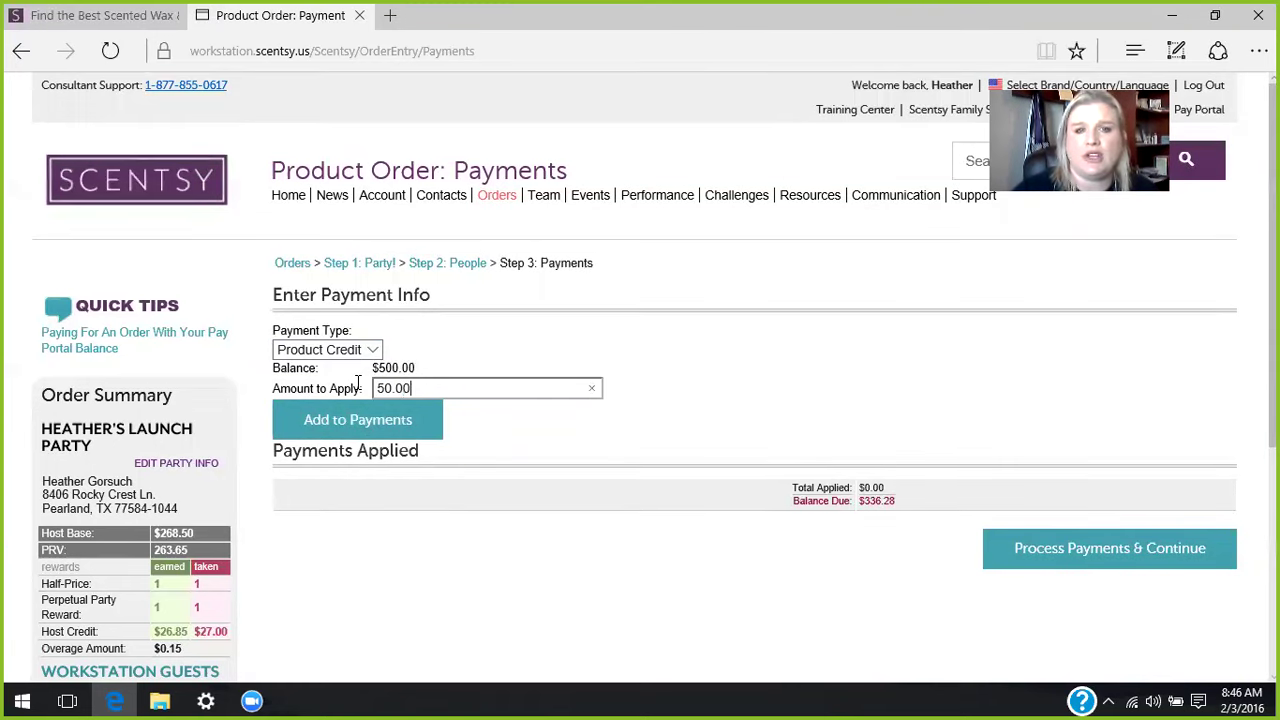
key(BackSpace)
key(BackSpace)
key(BackSpace)
key(BackSpace)
key(BackSpace)
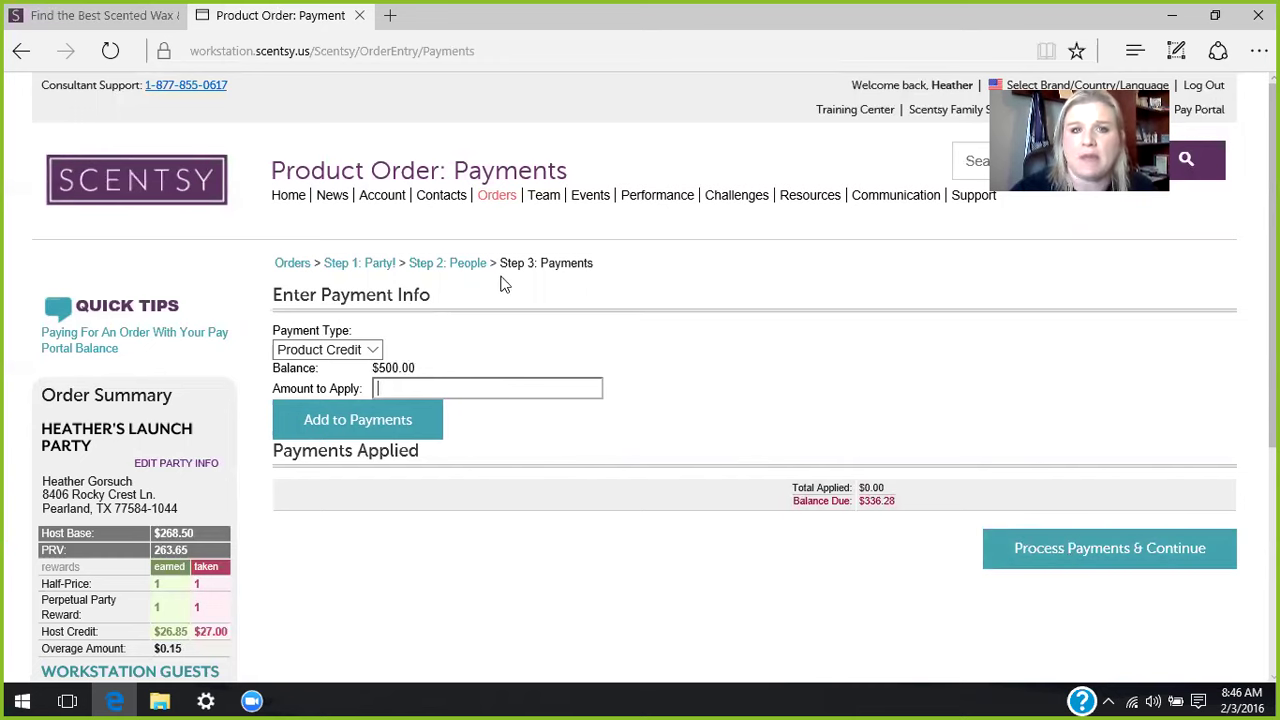
click(287, 266)
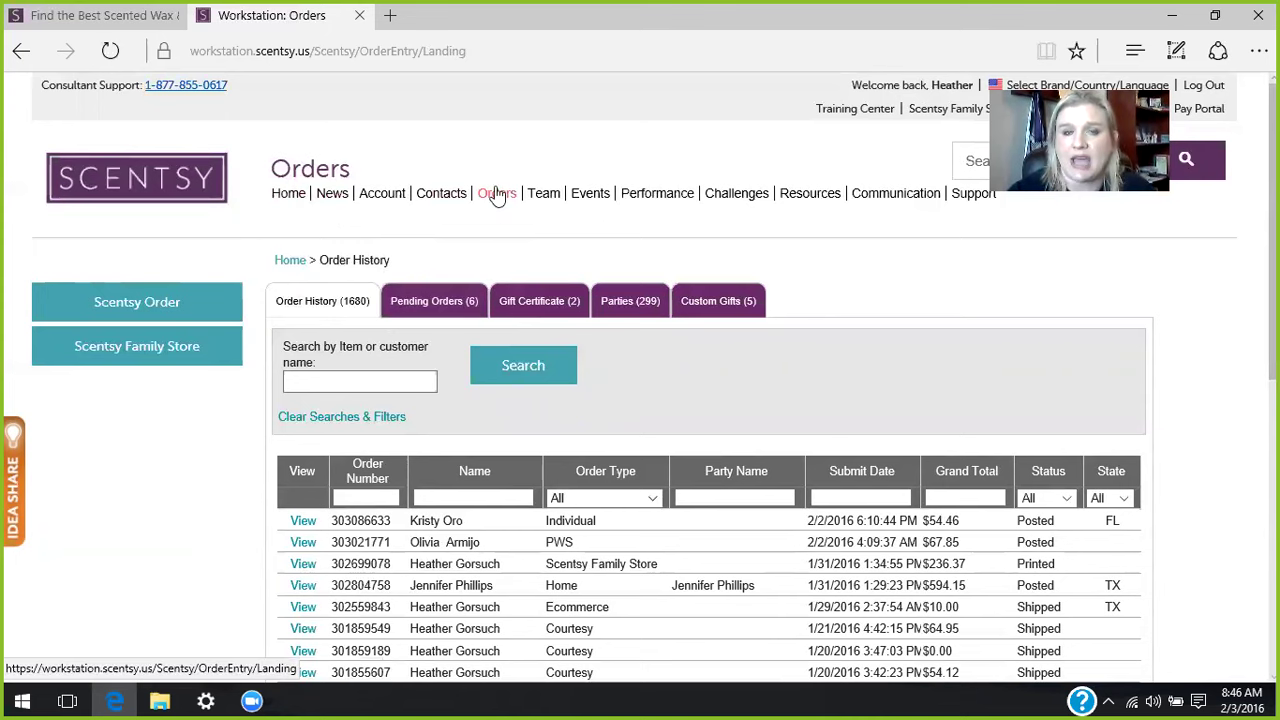
- Edit the launch party order from Pending Orders and continue past its Party Details
click(440, 302)
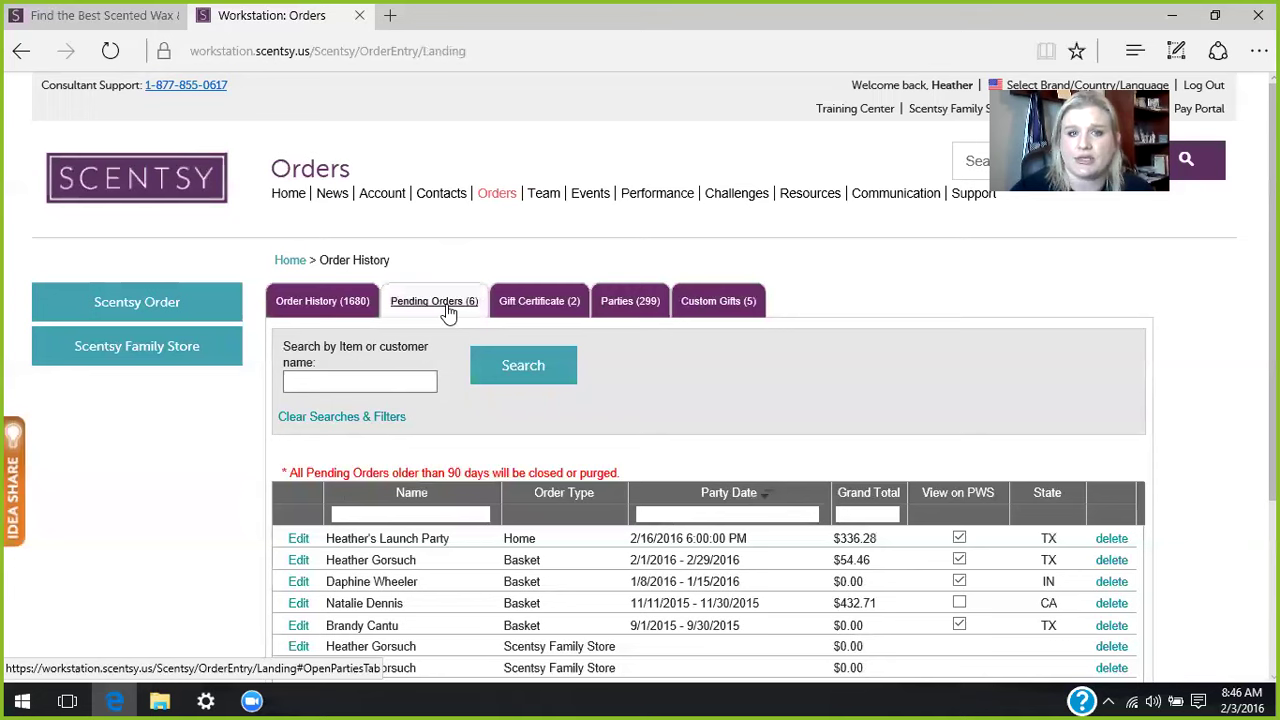
click(299, 539)
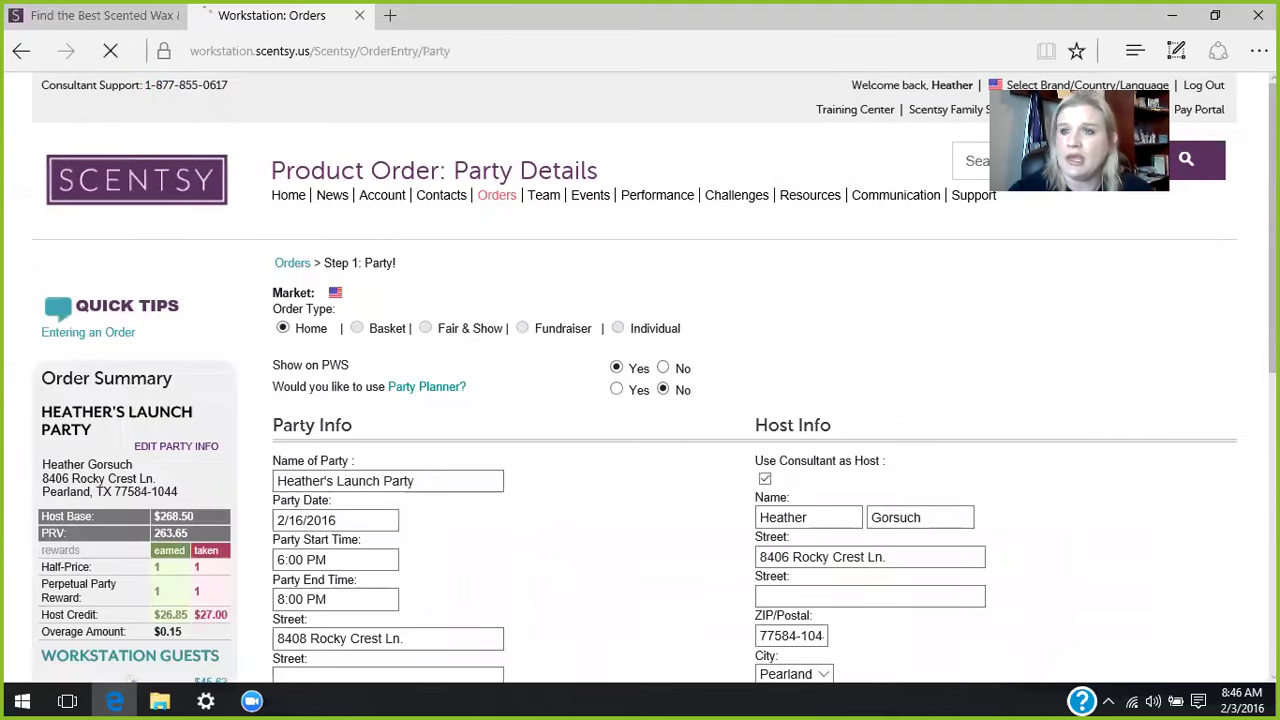
scroll(640, 380, up, 5)
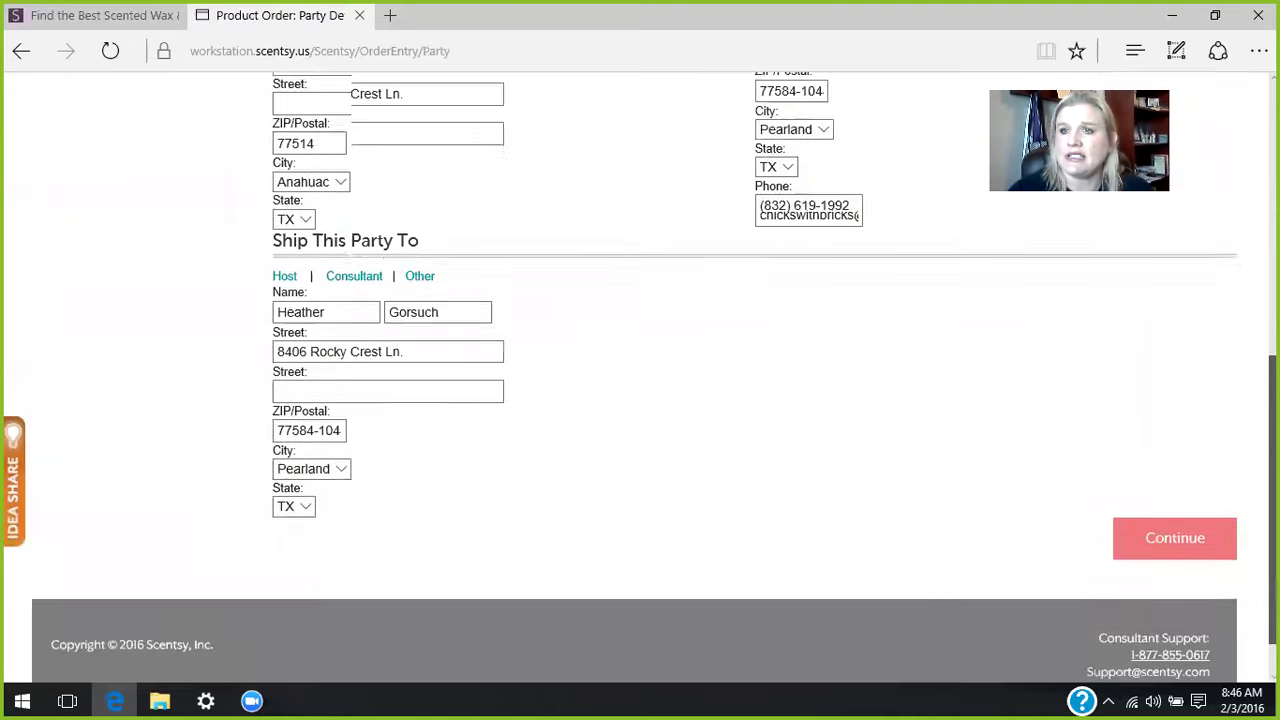
scroll(640, 380, down, 1)
scroll(1226, 423, down, 4)
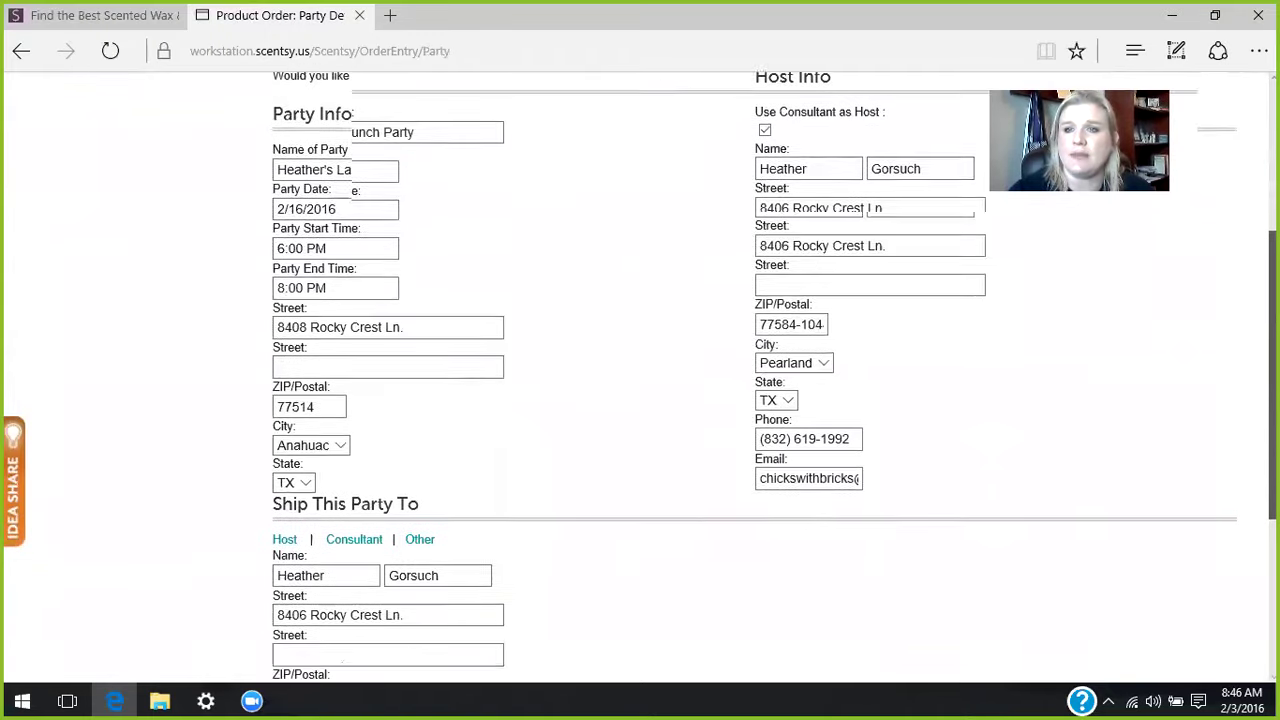
click(1186, 507)
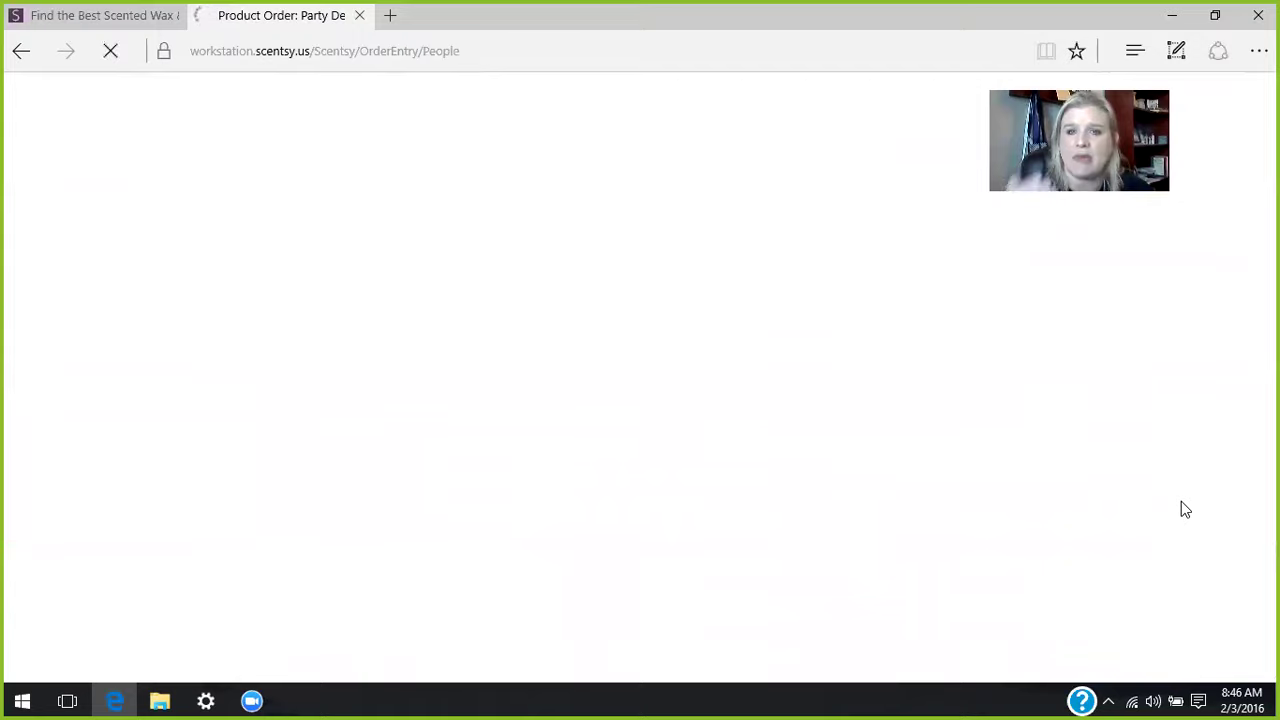
scroll(1181, 509, down, 10)
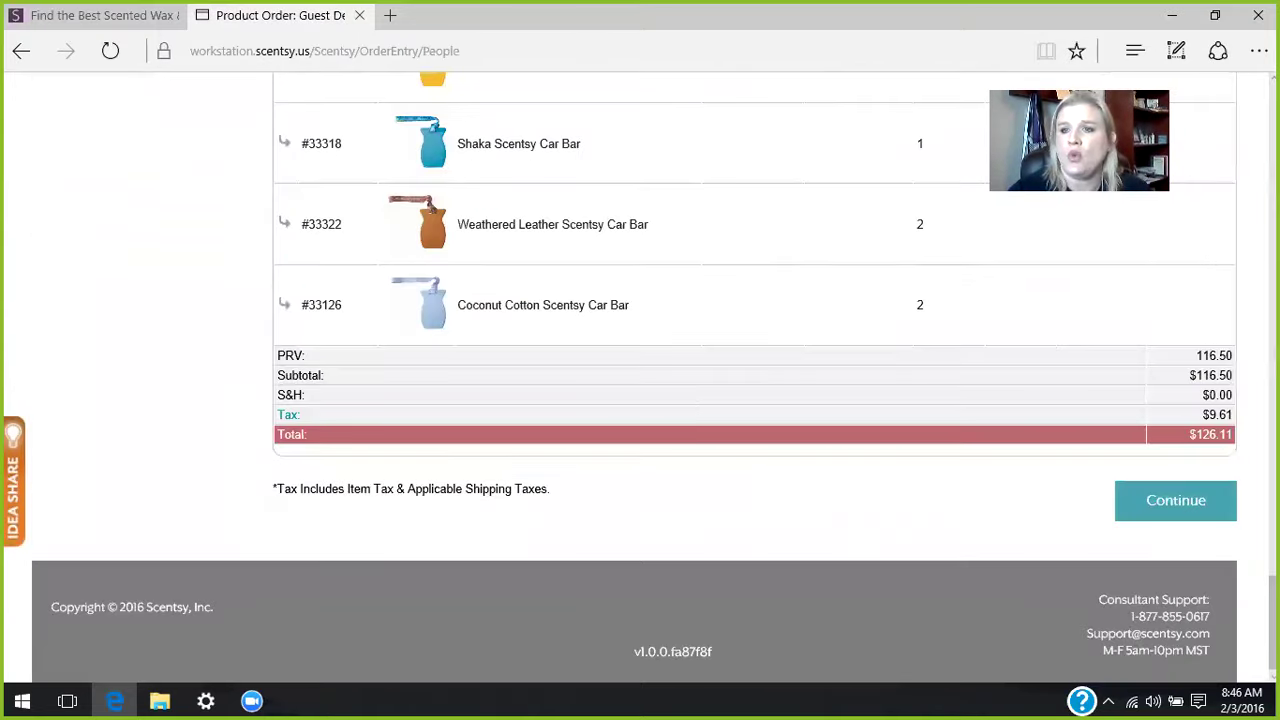
scroll(755, 378, up, 15)
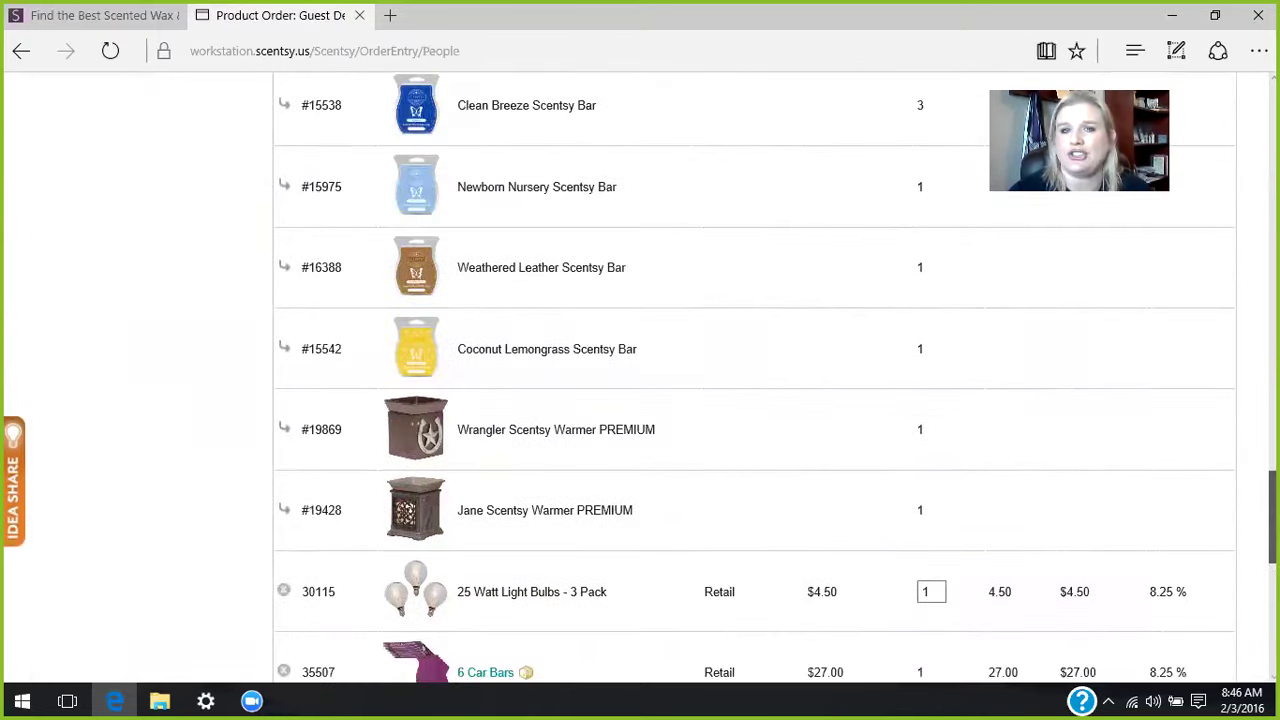
scroll(755, 378, up, 10)
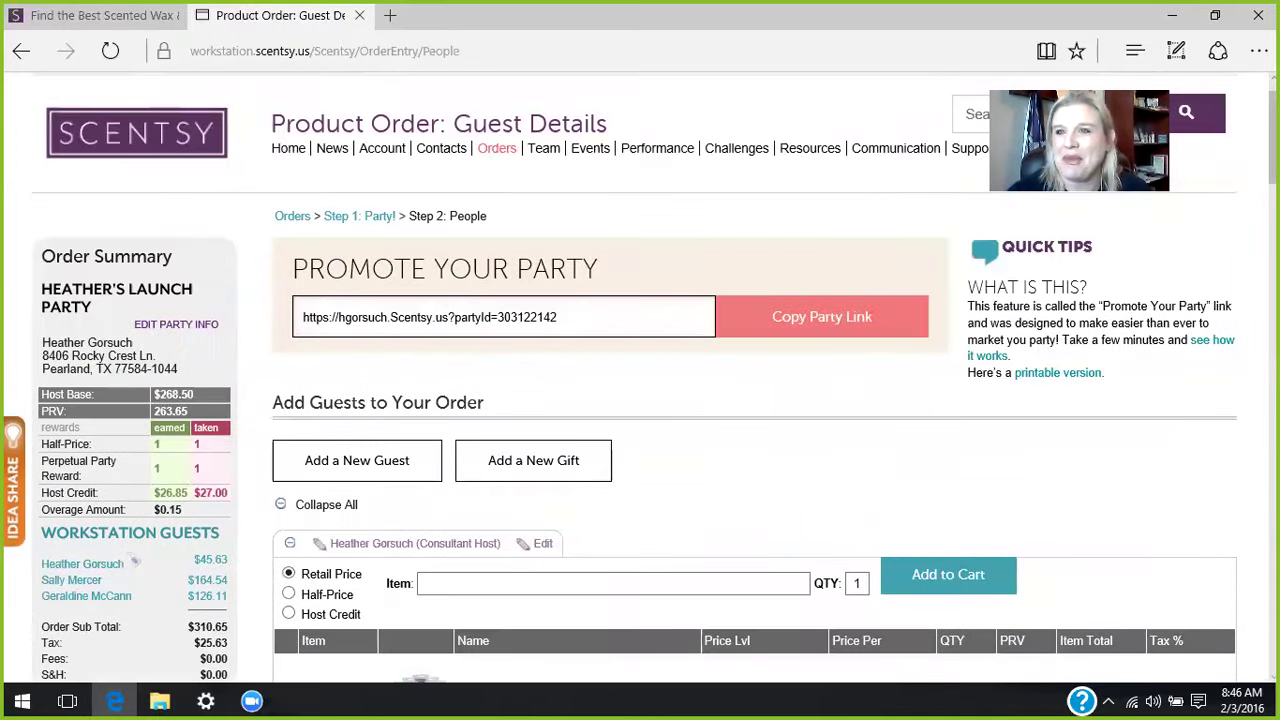
scroll(755, 378, down, 2)
scroll(703, 157, down, 3)
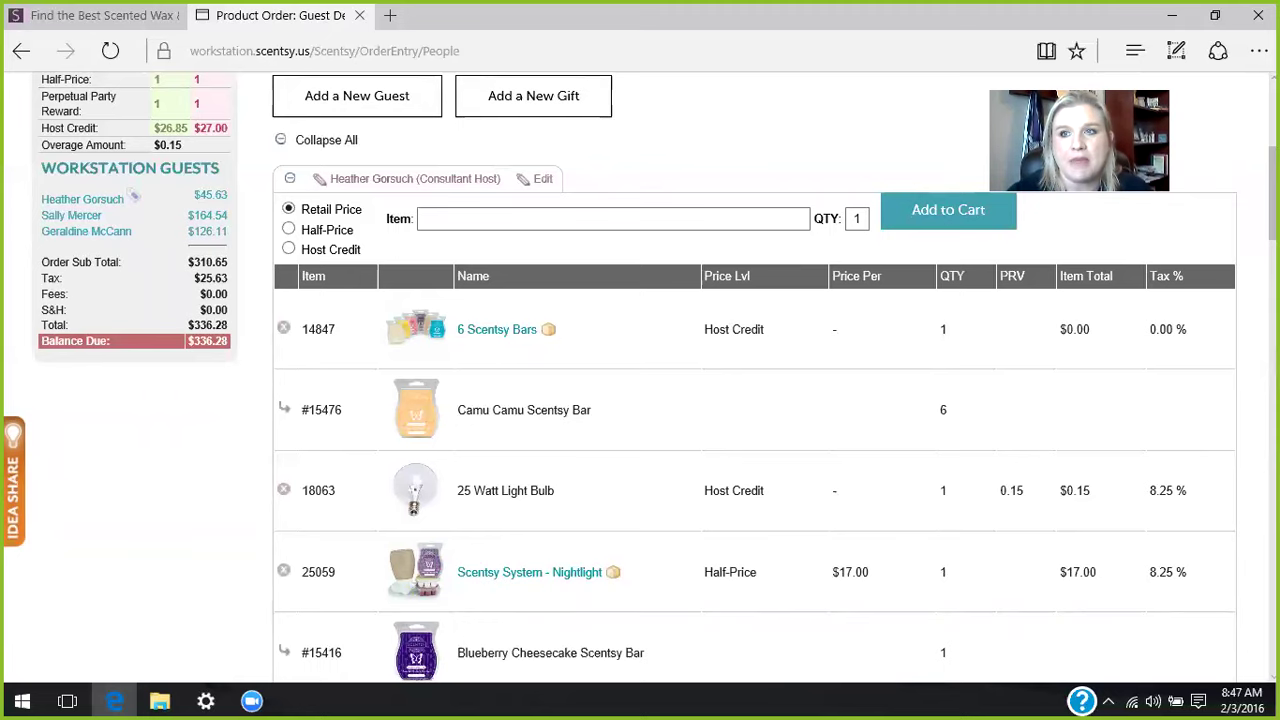
scroll(779, 356, up, 4)
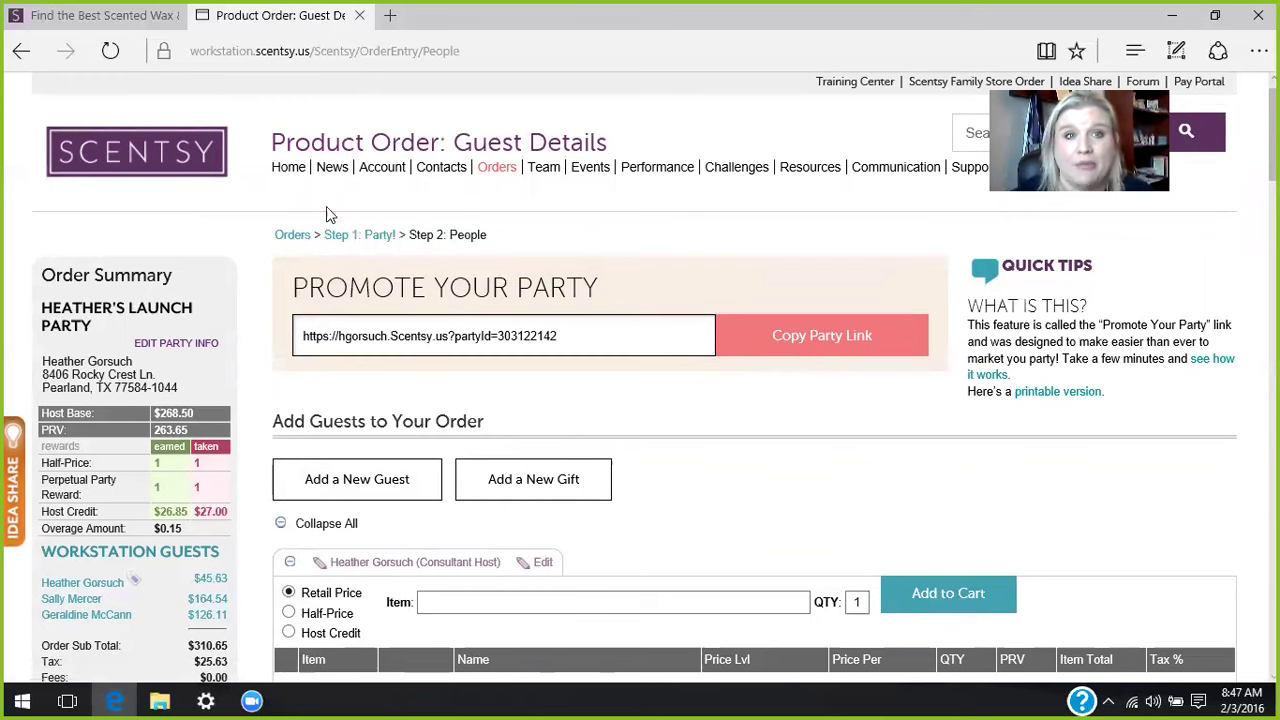
click(287, 170)
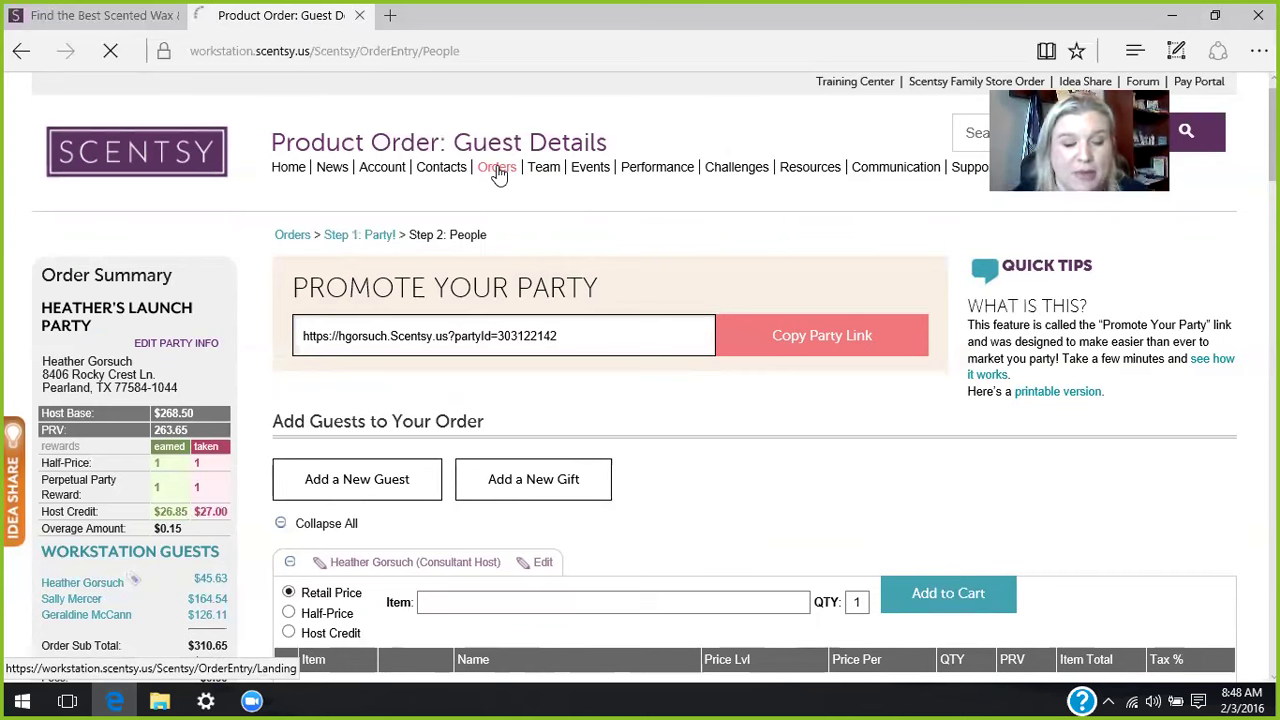
- Delete a $0.00 Scentsy Family Store pending order, then open the Scentsy Family Store
click(497, 168)
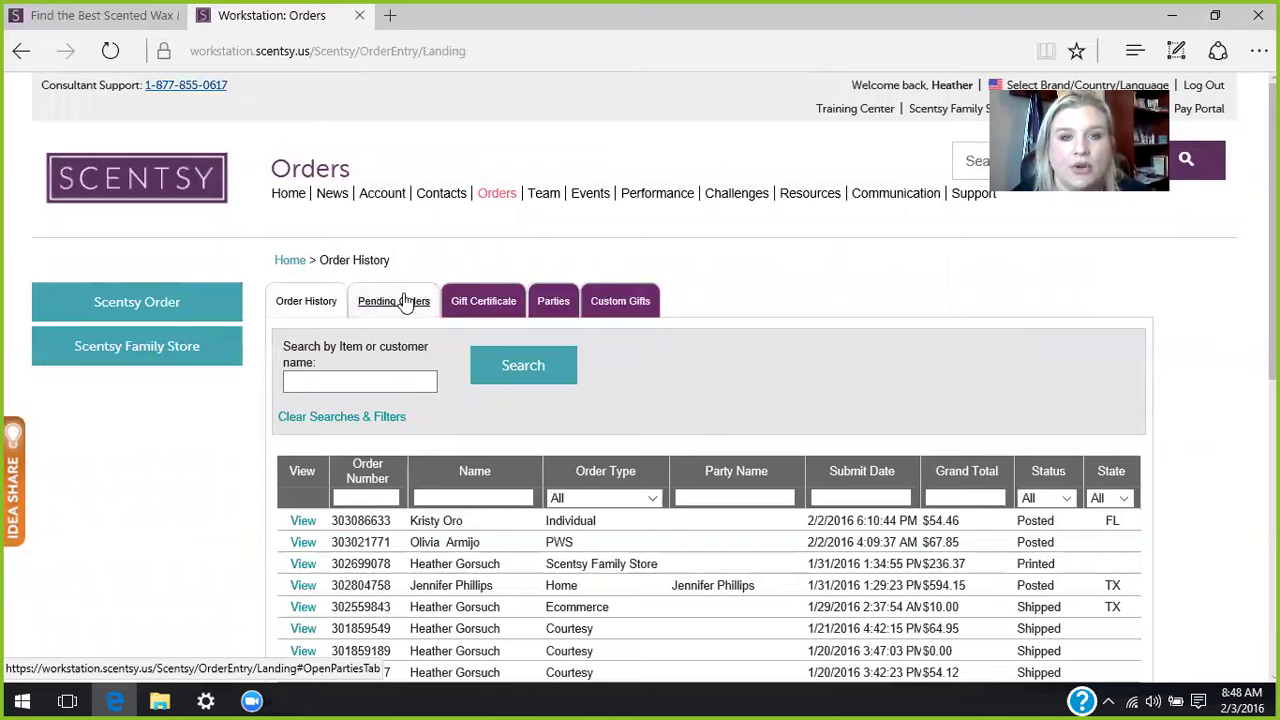
click(404, 303)
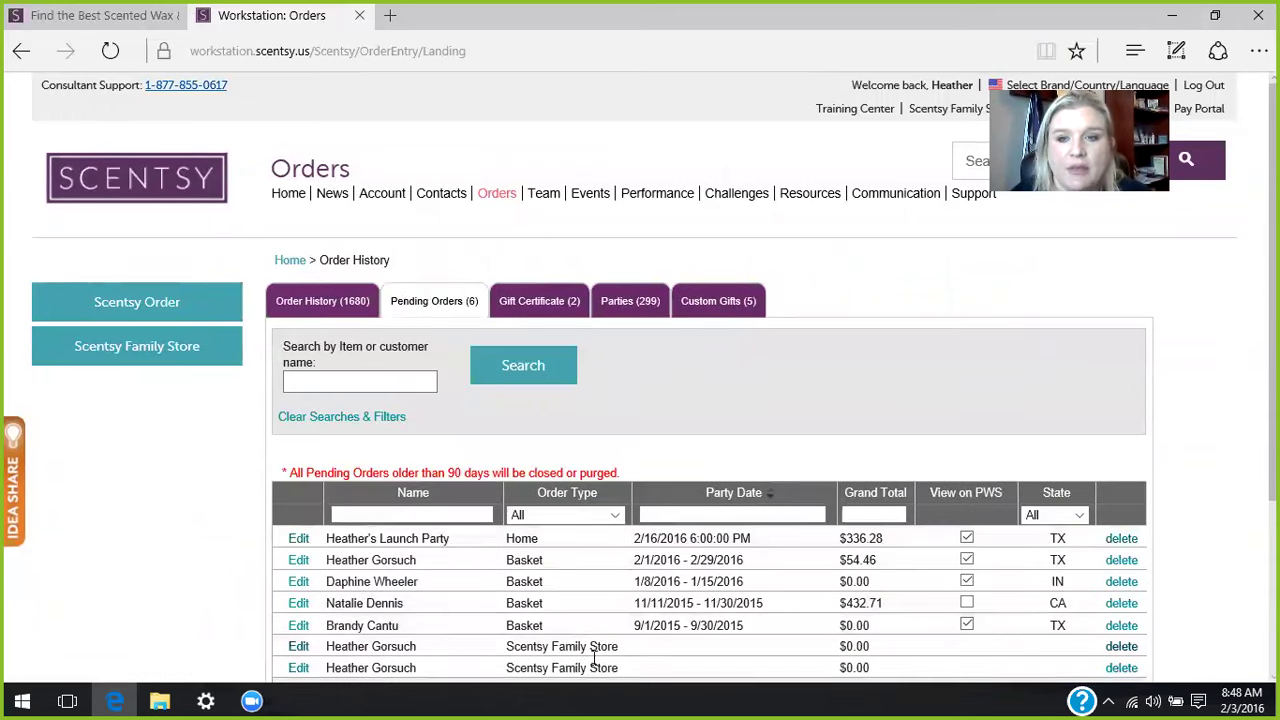
click(1115, 650)
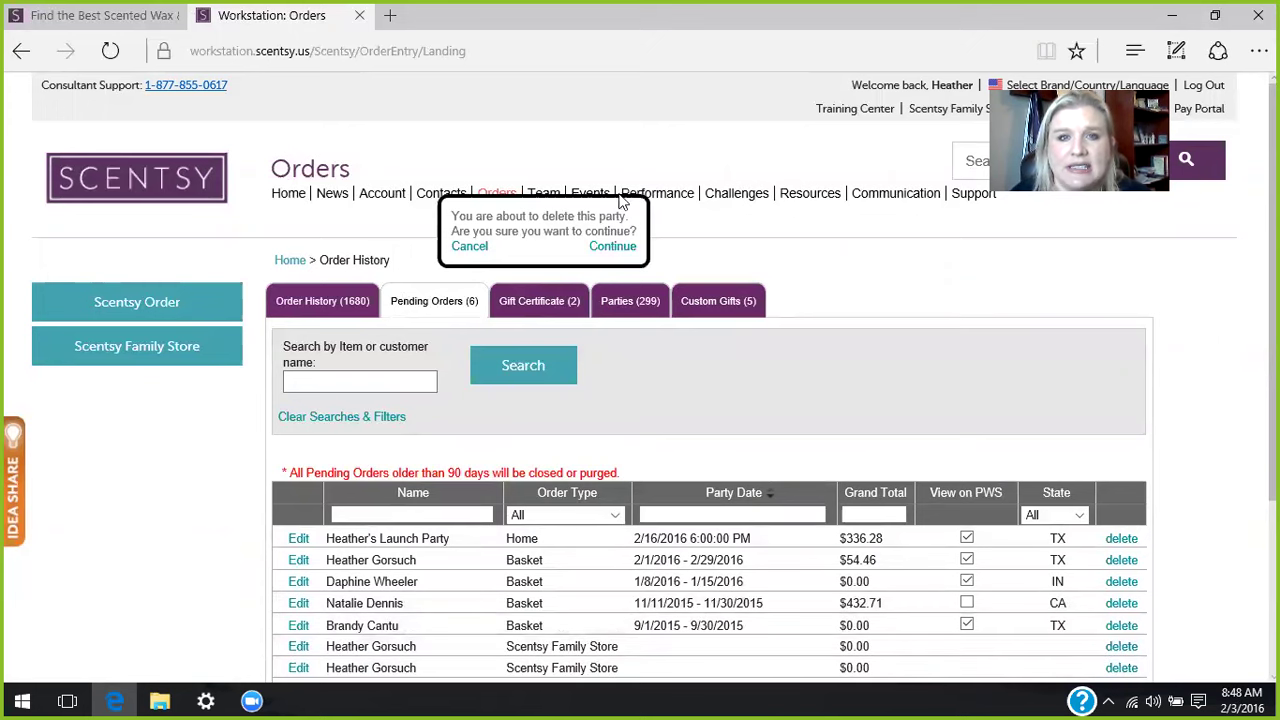
click(612, 247)
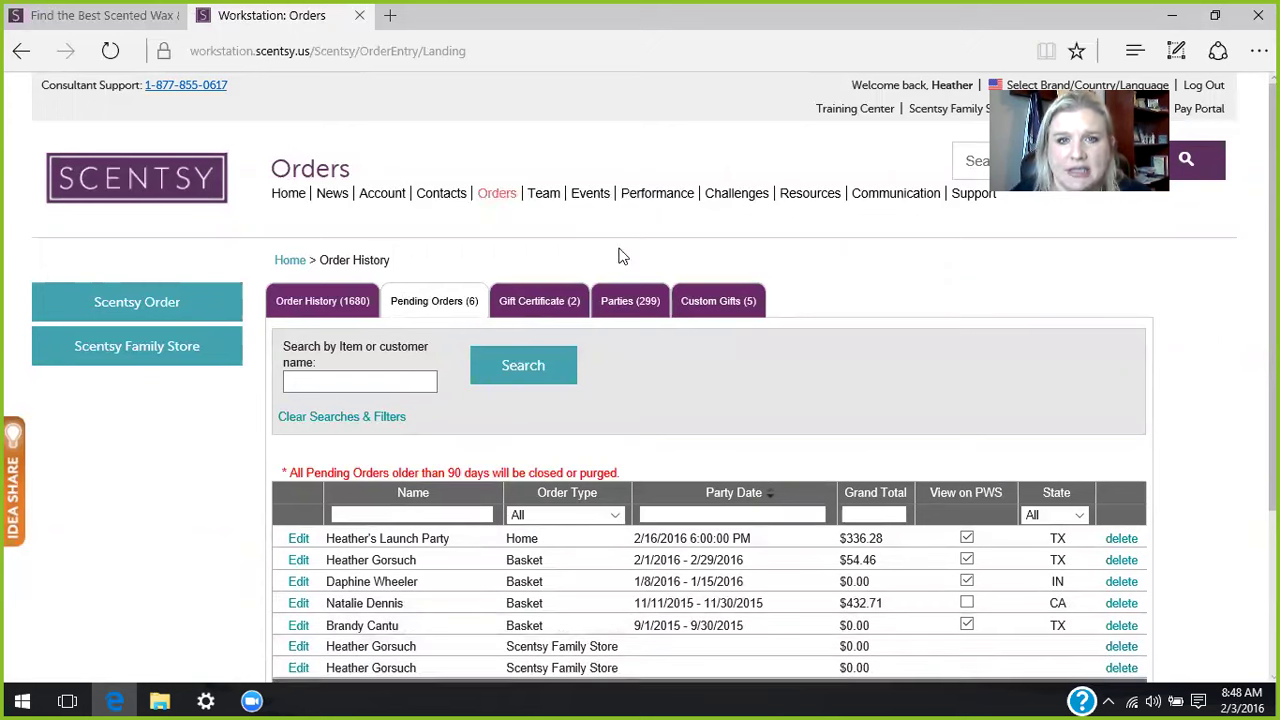
click(129, 358)
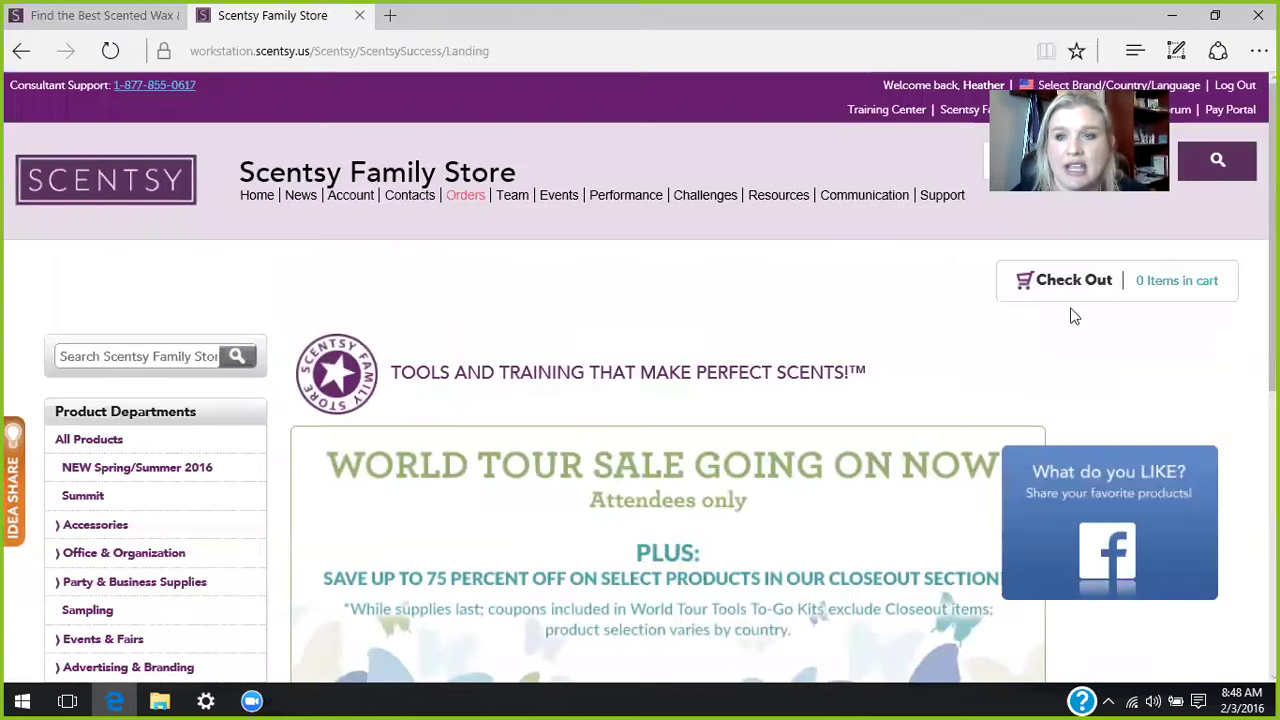
- Open the $7.00 Scentsy Catalog Fall/Winter 2015 from Party & Business Supplies
scroll(680, 200, down, 3)
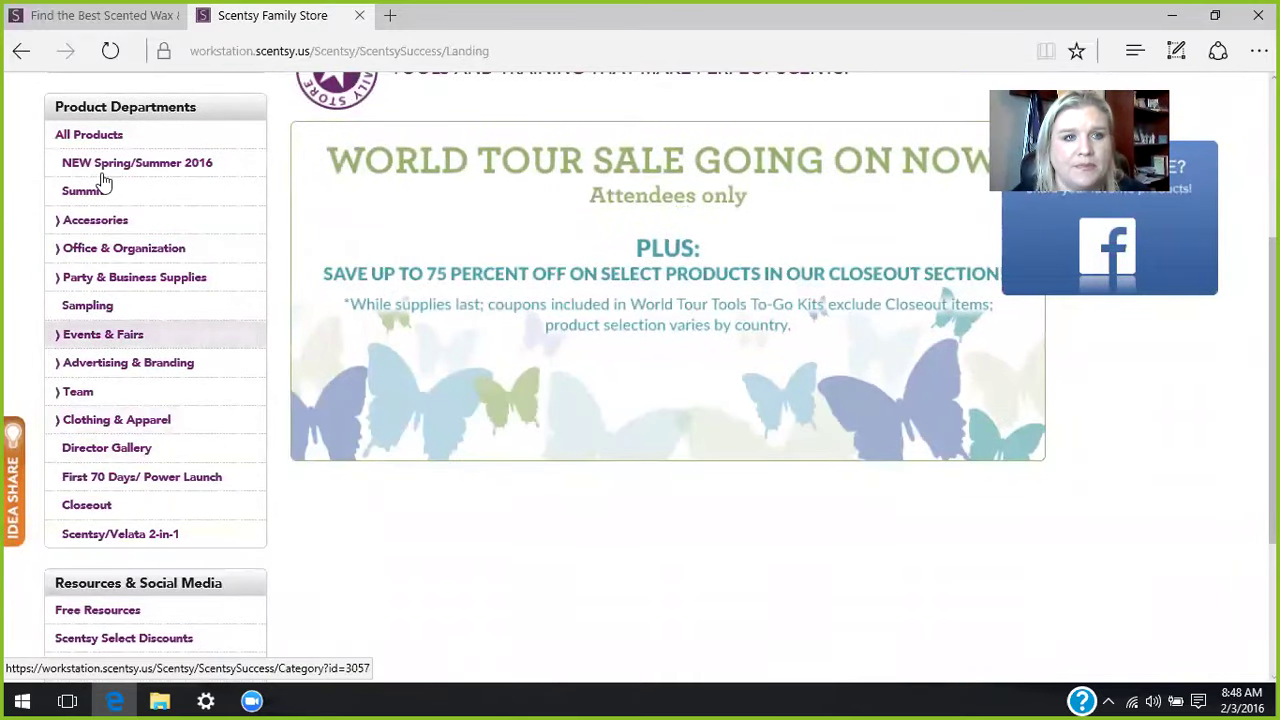
click(104, 283)
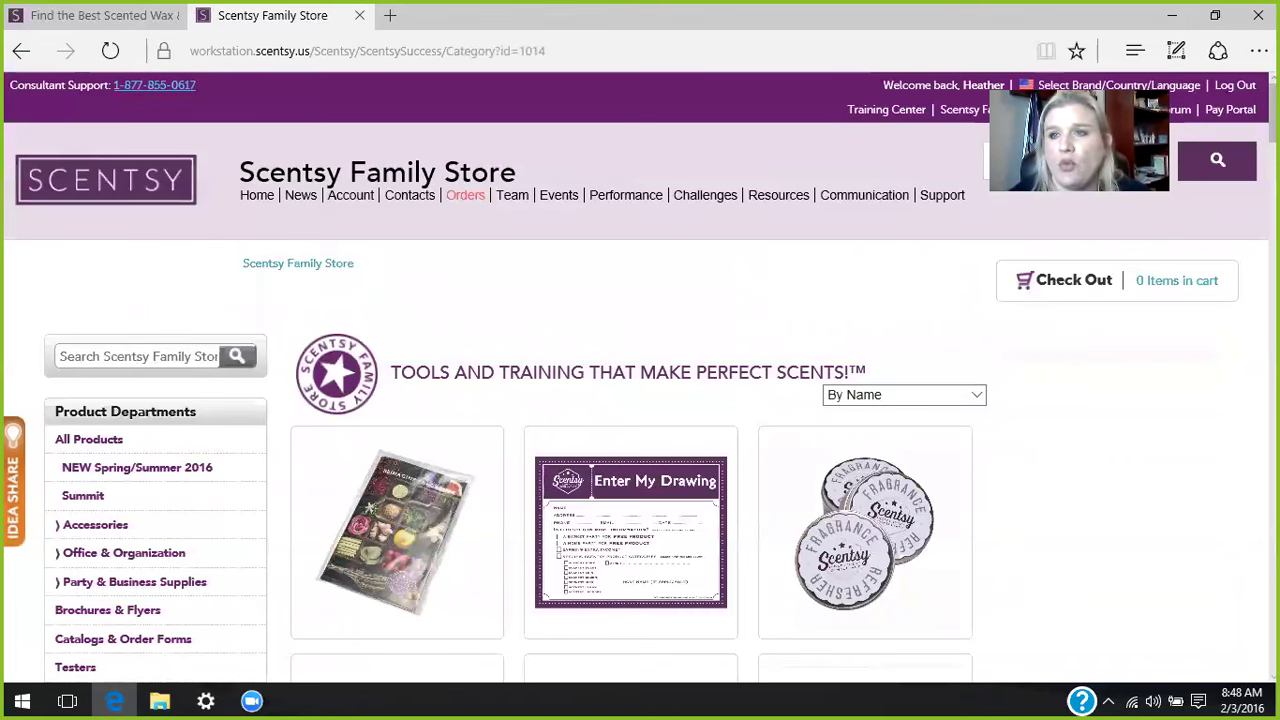
scroll(640, 380, down, 10)
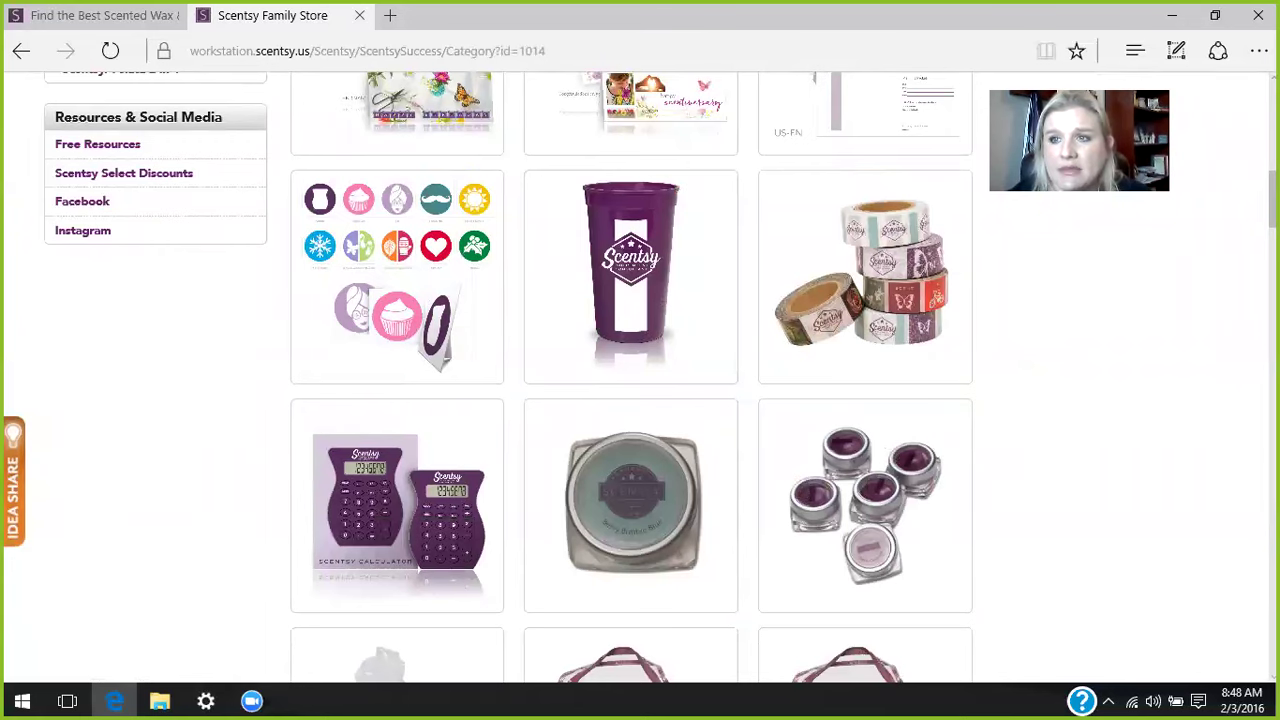
scroll(1237, 303, down, 10)
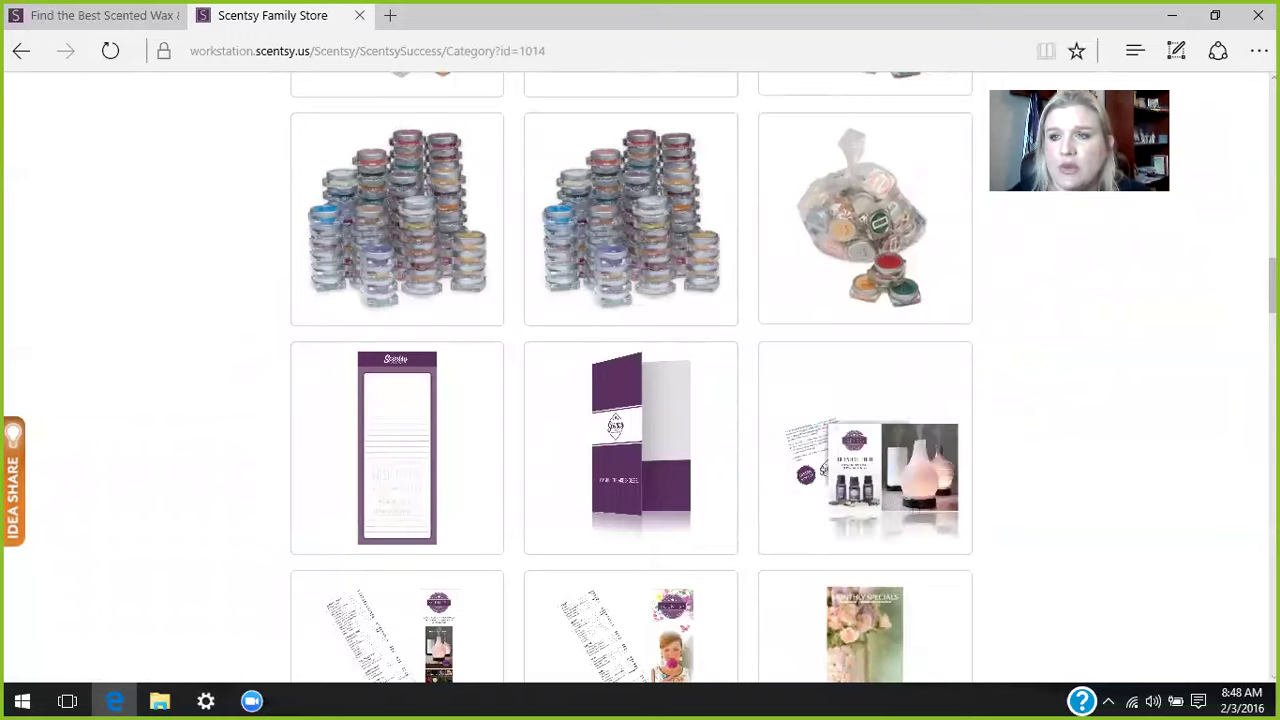
scroll(1131, 380, down, 8)
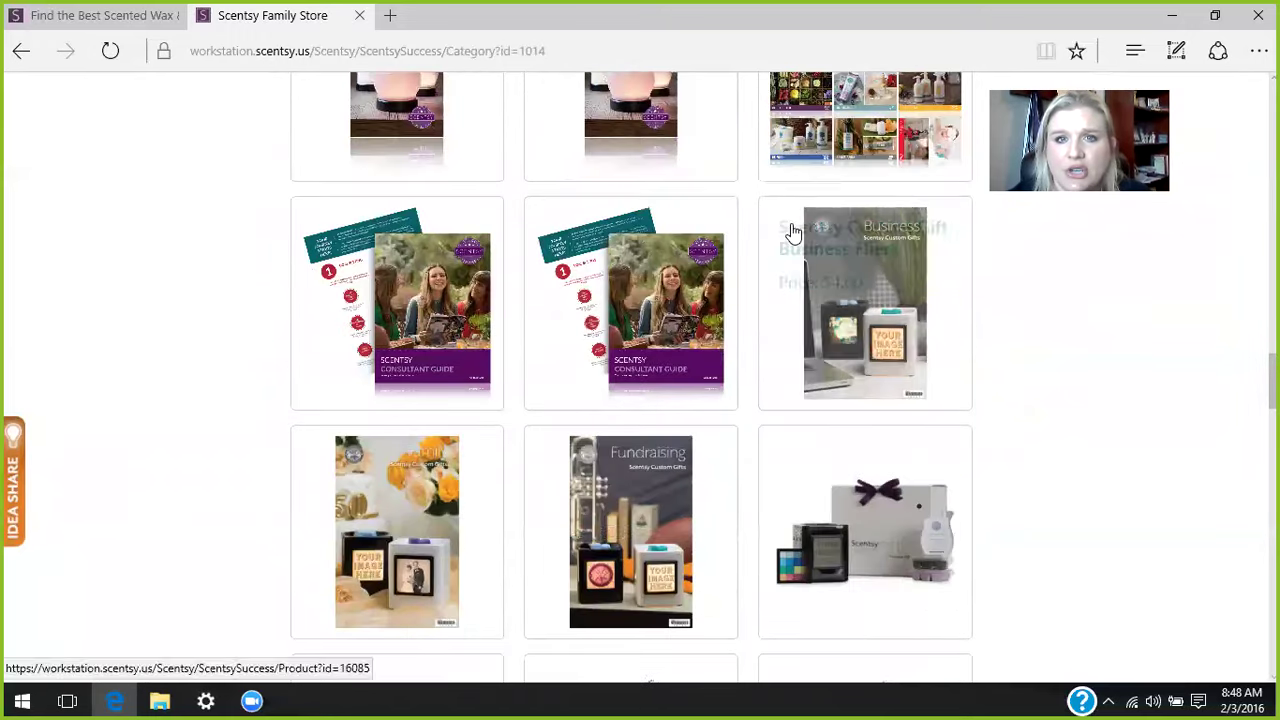
click(359, 139)
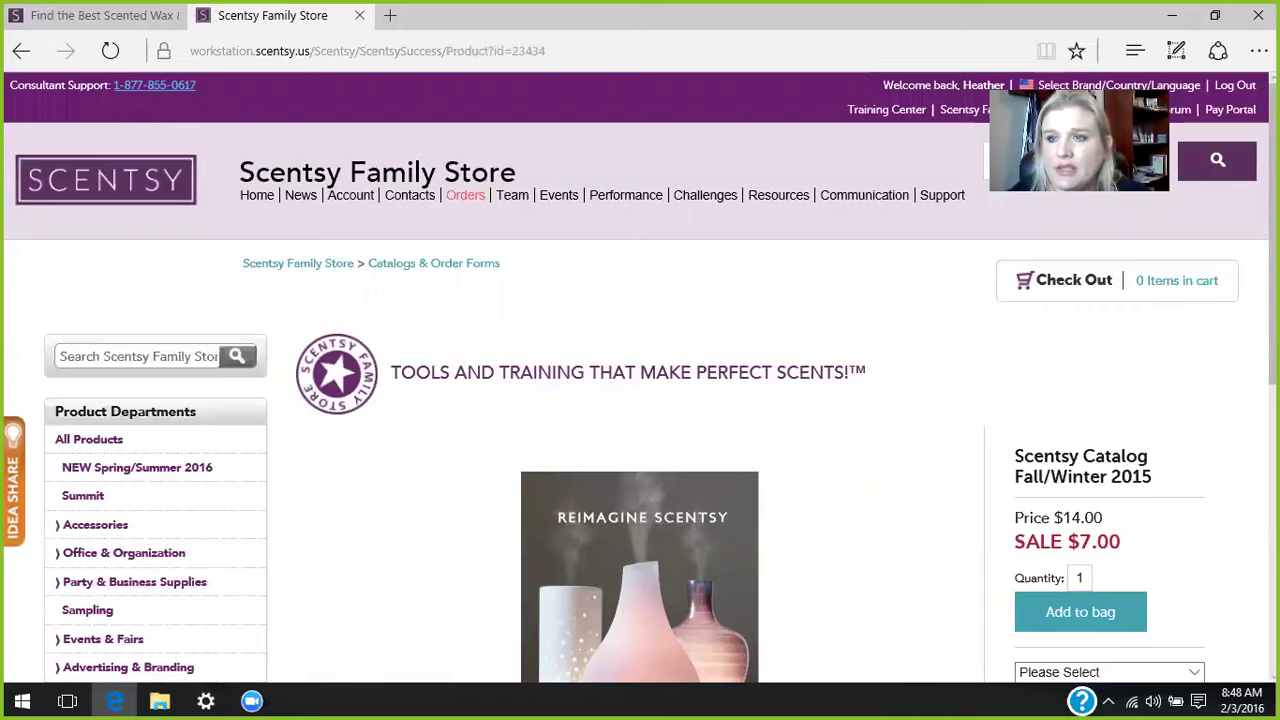
- Choose Scentsy Fall/Winter 2015 Catalogs (US-ENGLISH), then go back to All Products
scroll(1200, 490, down, 3)
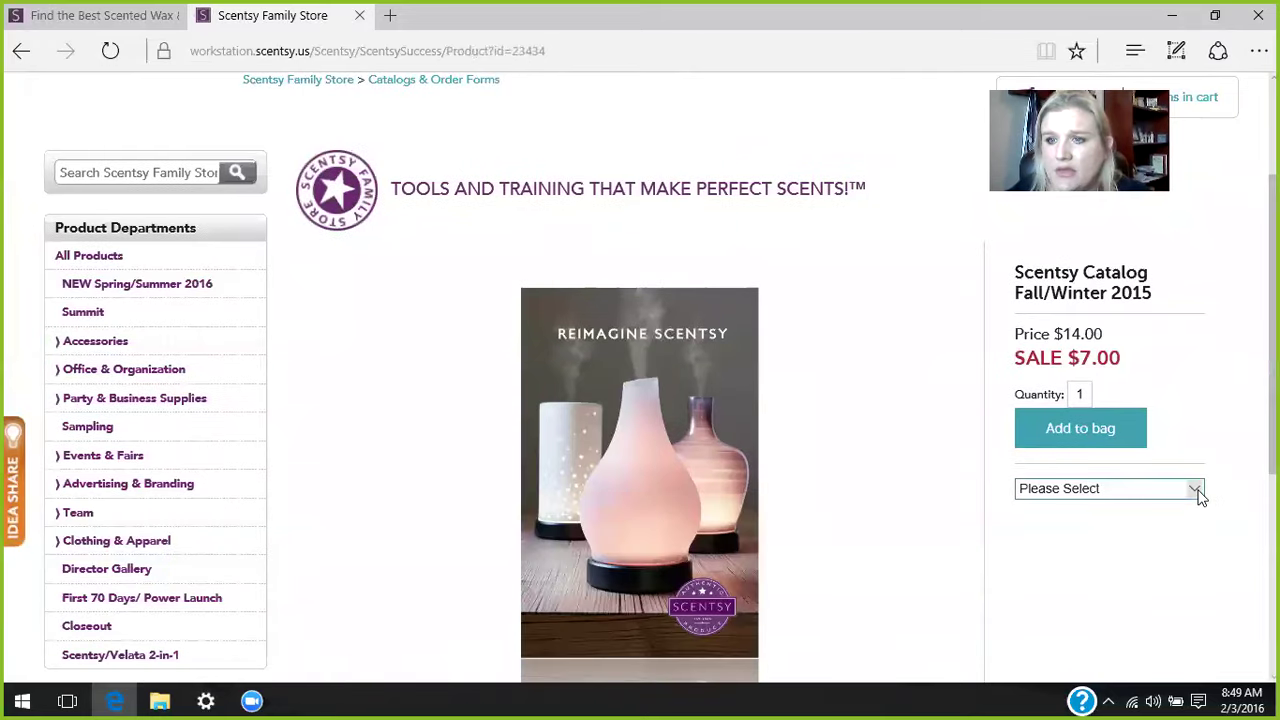
click(1203, 490)
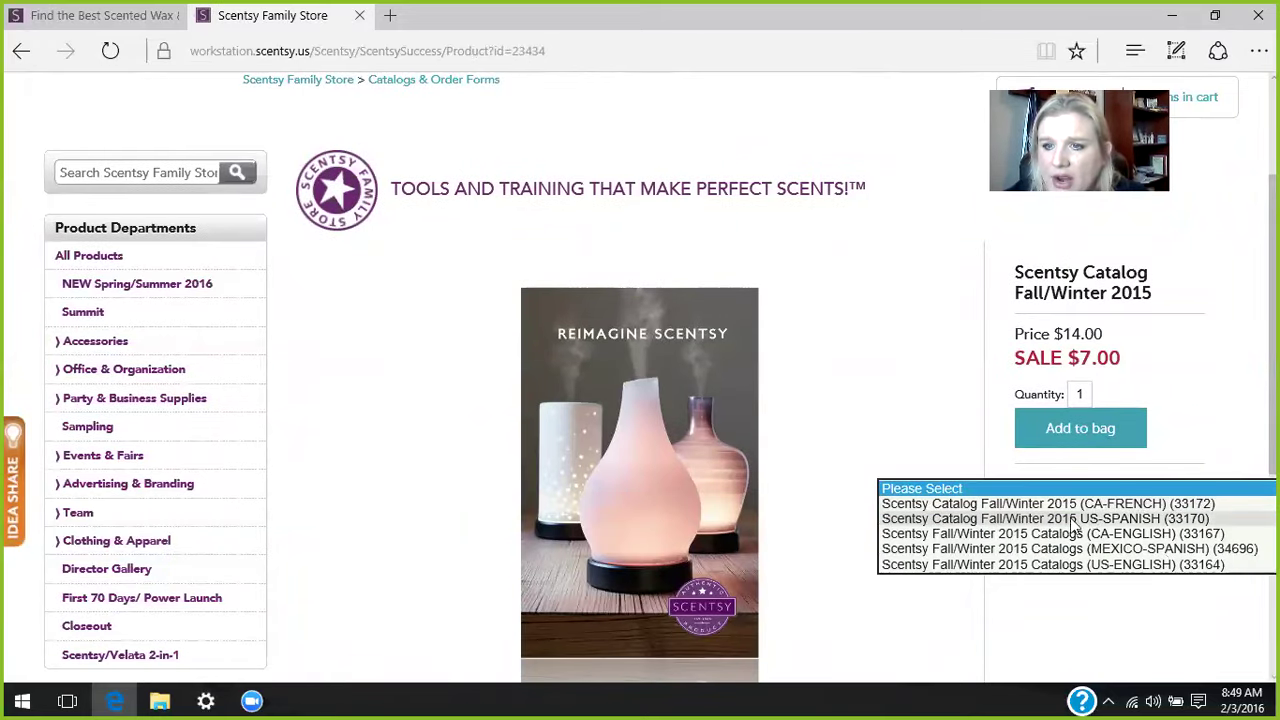
click(1033, 565)
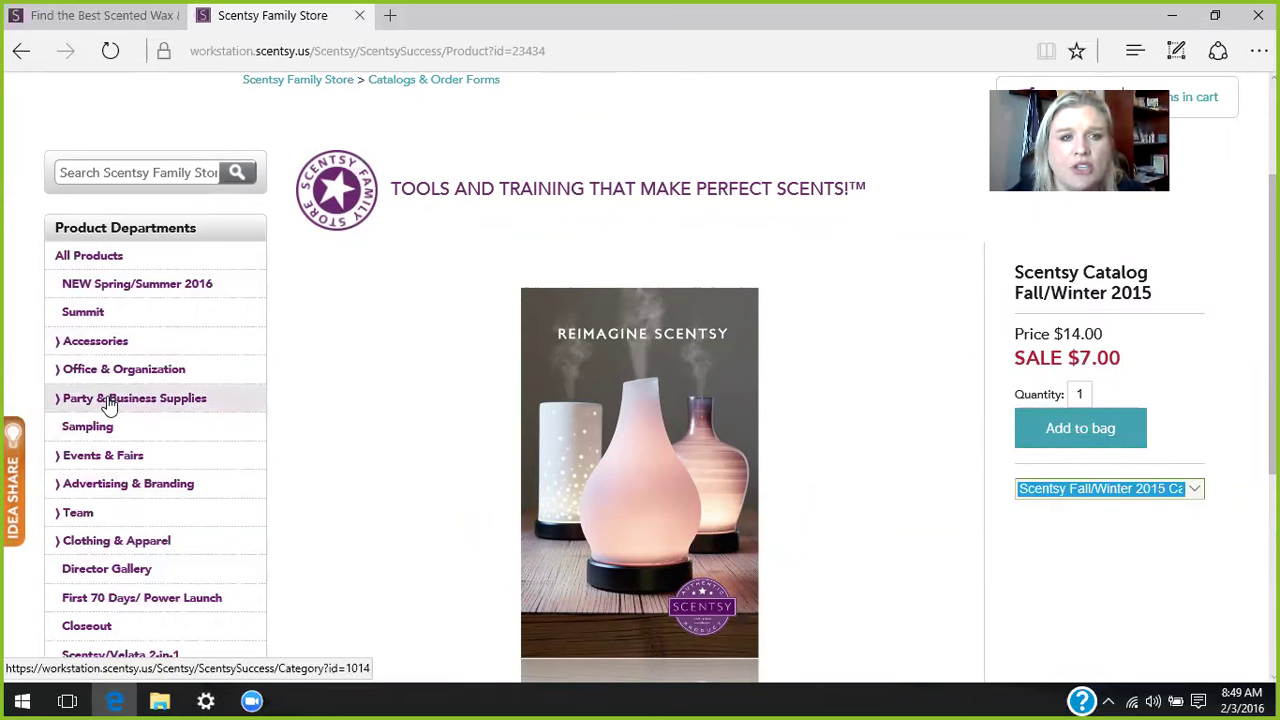
click(65, 260)
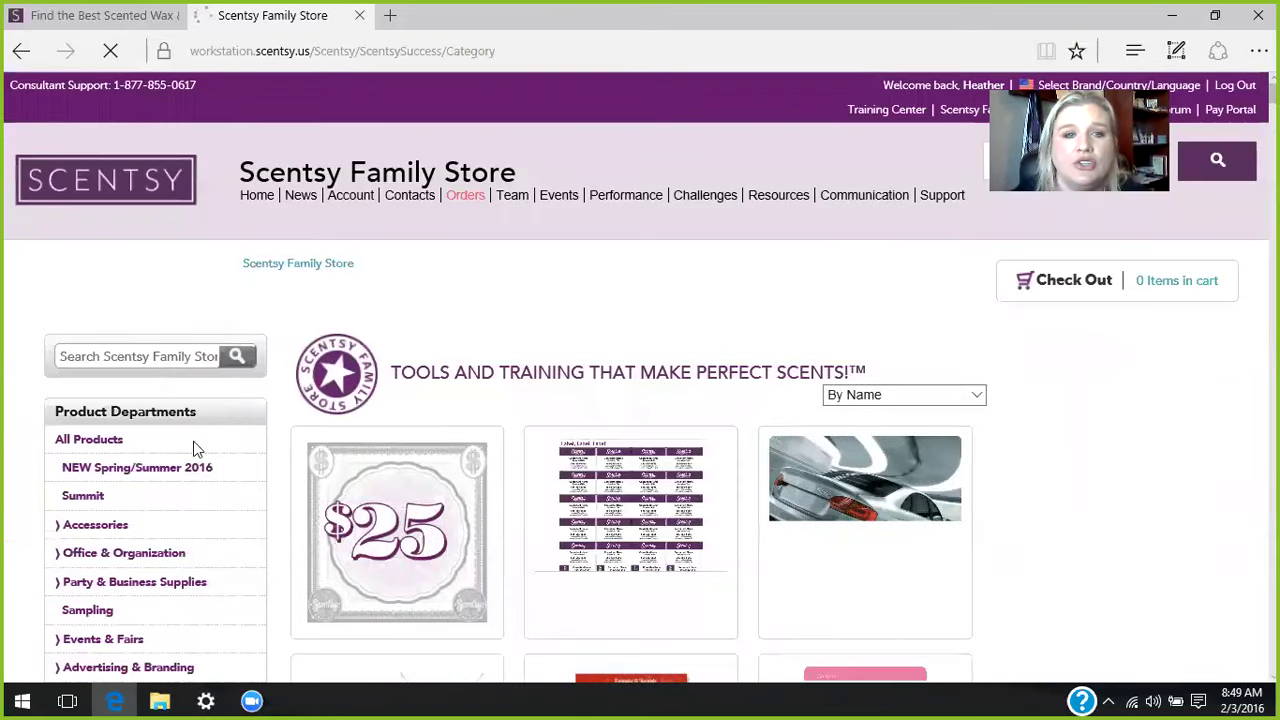
- Load the Party & Business Supplies products and scroll through them, including the monthly specials flyers
click(96, 585)
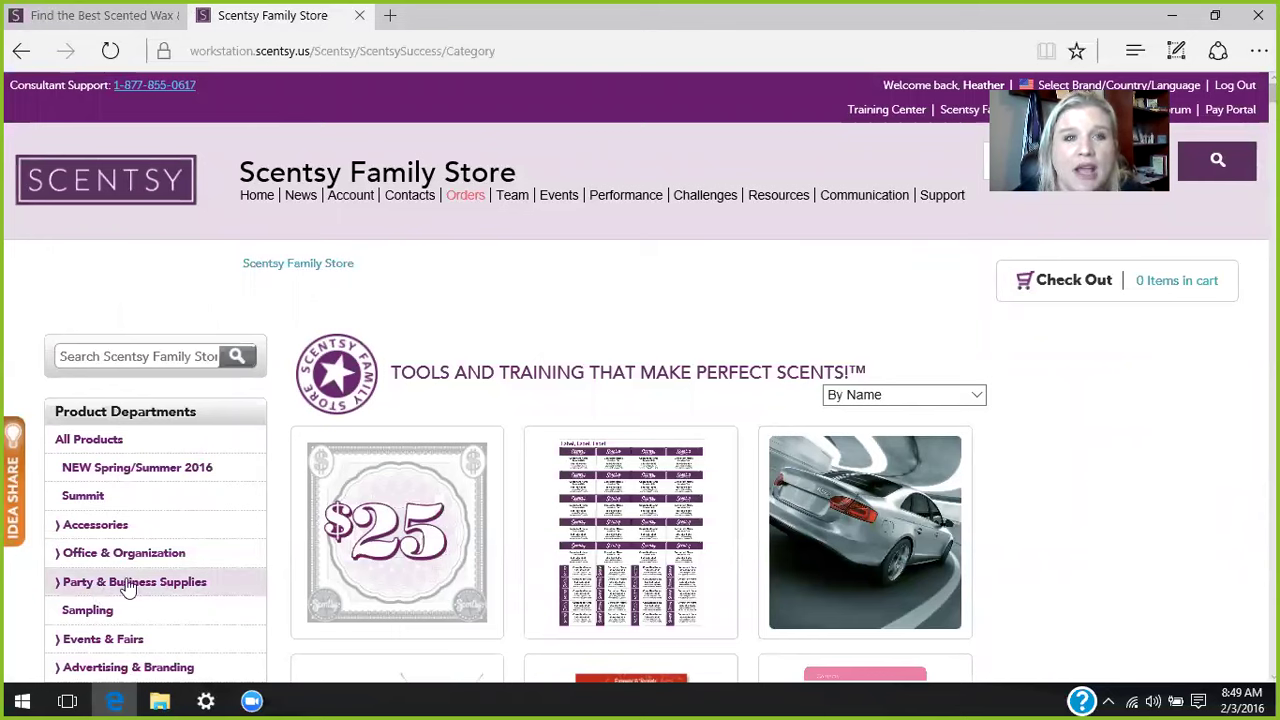
click(120, 589)
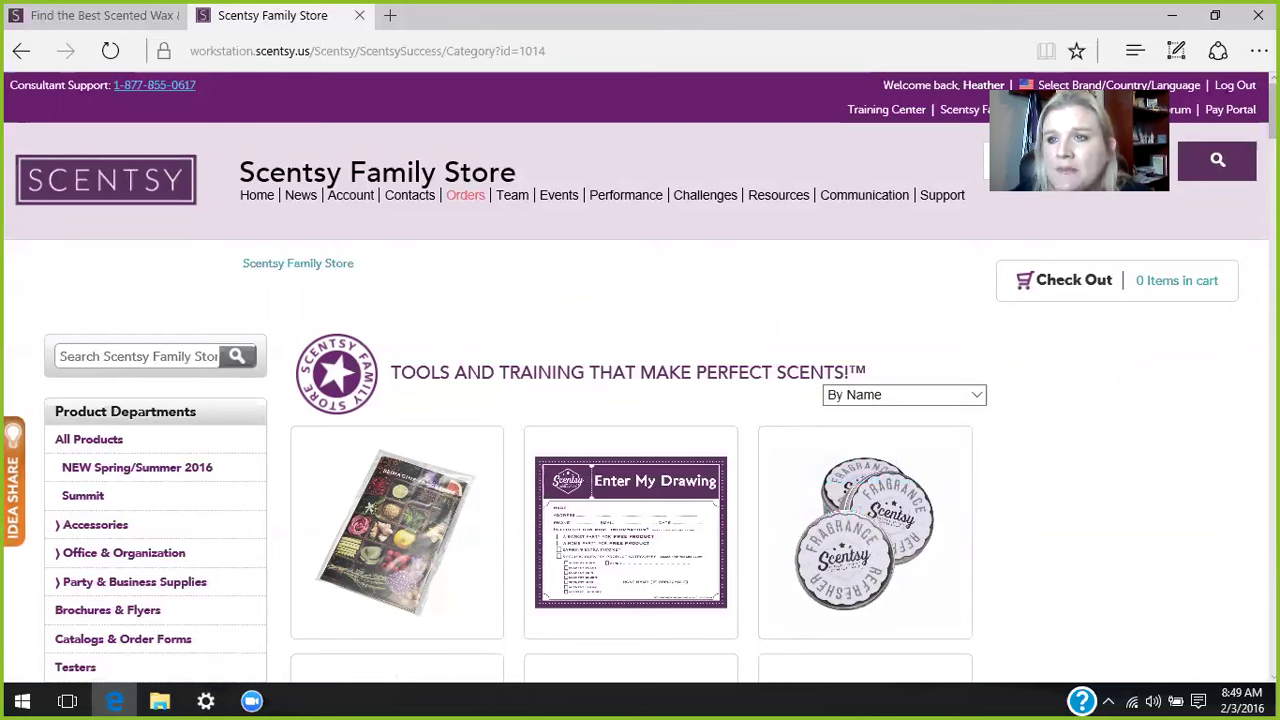
scroll(362, 314, down, 6)
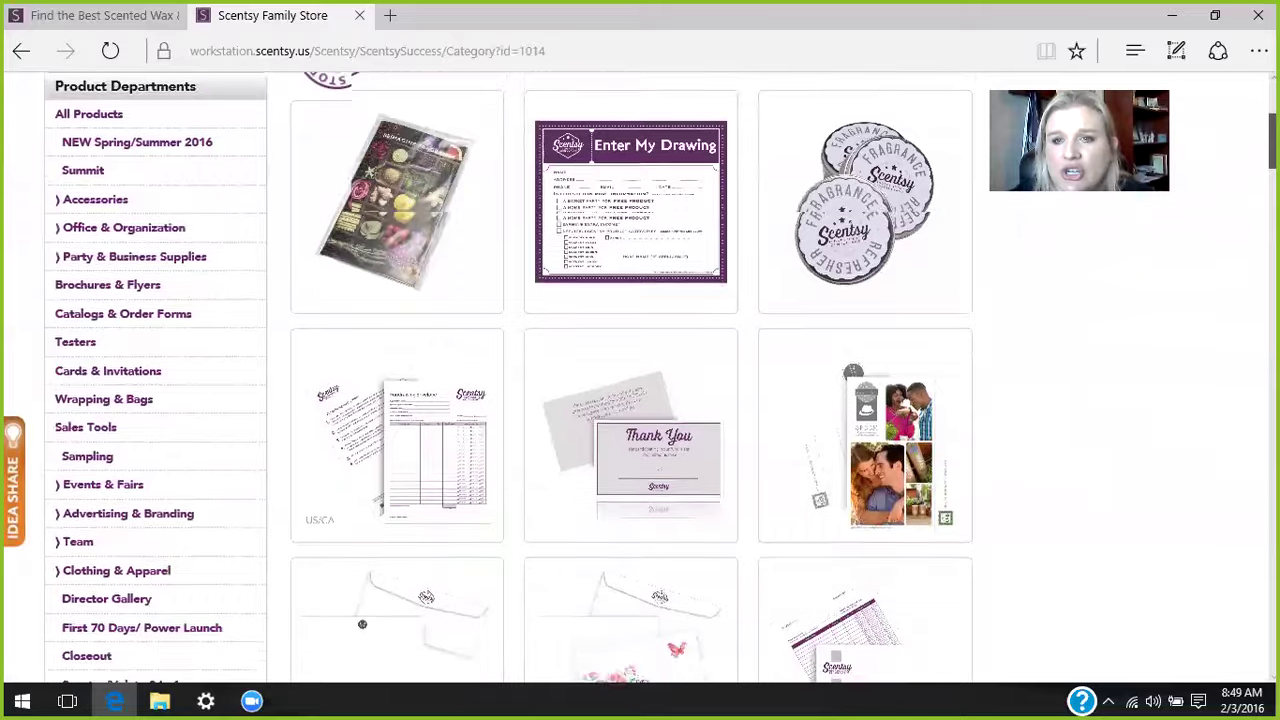
scroll(362, 314, down, 5)
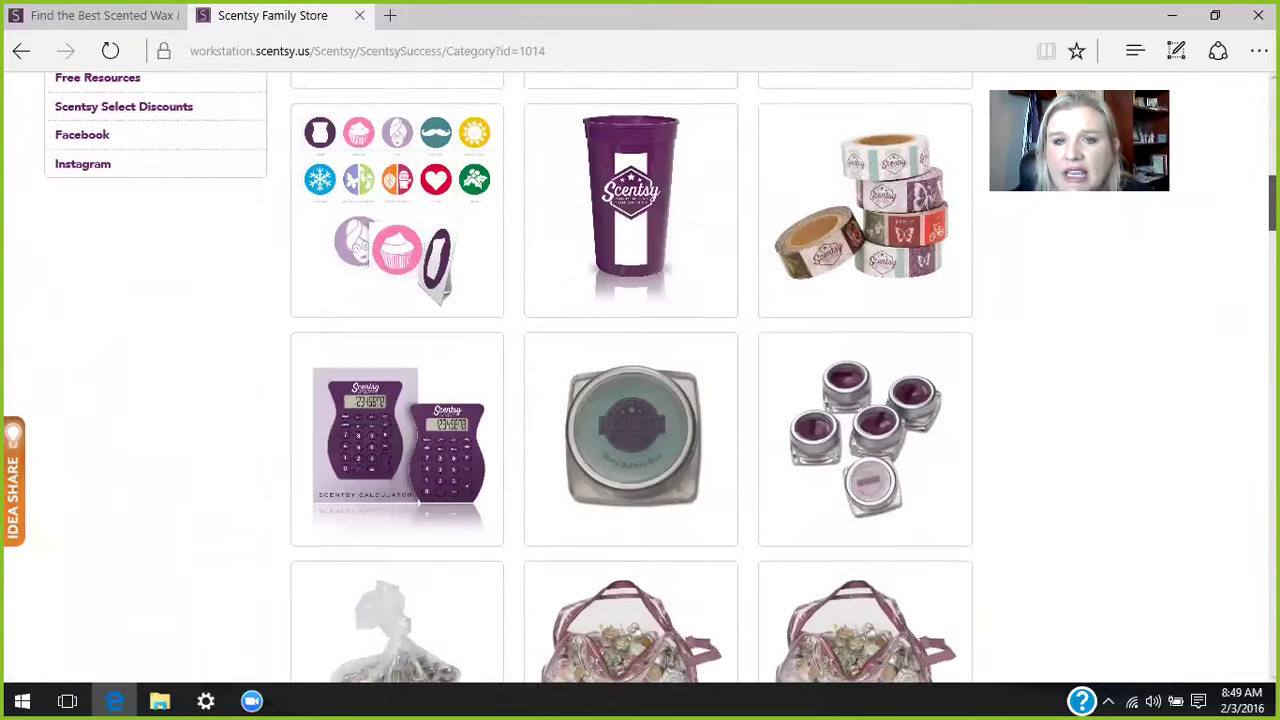
scroll(1177, 251, down, 2)
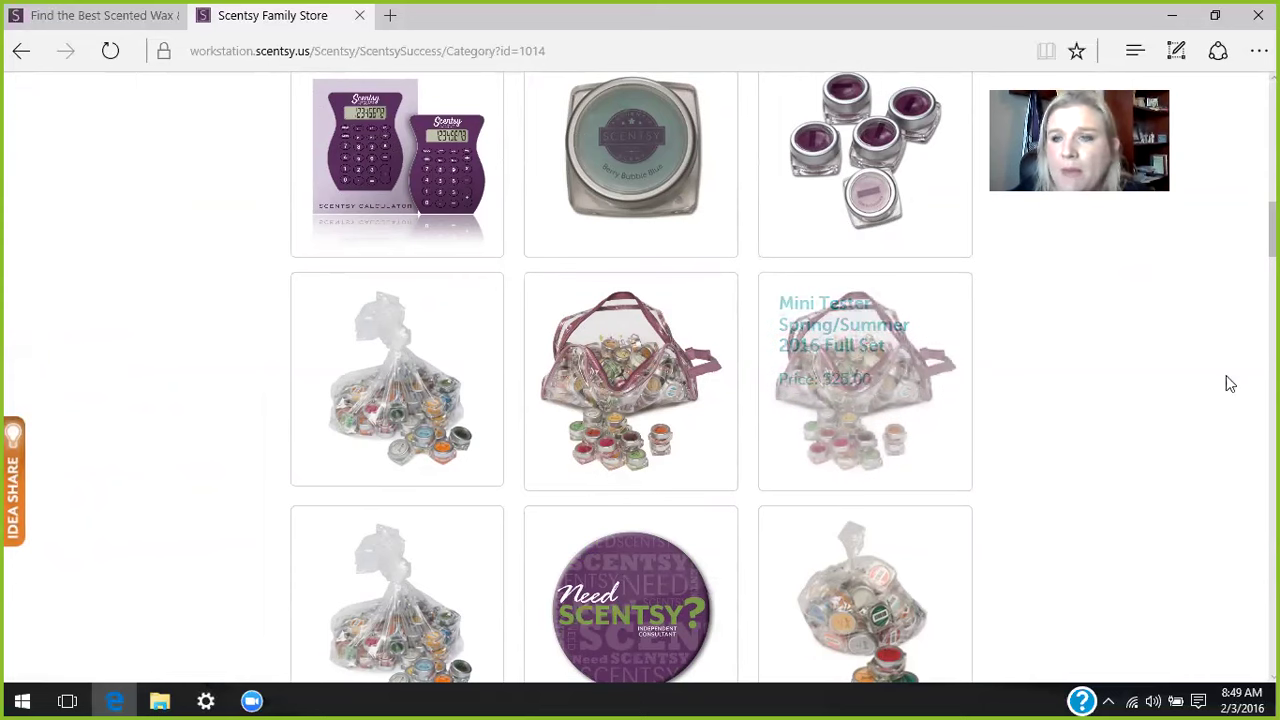
scroll(640, 380, down, 3)
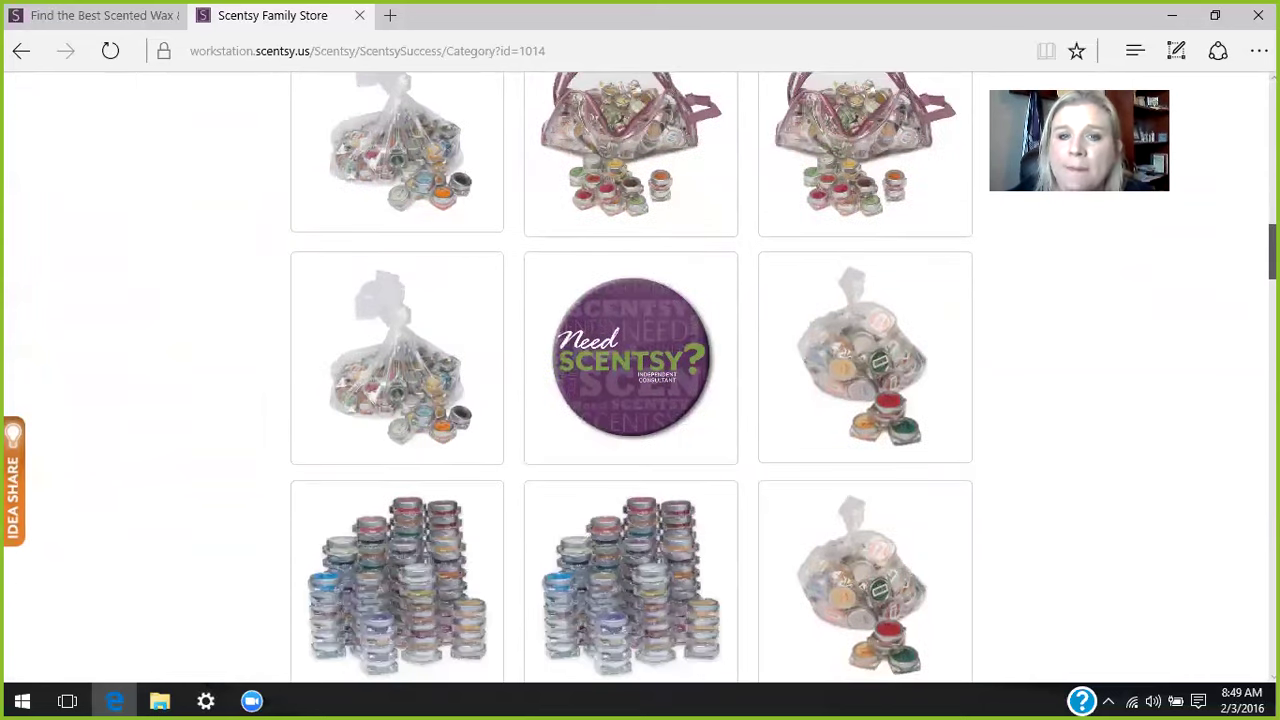
scroll(640, 380, down, 8)
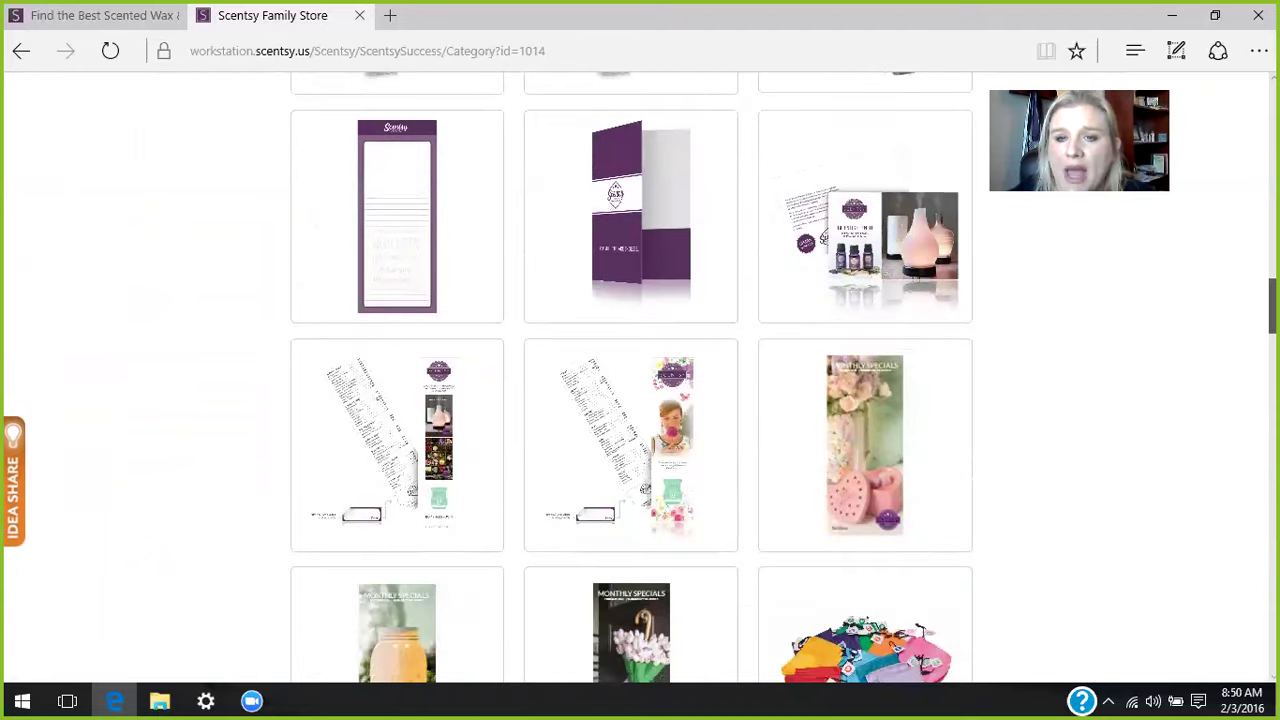
scroll(912, 355, down, 3)
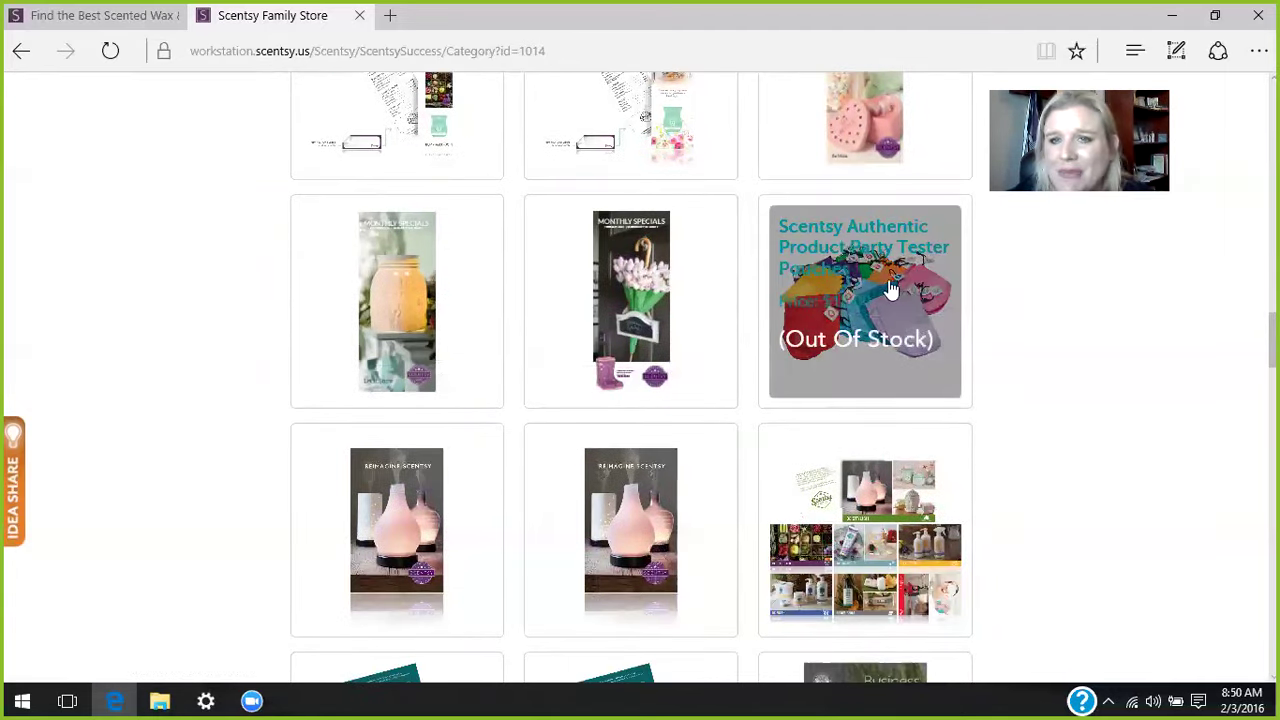
scroll(631, 377, down, 10)
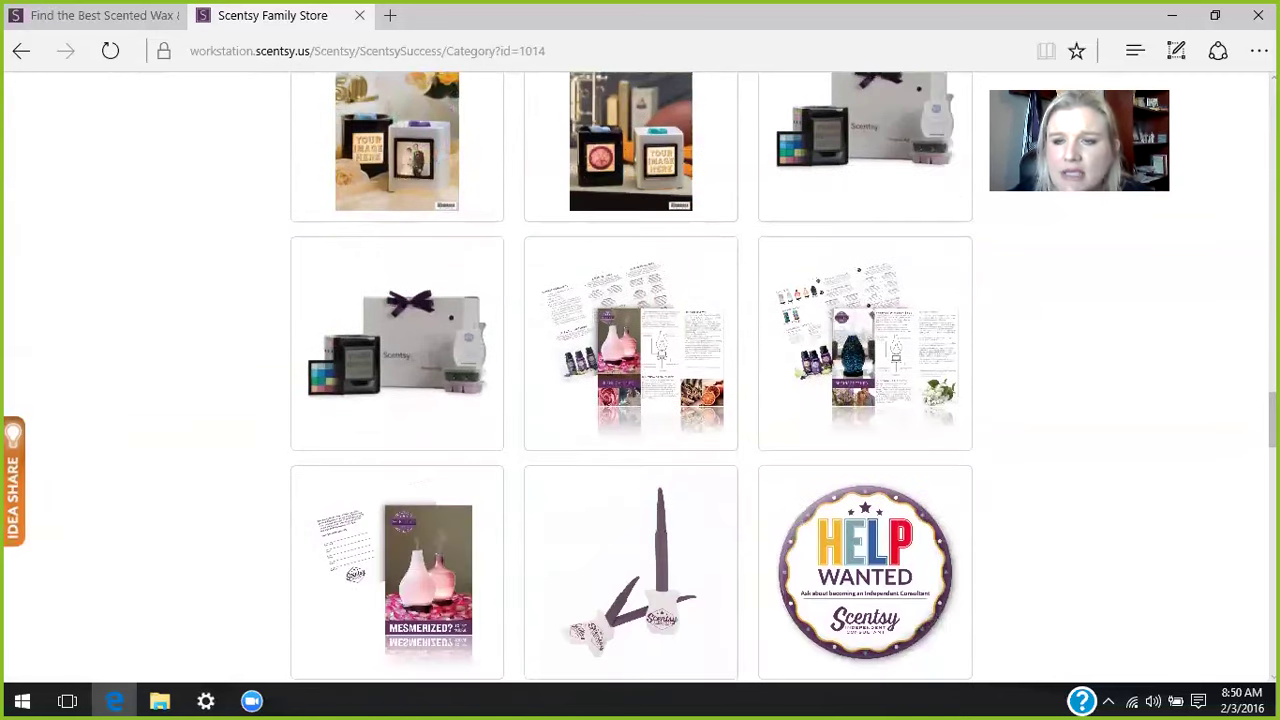
scroll(631, 377, down, 3)
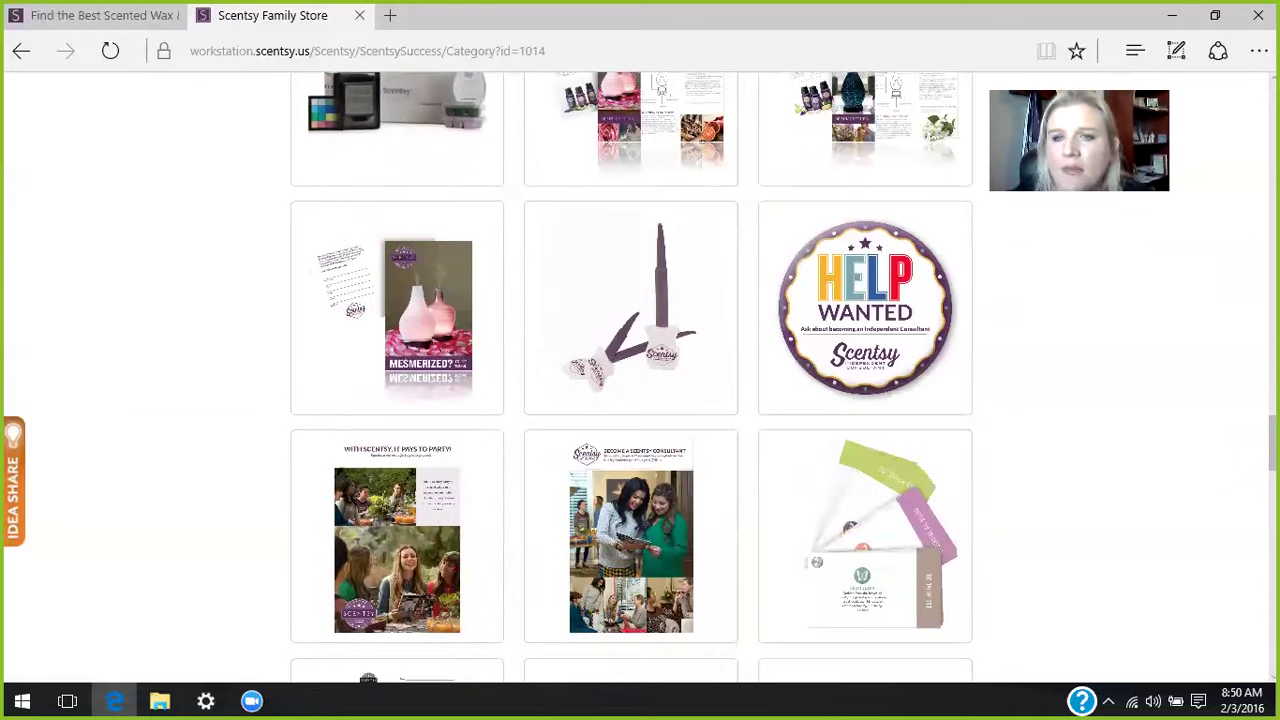
scroll(631, 377, down, 5)
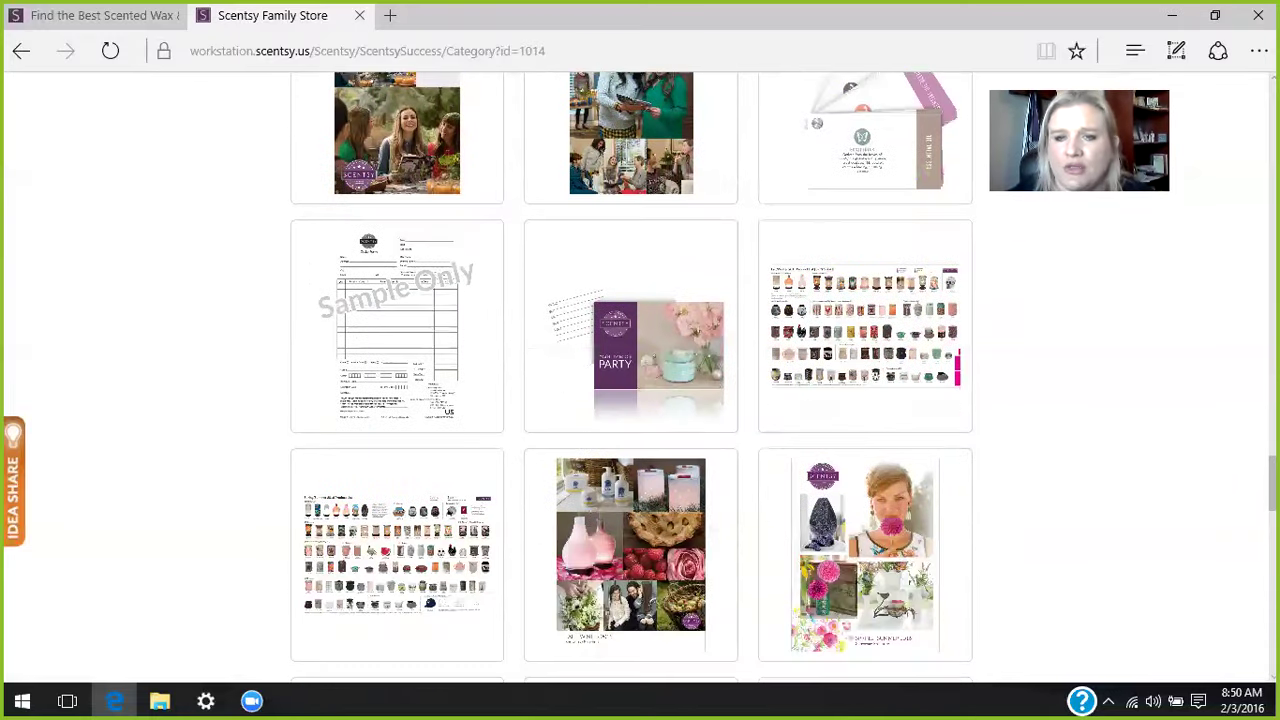
scroll(940, 189, down, 2)
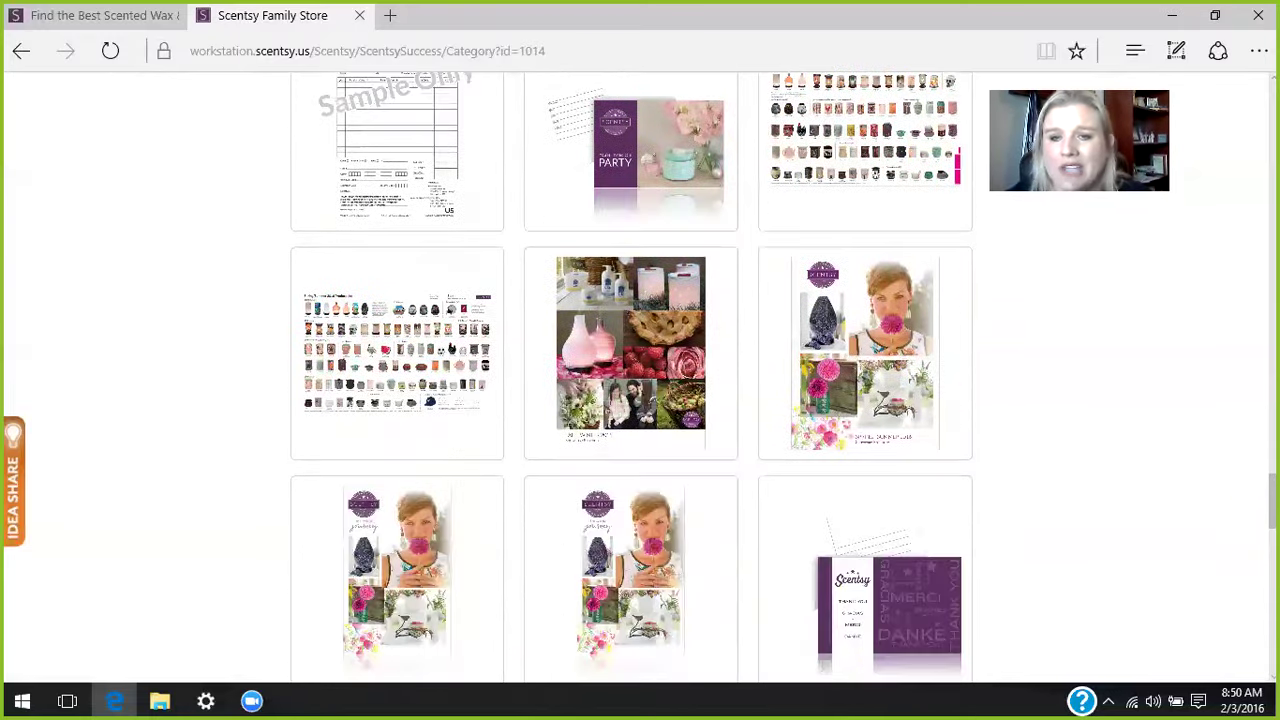